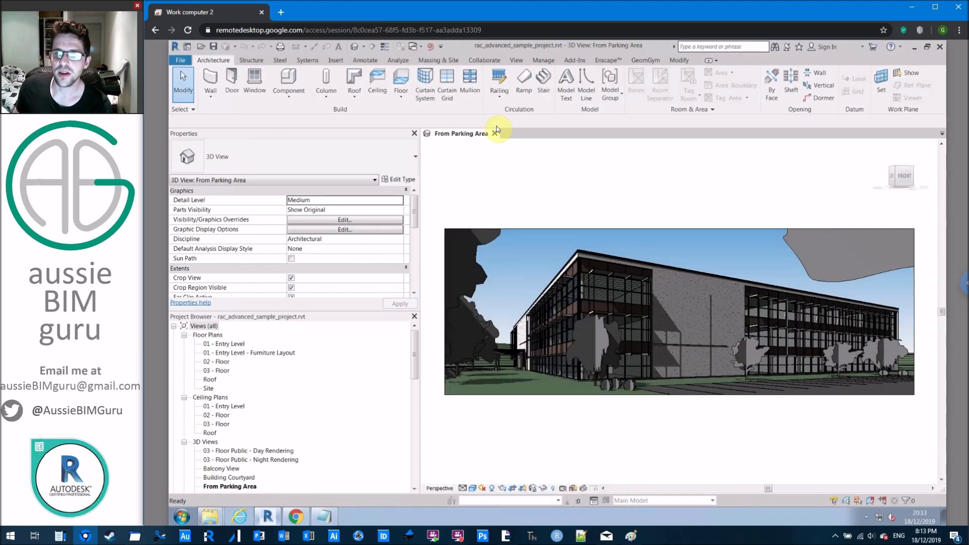
# Open the Dyno Browser in the sample project.
pyautogui.click(532, 60)
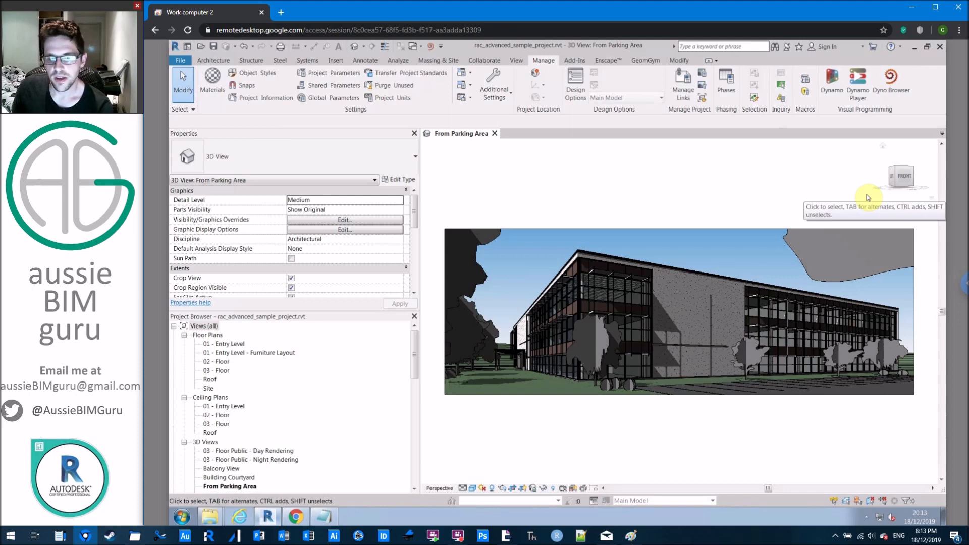
pyautogui.click(896, 86)
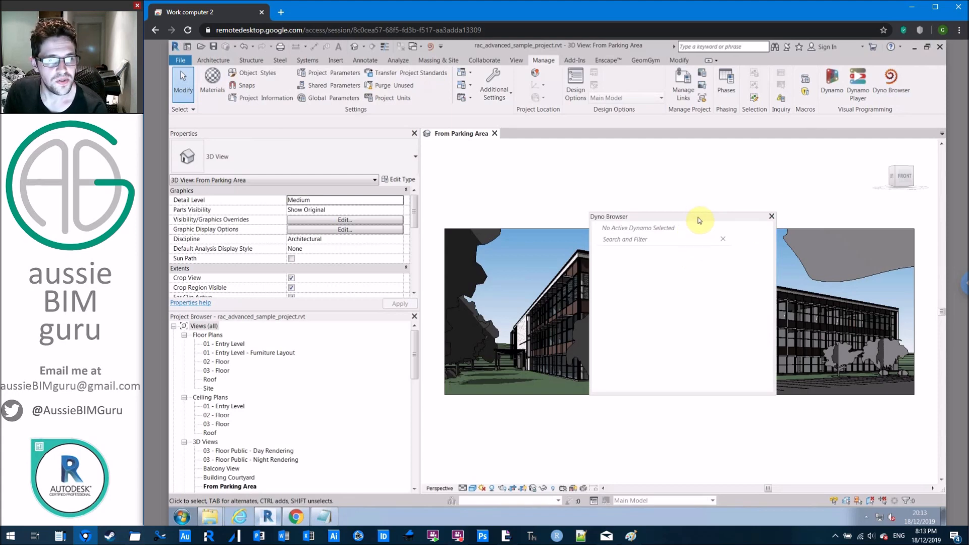
pyautogui.rightClick(643, 263)
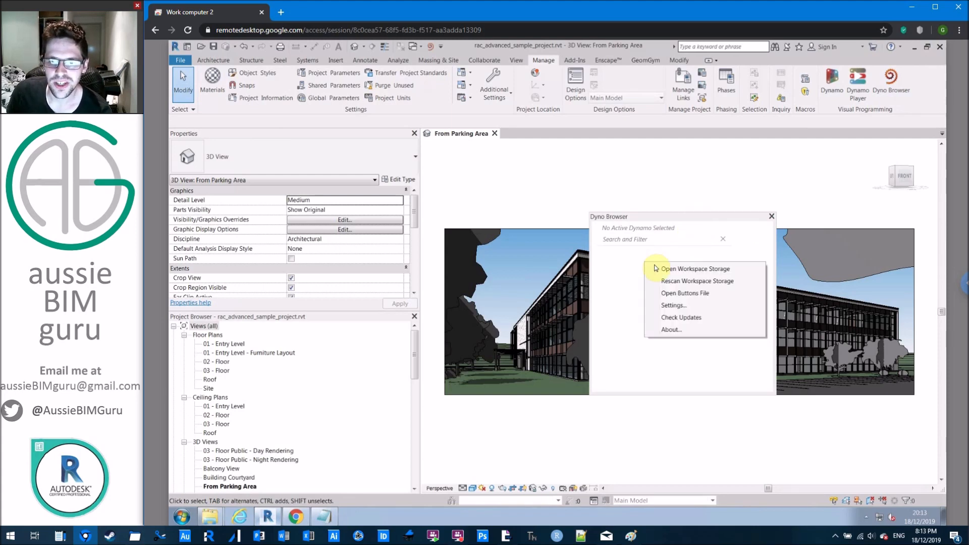
pyautogui.click(698, 305)
pyautogui.moveTo(628, 158); pyautogui.dragTo(517, 140)
pyautogui.click(584, 137)
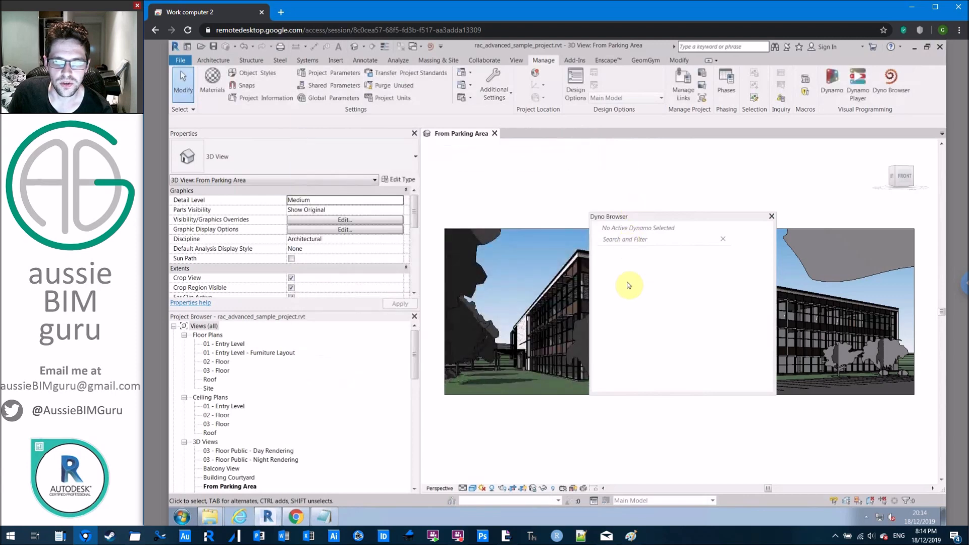
# Add the Desktop's dyno folder as a workspace storage folder in the Dyno settings and apply them.
pyautogui.rightClick(655, 293)
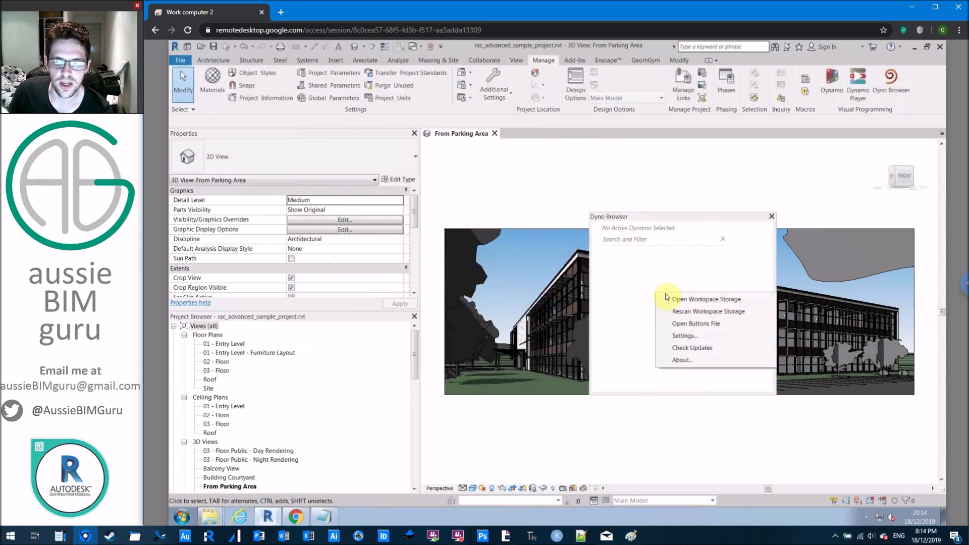
pyautogui.click(694, 336)
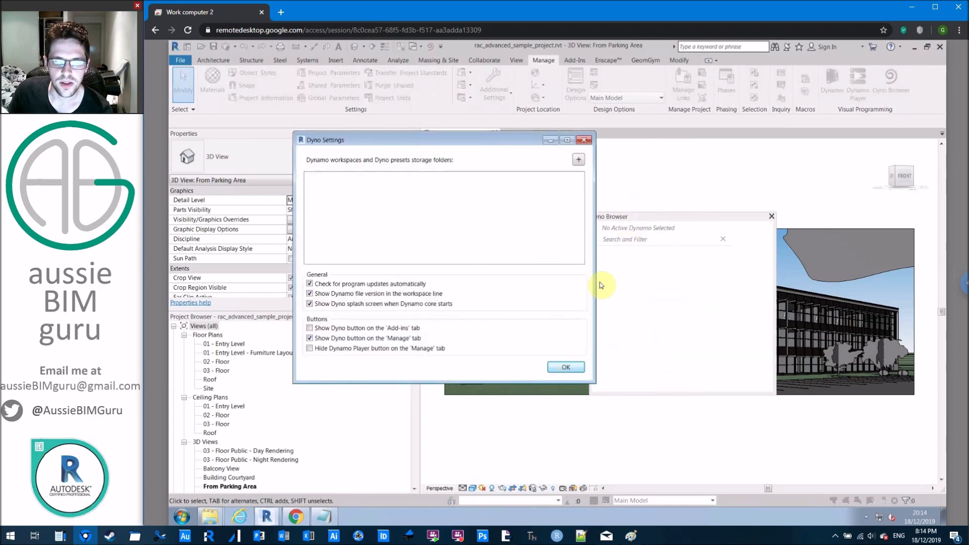
pyautogui.click(578, 159)
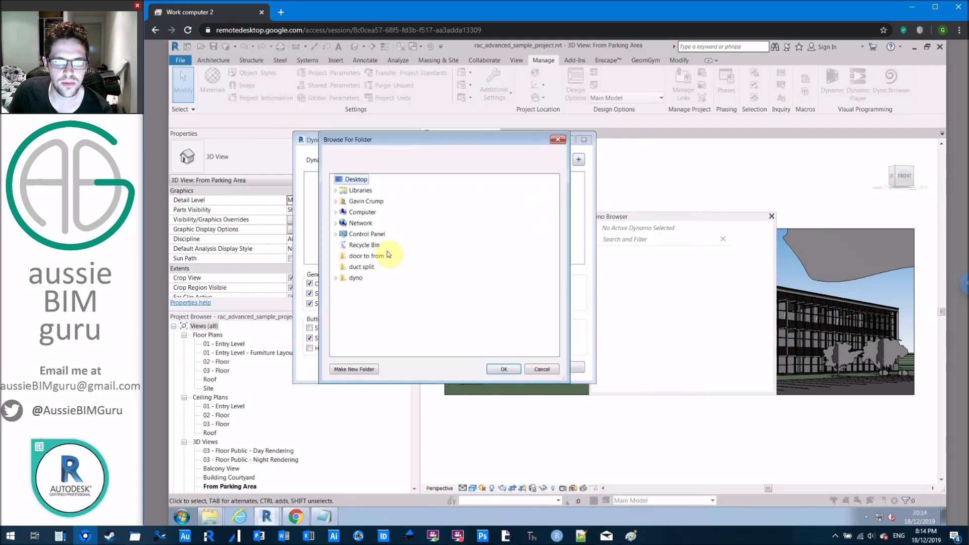
pyautogui.click(335, 278)
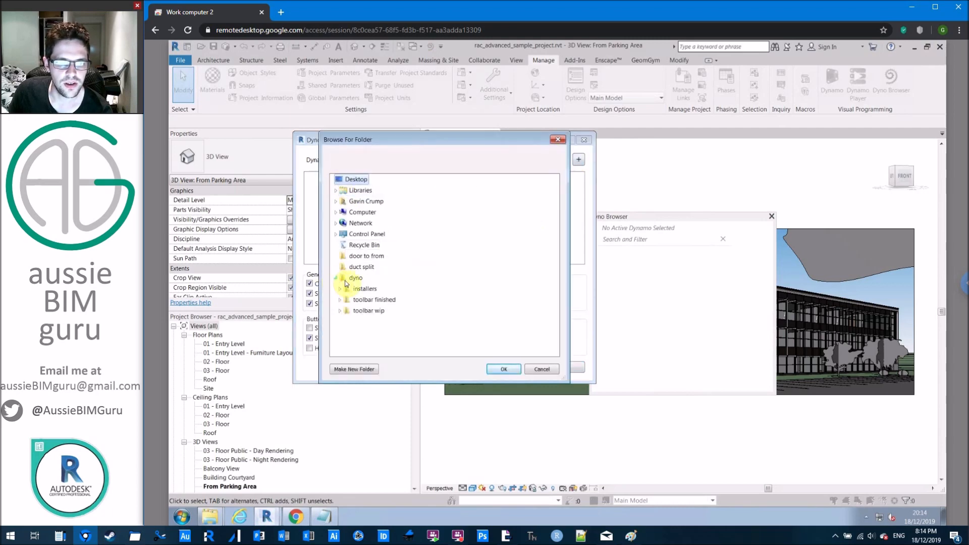
pyautogui.click(355, 277)
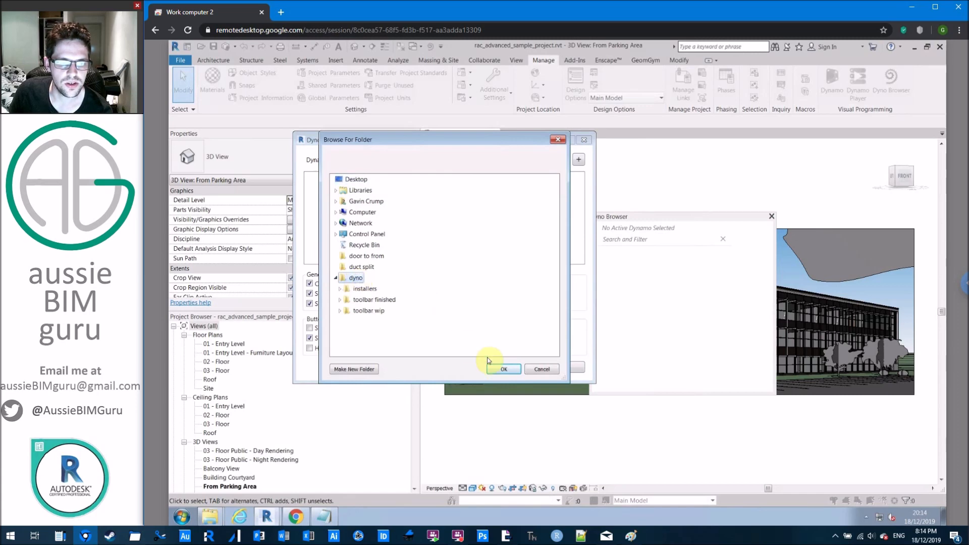
pyautogui.click(504, 368)
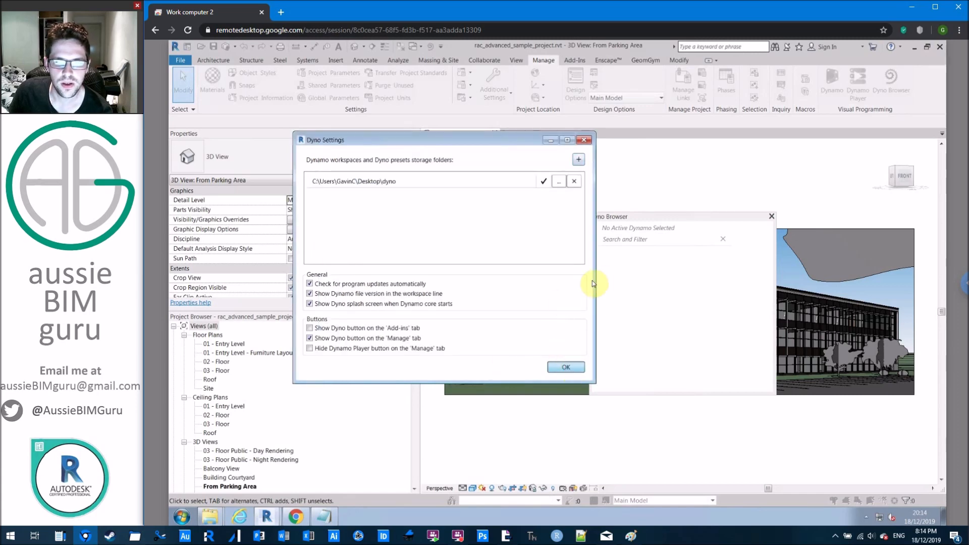
pyautogui.click(566, 368)
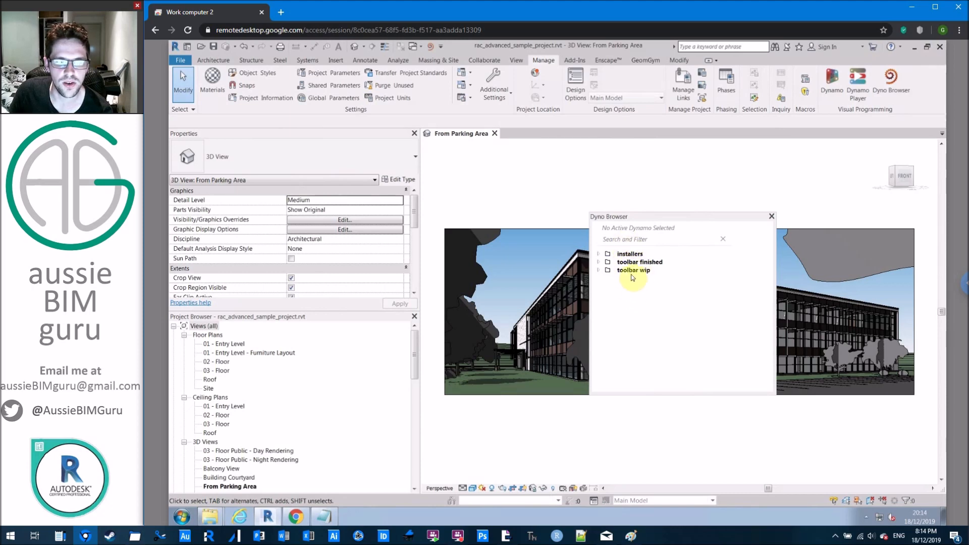
# Close the Dyno Browser and start a new workspace in Dynamo.
pyautogui.rightClick(621, 287)
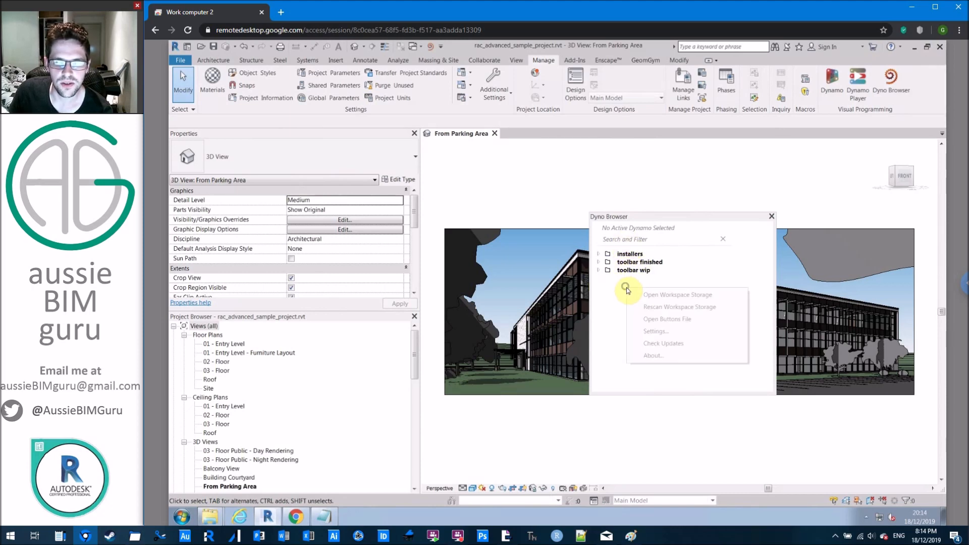
pyautogui.click(772, 217)
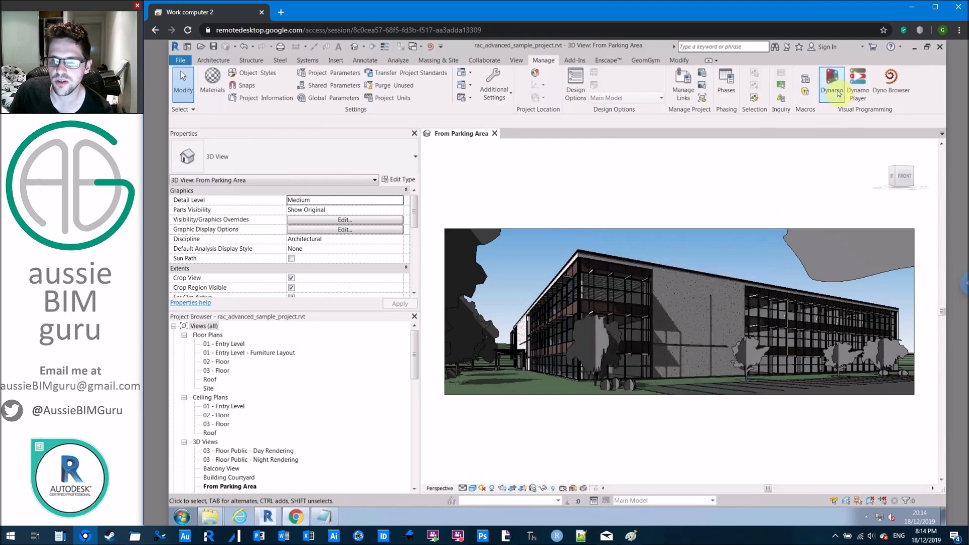
pyautogui.click(838, 93)
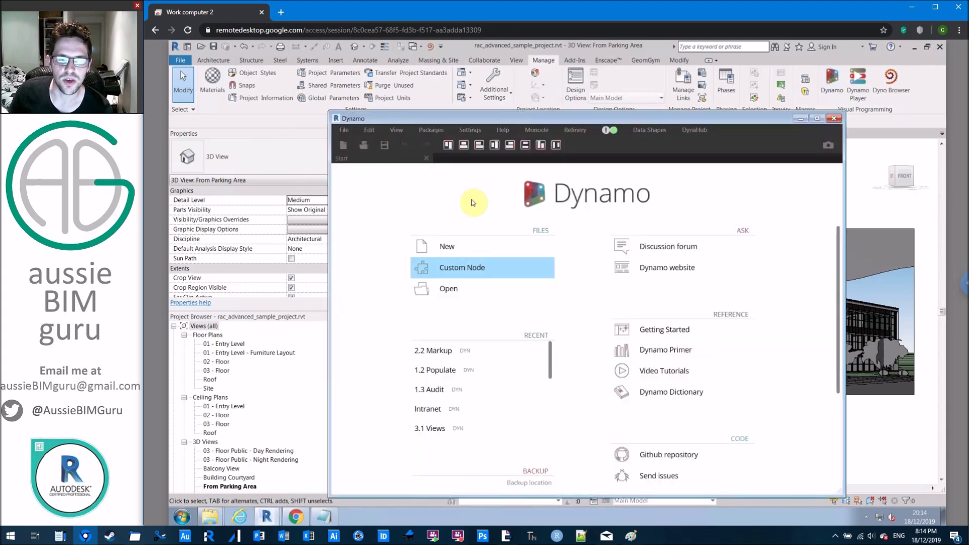
pyautogui.click(463, 252)
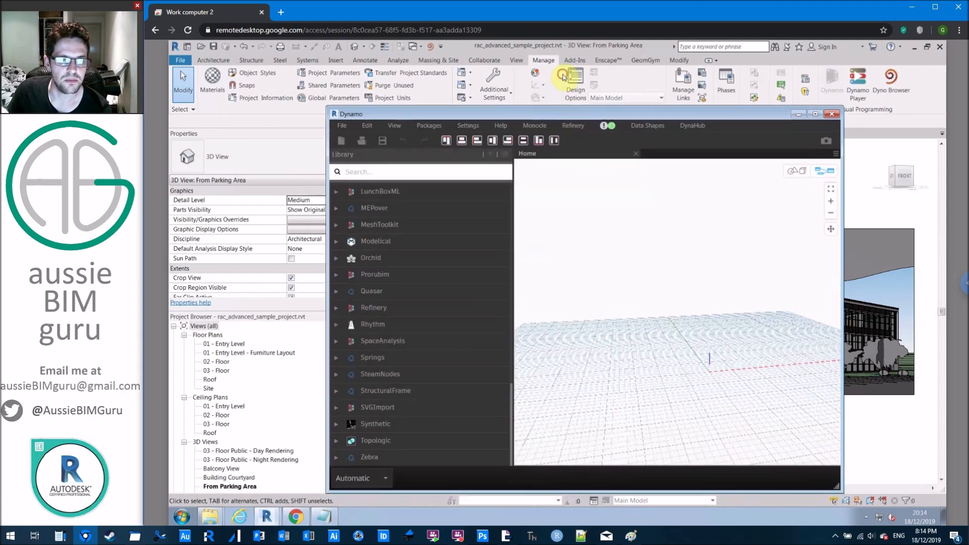
# Place a Number node, duplicate it, set the copy to 5 and arrange it below the original.
pyautogui.rightClick(607, 266)
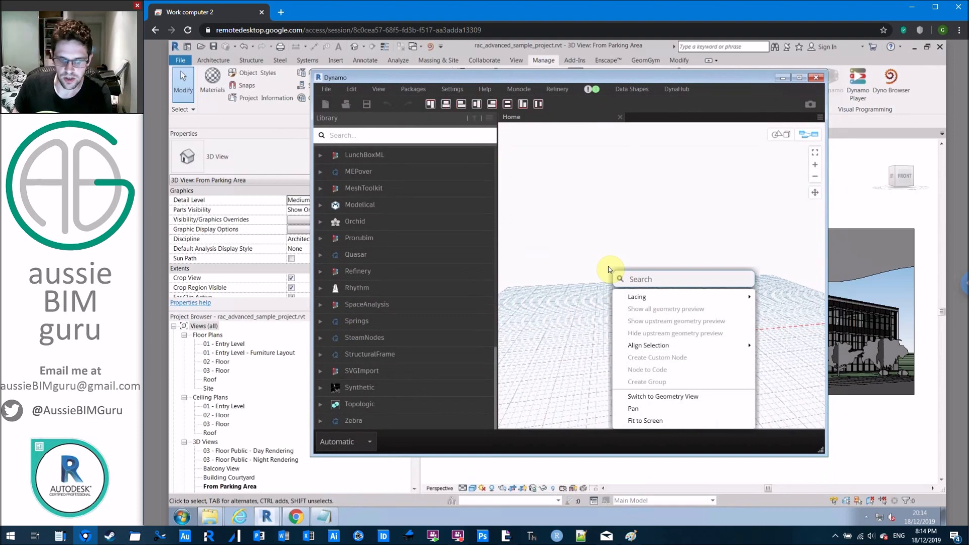
pyautogui.write('number')
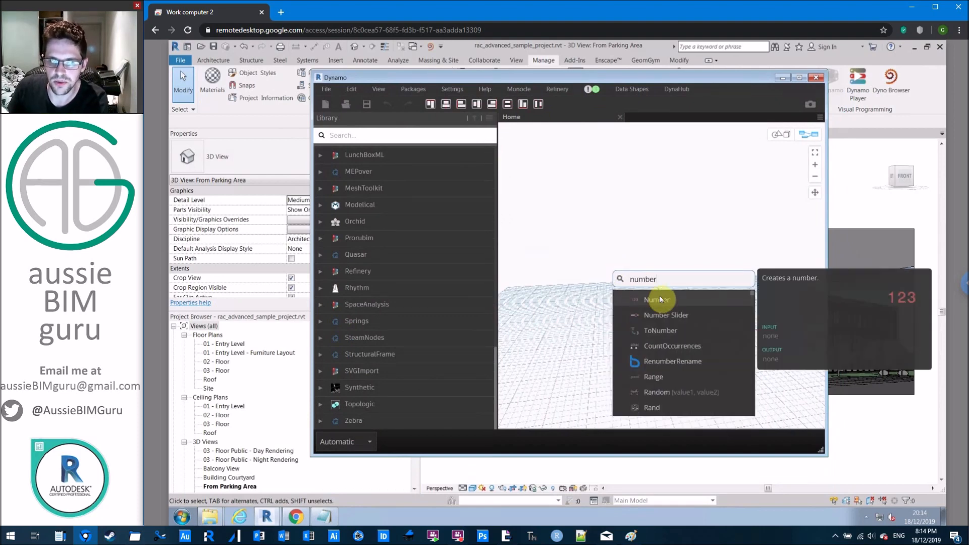
pyautogui.click(666, 301)
pyautogui.moveTo(683, 314); pyautogui.dragTo(660, 270)
pyautogui.hotkey('ctrl', 'c')
pyautogui.hotkey('ctrl', 'v')
pyautogui.doubleClick(694, 285)
pyautogui.write('5')
pyautogui.click(708, 251)
pyautogui.moveTo(699, 275); pyautogui.dragTo(658, 299)
pyautogui.click(730, 292)
pyautogui.rightClick(729, 288)
pyautogui.write('=')
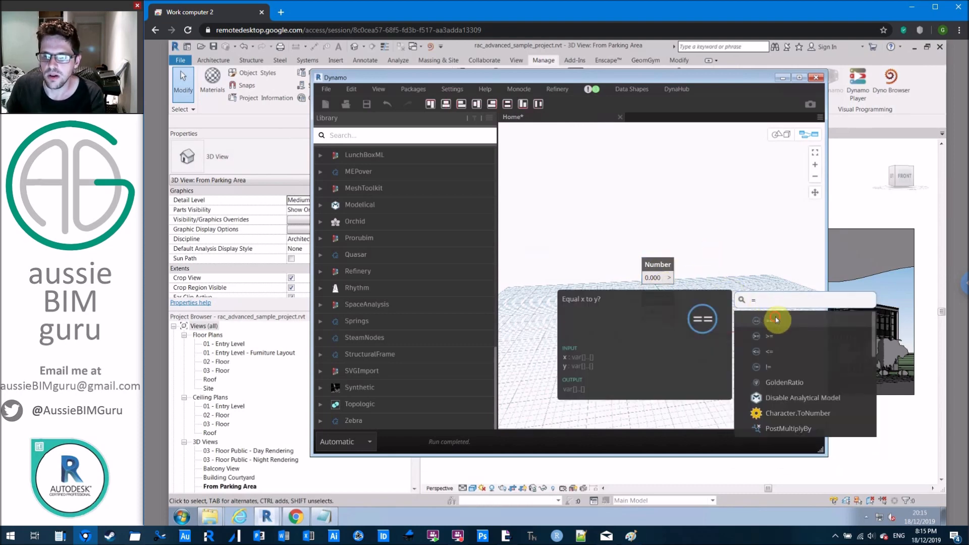
pyautogui.click(776, 319)
pyautogui.moveTo(783, 322); pyautogui.dragTo(709, 281)
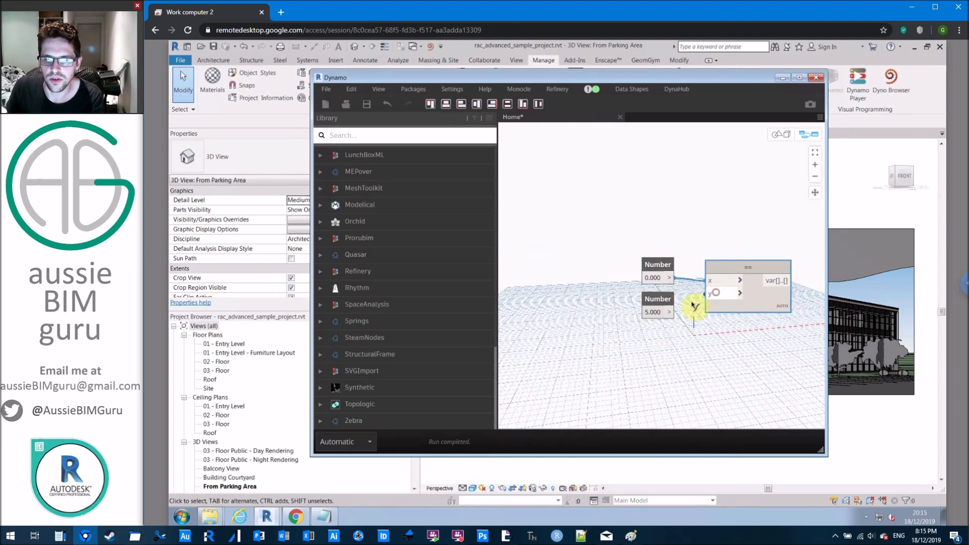
pyautogui.moveTo(671, 312); pyautogui.dragTo(709, 293)
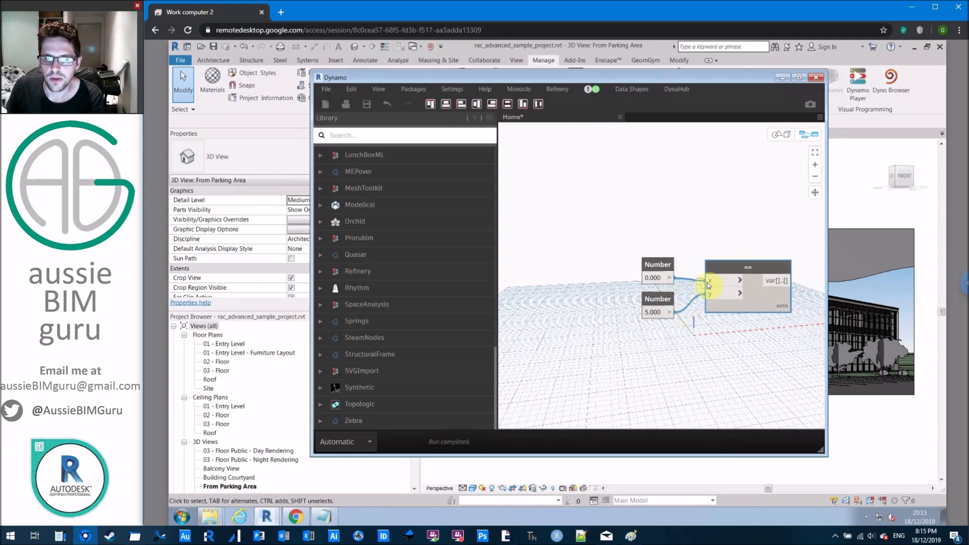
pyautogui.press('Delete')
# Add a + node and wire the two Number nodes into its x and y inputs.
pyautogui.rightClick(749, 257)
pyautogui.write('+')
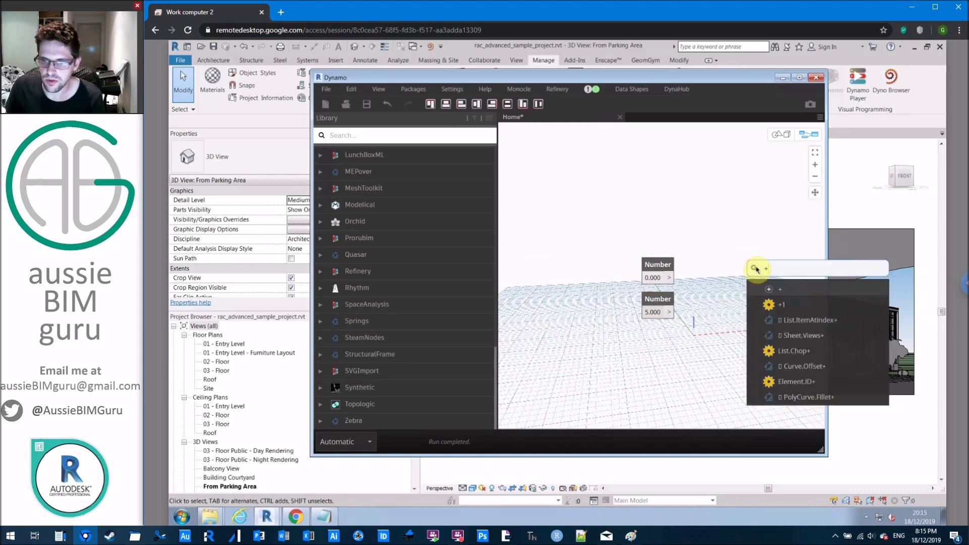
pyautogui.click(783, 293)
pyautogui.moveTo(792, 298); pyautogui.dragTo(736, 267)
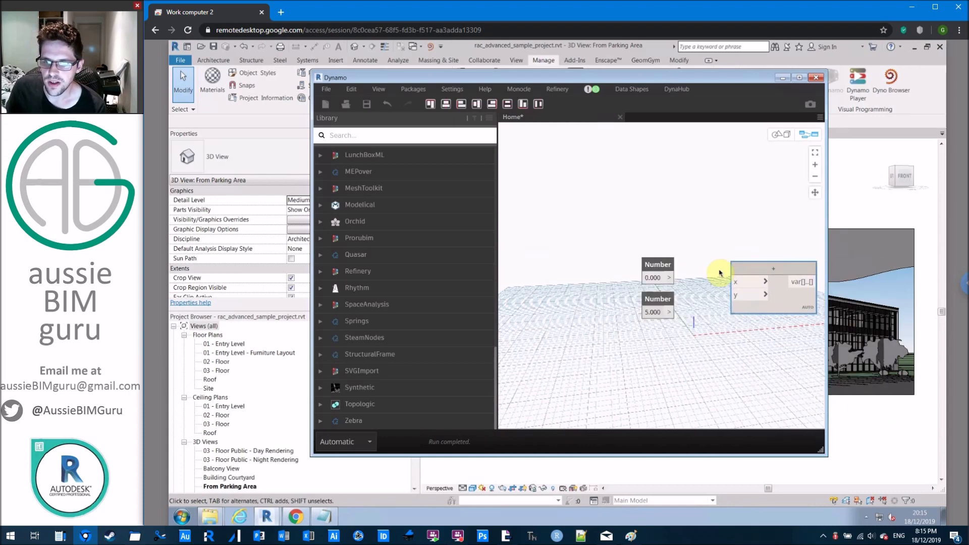
pyautogui.moveTo(670, 278); pyautogui.dragTo(669, 312)
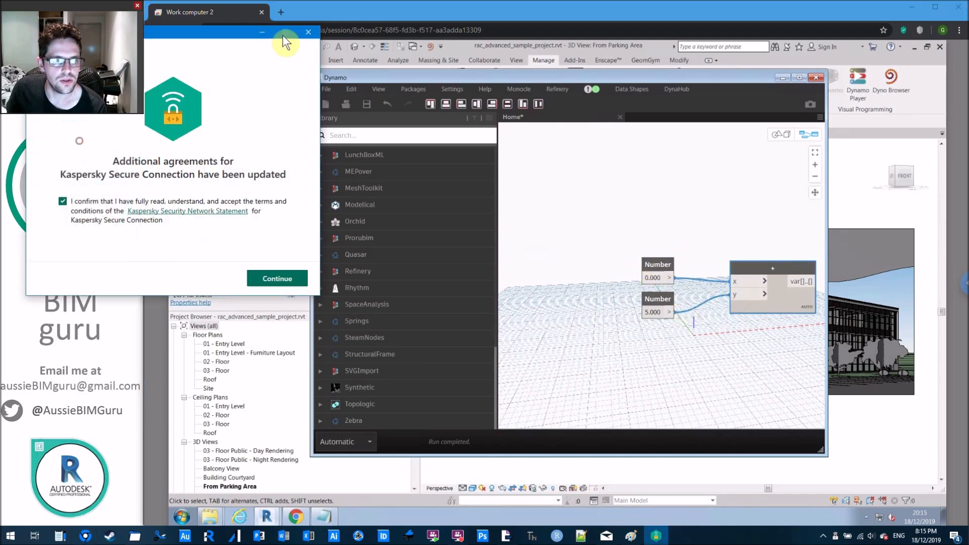
# Mark both Number nodes as graph inputs with Is Input.
pyautogui.click(665, 264)
pyautogui.rightClick(662, 266)
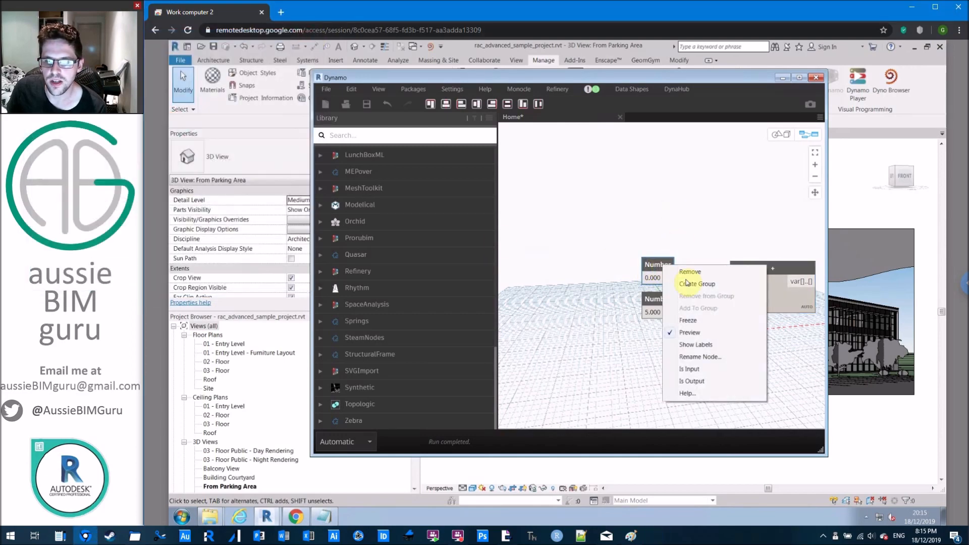
pyautogui.click(699, 369)
pyautogui.rightClick(660, 312)
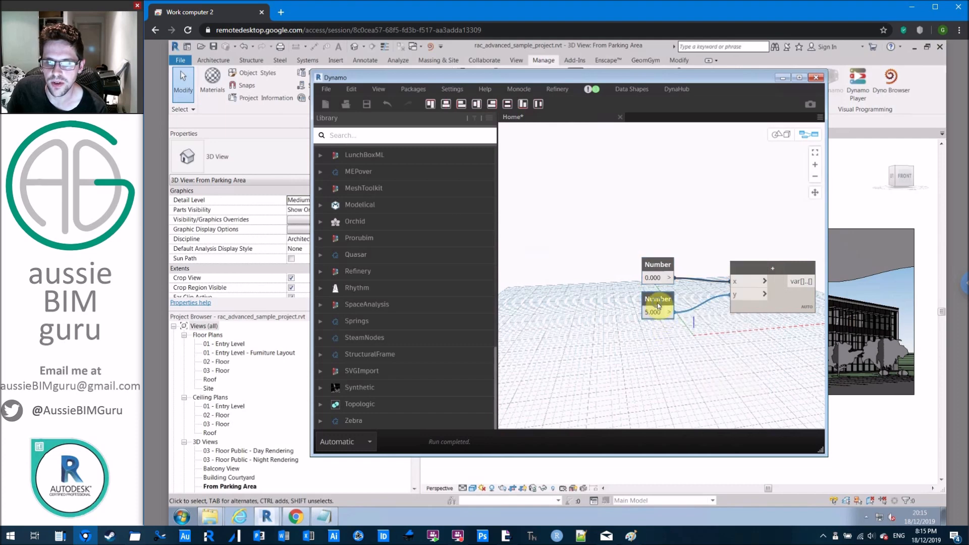
pyautogui.click(698, 405)
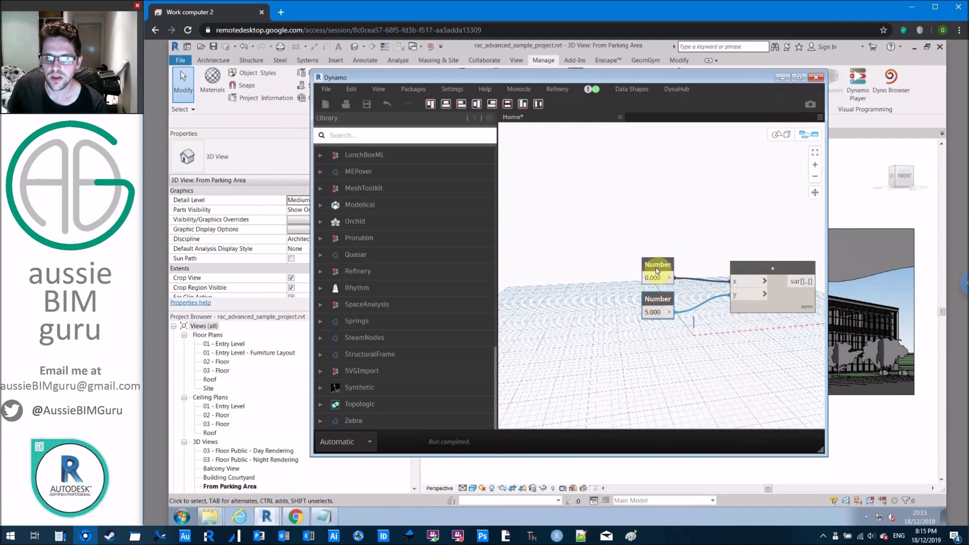
# Rename the upper Number node as n1 and the lower one as n2.
pyautogui.doubleClick(654, 263)
pyautogui.write('n1')
pyautogui.press('Return')
pyautogui.doubleClick(658, 312)
pyautogui.write('n2')
pyautogui.click(653, 285)
# Add a Watch node and connect the + node's output to it.
pyautogui.moveTo(714, 234); pyautogui.dragTo(633, 243, button='middle')
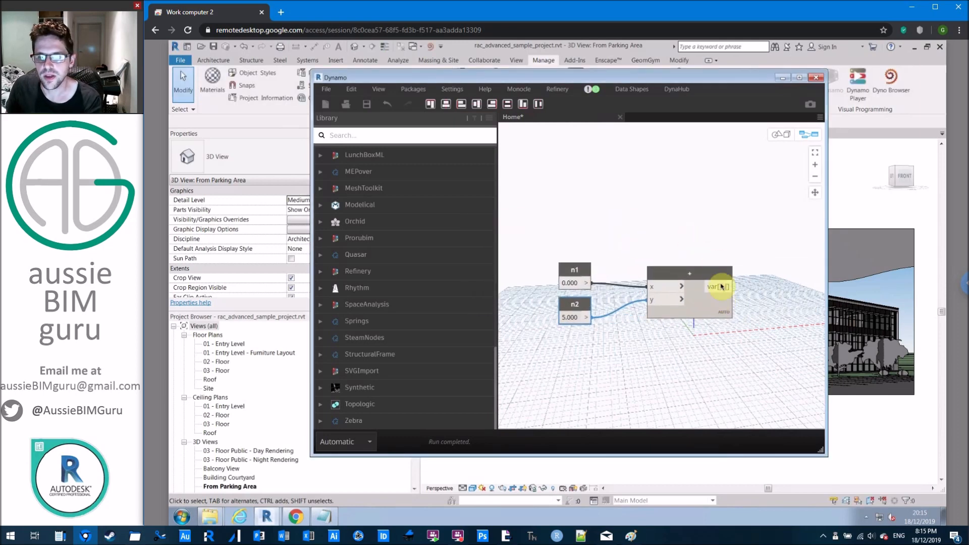
pyautogui.rightClick(711, 235)
pyautogui.write('watch')
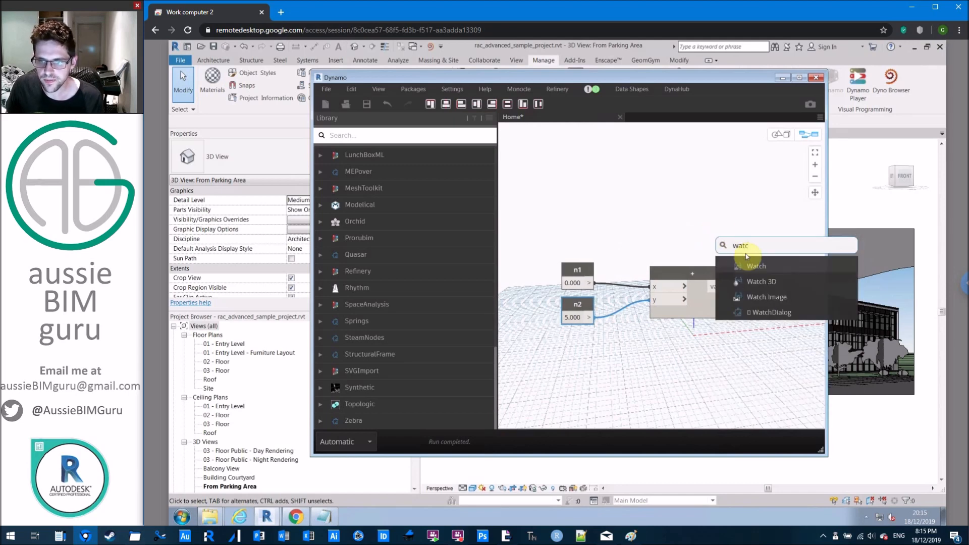
pyautogui.click(744, 263)
pyautogui.moveTo(736, 286); pyautogui.dragTo(778, 277)
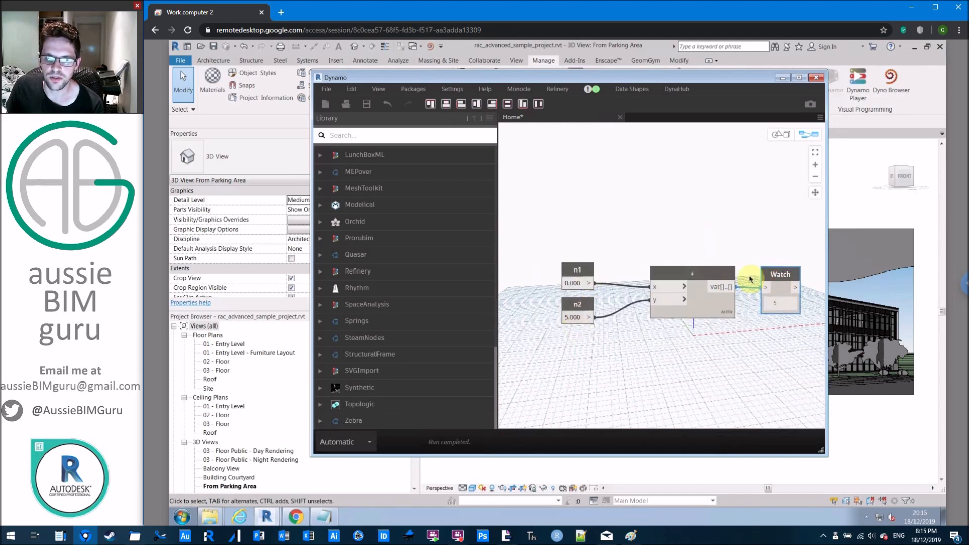
pyautogui.rightClick(782, 278)
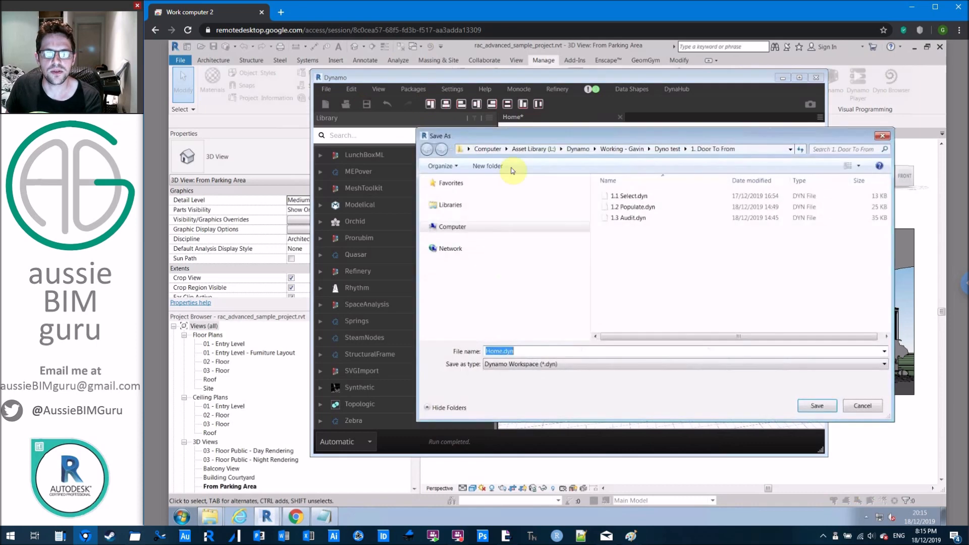
# While saving the workspace, browse to the Desktop and create a folder named test there.
pyautogui.click(427, 205)
pyautogui.click(425, 270)
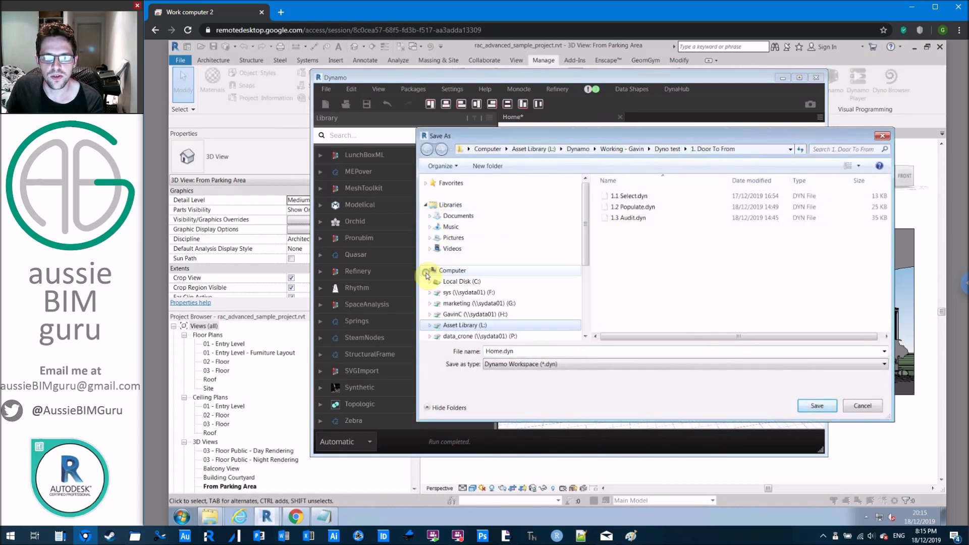
pyautogui.click(426, 183)
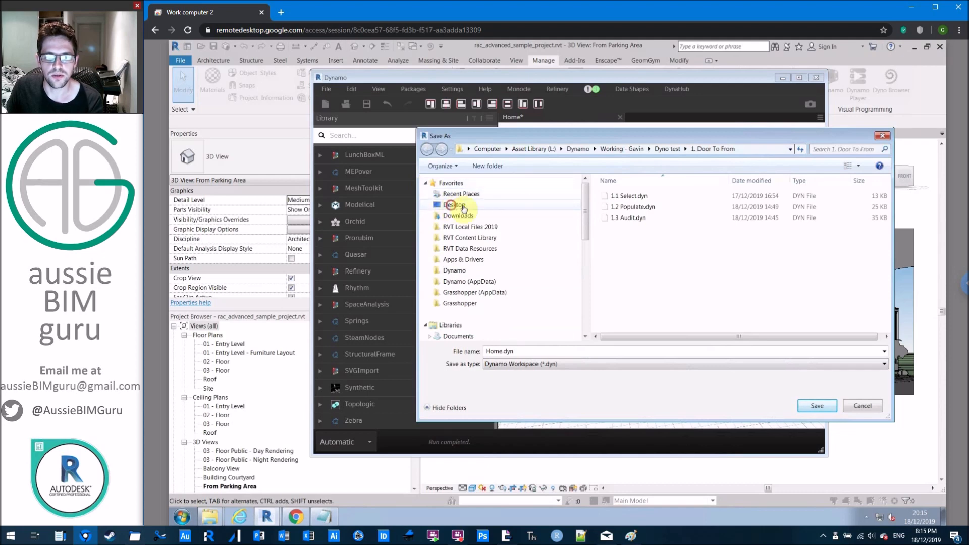
pyautogui.click(454, 204)
pyautogui.rightClick(862, 235)
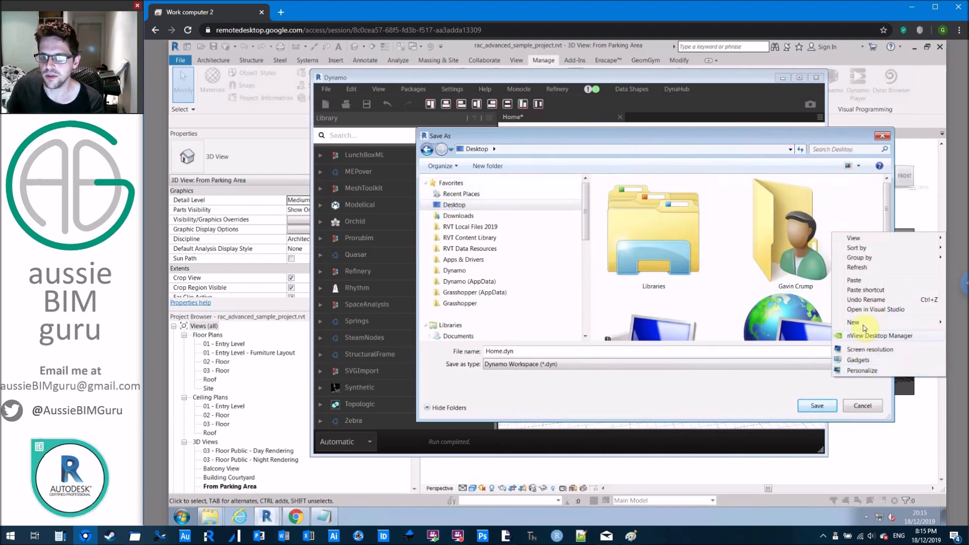
pyautogui.moveTo(863, 324)
pyautogui.click(817, 324)
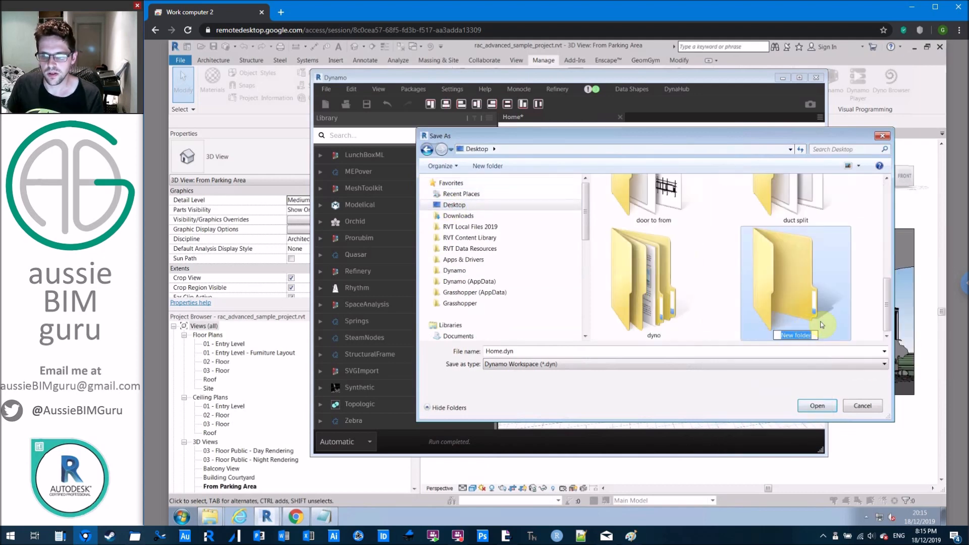
pyautogui.write('test')
pyautogui.press('Return')
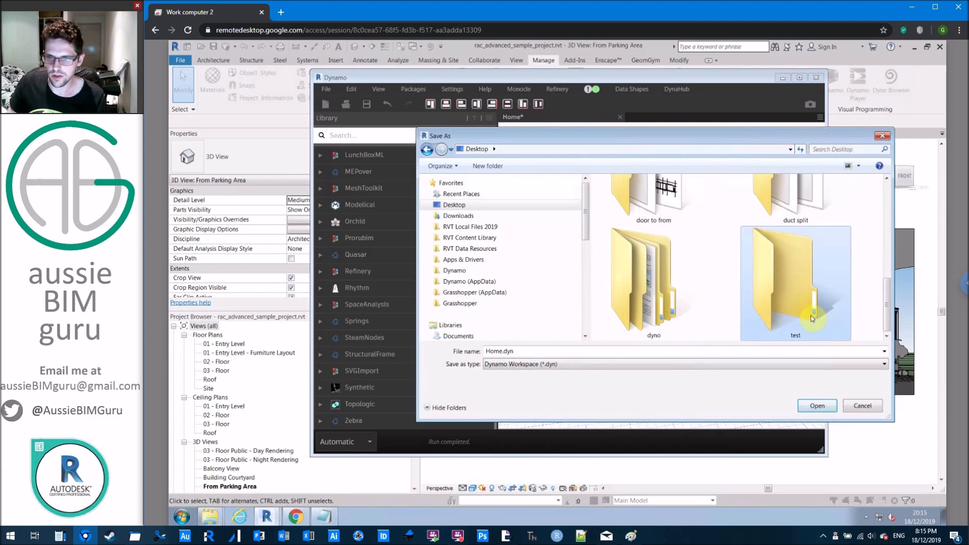
# Save the workspace in the test folder as testing 1 and close Dynamo.
pyautogui.doubleClick(796, 337)
pyautogui.tripleClick(799, 348)
pyautogui.write('testing')
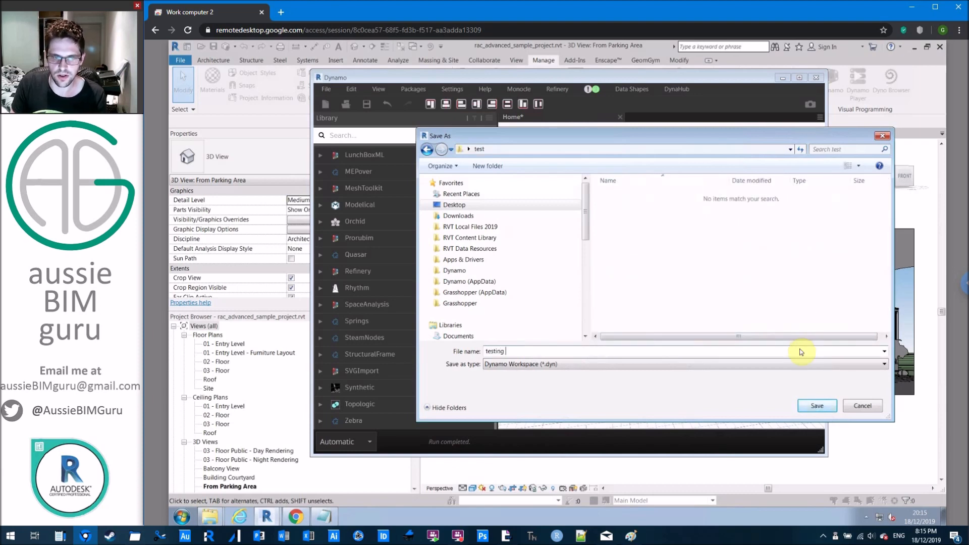
pyautogui.press('Return')
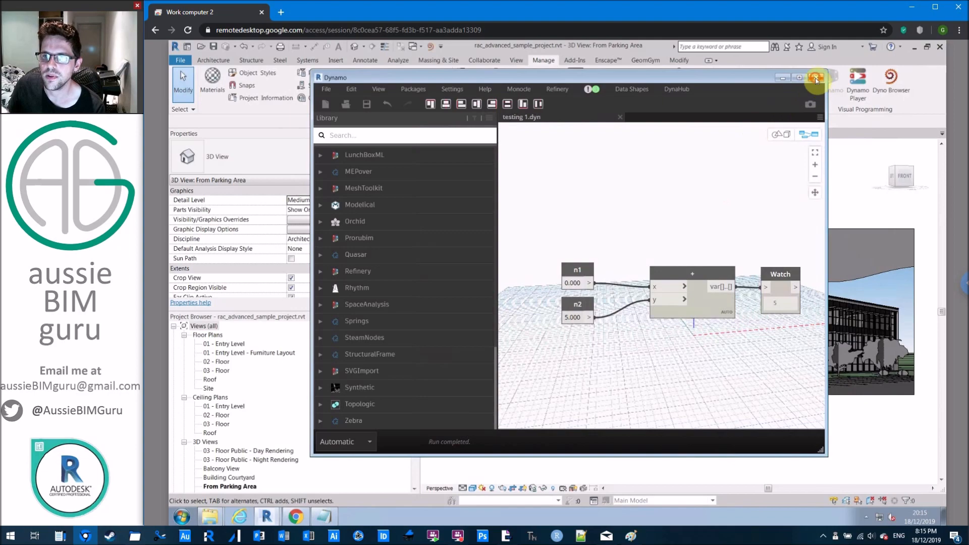
pyautogui.click(816, 79)
# In the Dyno Browser settings, replace the dyno storage folder with the Desktop's test folder and hide the Dynamo Player button on Manage.
pyautogui.click(890, 83)
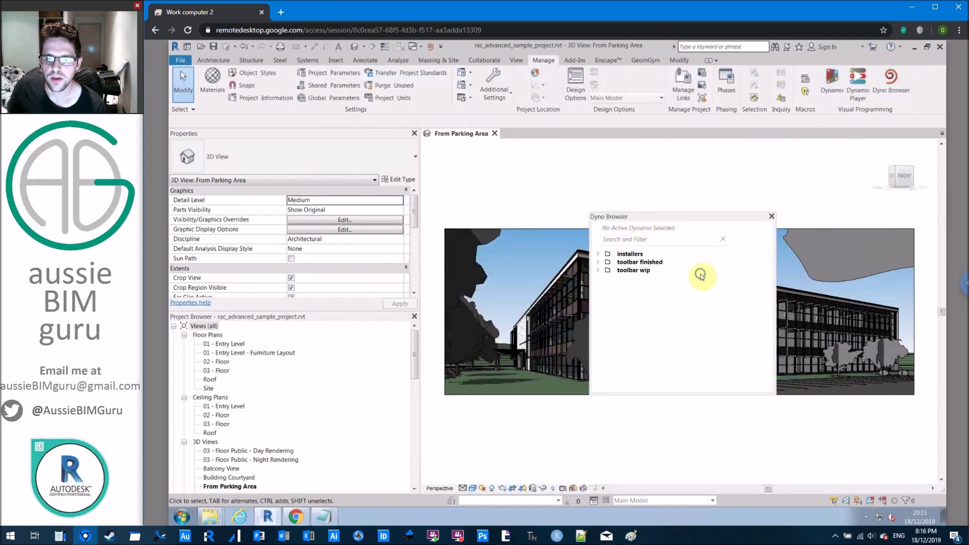
pyautogui.rightClick(699, 273)
pyautogui.click(727, 322)
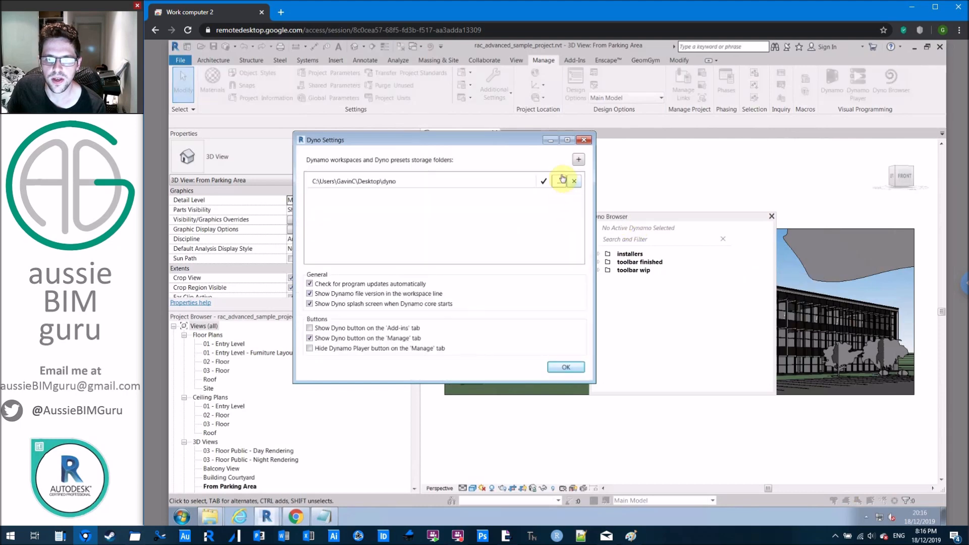
pyautogui.click(573, 182)
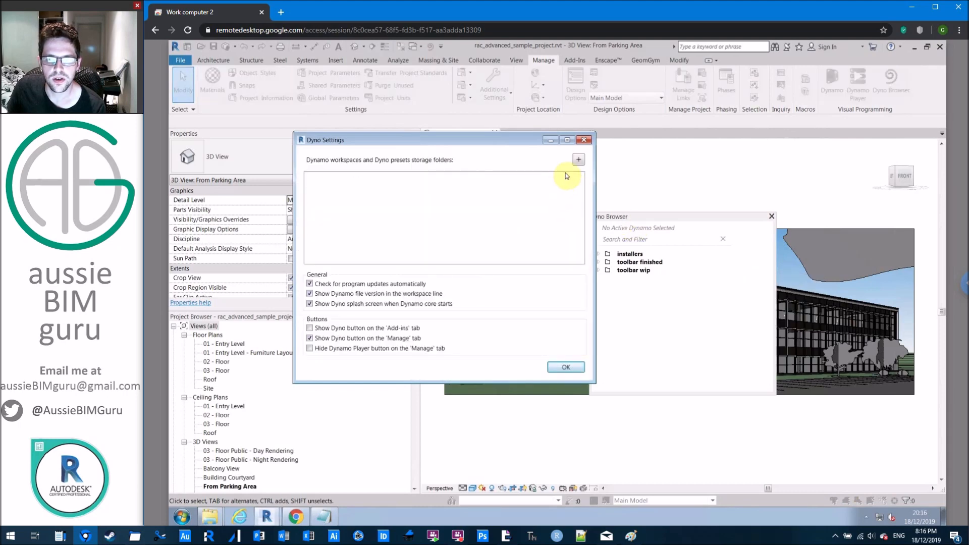
pyautogui.click(578, 159)
pyautogui.click(353, 289)
pyautogui.click(504, 368)
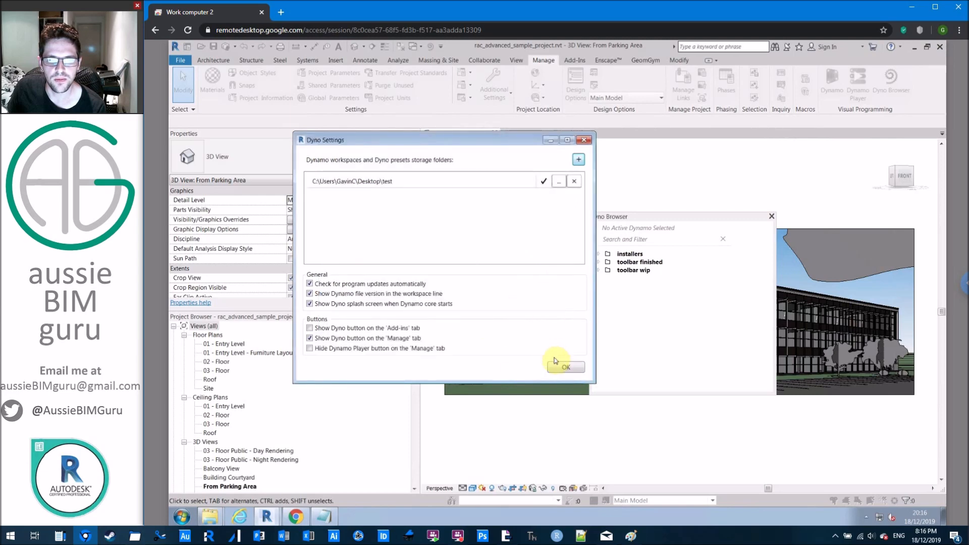
pyautogui.click(323, 348)
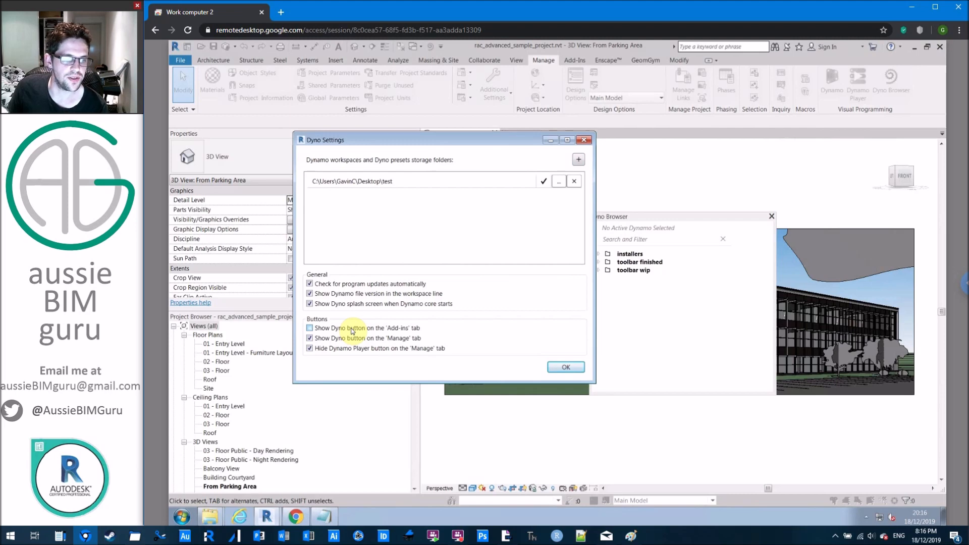
pyautogui.click(566, 367)
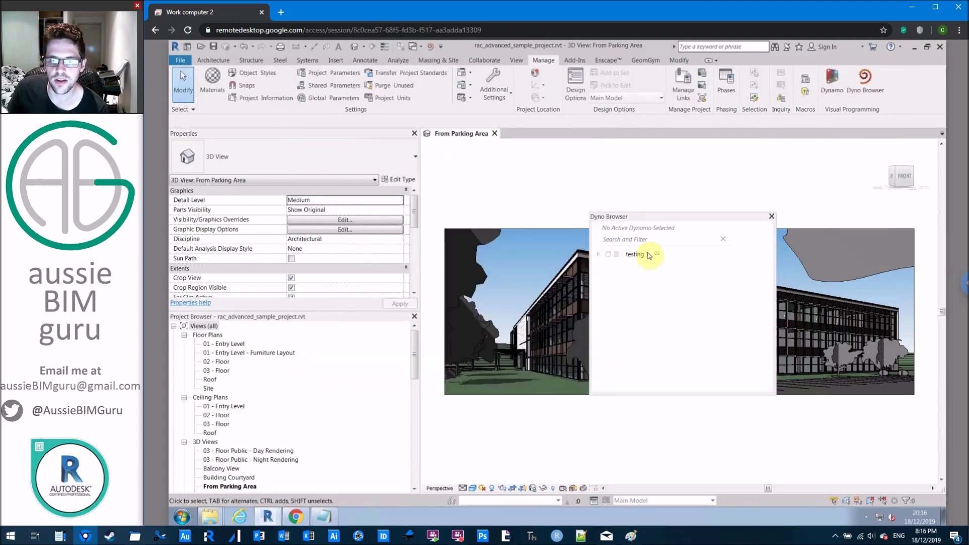
# Expand testing 1 in the Dyno Browser and set n1 to 3 and n2 to 8.
pyautogui.click(598, 253)
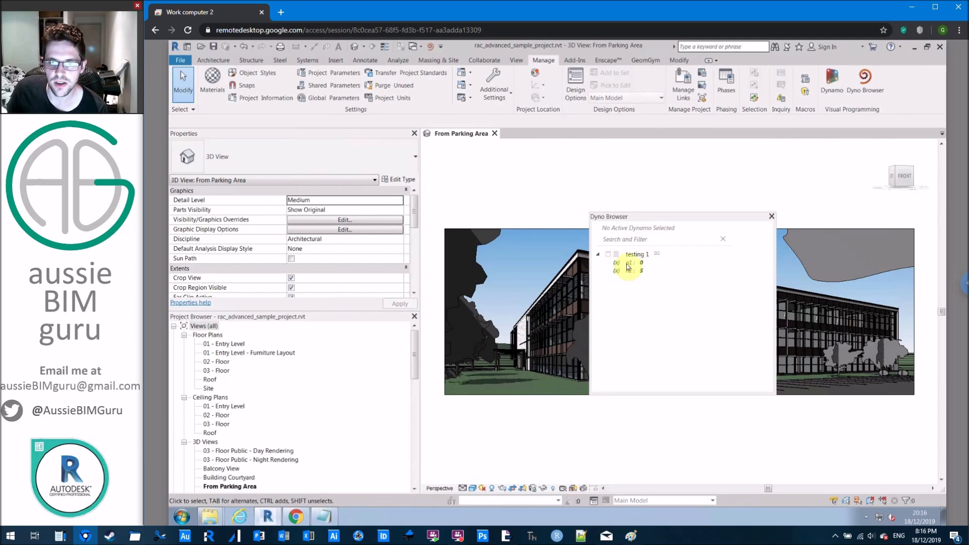
pyautogui.click(643, 263)
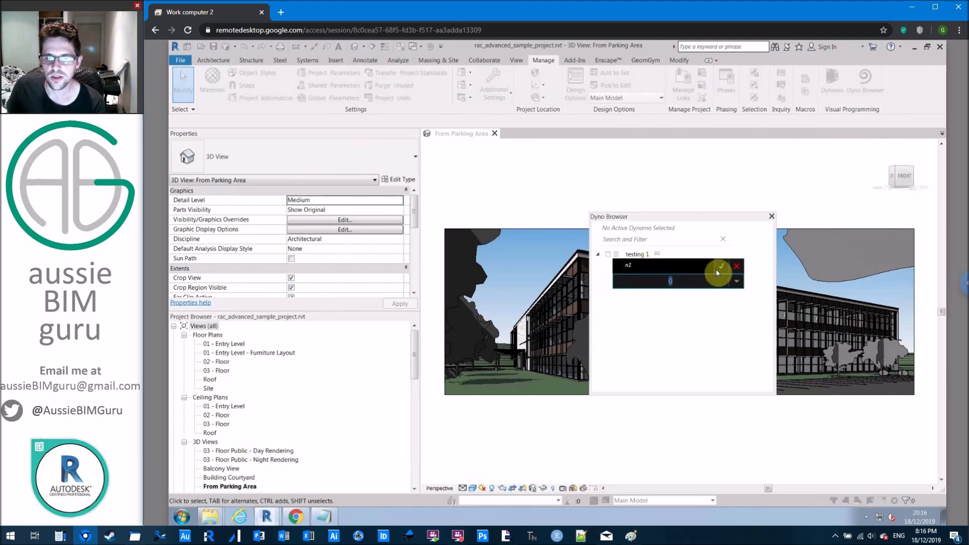
pyautogui.click(722, 268)
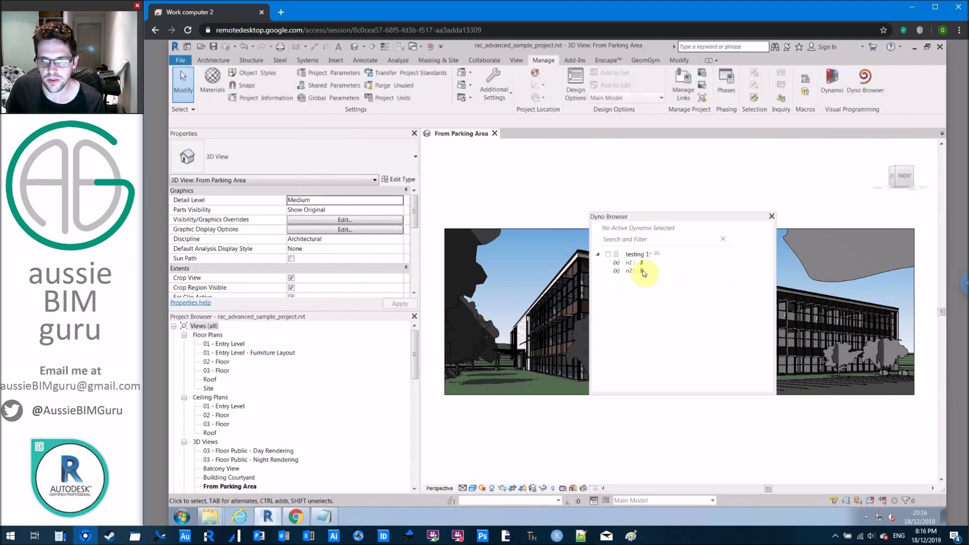
pyautogui.click(643, 272)
pyautogui.click(720, 274)
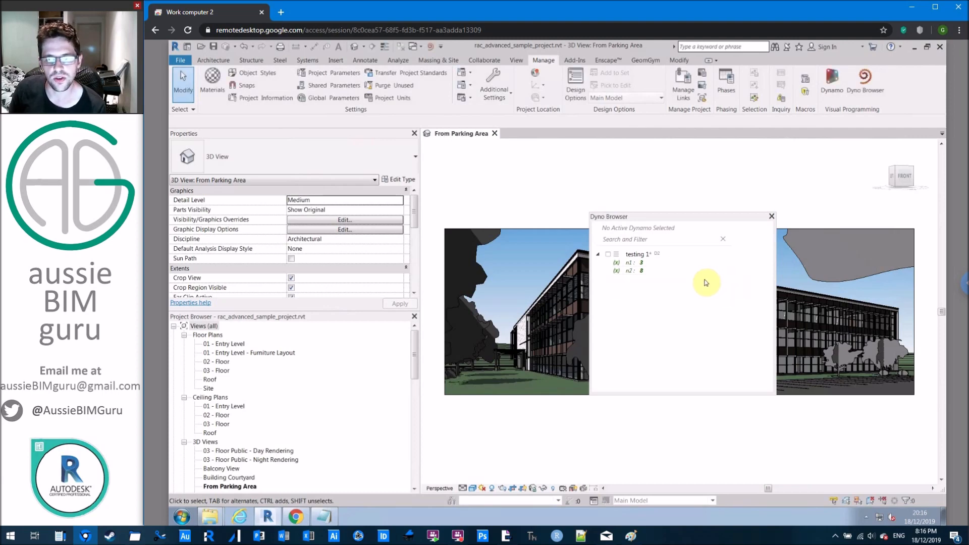
# Run the testing 1 graph from the Dyno Browser, repeating the run once.
pyautogui.click(607, 255)
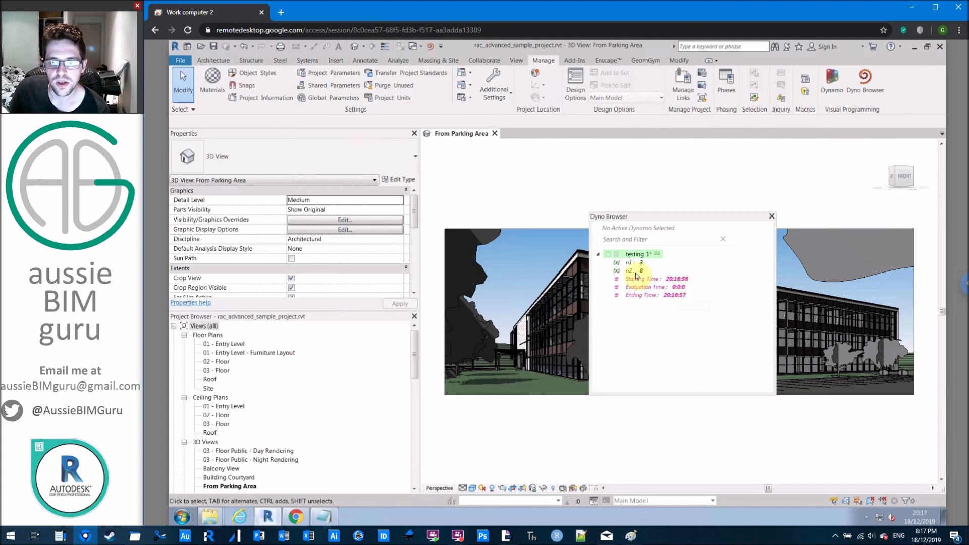
pyautogui.click(608, 255)
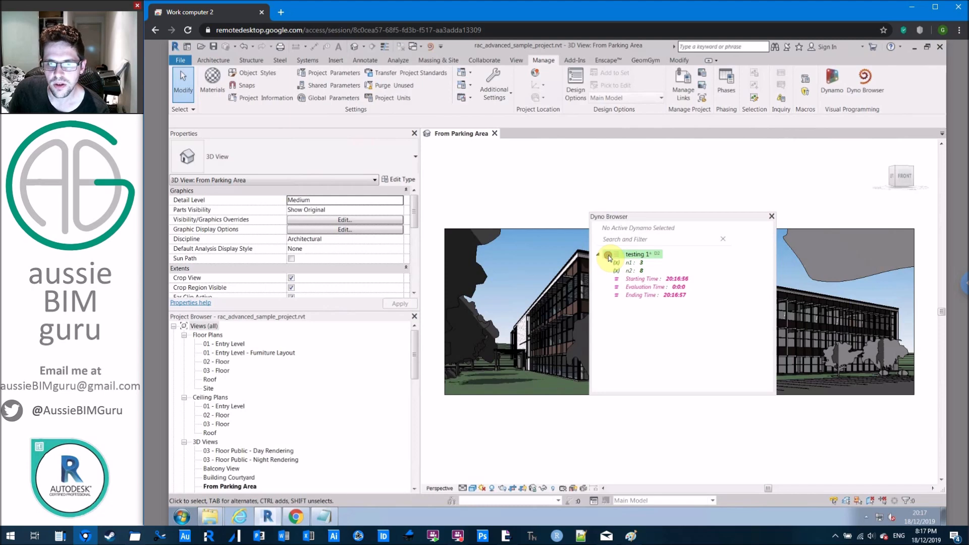
pyautogui.click(608, 256)
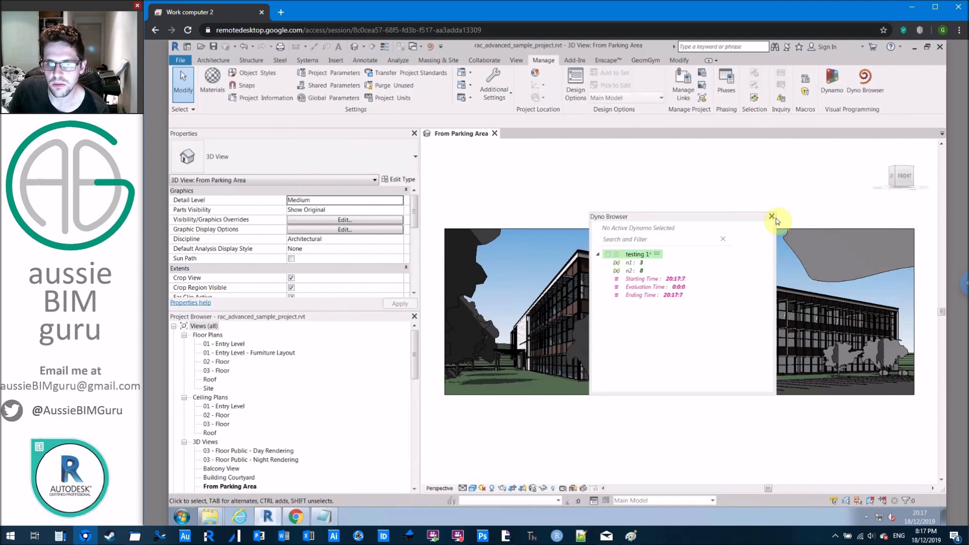
# Open testing 1 in Dynamo and mark the + node and the Watch node as outputs with Is Output.
pyautogui.rightClick(627, 256)
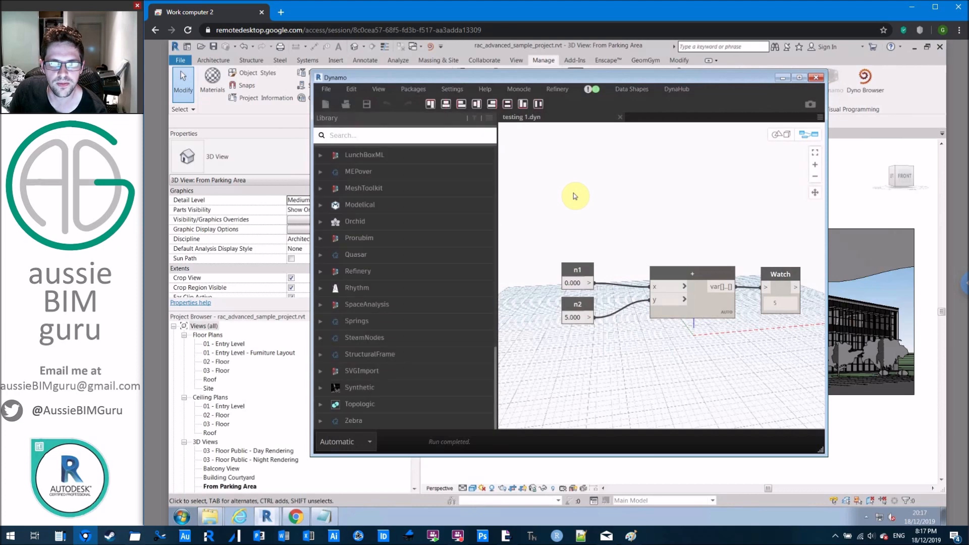
pyautogui.rightClick(776, 274)
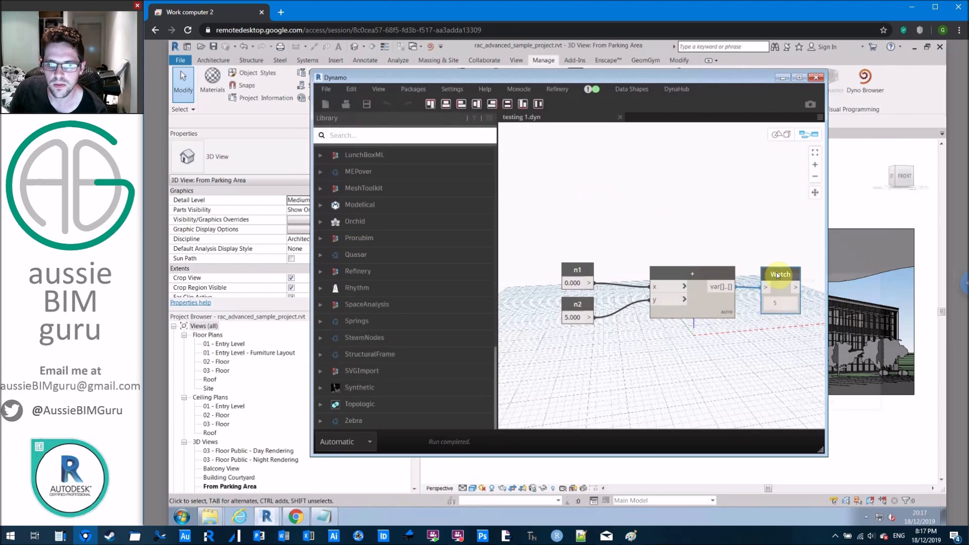
pyautogui.click(701, 241)
pyautogui.rightClick(701, 281)
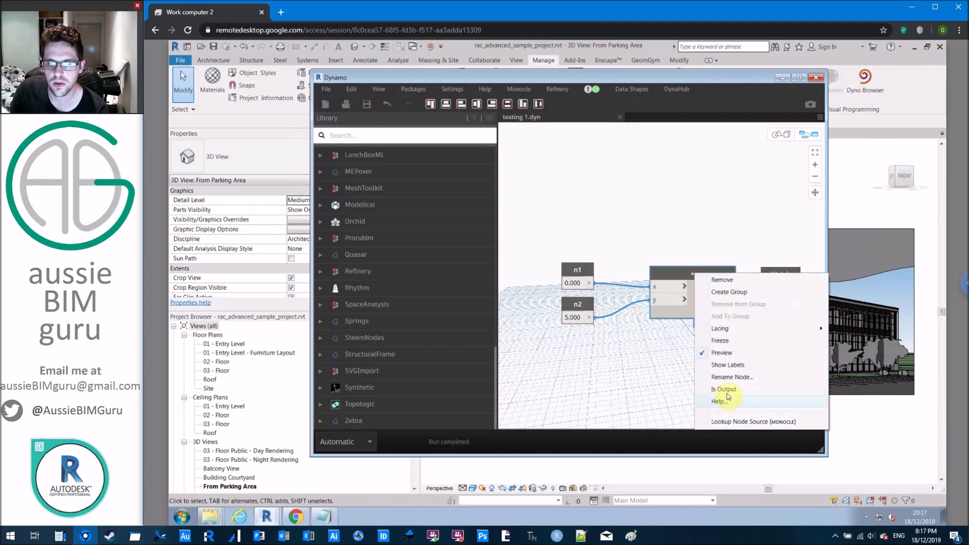
pyautogui.click(727, 393)
pyautogui.moveTo(738, 369); pyautogui.dragTo(653, 351, button='middle')
pyautogui.rightClick(698, 256)
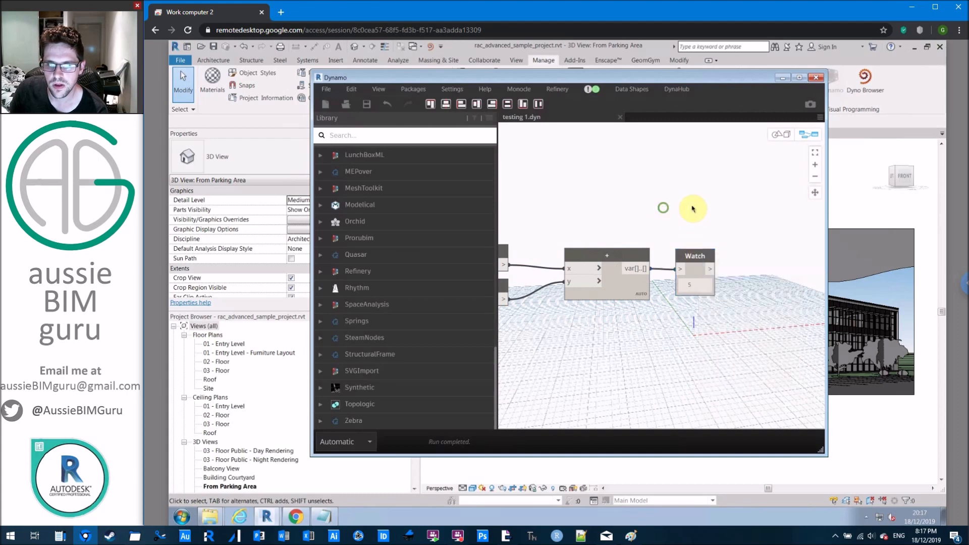
pyautogui.moveTo(668, 205); pyautogui.dragTo(731, 201, button='middle')
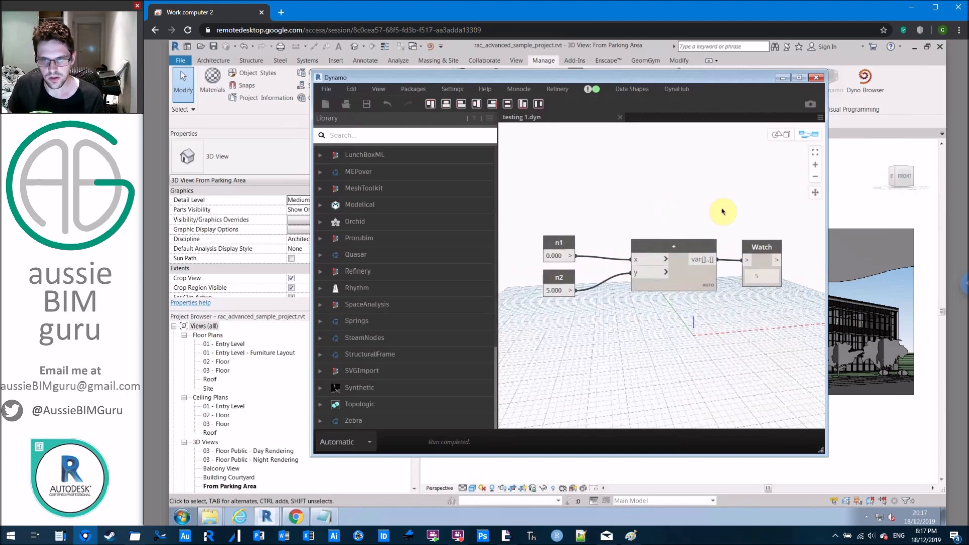
# Rename the Watch node as result.
pyautogui.doubleClick(763, 248)
pyautogui.write('result')
pyautogui.press('Return')
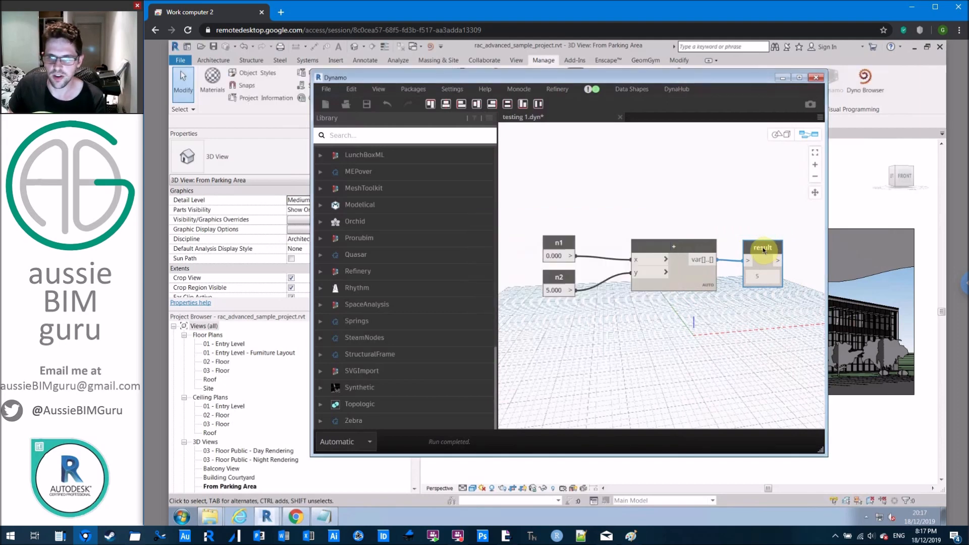
# Clear Is Output on the + node, then save the testing 1 graph and close Dynamo.
pyautogui.rightClick(688, 254)
pyautogui.click(716, 367)
pyautogui.click(711, 339)
pyautogui.hotkey('ctrl', 's')
pyautogui.click(817, 76)
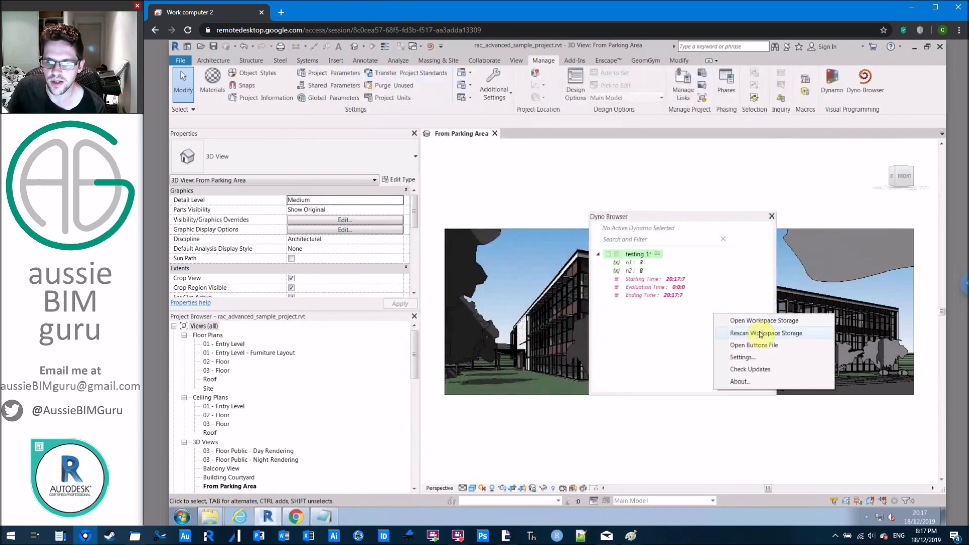
pyautogui.click(746, 332)
pyautogui.click(609, 270)
pyautogui.click(598, 254)
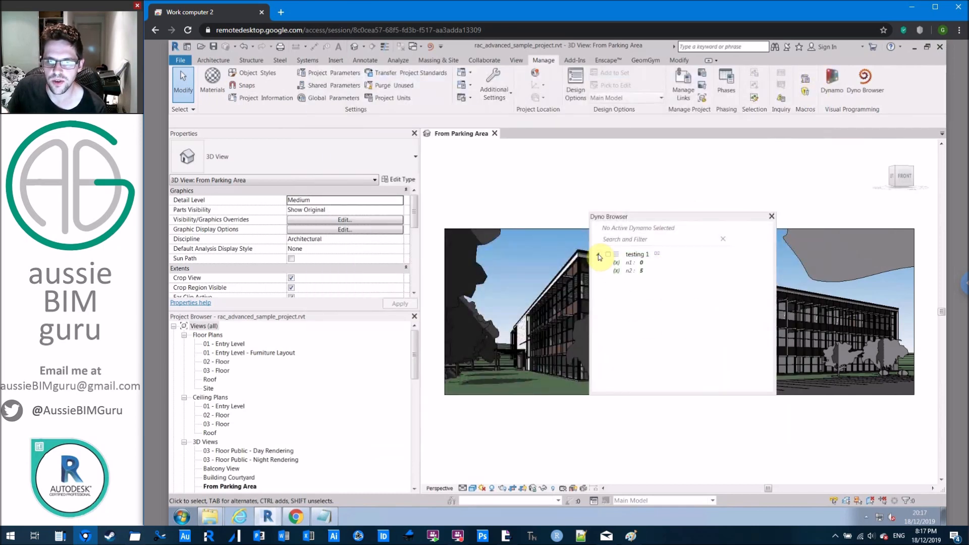
pyautogui.click(609, 255)
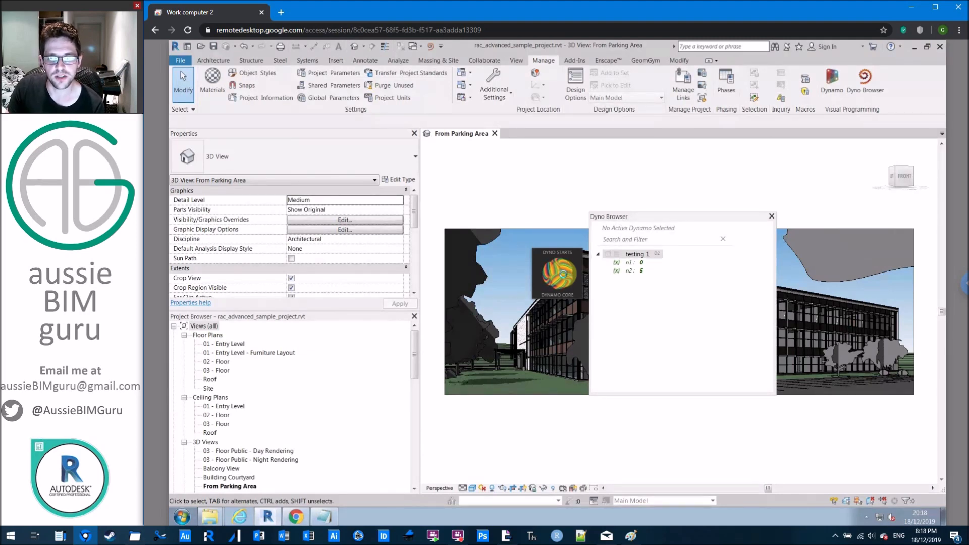
pyautogui.click(563, 274)
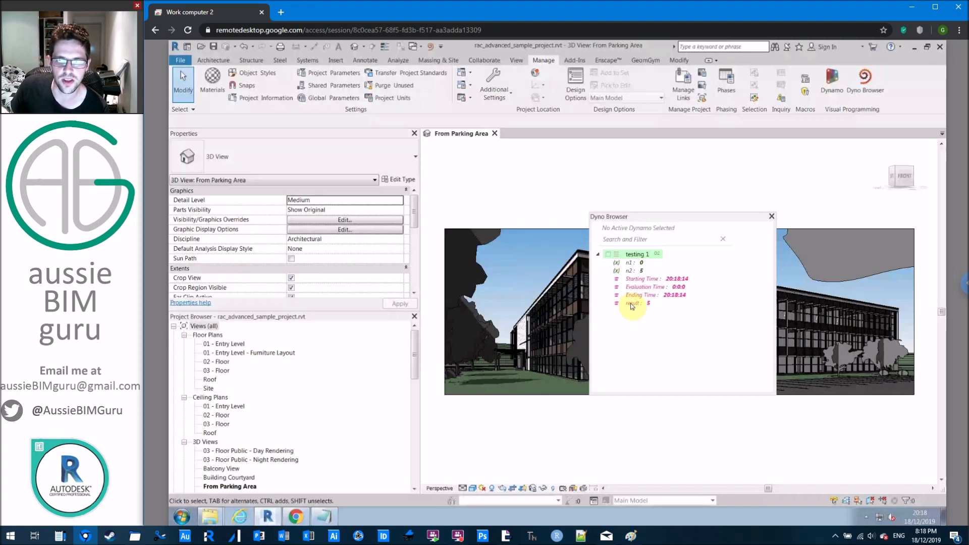
# Reopen the testing 1 graph in Dynamo from the Dyno Browser.
pyautogui.rightClick(637, 255)
pyautogui.click(679, 265)
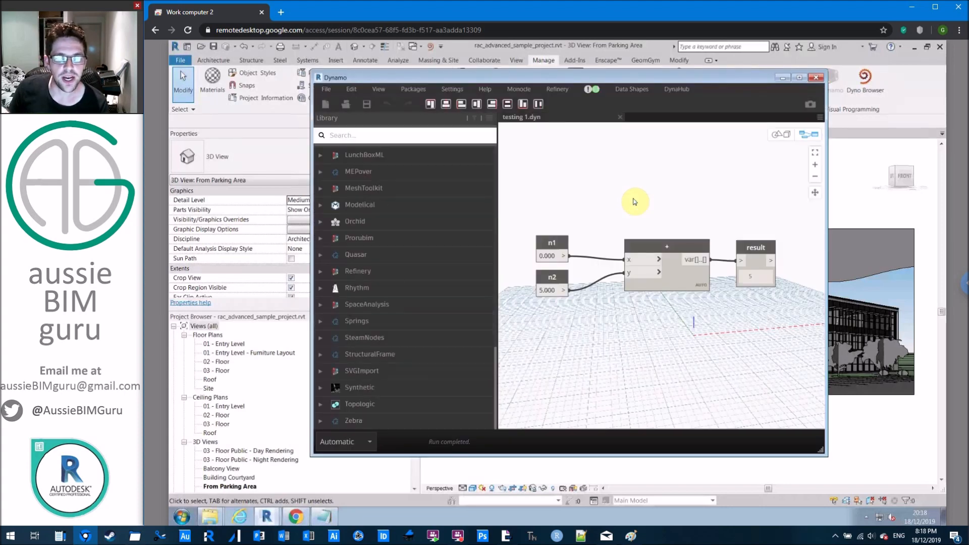
# Search the node library for sheets and for sheets archilab, and look through the listed custom package nodes.
pyautogui.click(448, 133)
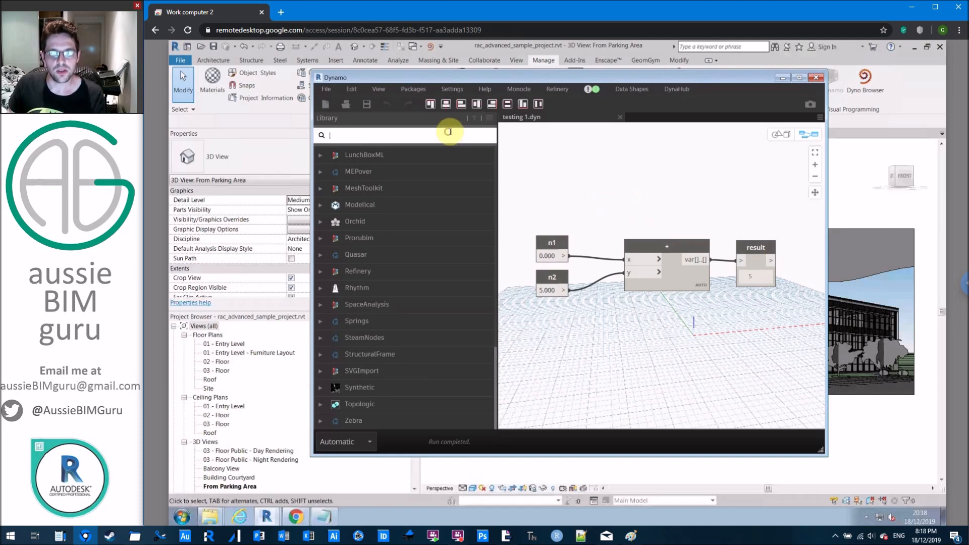
pyautogui.write('sheets')
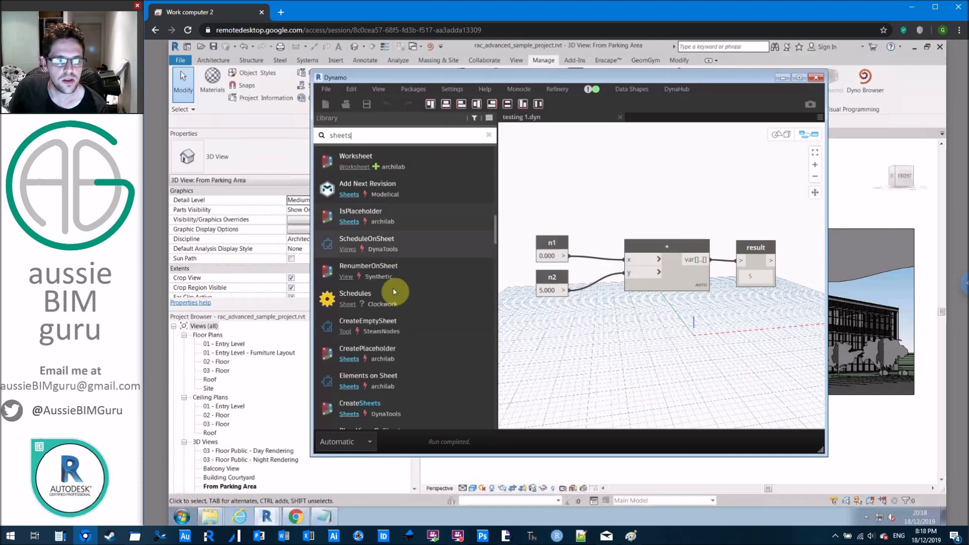
pyautogui.scroll(-1, 381, 357)
pyautogui.scroll(-1, 380, 354)
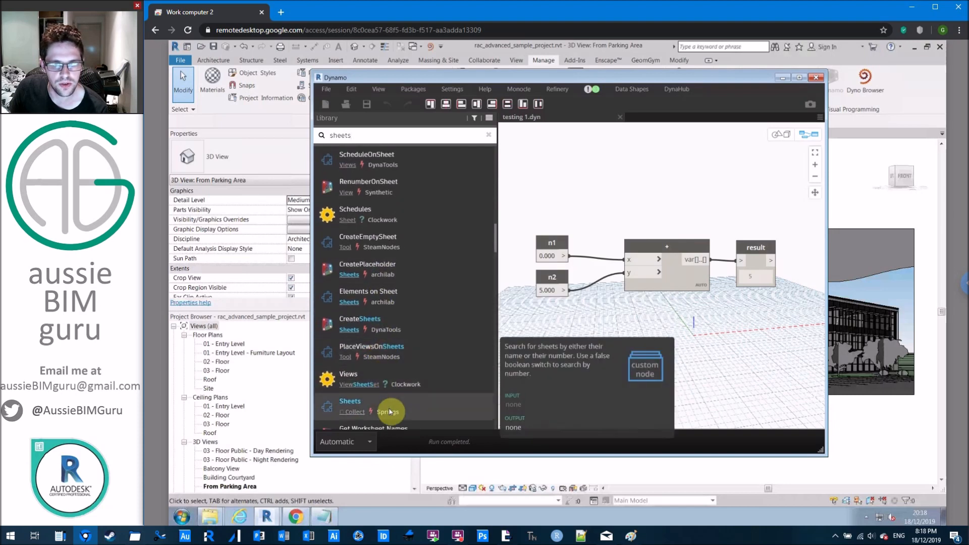
pyautogui.scroll(-2, 390, 410)
pyautogui.scroll(-1, 394, 408)
pyautogui.scroll(8, 391, 383)
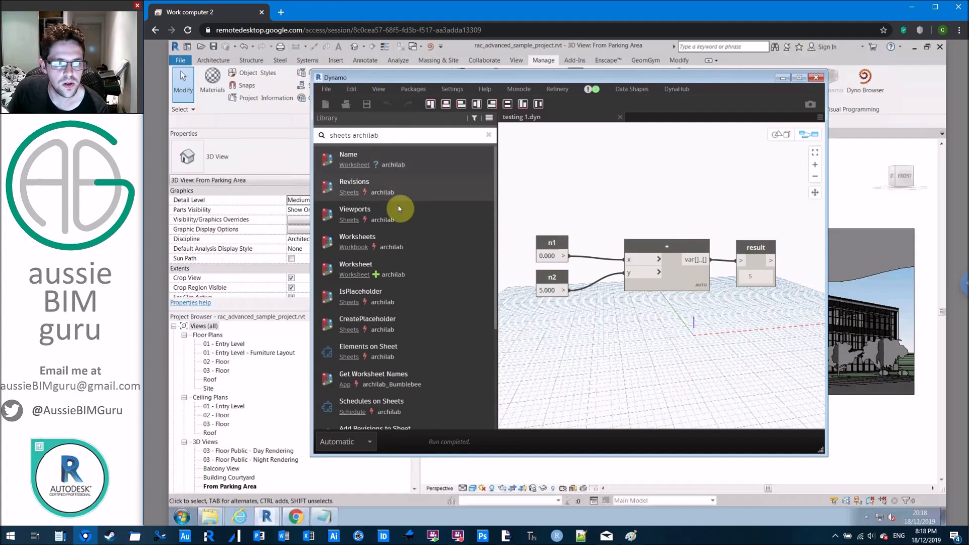
pyautogui.scroll(-1, 391, 343)
pyautogui.scroll(-3, 391, 344)
pyautogui.scroll(4, 391, 344)
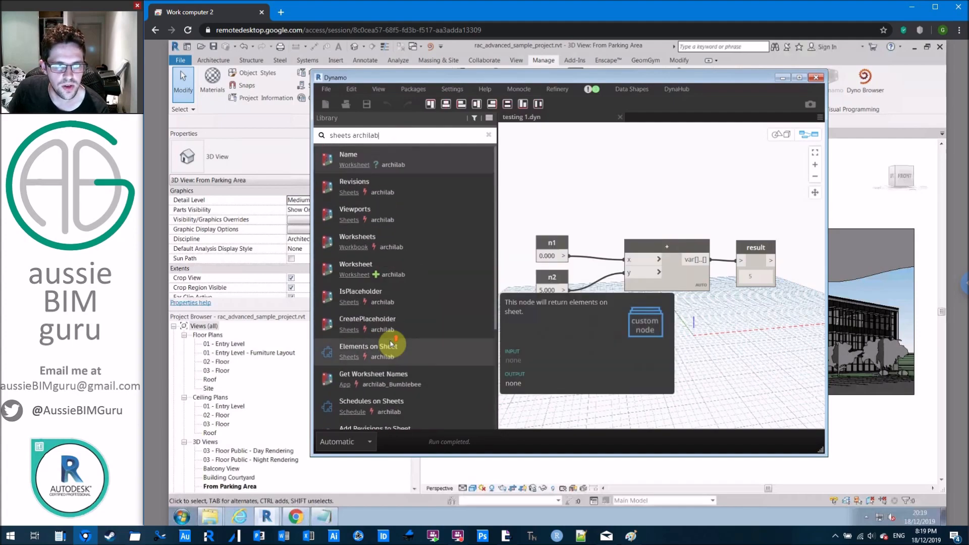
# Search for sheets from the canvas, add the Rhythm Sheets node and place it below the + node.
pyautogui.rightClick(586, 357)
pyautogui.write('sheets')
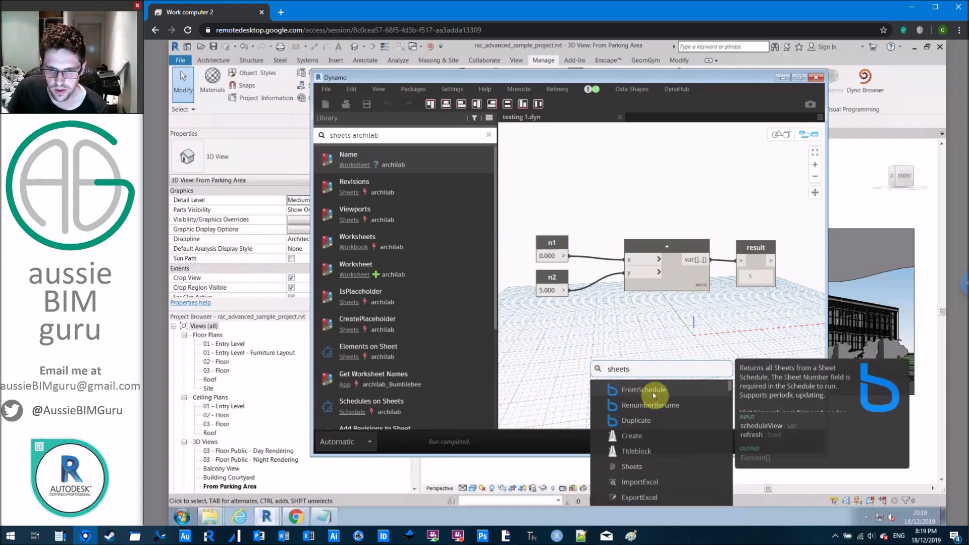
pyautogui.click(643, 468)
pyautogui.moveTo(692, 383); pyautogui.dragTo(641, 292, button='middle')
pyautogui.moveTo(645, 381); pyautogui.dragTo(645, 273)
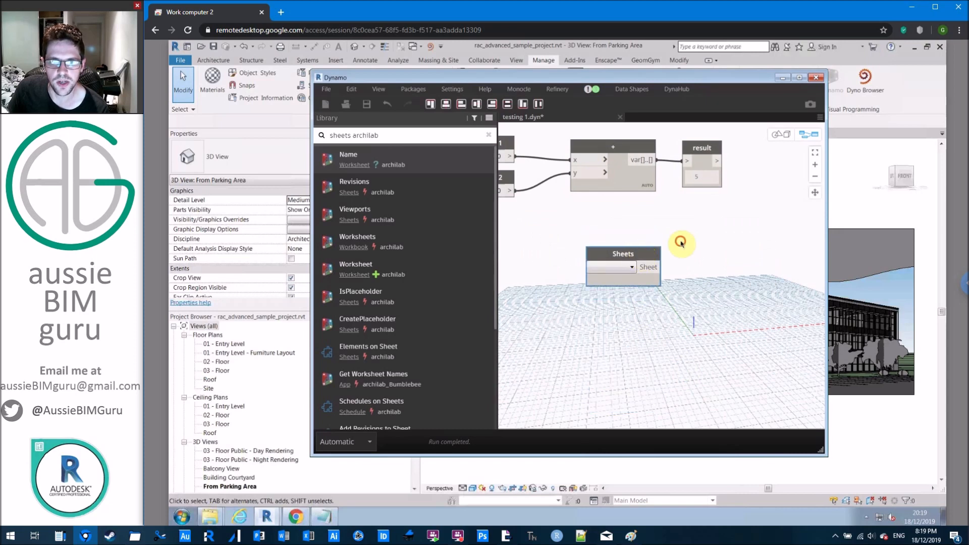
# Open Monocle's package usage doge tool and annotate the graph's custom nodes with package notes.
pyautogui.click(513, 89)
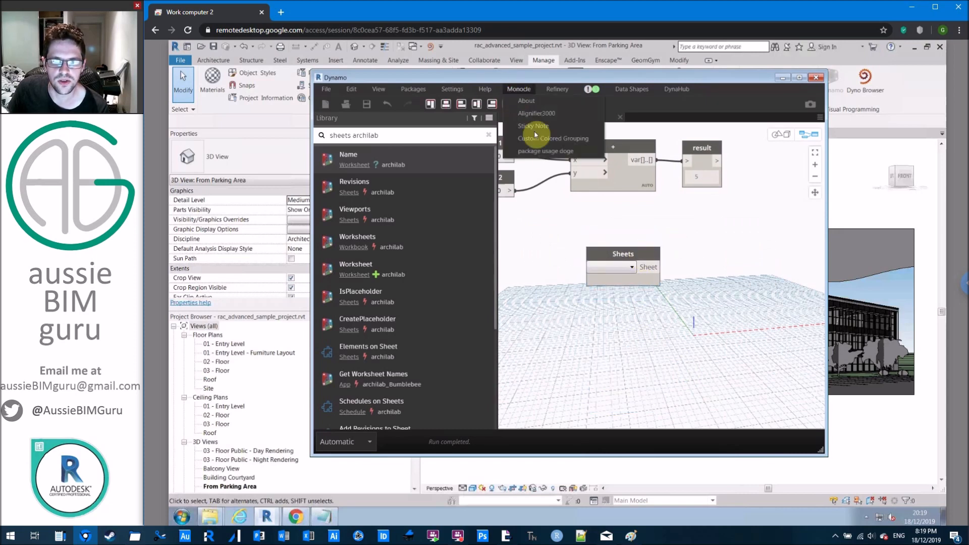
pyautogui.click(552, 152)
pyautogui.moveTo(566, 169)
pyautogui.mouseDown()
pyautogui.moveTo(435, 120)
pyautogui.moveTo(434, 109)
pyautogui.mouseUp()
pyautogui.click(519, 302)
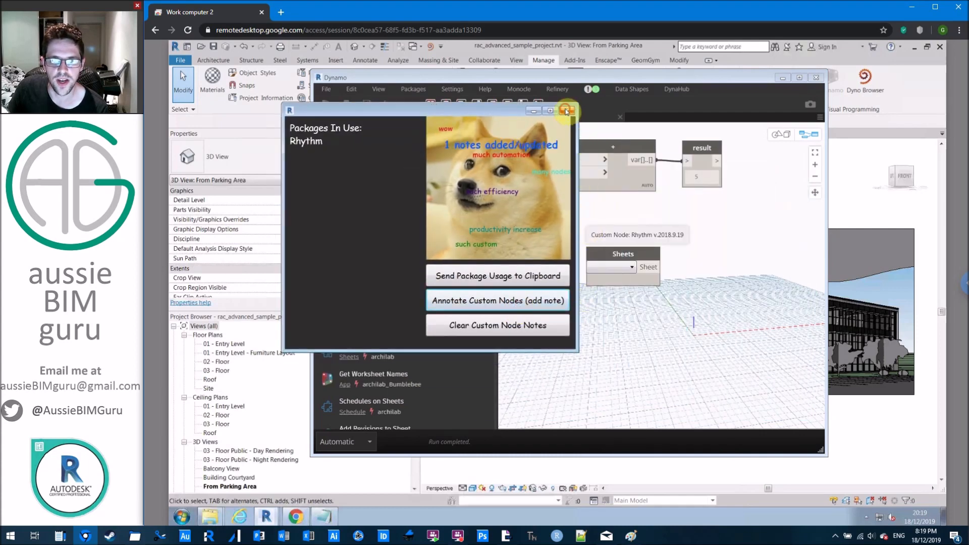
# Mark the Sheets node as an input named select sheet, save the graph and close Dynamo.
pyautogui.click(572, 112)
pyautogui.scroll(3, 638, 237)
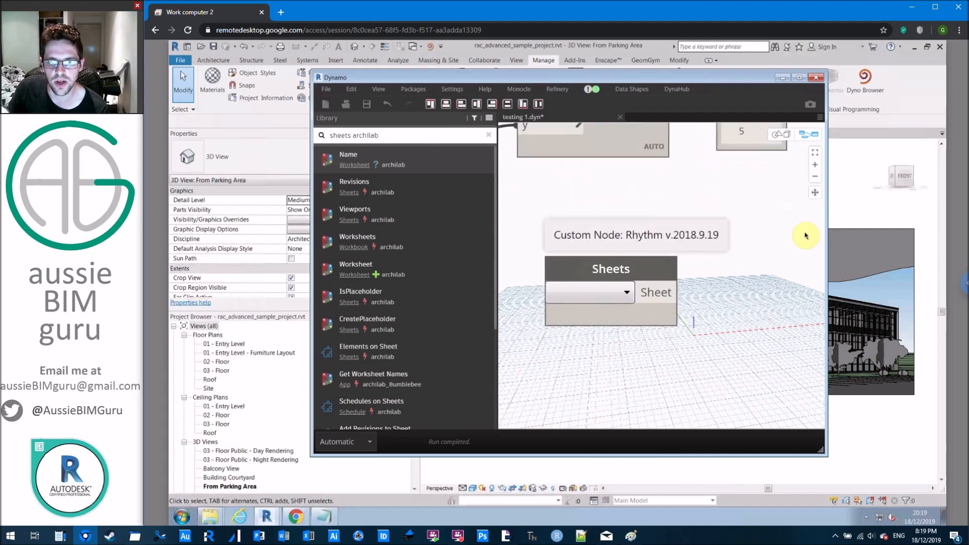
pyautogui.rightClick(634, 271)
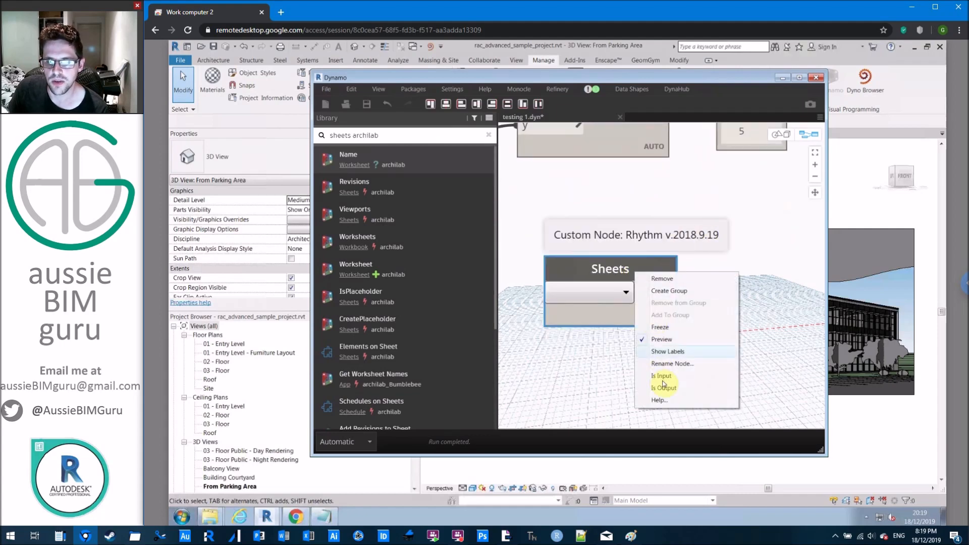
pyautogui.doubleClick(626, 271)
pyautogui.write('select sheet')
pyautogui.press('Return')
pyautogui.click(667, 192)
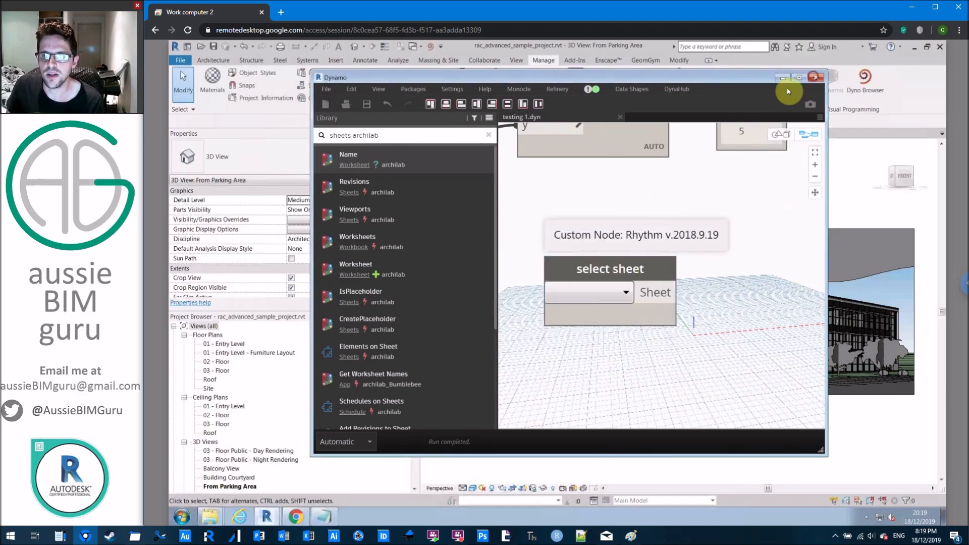
pyautogui.click(813, 79)
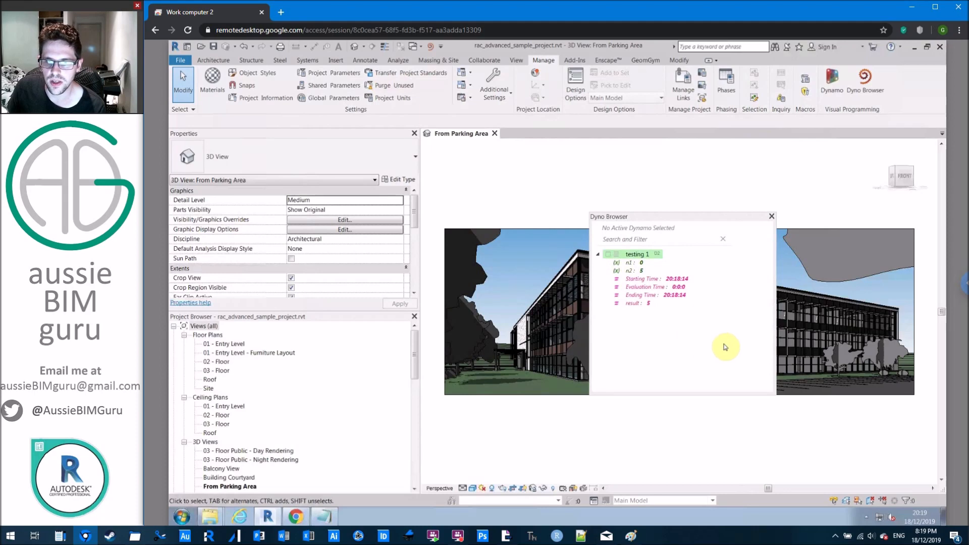
# Reload the Dyno Browser's graph list and expand the testing 1 graph to show its inputs.
pyautogui.rightClick(702, 342)
pyautogui.click(742, 376)
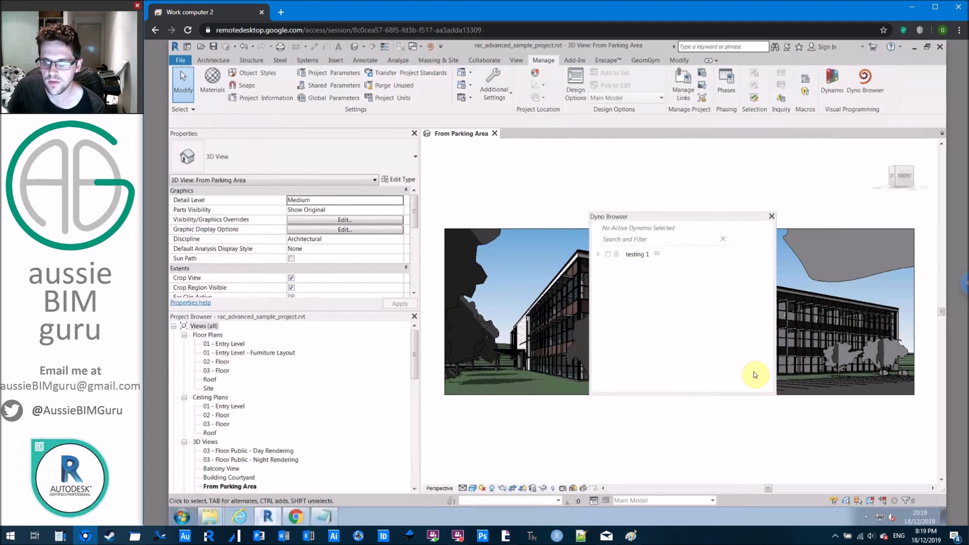
pyautogui.rightClick(669, 301)
pyautogui.click(705, 321)
pyautogui.click(599, 254)
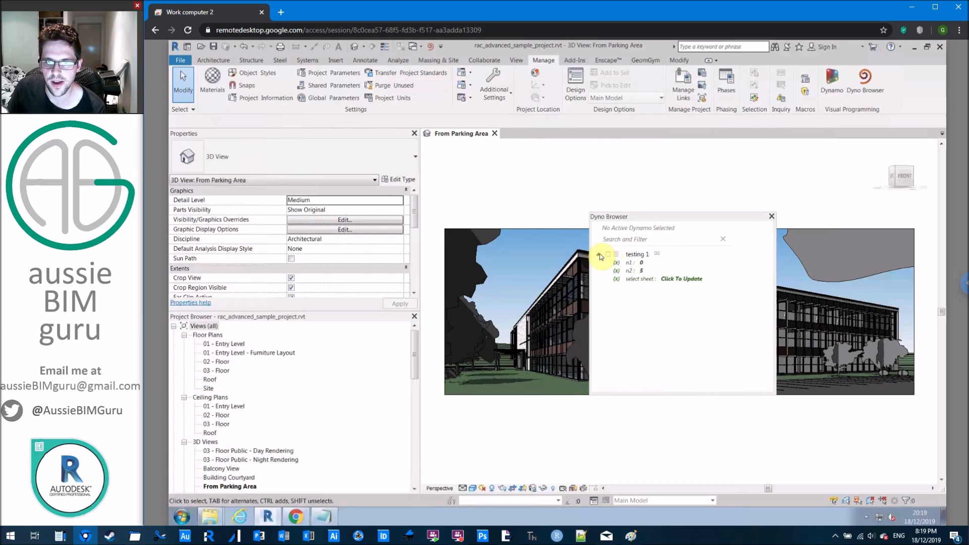
# Set the select sheet input of testing 1 to A2 : Sections and run the graph from the Dyno Browser.
pyautogui.click(673, 280)
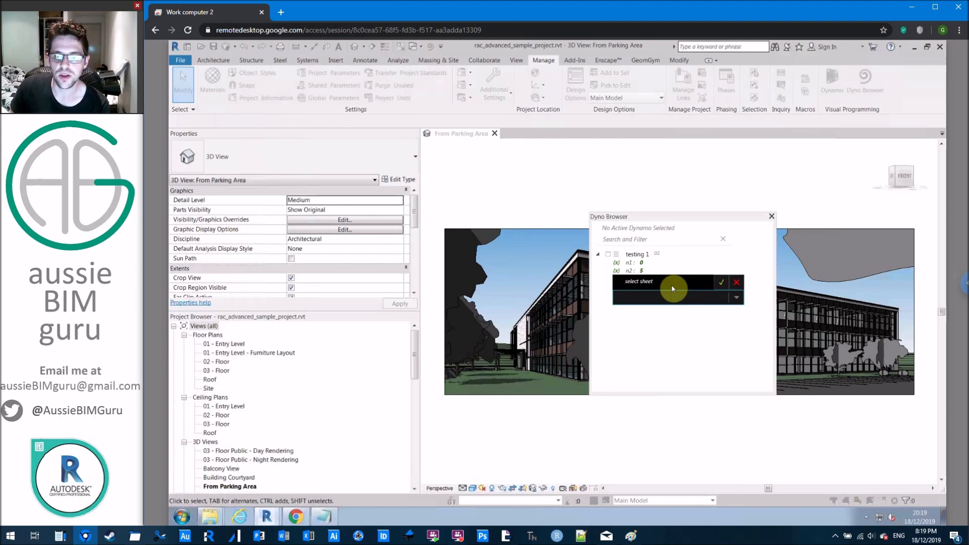
pyautogui.click(736, 297)
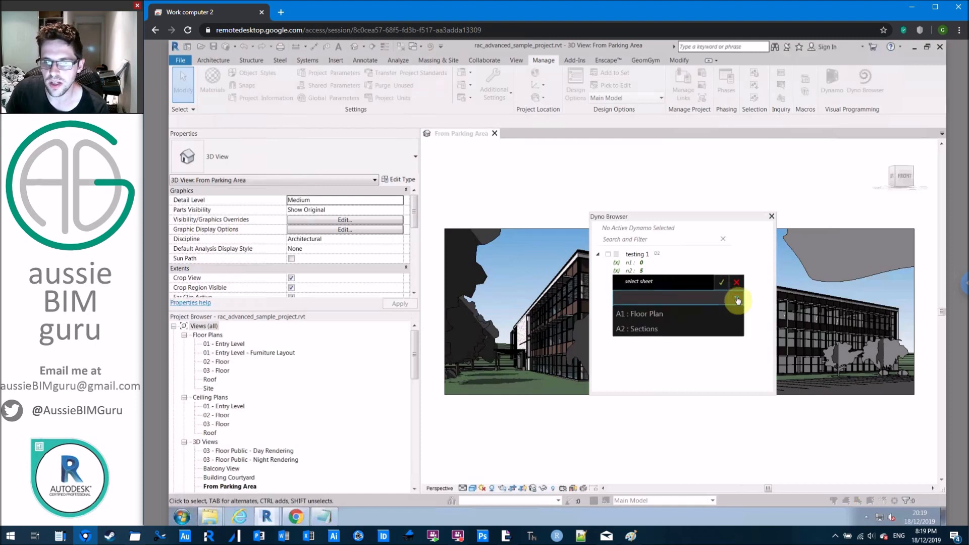
pyautogui.click(652, 327)
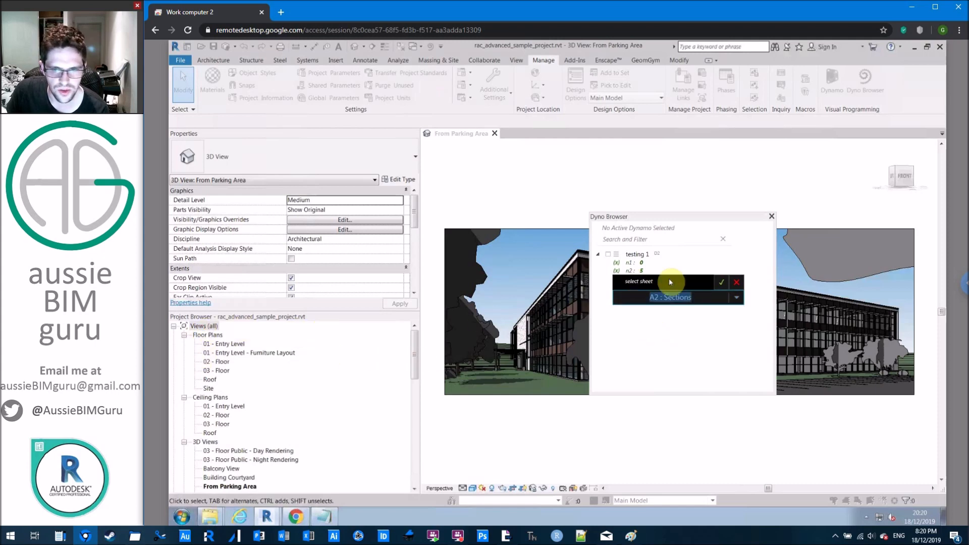
pyautogui.click(720, 282)
pyautogui.doubleClick(210, 326)
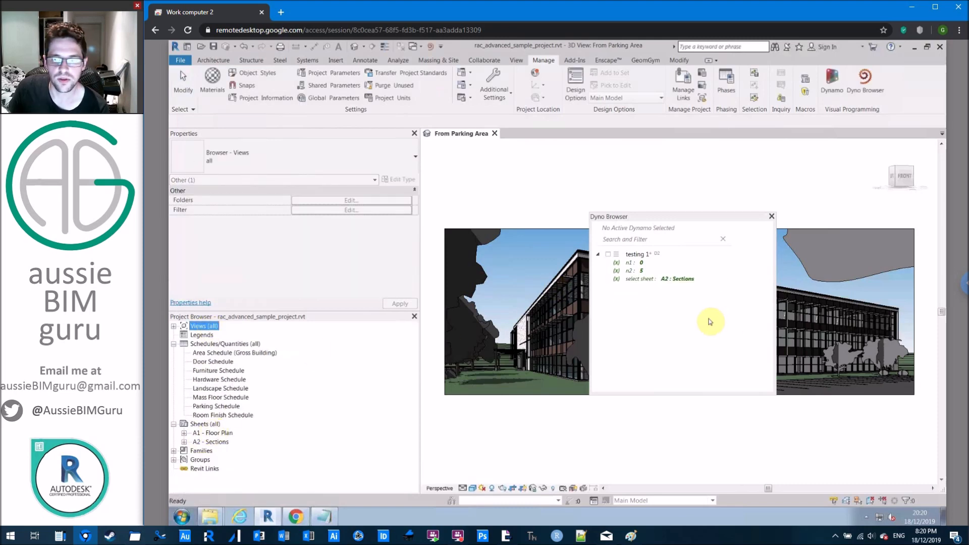
pyautogui.click(608, 255)
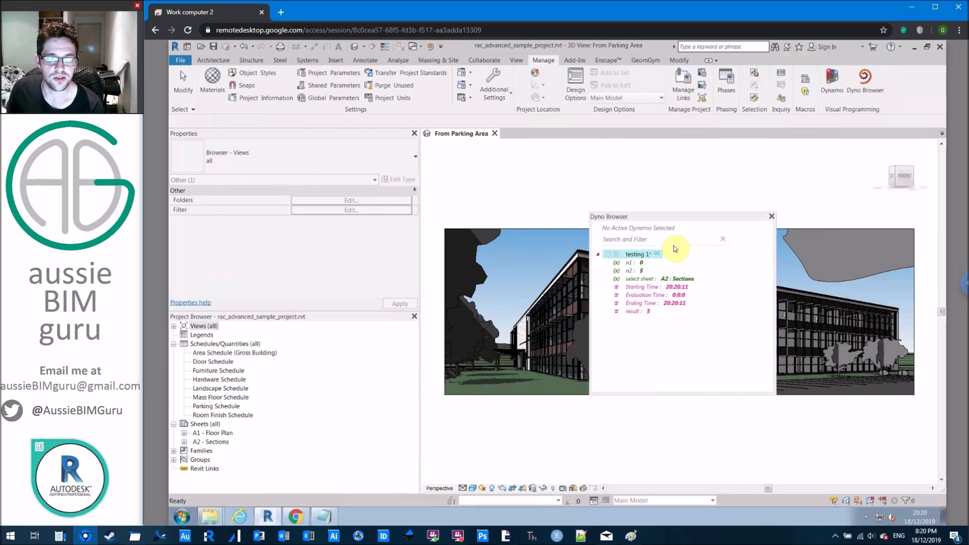
# Close the Dyno Browser and switch to the toolbar wip folder in Windows Explorer.
pyautogui.click(771, 216)
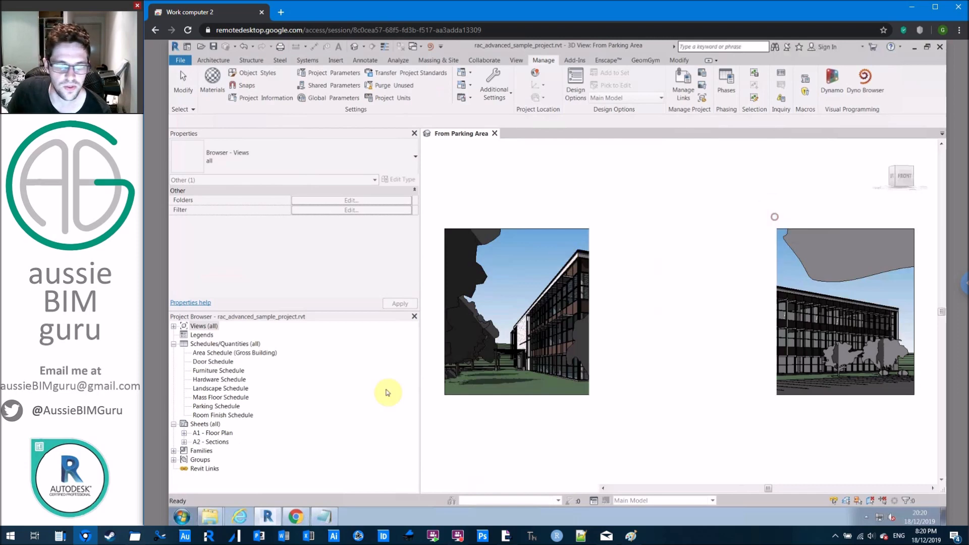
pyautogui.click(203, 524)
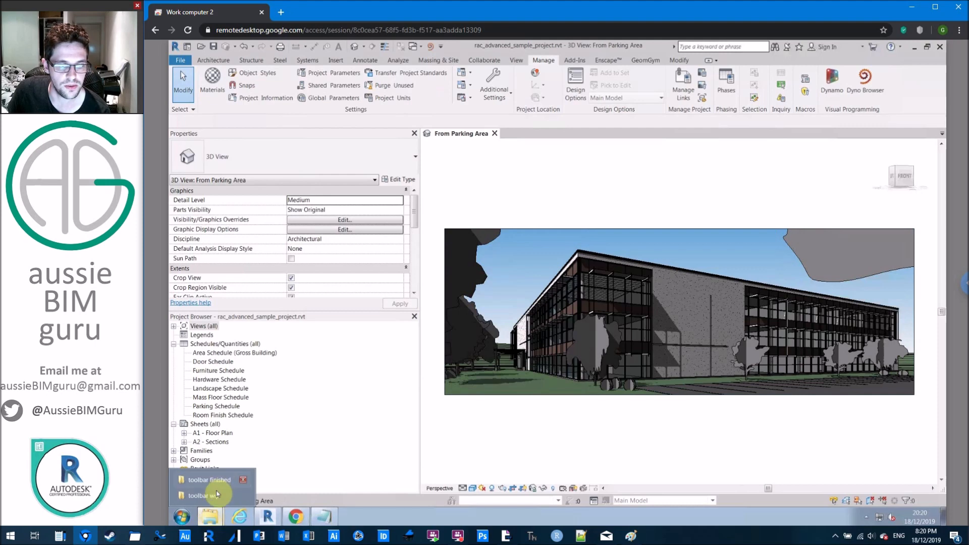
pyautogui.click(203, 496)
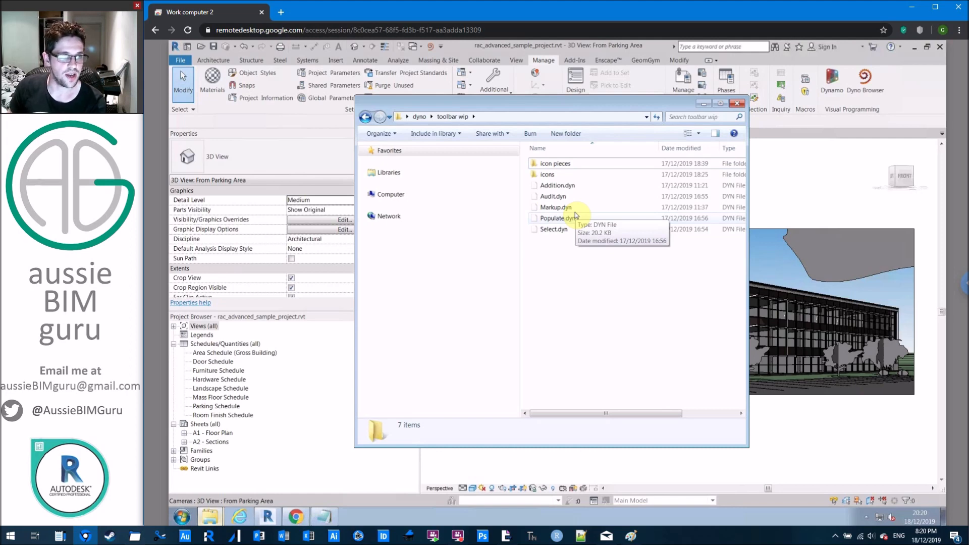
# Create a folder named Doors inside the toolbar wip folder.
pyautogui.rightClick(560, 274)
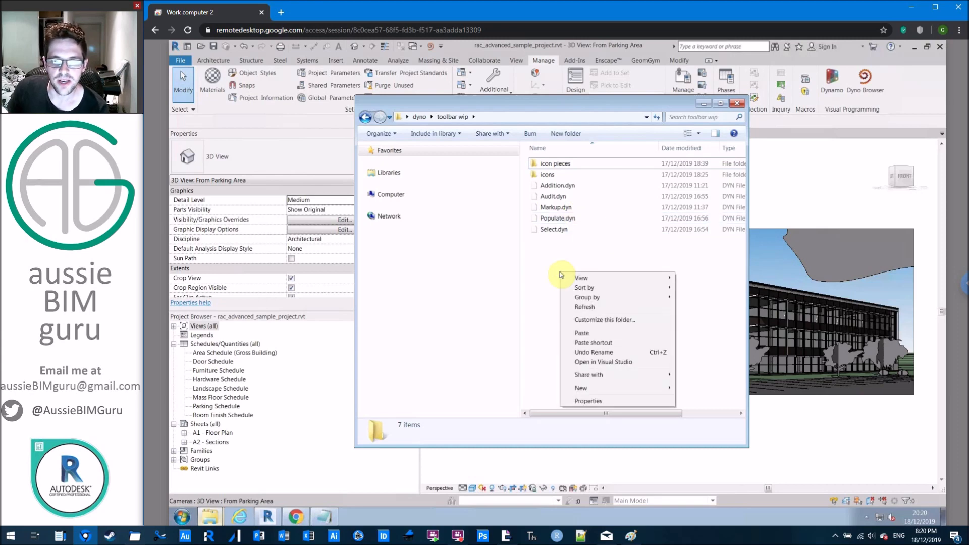
pyautogui.click(585, 250)
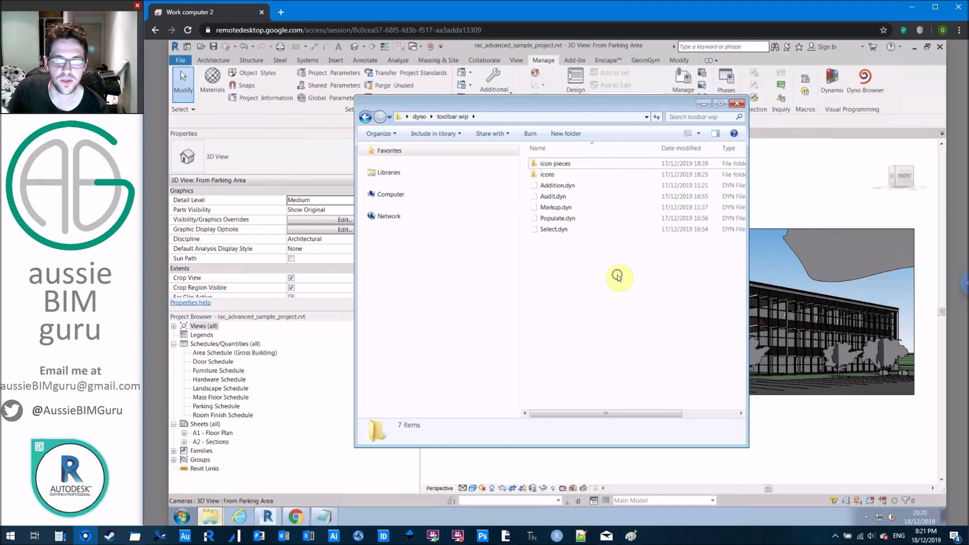
pyautogui.rightClick(618, 276)
pyautogui.moveTo(682, 392)
pyautogui.click(761, 392)
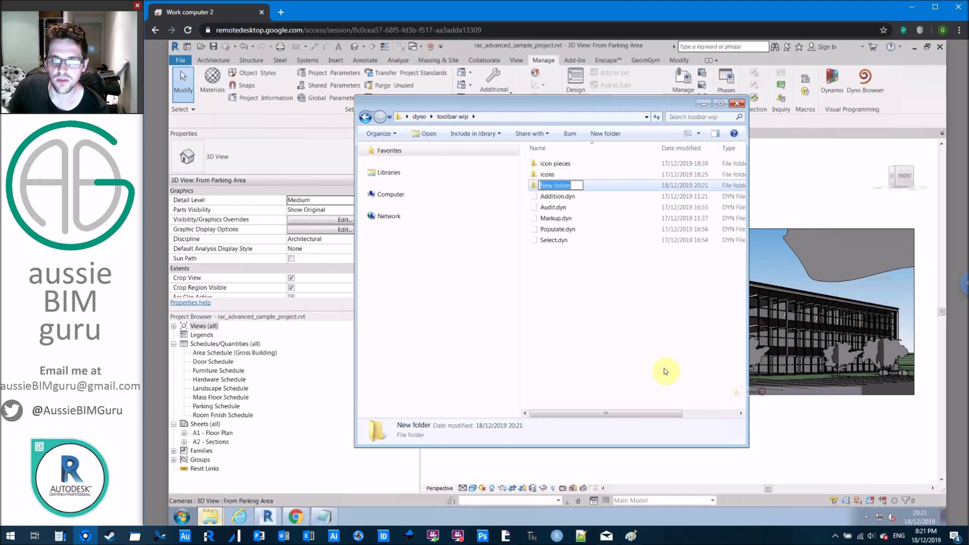
pyautogui.write('Doors')
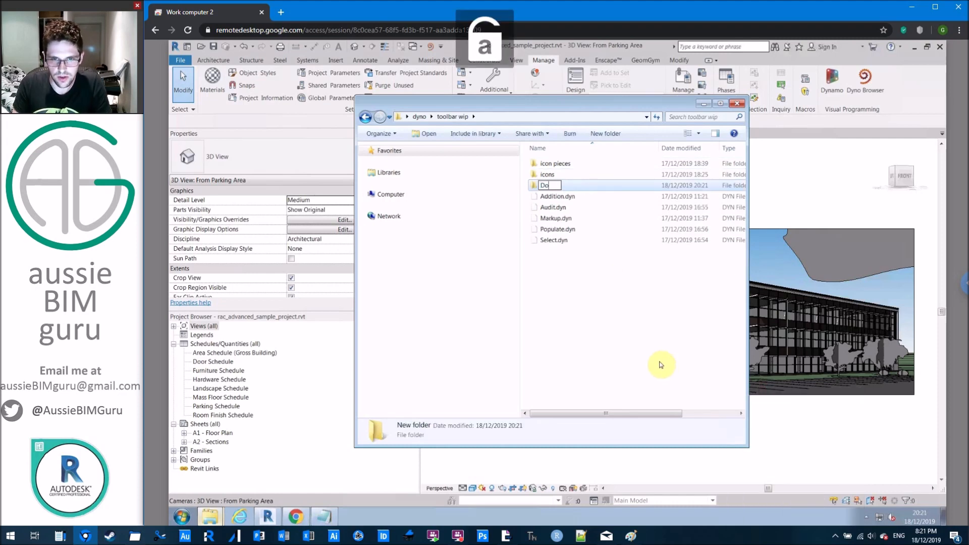
pyautogui.press('Return')
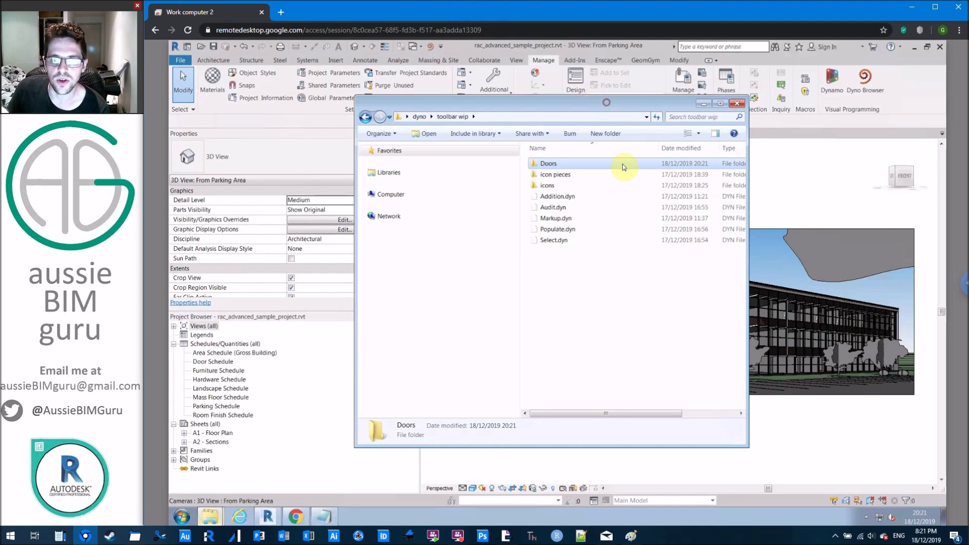
# Create a folder named Misc alongside the Doors folder in toolbar wip.
pyautogui.moveTo(606, 102); pyautogui.dragTo(625, 179)
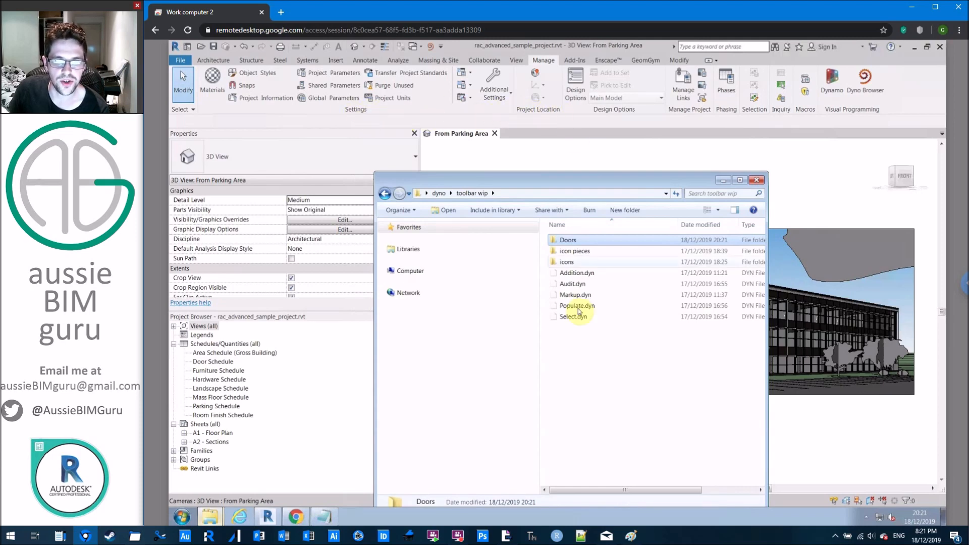
pyautogui.rightClick(607, 359)
pyautogui.moveTo(681, 480)
pyautogui.click(767, 355)
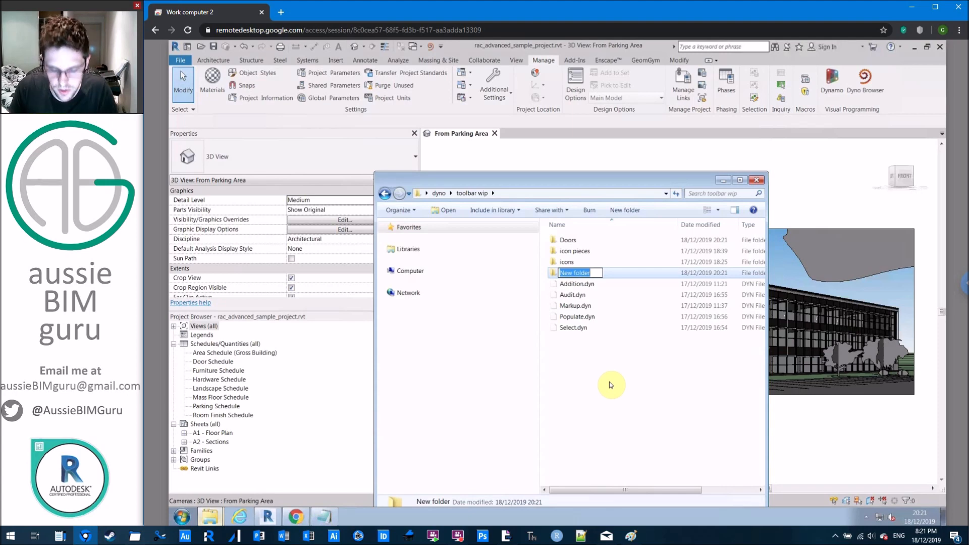
pyautogui.press('capslock')
pyautogui.write('M')
pyautogui.press('capslock')
pyautogui.write('i')
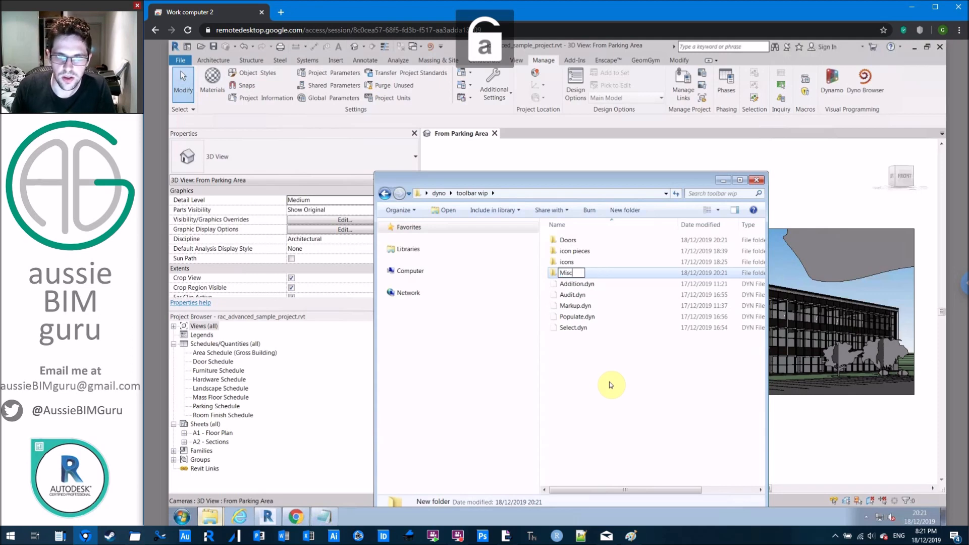
pyautogui.write('sc')
pyautogui.click(610, 385)
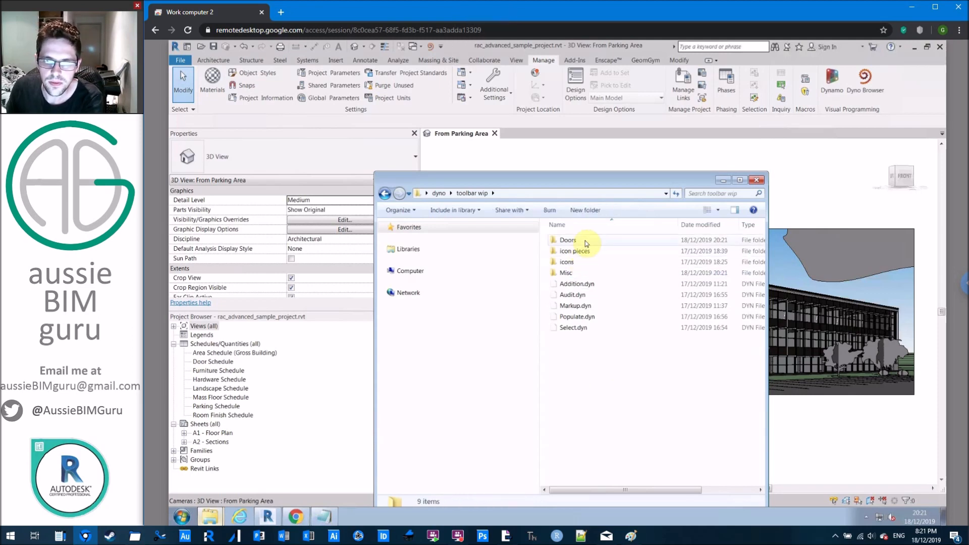
# Rename the Misc folder as 2 Misc and the Doors folder as 1 Doors.
pyautogui.click(583, 284)
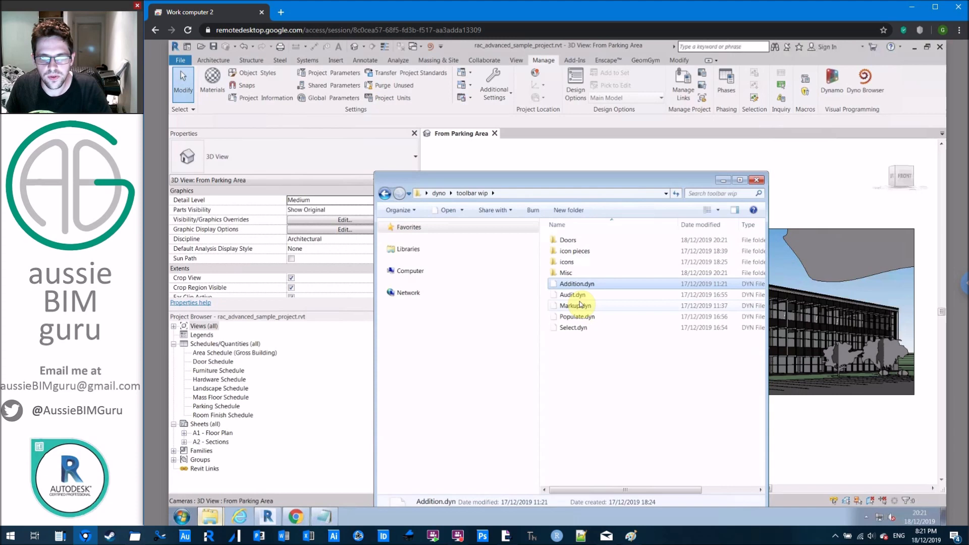
pyautogui.click(570, 275)
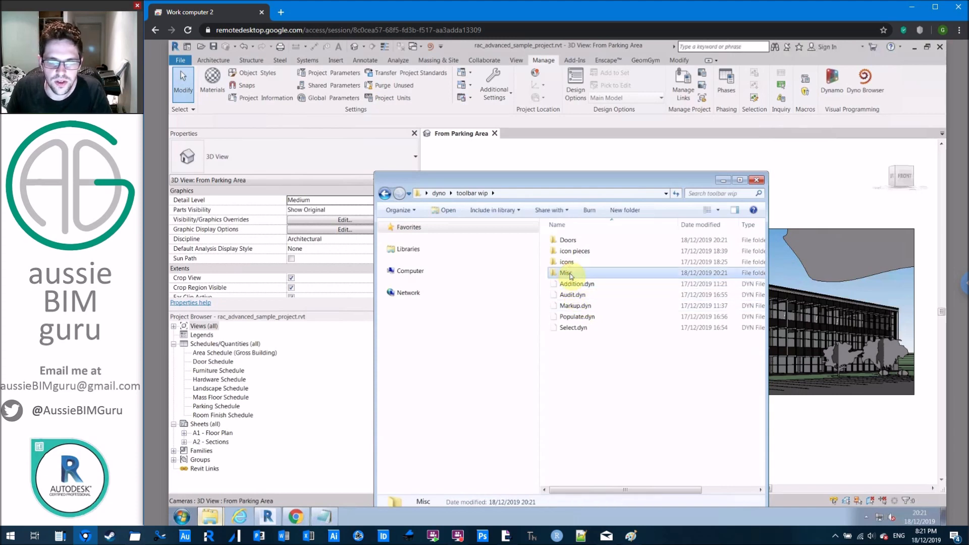
pyautogui.click(561, 272)
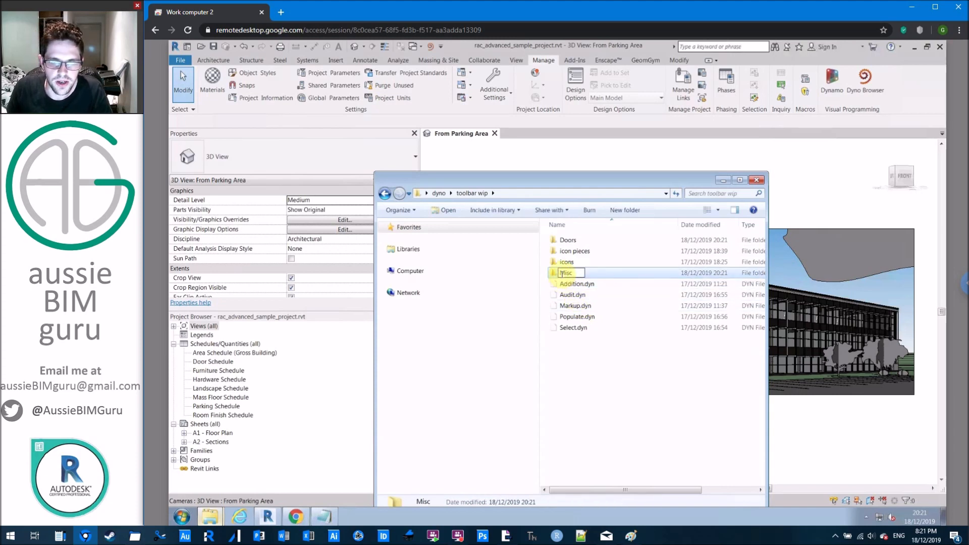
pyautogui.click(560, 274)
pyautogui.write('2')
pyautogui.click(568, 241)
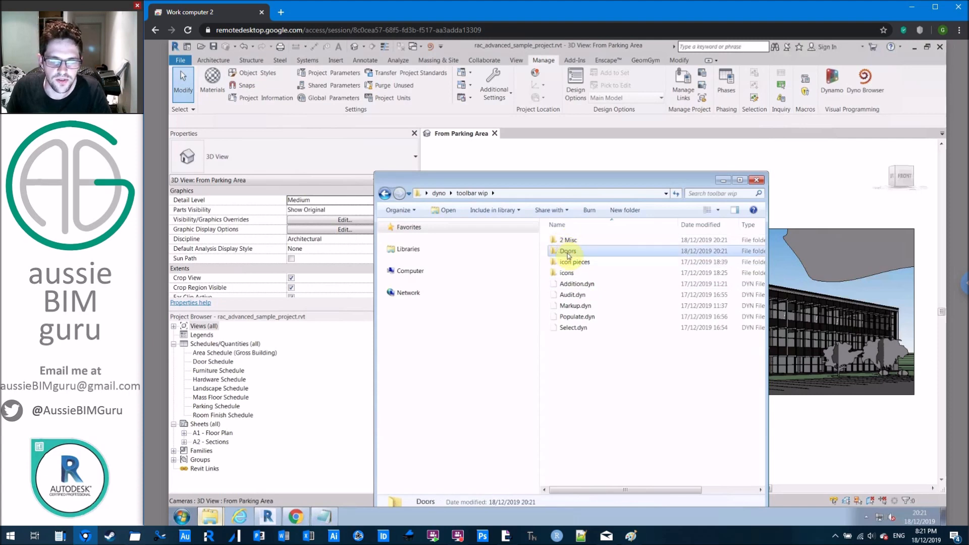
pyautogui.click(562, 252)
pyautogui.click(561, 253)
pyautogui.write('1')
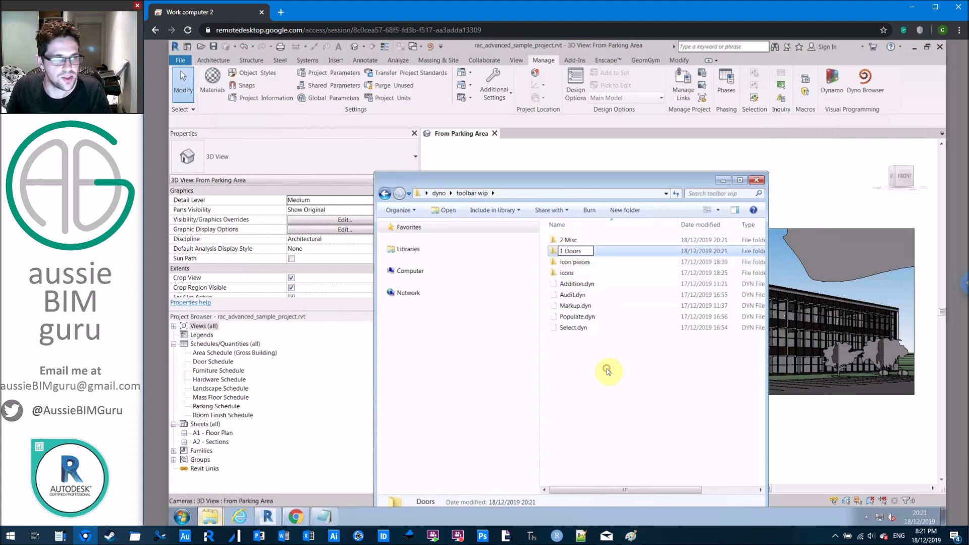
pyautogui.click(607, 372)
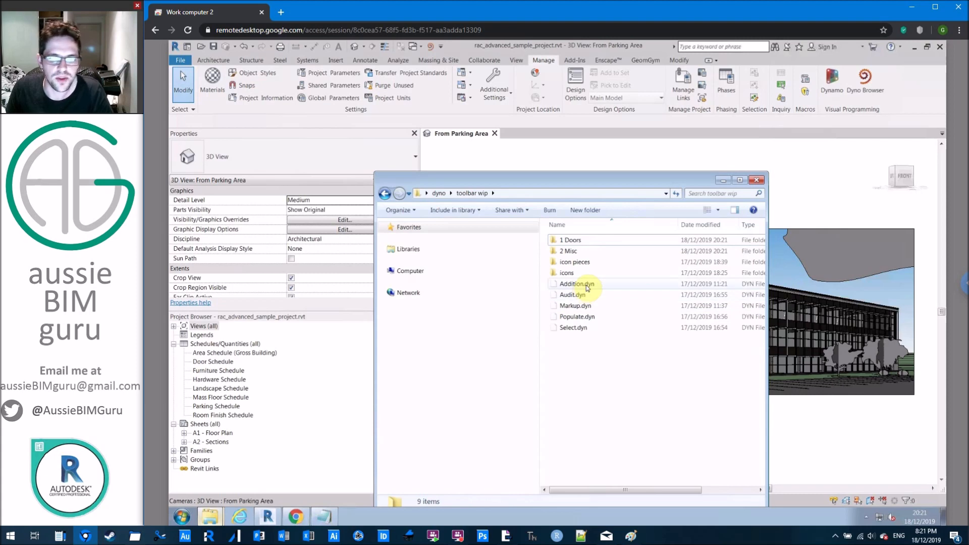
# Rename Addition.dyn as 2.1 Addition.dyn and Markup.dyn as 2.2 Markup.dyn.
pyautogui.click(585, 286)
pyautogui.click(560, 284)
pyautogui.click(559, 284)
pyautogui.write('2.1')
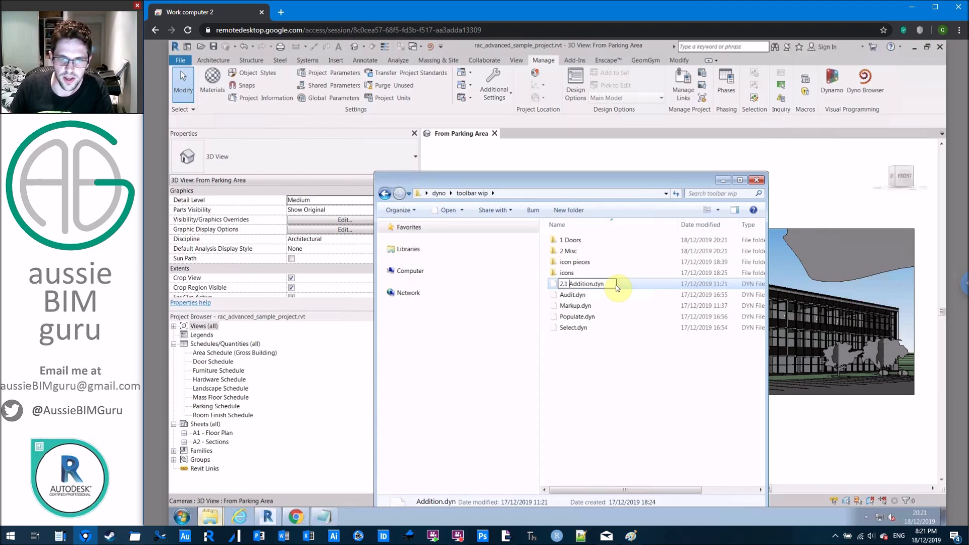
pyautogui.click(575, 305)
pyautogui.click(561, 305)
pyautogui.write('2.2')
# Move 2.1 Addition.dyn and 2.2 Markup.dyn into the 2 Misc folder.
pyautogui.click(589, 284)
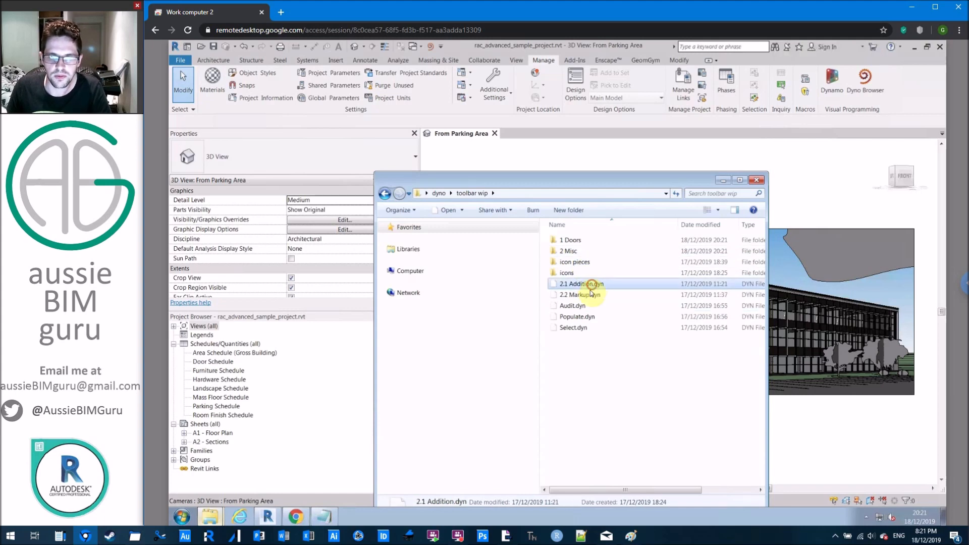
pyautogui.keyDown('shift'); pyautogui.click(580, 295); pyautogui.keyUp('shift')
pyautogui.moveTo(575, 294); pyautogui.dragTo(605, 255)
# Rename Select.dyn as 1.1 Select.dyn.
pyautogui.click(573, 285)
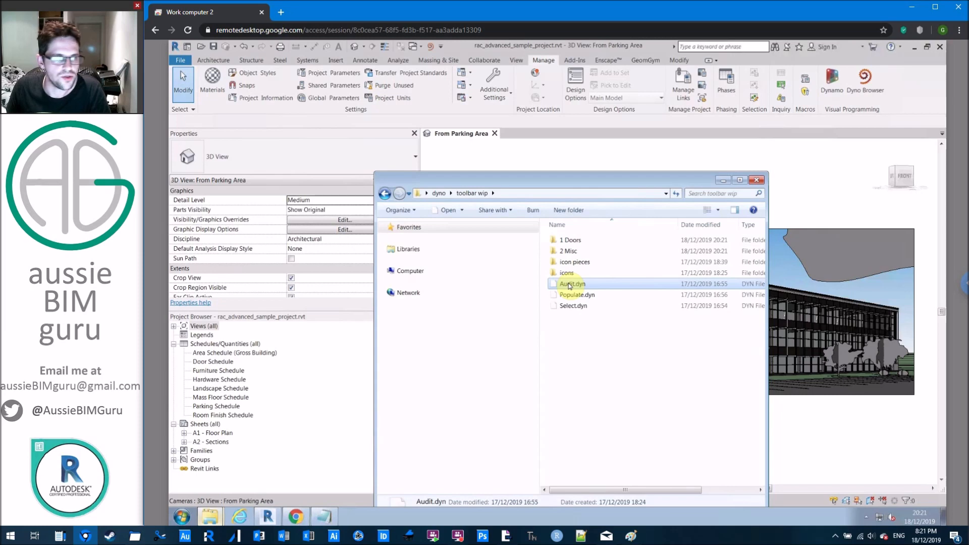
pyautogui.click(563, 308)
pyautogui.click(561, 307)
pyautogui.press('Home')
pyautogui.write('1.1')
# Rename Audit.dyn as 1.3Audit.dyn and Populate.dyn as 1.2Populate.dyn.
pyautogui.click(573, 296)
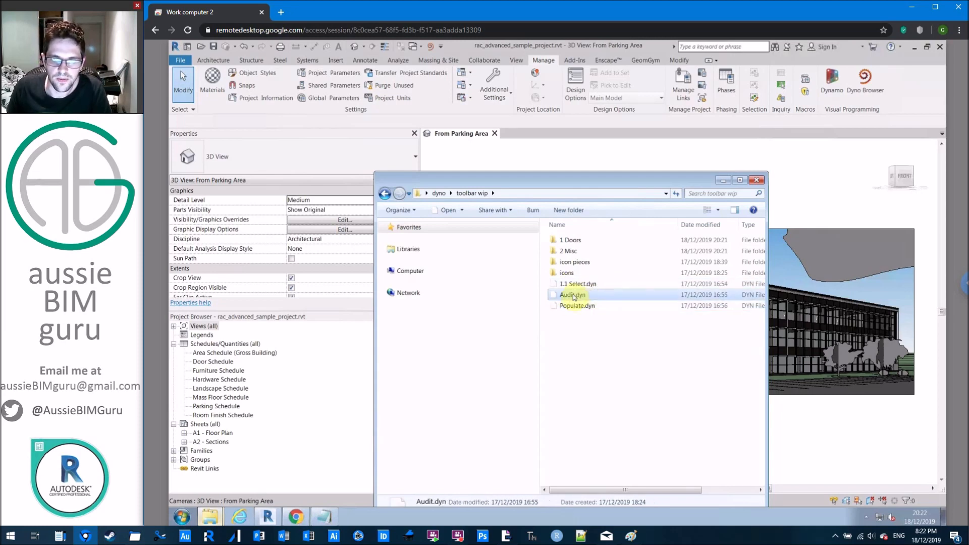
pyautogui.click(565, 296)
pyautogui.press('Home')
pyautogui.write('1 .3')
pyautogui.click(567, 307)
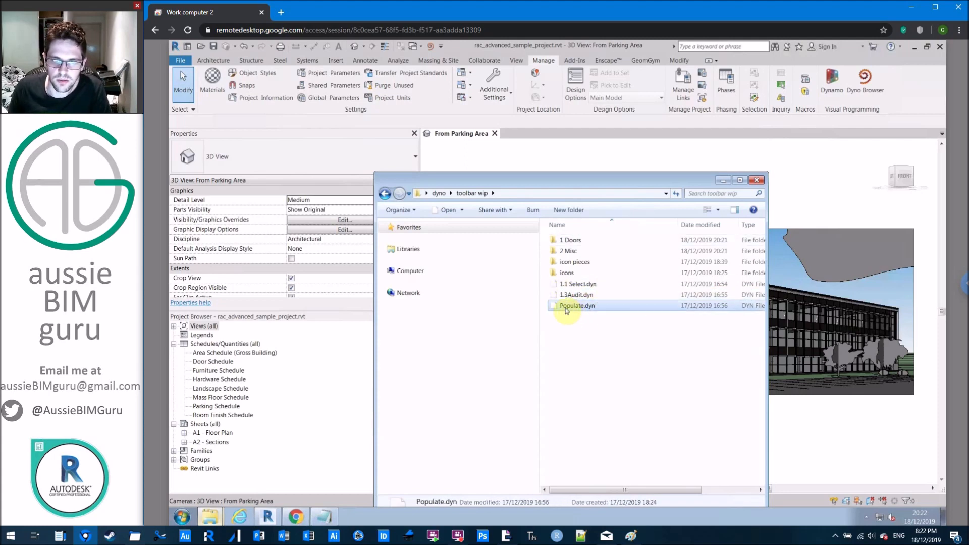
pyautogui.click(564, 307)
pyautogui.press('Home')
pyautogui.write('1.2')
pyautogui.click(725, 341)
pyautogui.click(570, 297)
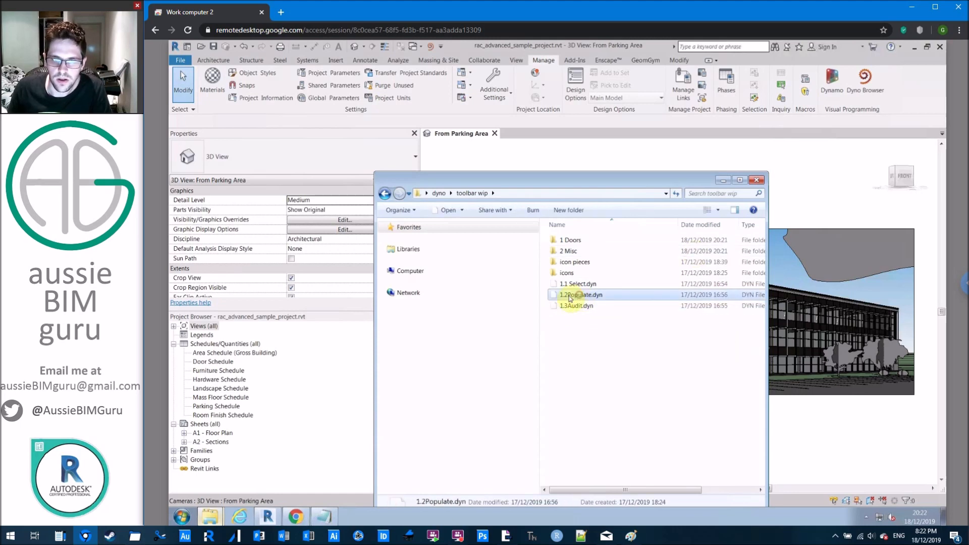
# Correct the Populate graph's name to 1.2 Populate.dyn and move the three numbered DYN files into the 1 Doors folder.
pyautogui.click(568, 295)
pyautogui.moveTo(610, 330); pyautogui.dragTo(604, 243)
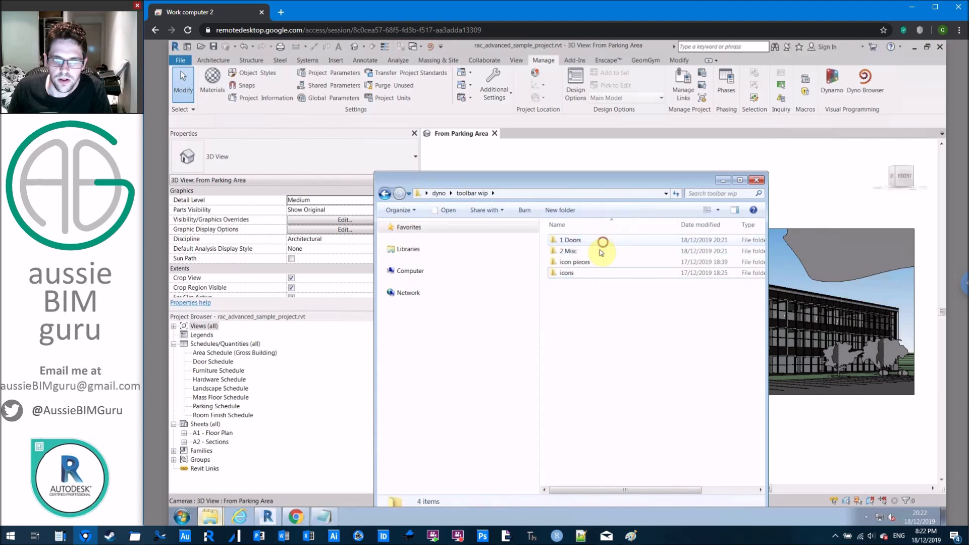
# Transfer all five PNG images from the icons folder into the toolbar wip folder.
pyautogui.doubleClick(578, 275)
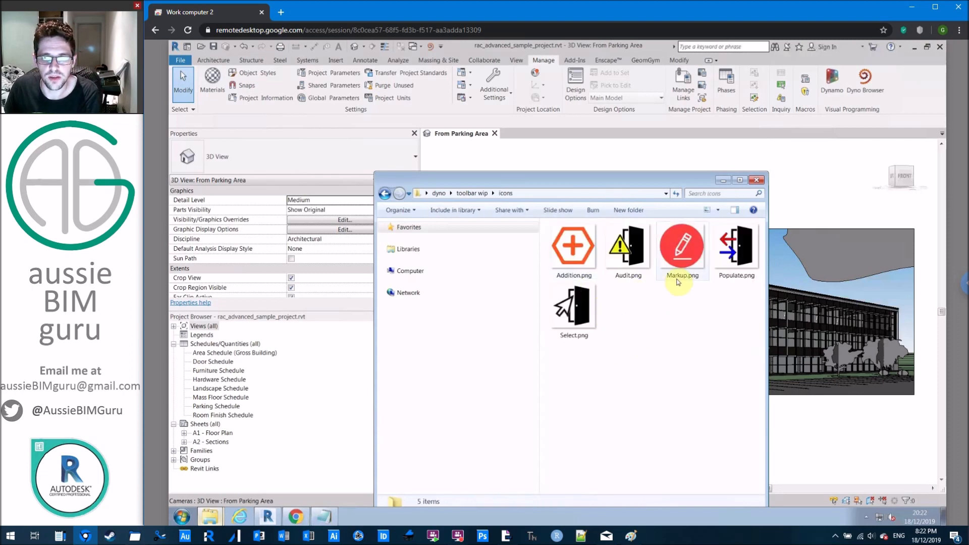
pyautogui.moveTo(745, 342); pyautogui.dragTo(550, 224)
pyautogui.click(477, 198)
pyautogui.hotkey('ctrl', 'v')
# Move Addition.png and Markup.png from toolbar wip into the 2 Misc folder.
pyautogui.click(580, 283)
pyautogui.keyDown('ctrl'); pyautogui.click(581, 306); pyautogui.keyUp('ctrl')
pyautogui.hotkey('ctrl', 'x')
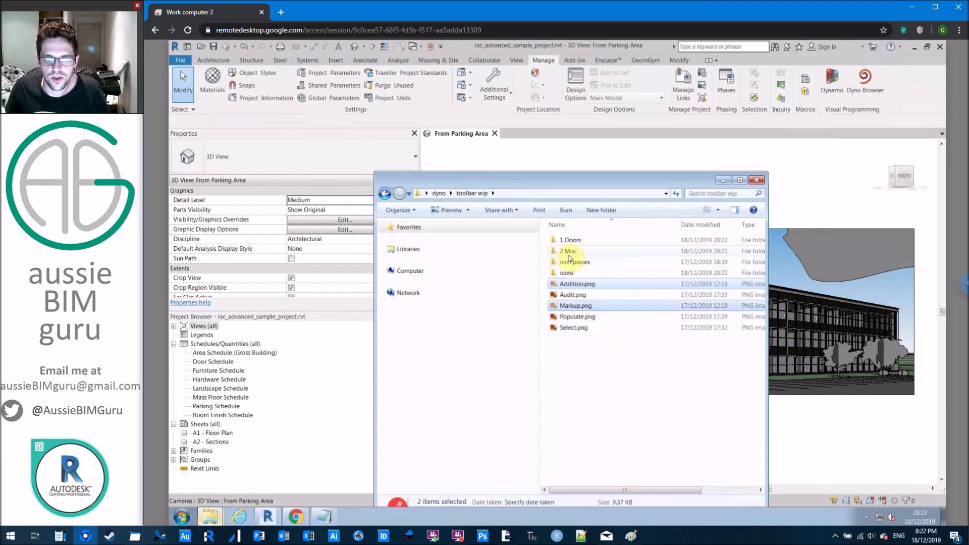
pyautogui.doubleClick(566, 251)
pyautogui.hotkey('ctrl', 'v')
# Rename Addition.png as 2.1 Addition.png to match its DYN file in 2 Misc.
pyautogui.click(584, 238)
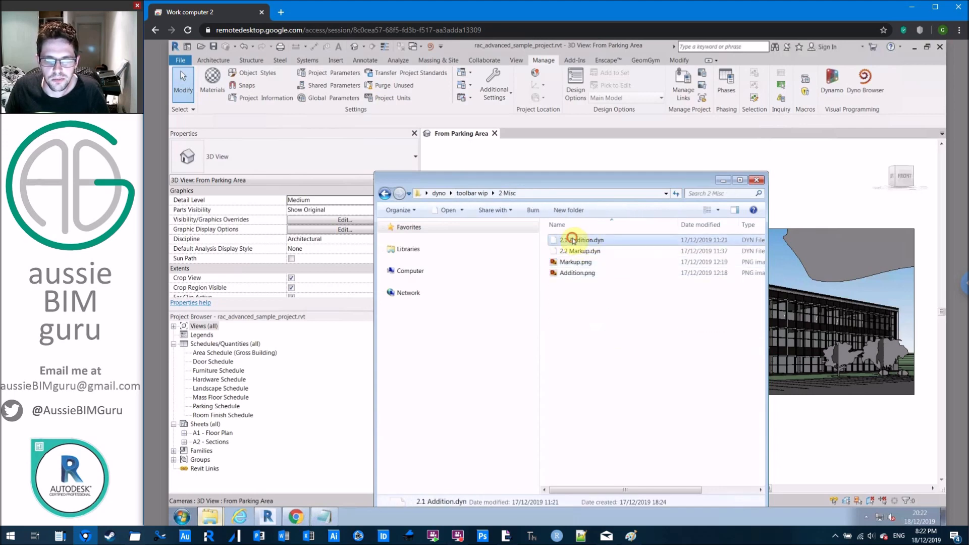
pyautogui.click(573, 280)
pyautogui.click(567, 276)
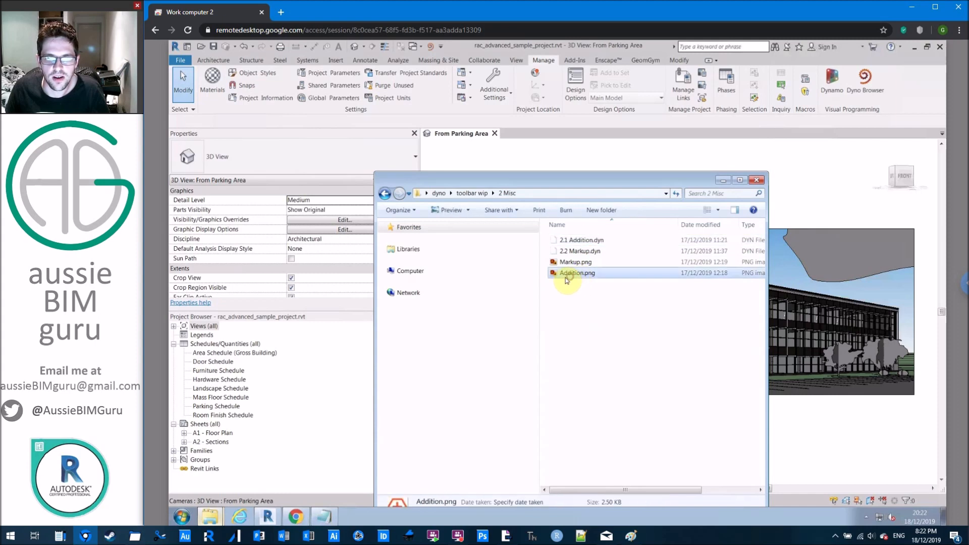
pyautogui.click(571, 273)
pyautogui.hotkey('ctrl', 'v')
pyautogui.click(577, 287)
# Rename Markup.png as 2.2 Markup.png to match its DYN file in 2 Misc.
pyautogui.click(569, 254)
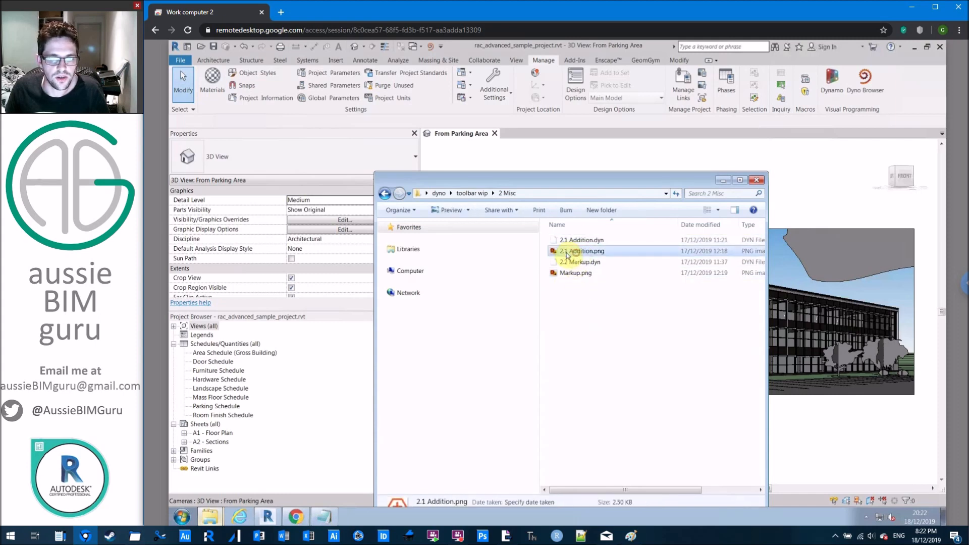
pyautogui.click(575, 261)
pyautogui.click(566, 262)
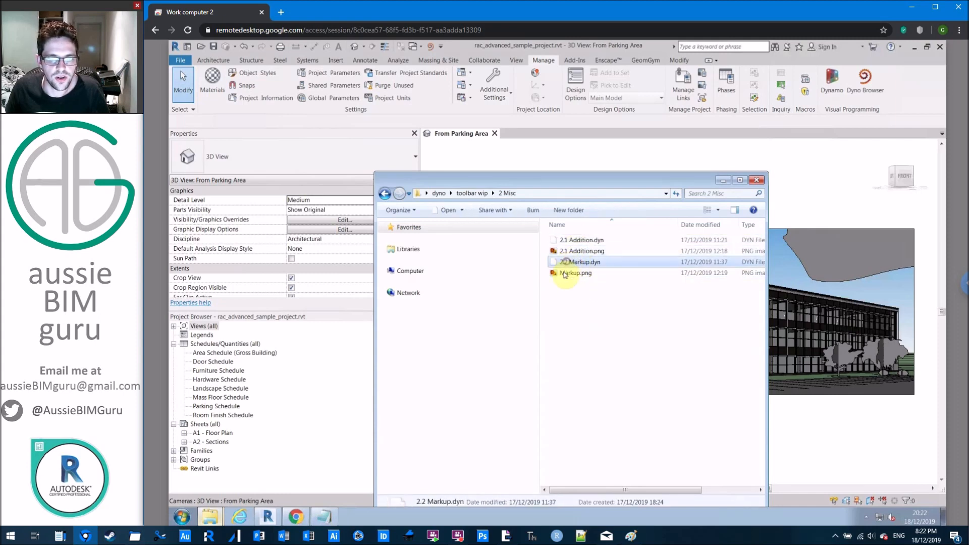
pyautogui.hotkey('ctrl', 'c')
pyautogui.click(564, 274)
pyautogui.click(565, 275)
pyautogui.hotkey('ctrl', 'v')
pyautogui.click(595, 318)
# Move Audit.png, Populate.png and Select.png from toolbar wip into the 1 Doors folder.
pyautogui.click(478, 193)
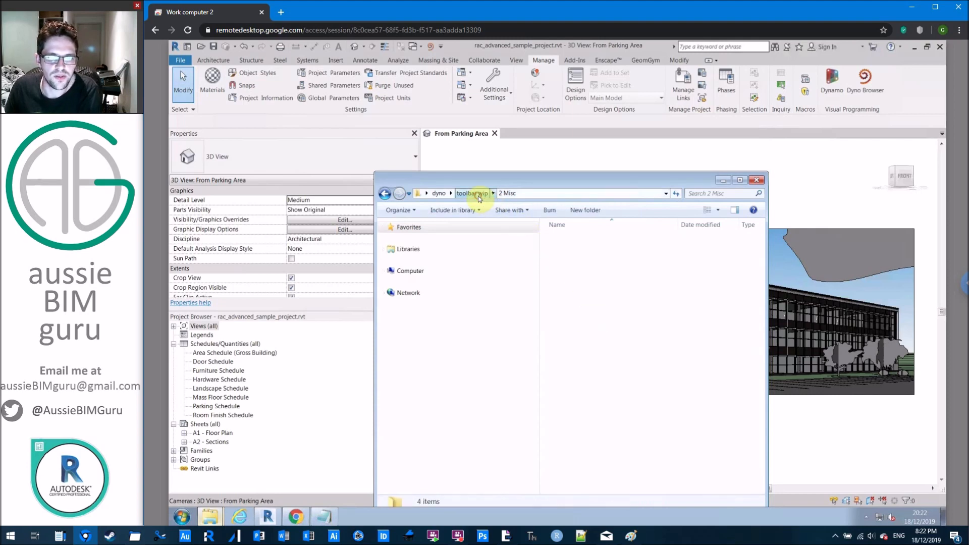
pyautogui.moveTo(597, 321); pyautogui.dragTo(573, 287)
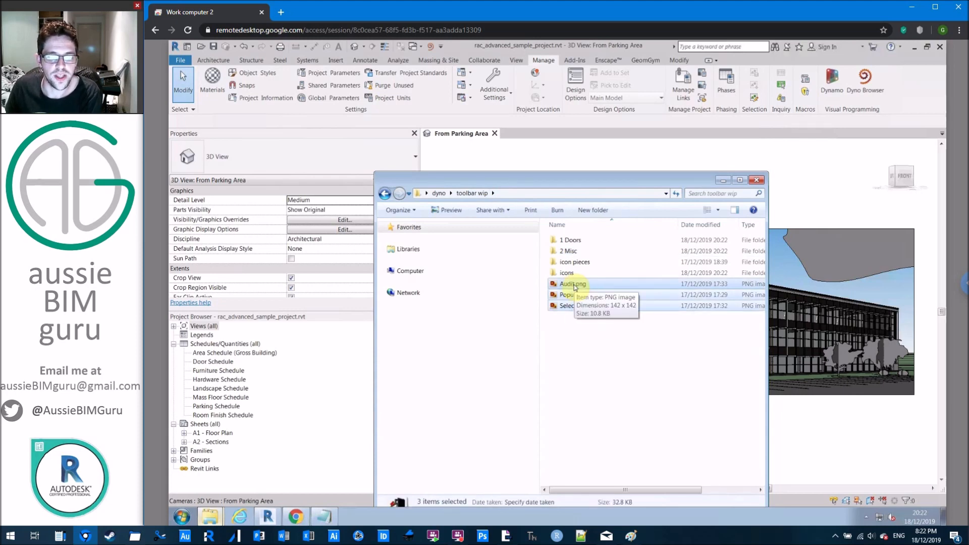
pyautogui.moveTo(579, 289); pyautogui.dragTo(592, 240)
# Rename Select.png in the 1 Doors folder as 1.1 Select.png to match its DYN file.
pyautogui.doubleClick(591, 240)
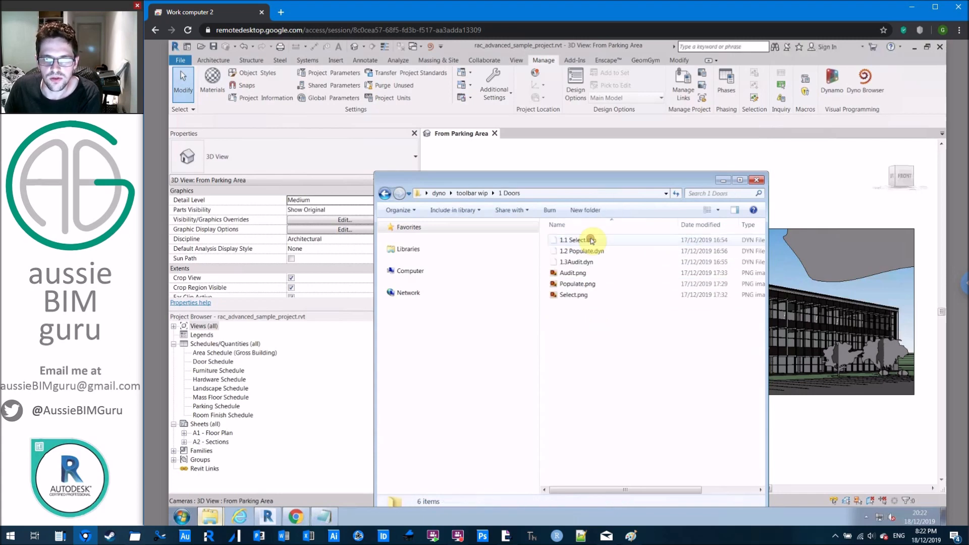
pyautogui.click(575, 241)
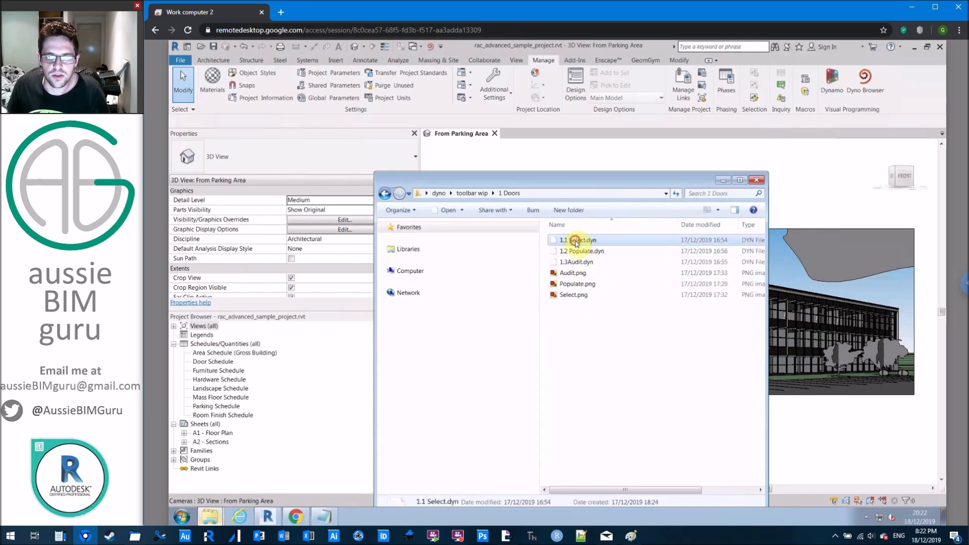
pyautogui.click(573, 295)
pyautogui.press('F2')
pyautogui.hotkey('ctrl', 'v')
# Rename Populate.png as 1.2 Populate.png to match its DYN file in 1 Doors.
pyautogui.click(585, 255)
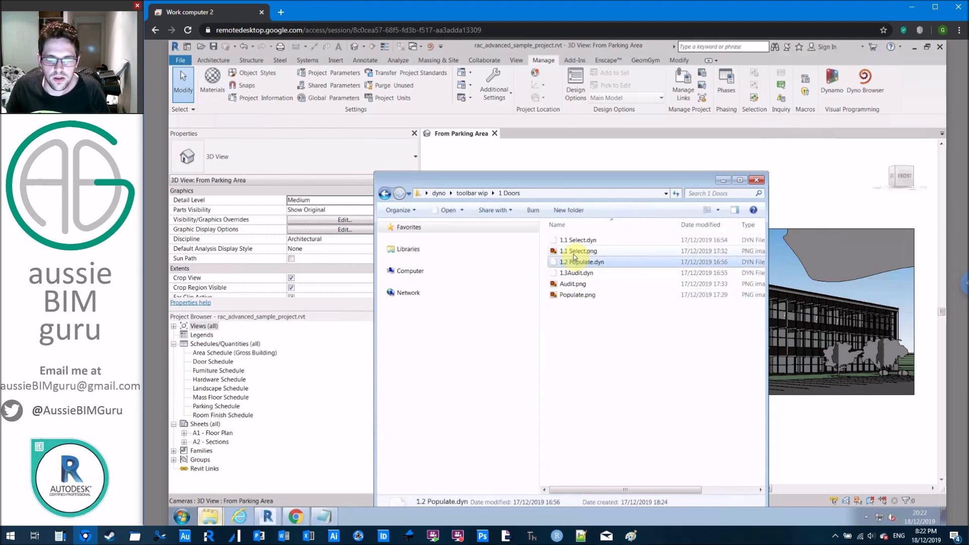
pyautogui.click(574, 294)
pyautogui.press('F2')
pyautogui.hotkey('ctrl', 'v')
pyautogui.press('Return')
# Rename the Audit graph as 1.3 Audit.dyn and its icon Audit.png as 1.3 Audit.png.
pyautogui.click(570, 283)
pyautogui.press('F2')
pyautogui.click(567, 284)
pyautogui.click(577, 318)
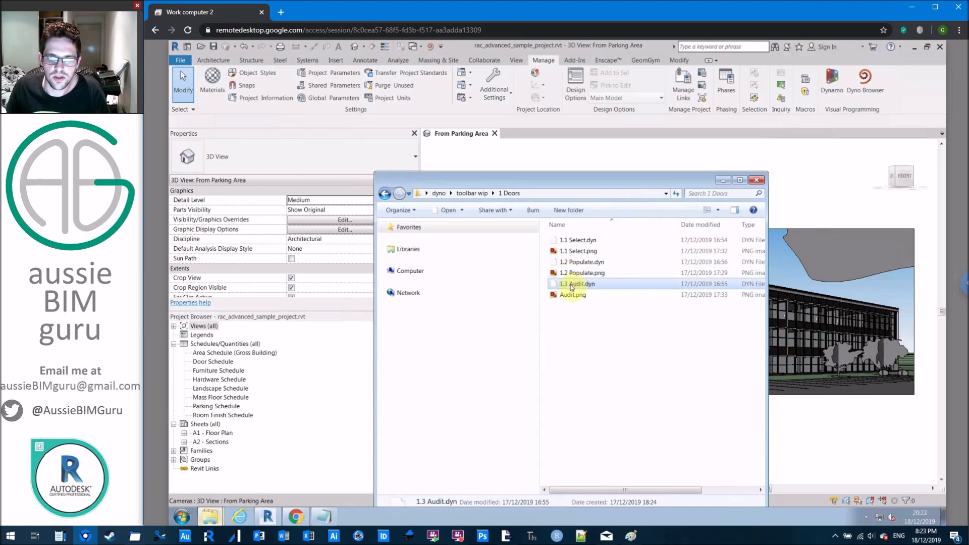
pyautogui.click(571, 294)
pyautogui.click(568, 298)
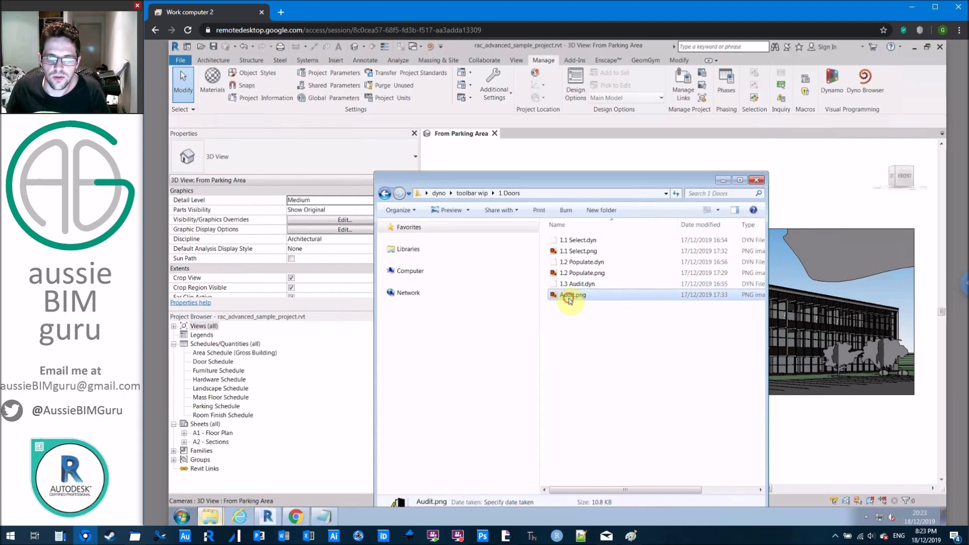
pyautogui.hotkey('ctrl', 'v')
pyautogui.click(620, 355)
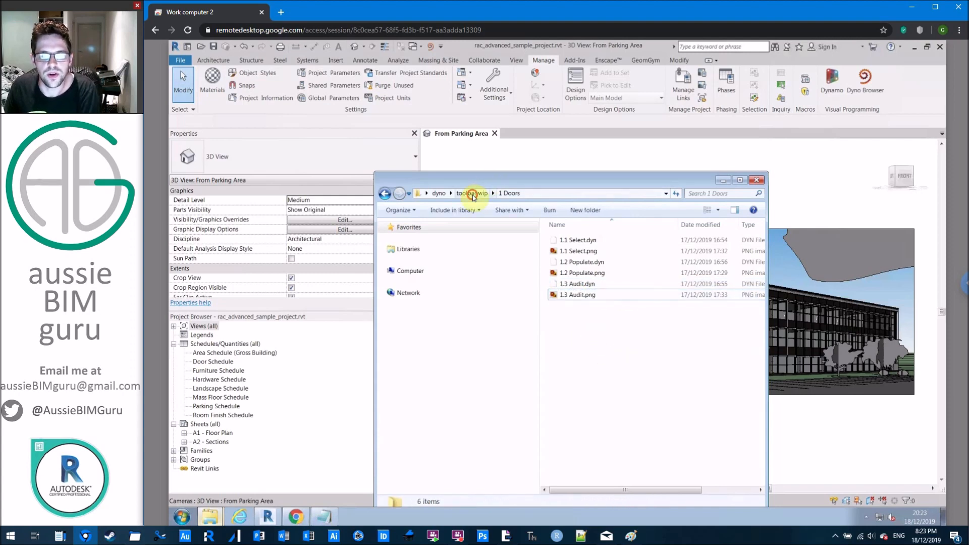
# Return to the toolbar wip folder and switch back to Revit with the Dyno Browser open.
pyautogui.click(472, 193)
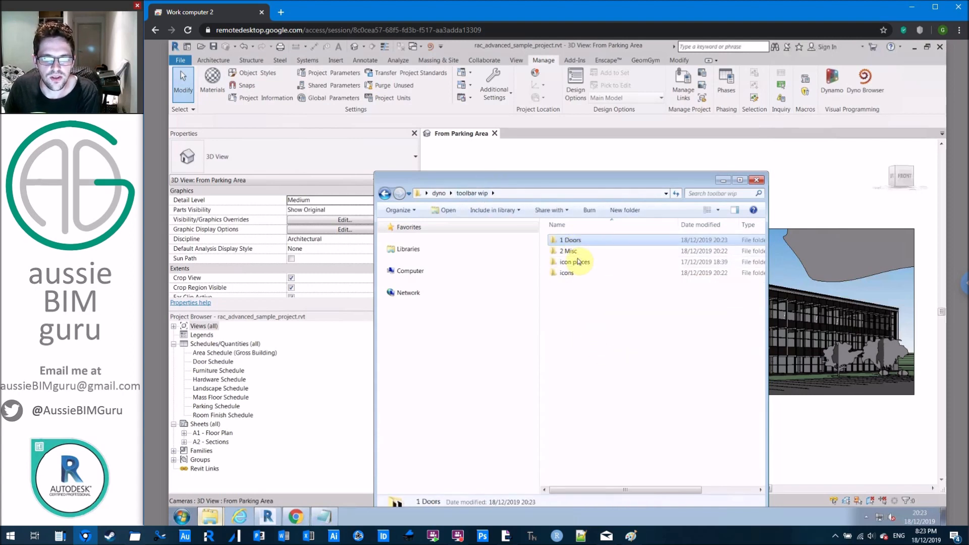
pyautogui.click(635, 322)
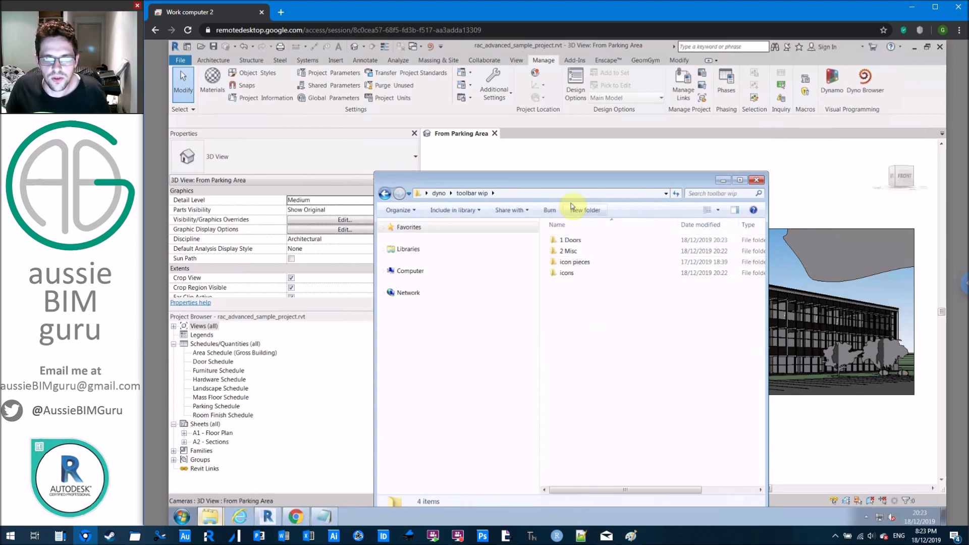
pyautogui.click(585, 191)
pyautogui.click(788, 171)
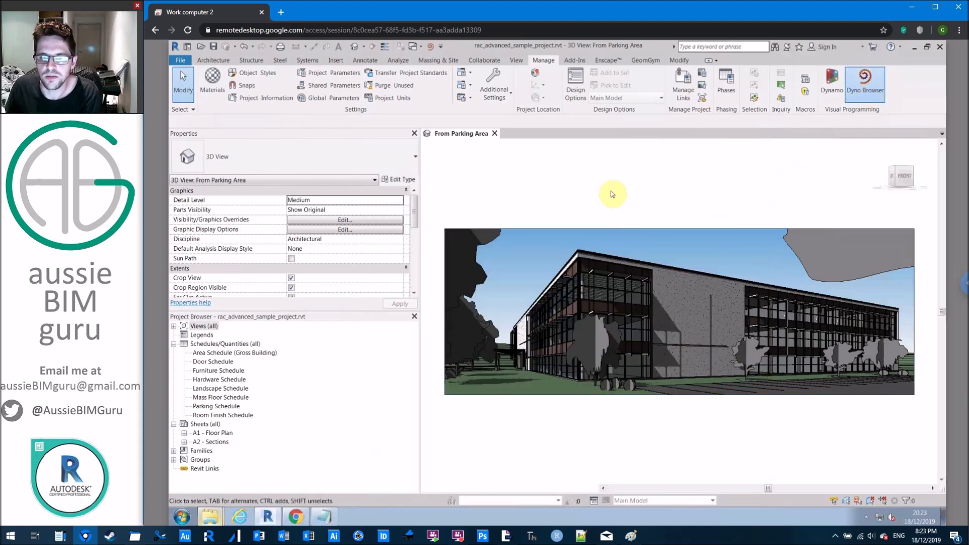
pyautogui.rightClick(654, 335)
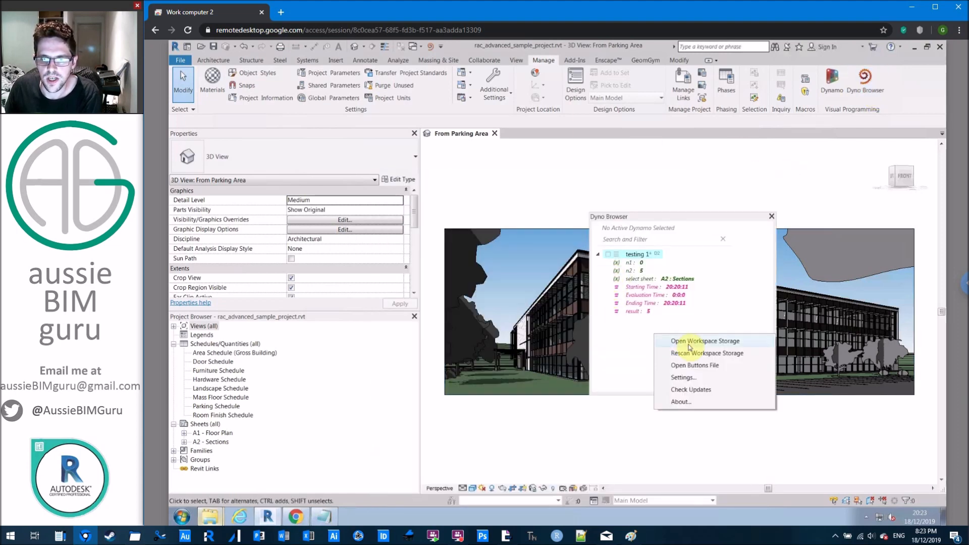
pyautogui.click(698, 342)
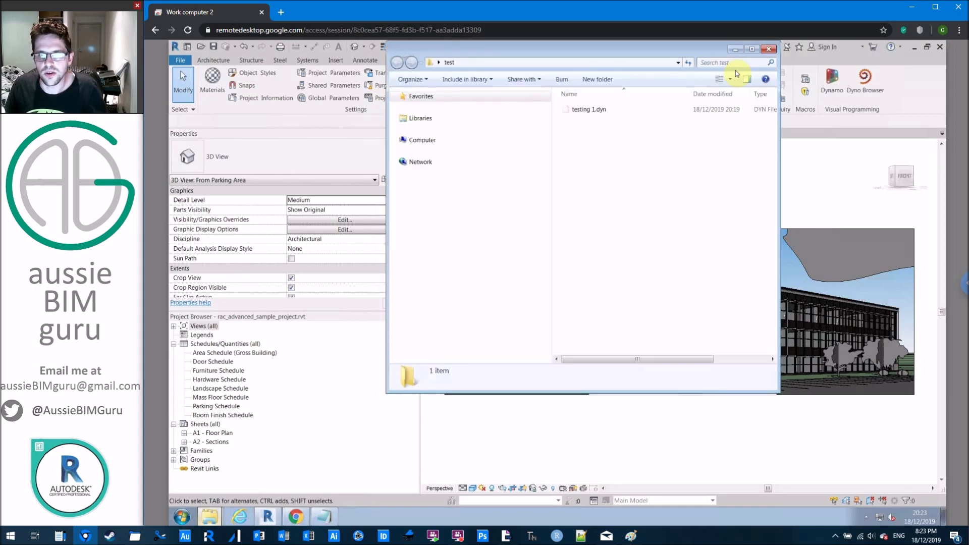
pyautogui.click(768, 49)
# Add the dyno\toolbar wip folder as a workspace storage folder in the Dyno settings.
pyautogui.rightClick(673, 339)
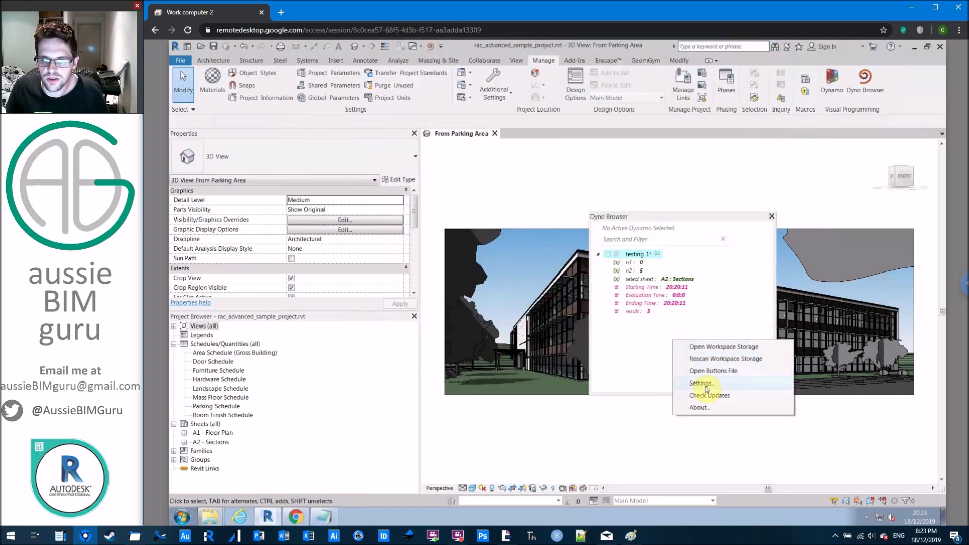
pyautogui.click(702, 383)
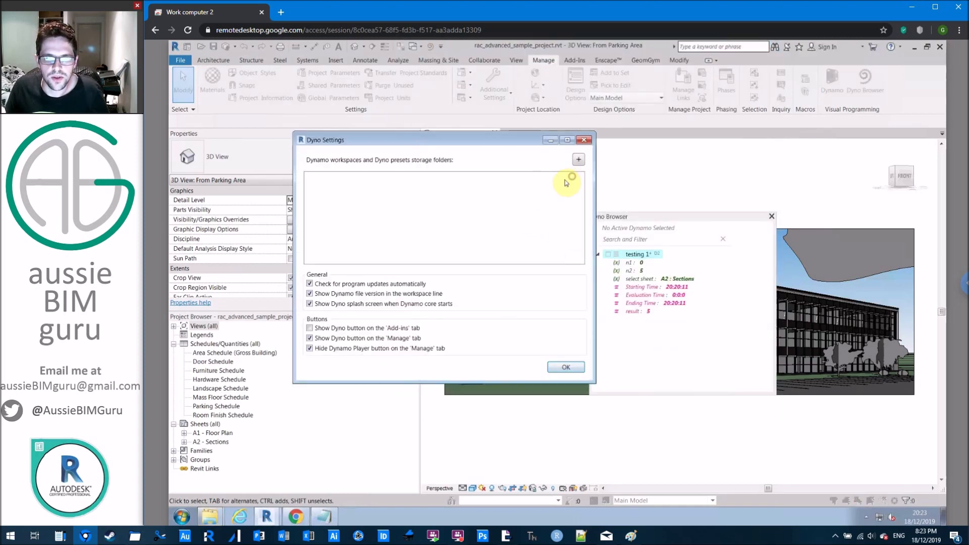
pyautogui.click(578, 159)
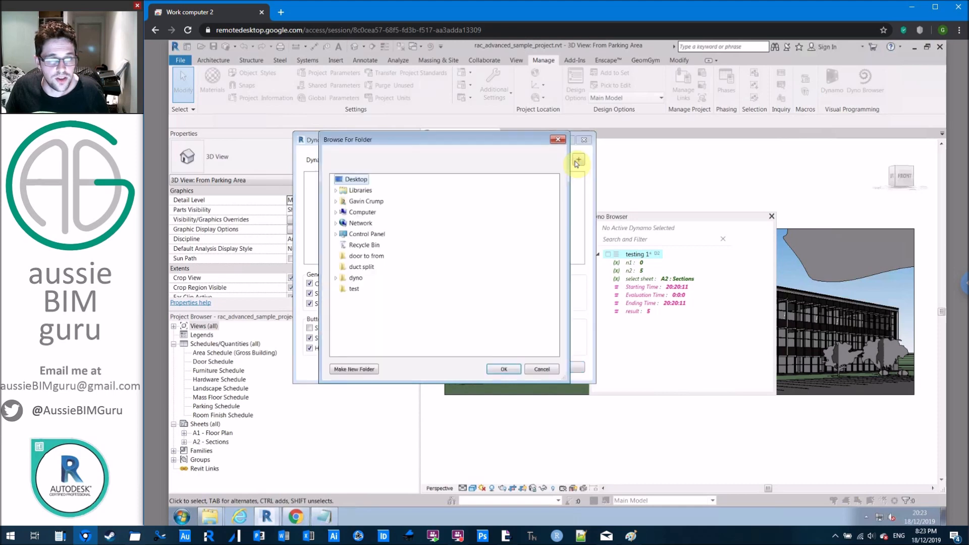
pyautogui.click(336, 278)
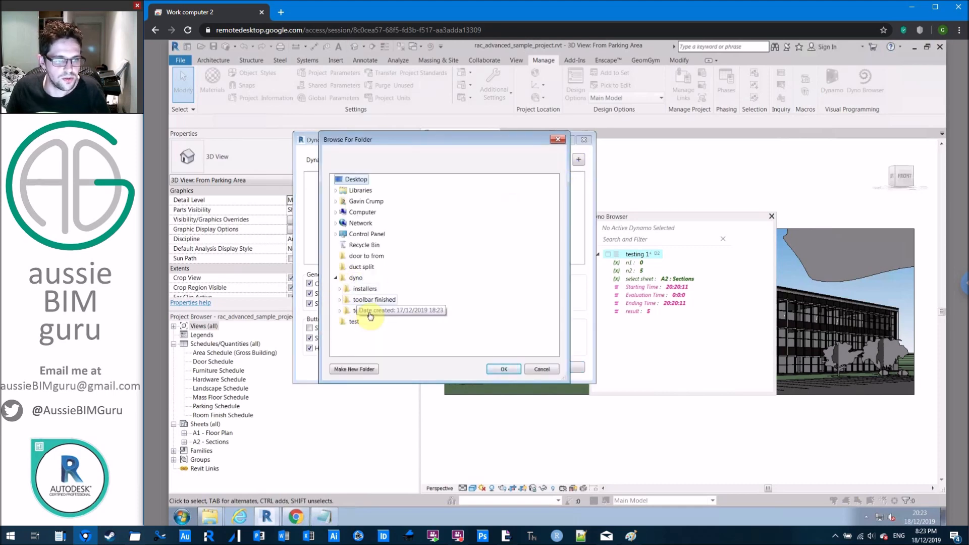
pyautogui.doubleClick(369, 311)
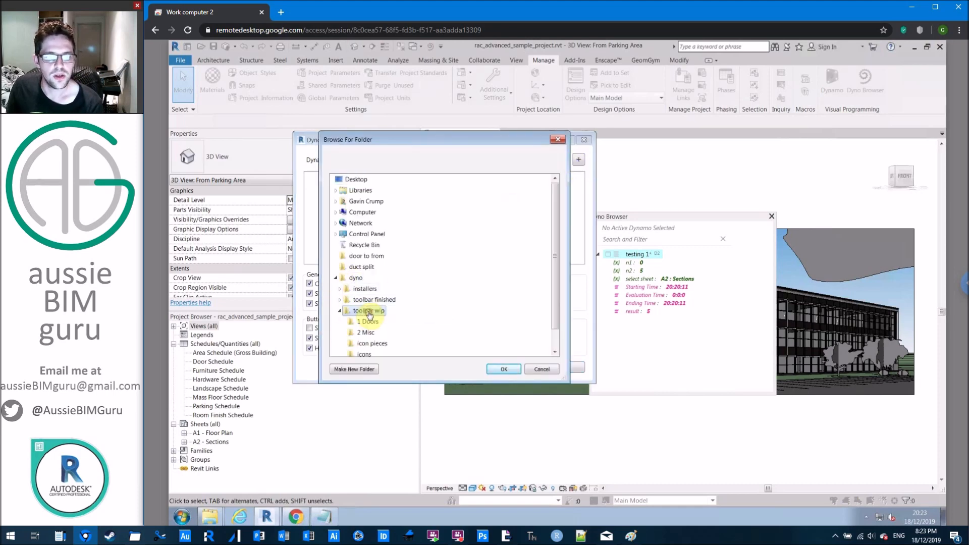
pyautogui.click(503, 370)
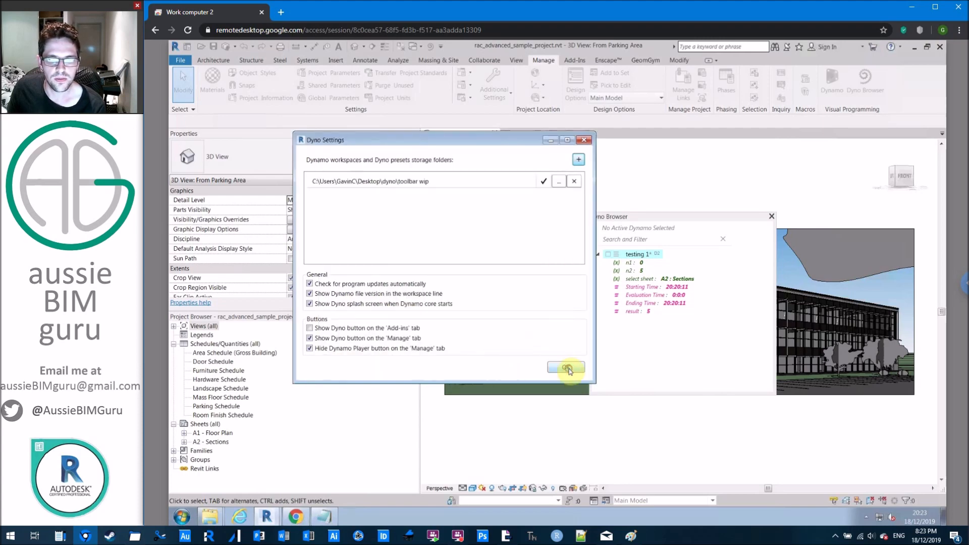
pyautogui.click(569, 369)
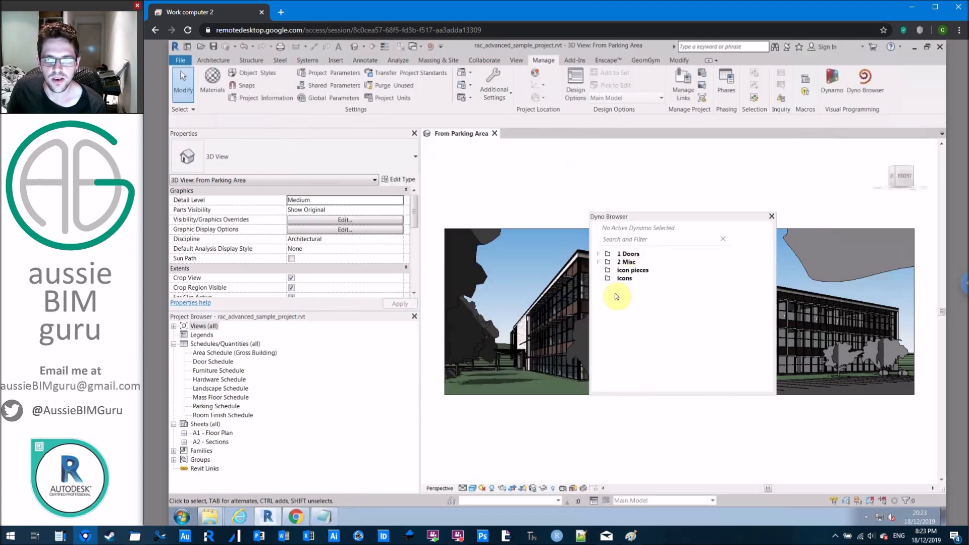
# Examine the graphs listed under 1 Doors and 2 Misc in the Dyno Browser, including the inputs of 2.1 Addition.
pyautogui.click(598, 261)
pyautogui.click(597, 253)
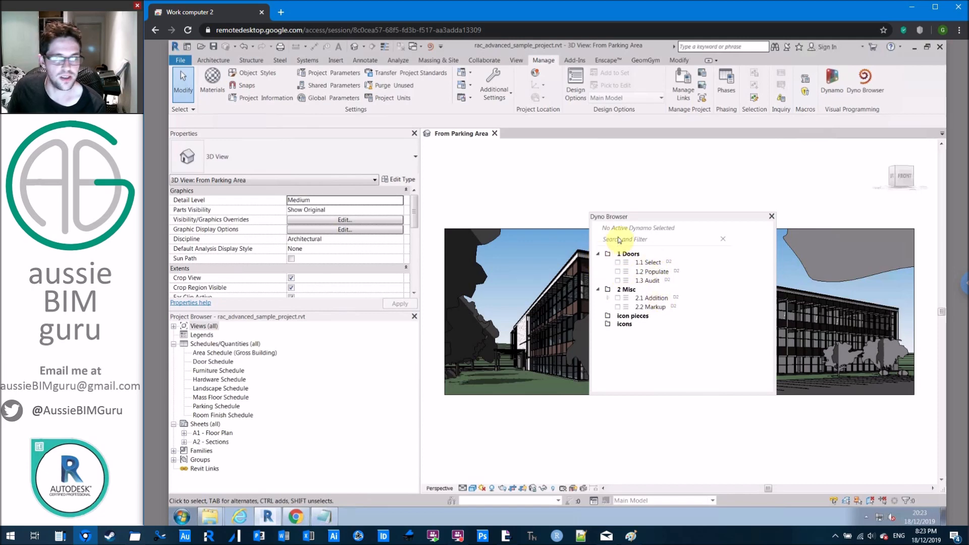
pyautogui.click(656, 282)
pyautogui.click(652, 269)
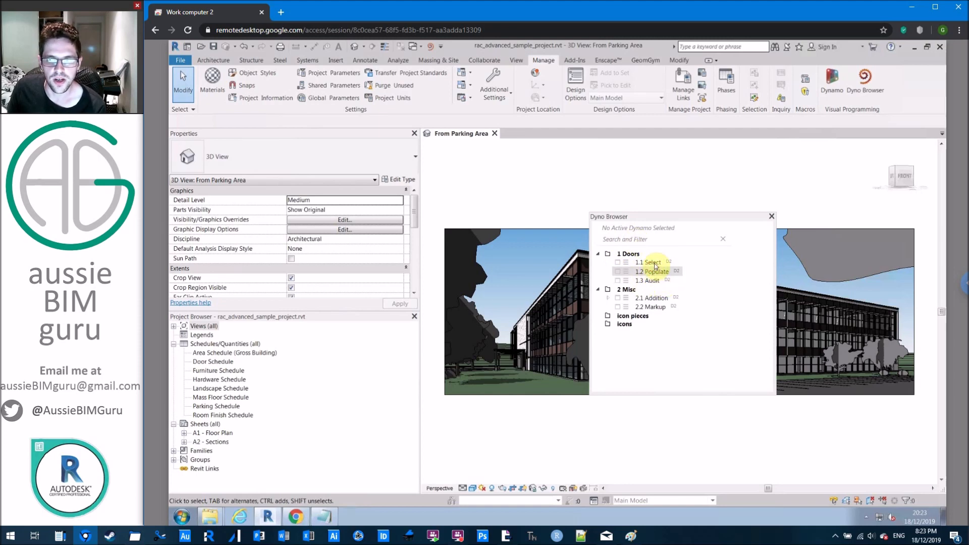
pyautogui.click(654, 263)
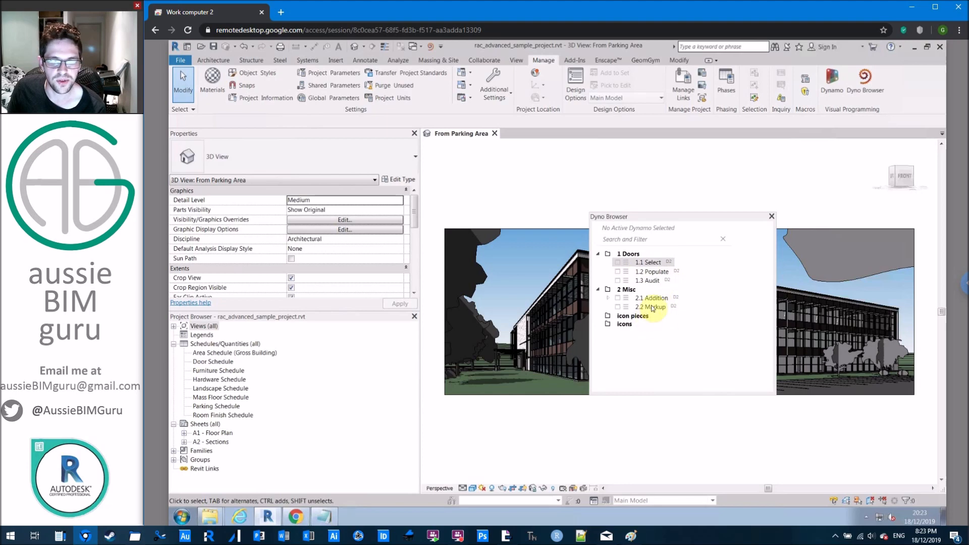
pyautogui.click(609, 298)
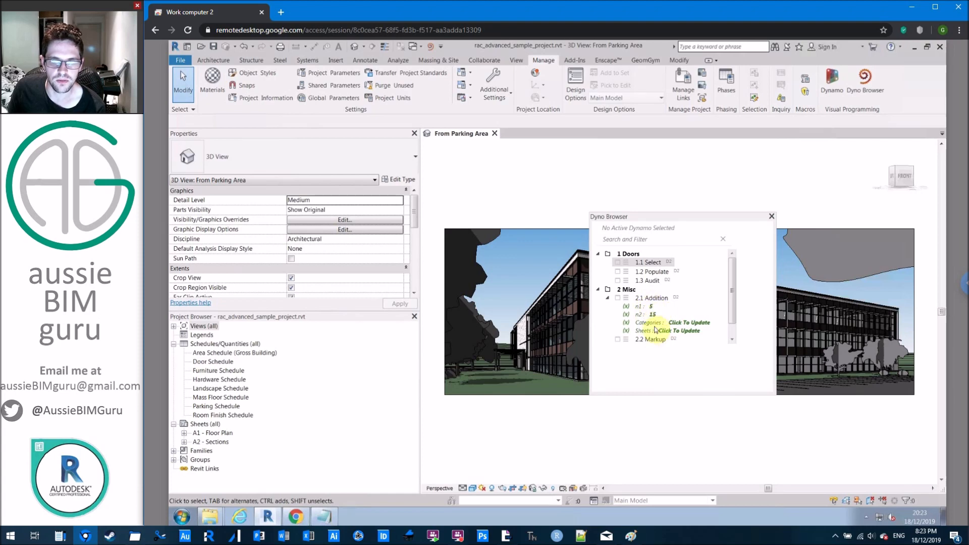
pyautogui.click(609, 300)
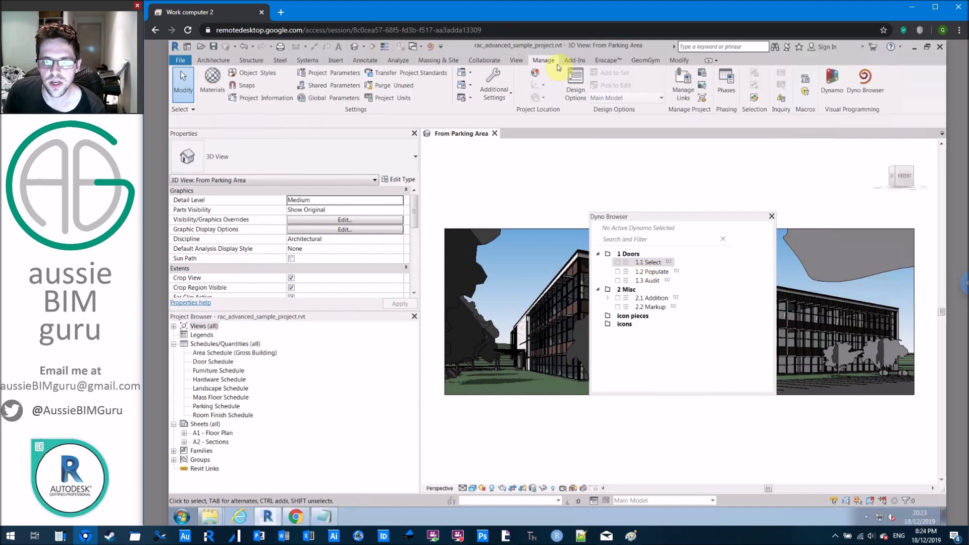
# Open the Dyno buttons file and decline saving a Revit recovery file.
pyautogui.rightClick(718, 282)
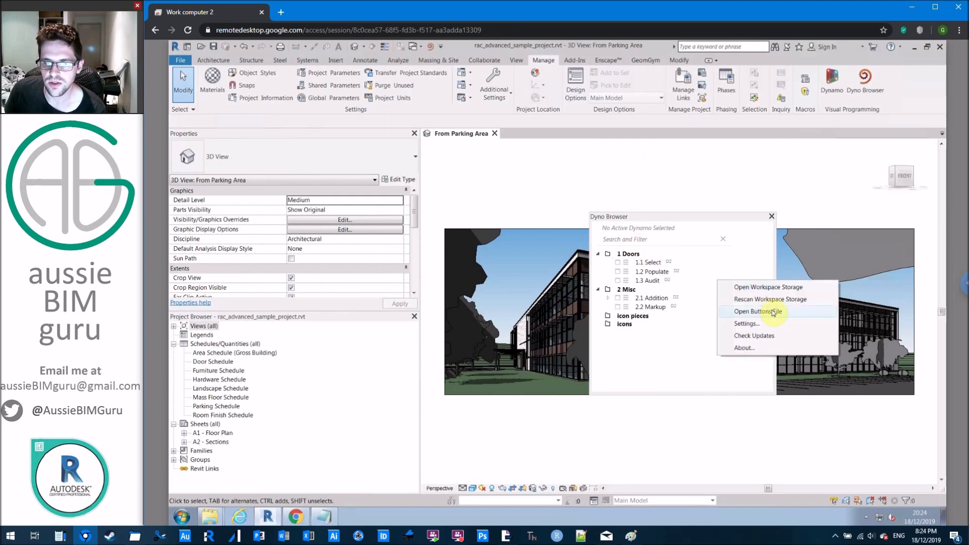
pyautogui.click(692, 277)
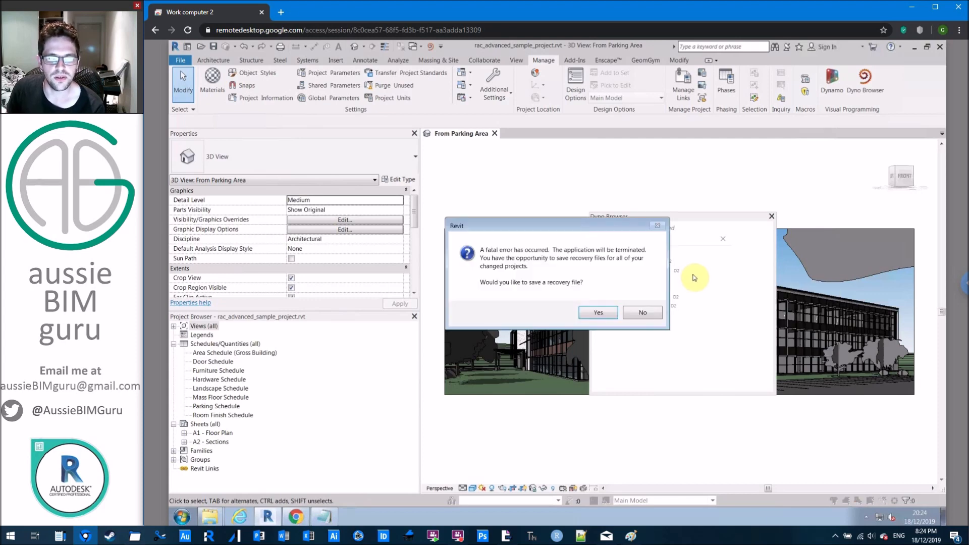
pyautogui.click(640, 314)
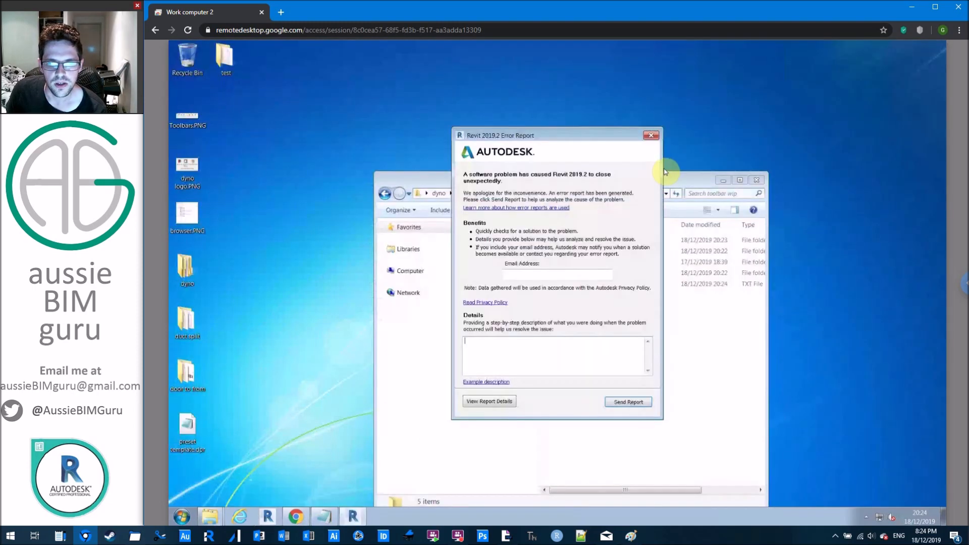
# Dismiss the Revit error report without sending it and relaunch Revit 2019.
pyautogui.click(651, 135)
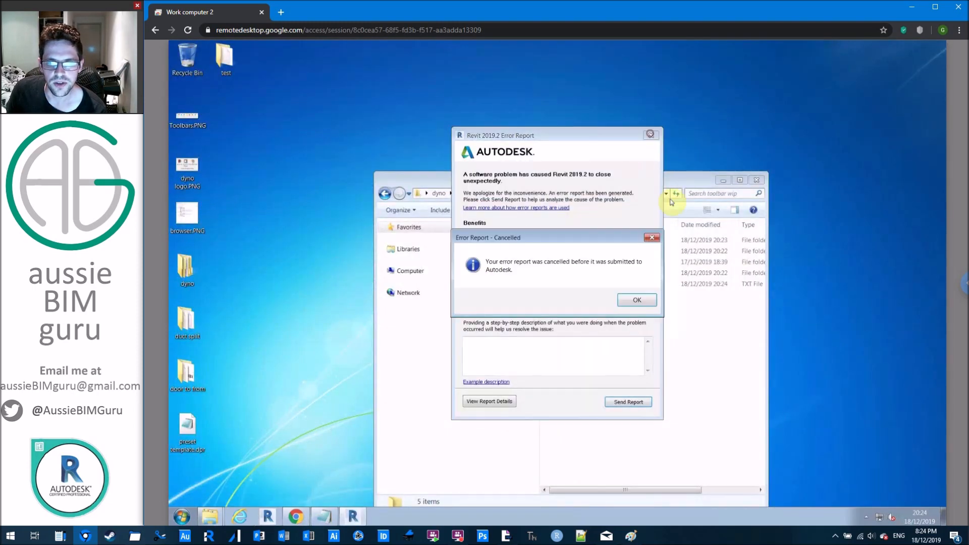
pyautogui.click(646, 304)
pyautogui.click(266, 517)
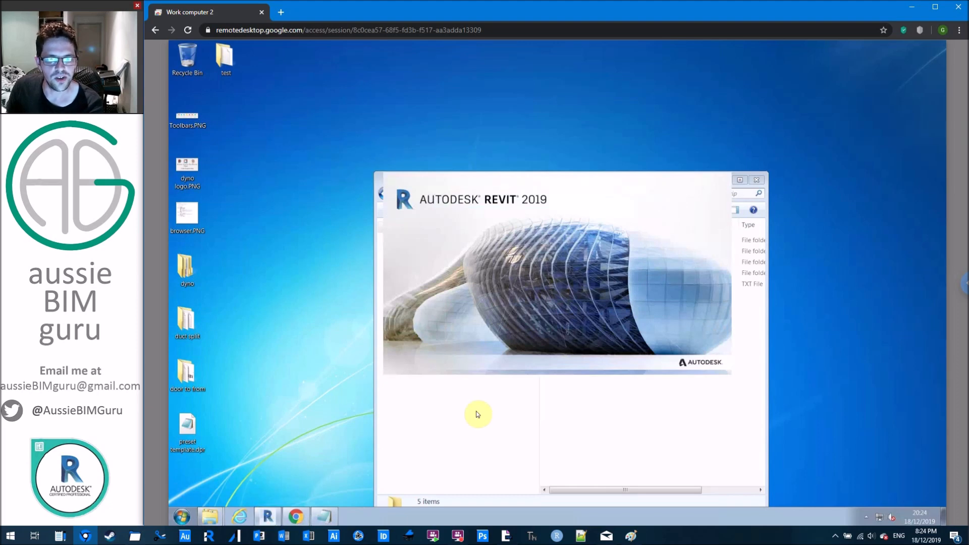
# Open buttons.txt from the toolbar wip folder in Notepad to check its contents, and close it again.
pyautogui.doubleClick(588, 286)
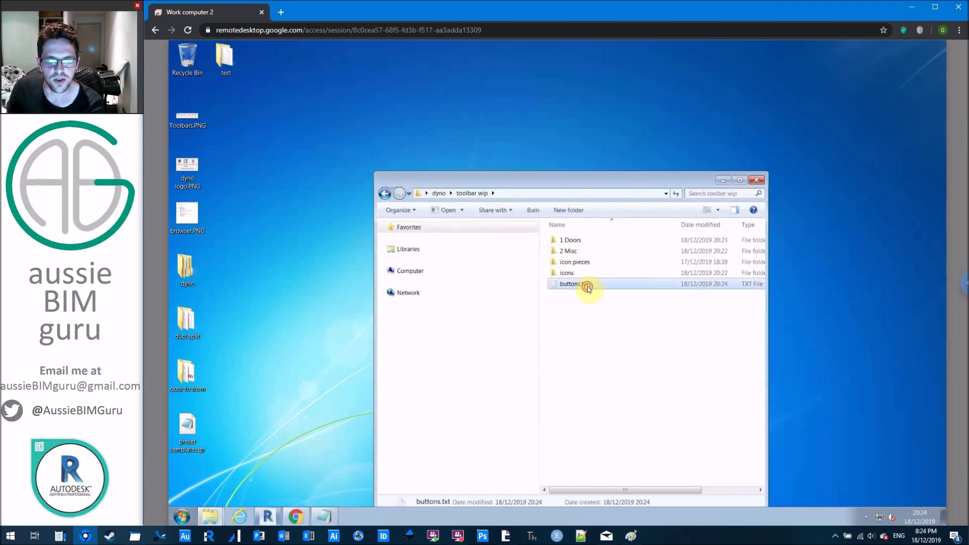
pyautogui.moveTo(590, 164); pyautogui.dragTo(373, 51)
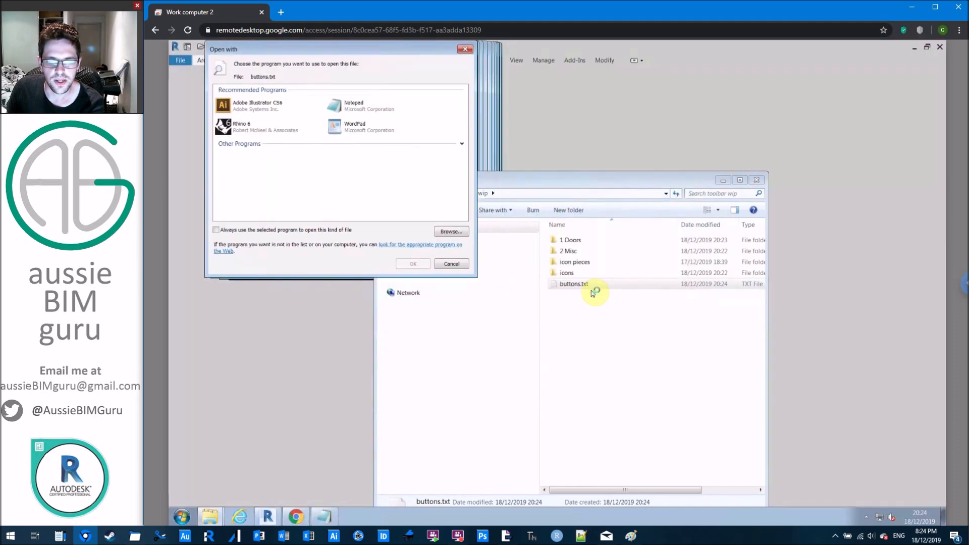
pyautogui.doubleClick(366, 107)
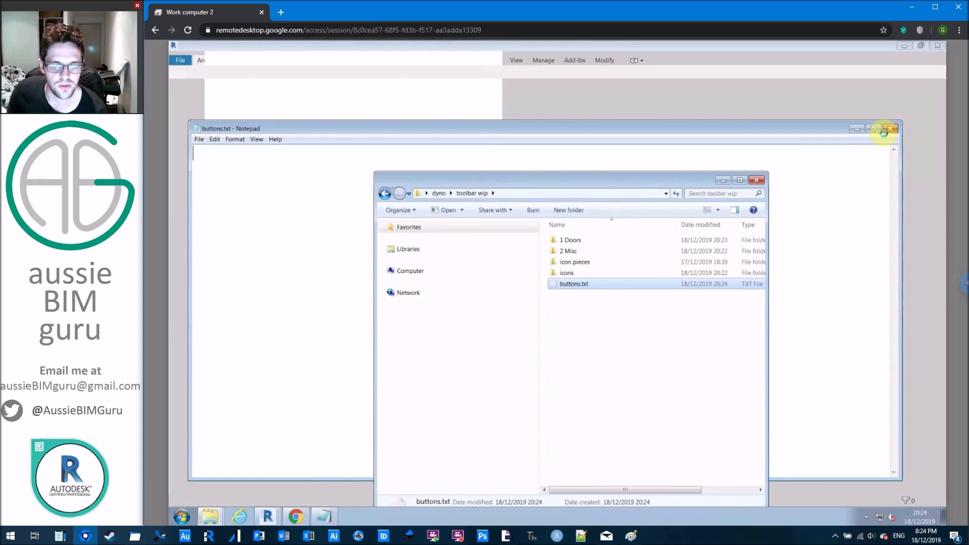
pyautogui.click(883, 132)
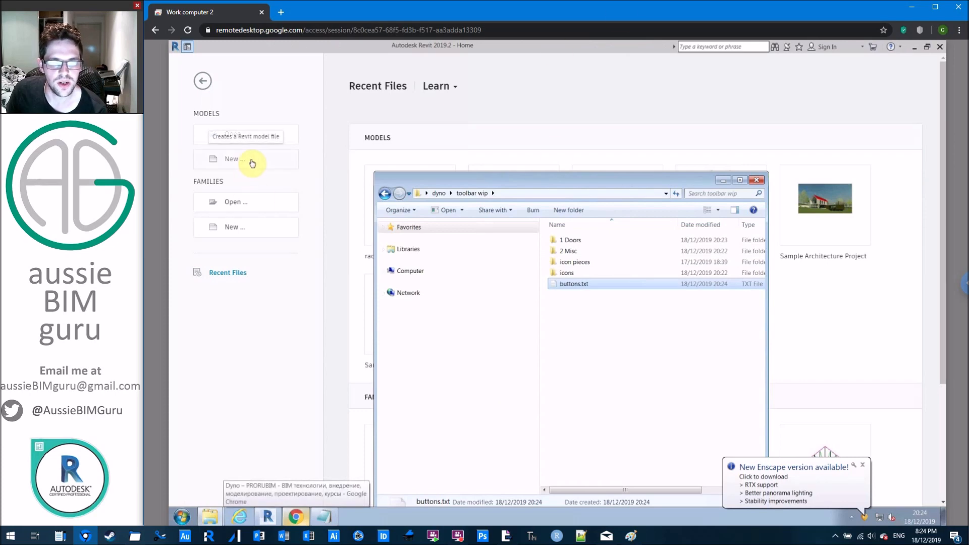
# Delete buttons.txt from the toolbar wip folder.
pyautogui.click(642, 303)
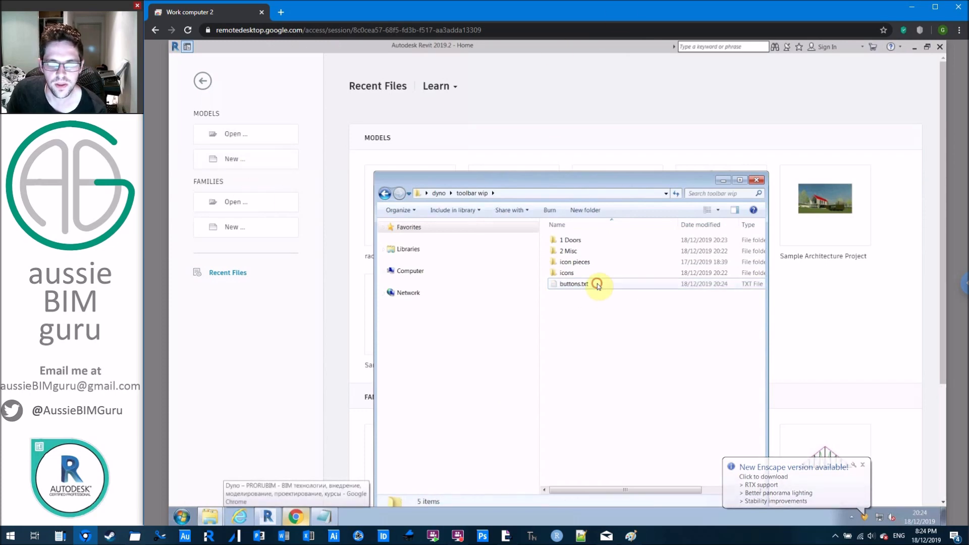
pyautogui.doubleClick(597, 283)
pyautogui.press('Delete')
pyautogui.press('Return')
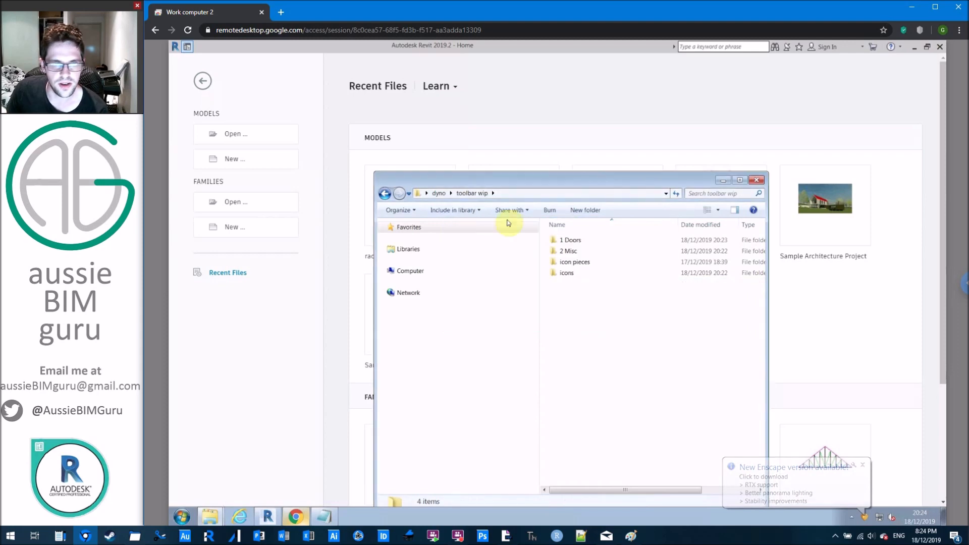
# Open the recent model rac_advanced_sample_project in Revit instead of creating a new project.
pyautogui.click(230, 163)
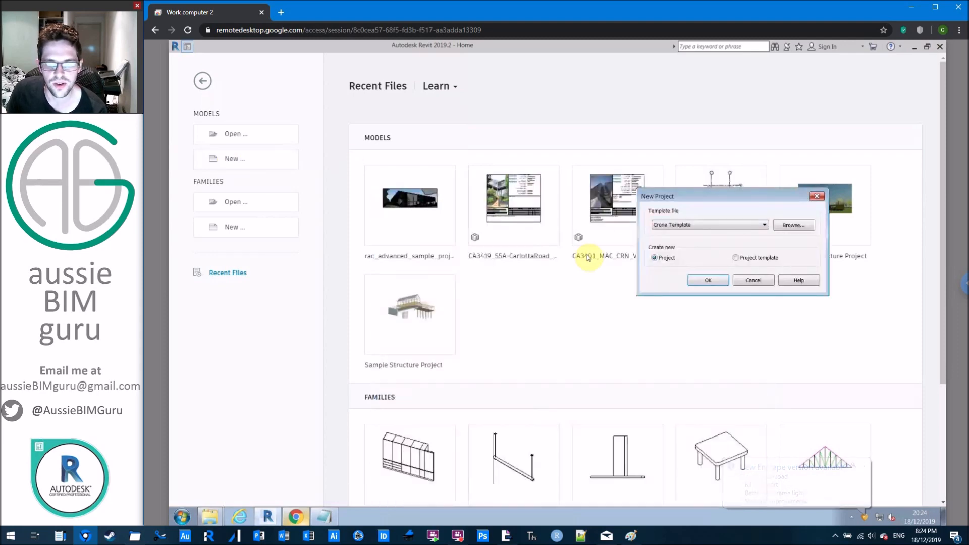
pyautogui.click(764, 284)
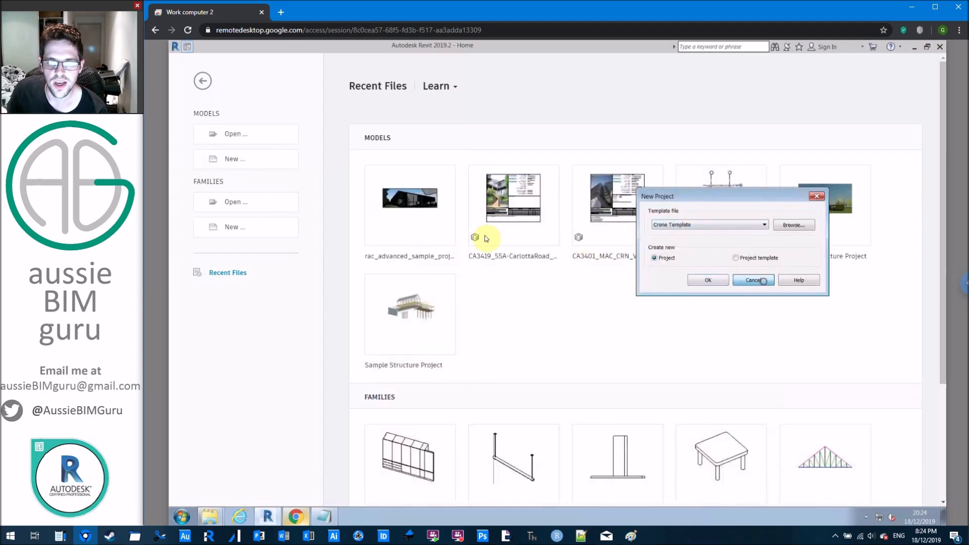
pyautogui.click(413, 220)
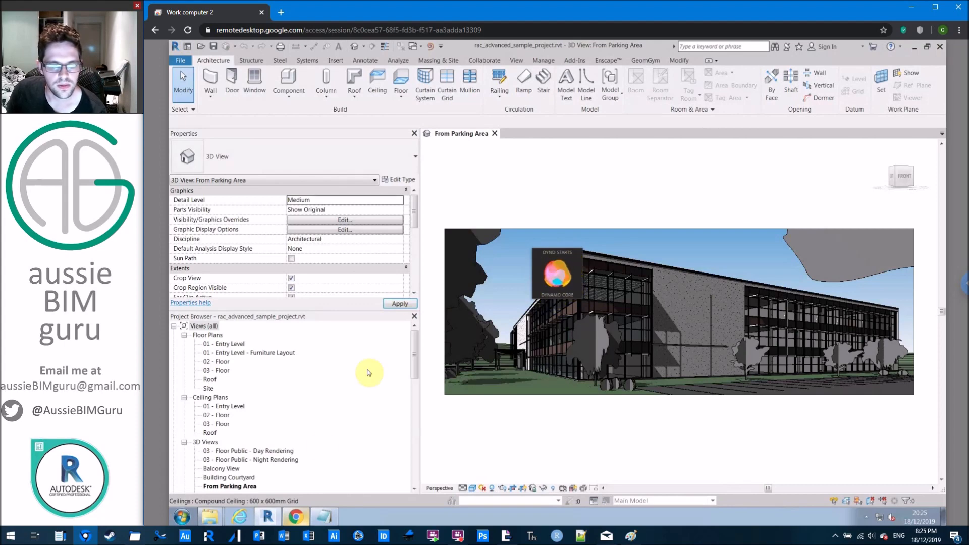
# Move the icon pieces and icons folders out of toolbar wip into the parent dyno folder.
pyautogui.moveTo(209, 515)
pyautogui.click(214, 496)
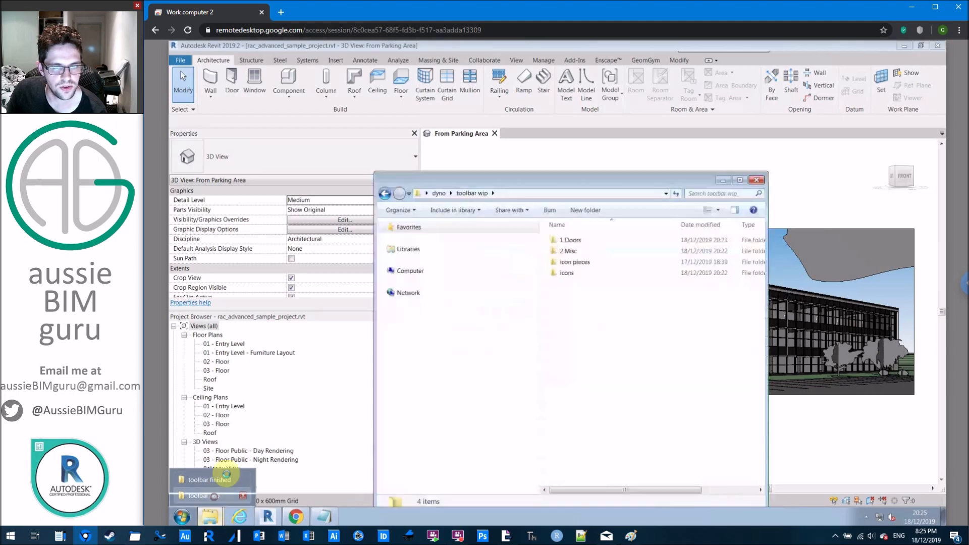
pyautogui.moveTo(594, 290); pyautogui.dragTo(570, 265)
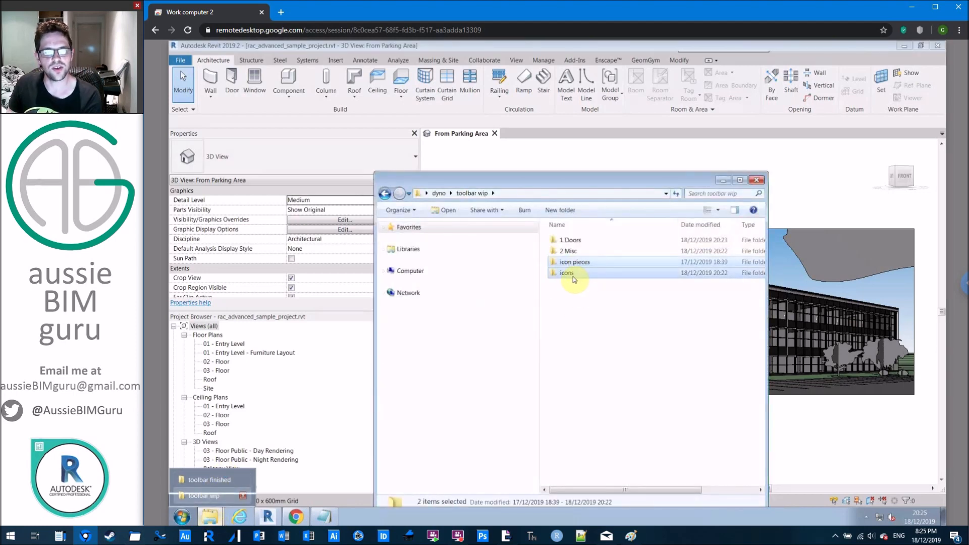
pyautogui.hotkey('ctrl', 'x')
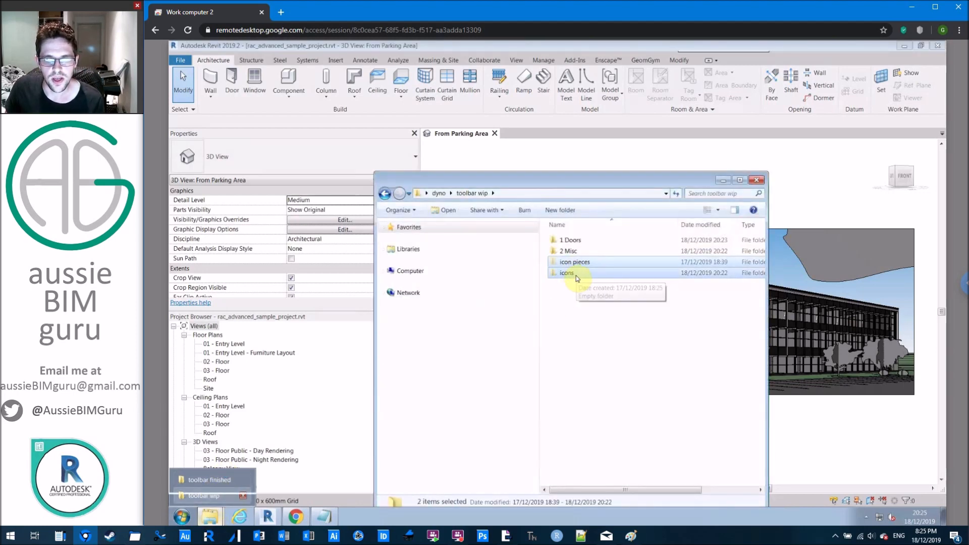
pyautogui.click(440, 193)
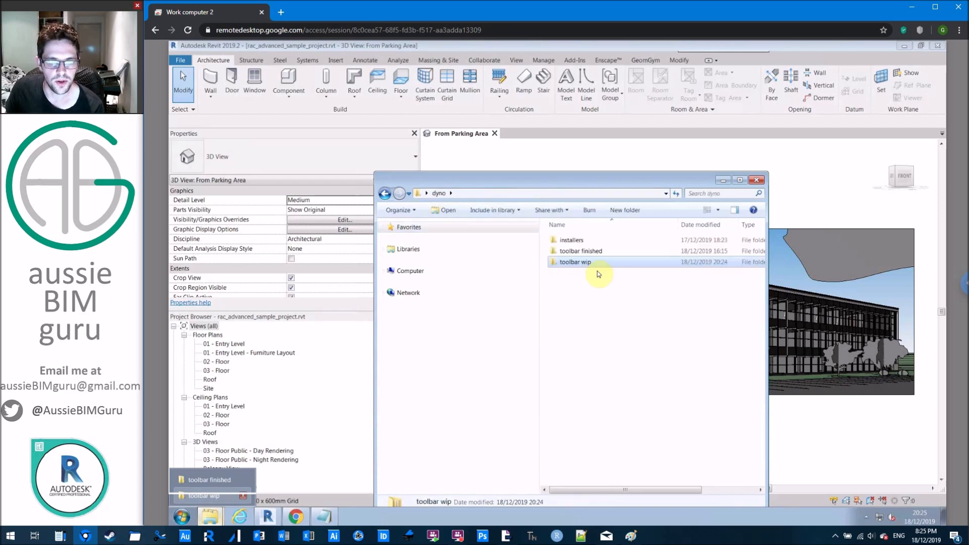
pyautogui.click(595, 296)
pyautogui.rightClick(582, 291)
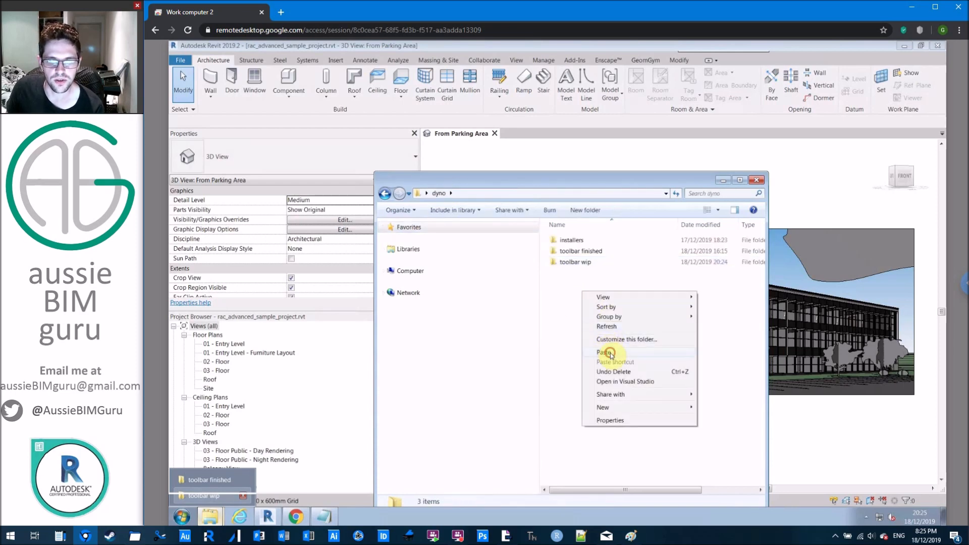
pyautogui.click(604, 352)
# Go back into the toolbar wip folder, return to Revit and open the Dyno Browser.
pyautogui.doubleClick(580, 282)
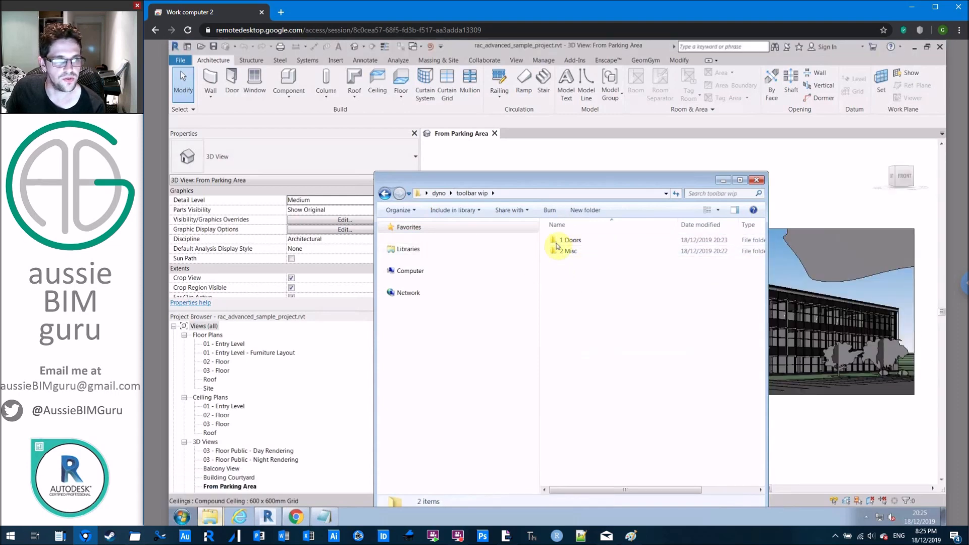
pyautogui.click(599, 193)
pyautogui.click(575, 158)
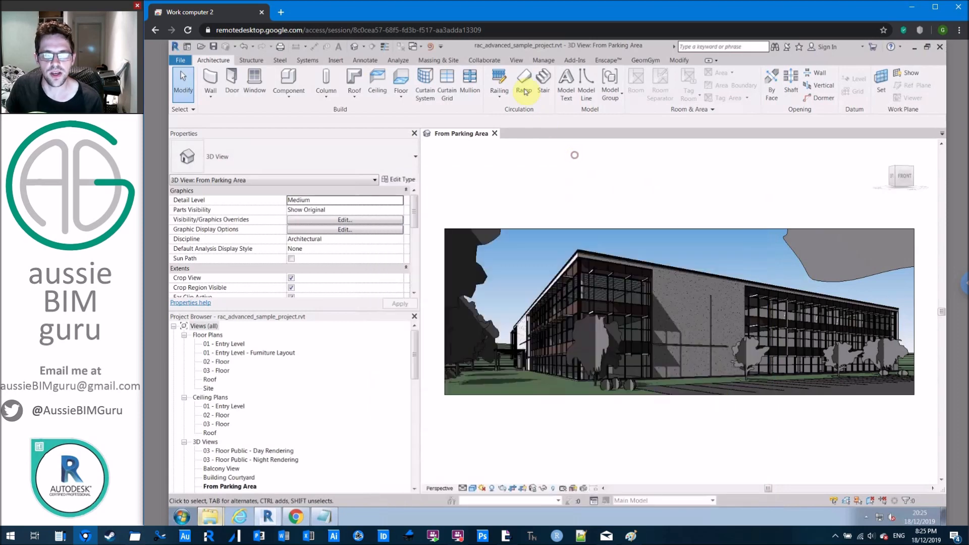
pyautogui.click(431, 47)
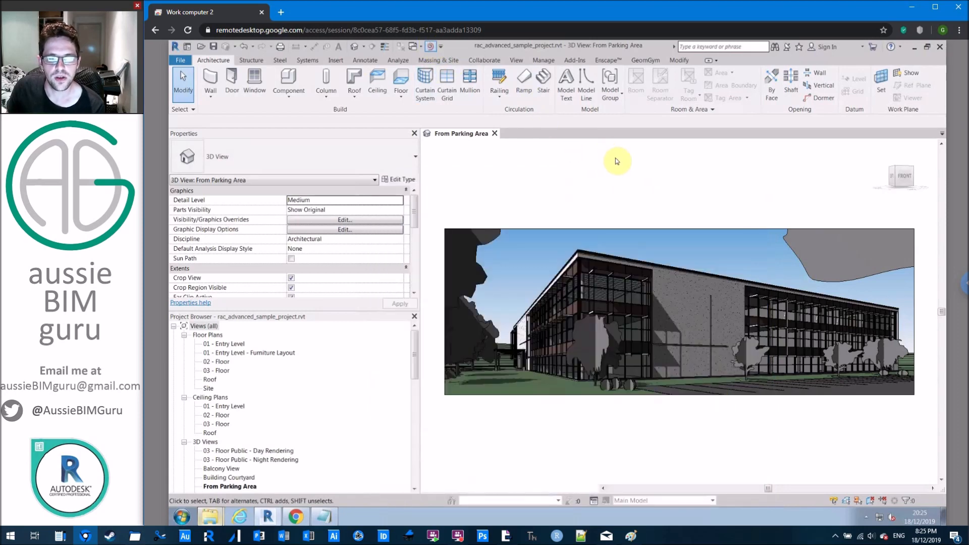
# Add the dyno\toolbar wip folder as a workspace storage folder in the Dyno settings.
pyautogui.rightClick(653, 291)
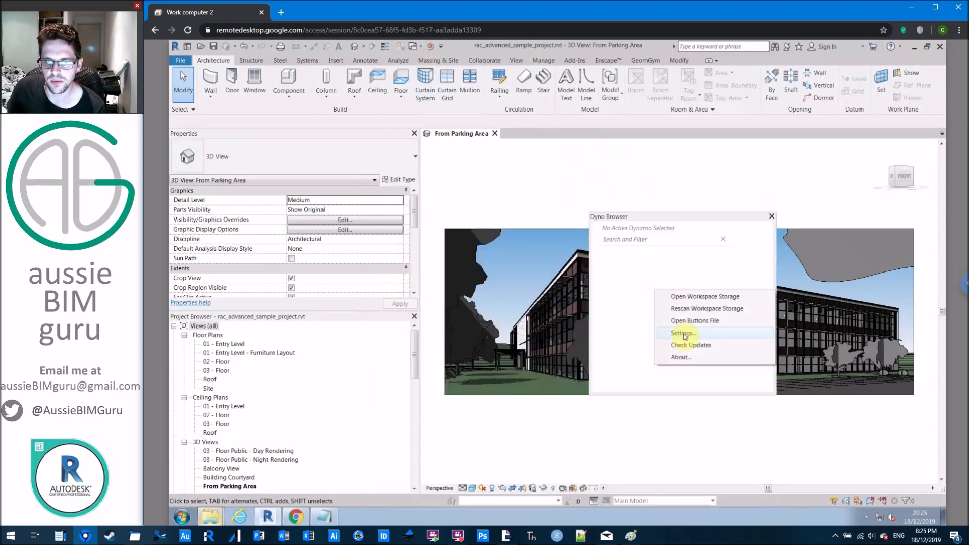
pyautogui.click(680, 335)
pyautogui.click(693, 177)
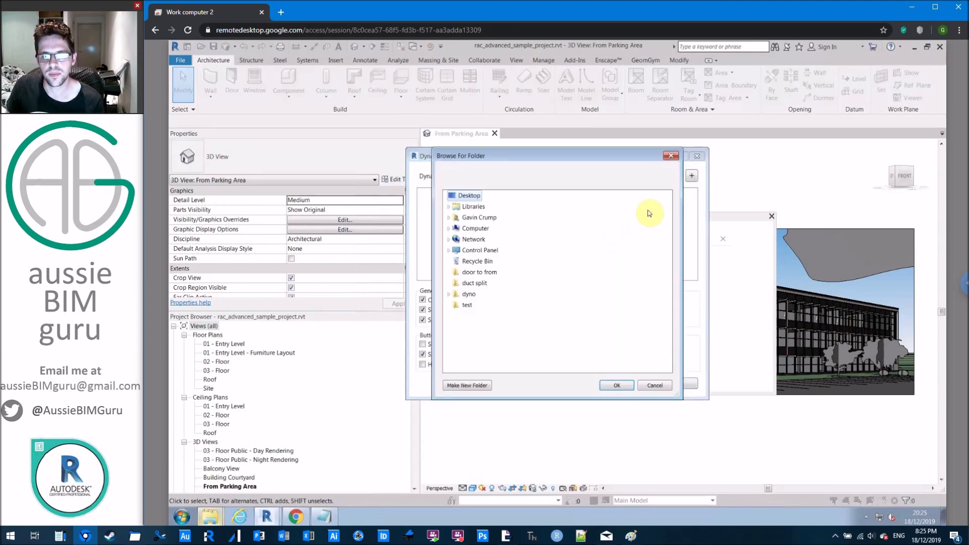
pyautogui.click(447, 295)
pyautogui.click(482, 349)
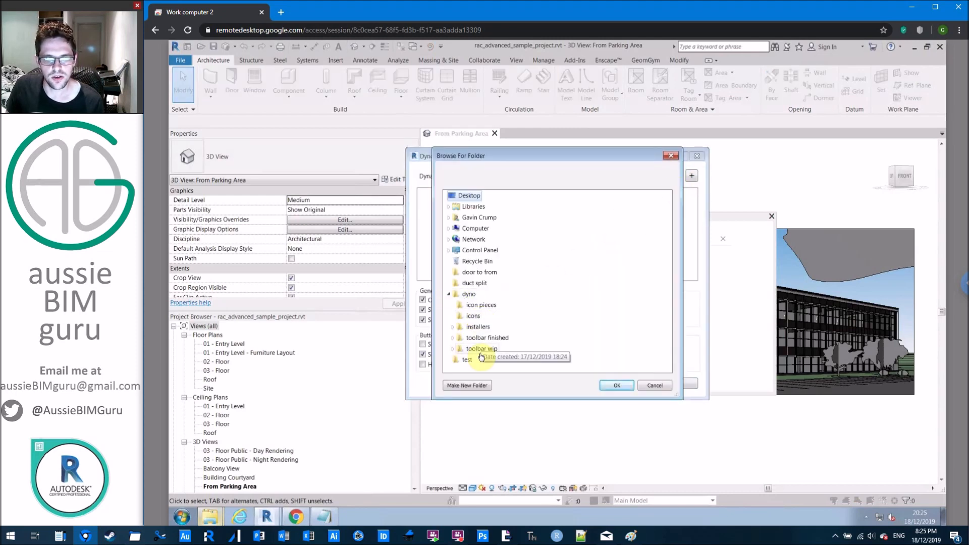
pyautogui.click(617, 385)
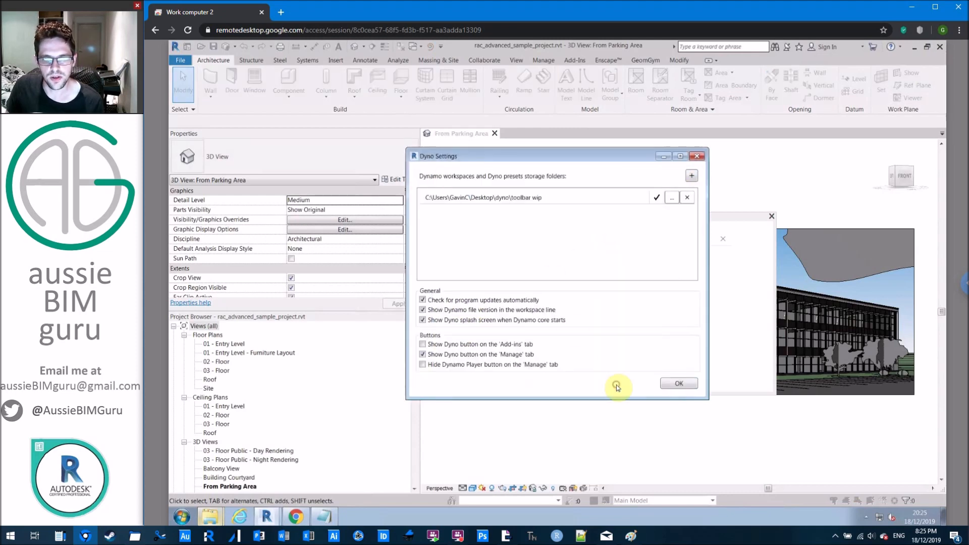
pyautogui.click(678, 383)
# Open the Dyno buttons file, decline saving a recovery file and dismiss the Revit error report.
pyautogui.rightClick(653, 295)
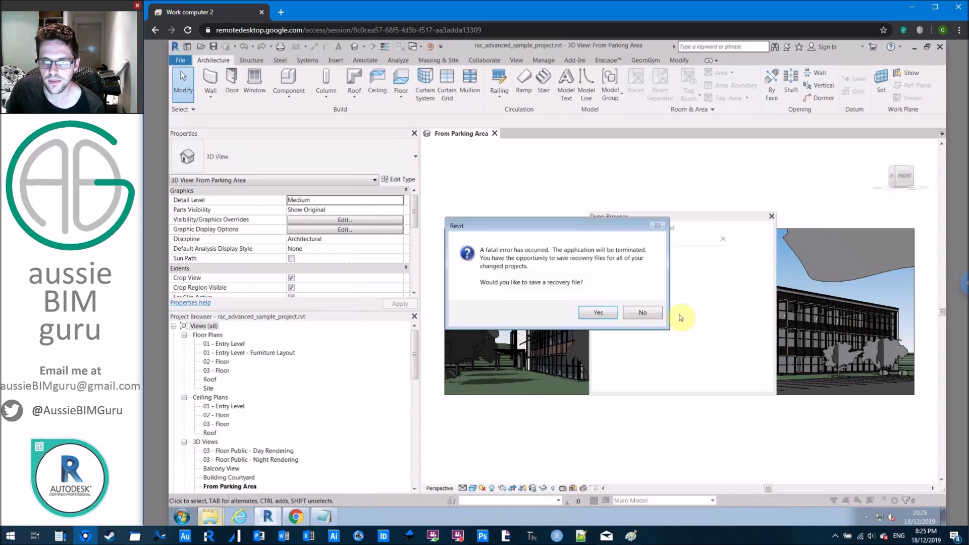
pyautogui.click(640, 313)
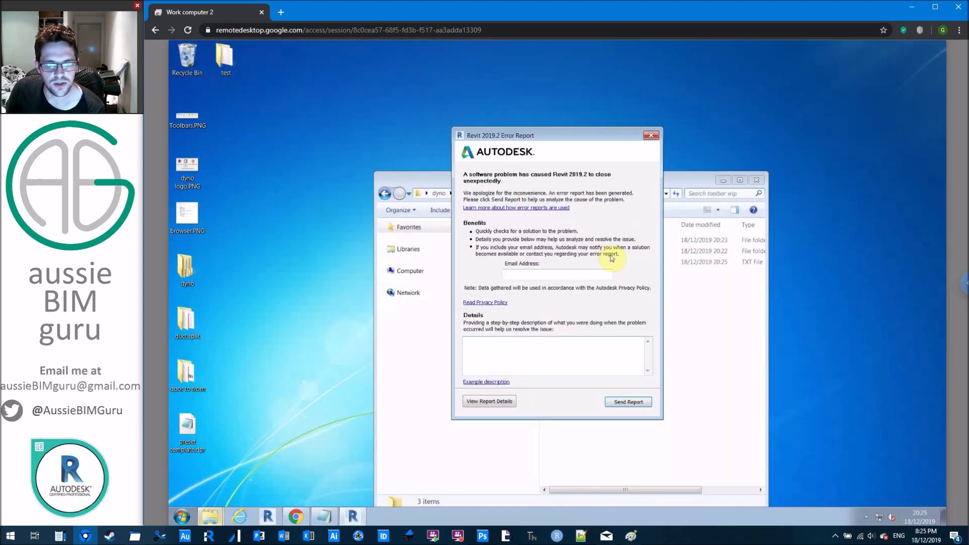
pyautogui.click(653, 137)
pyautogui.click(638, 304)
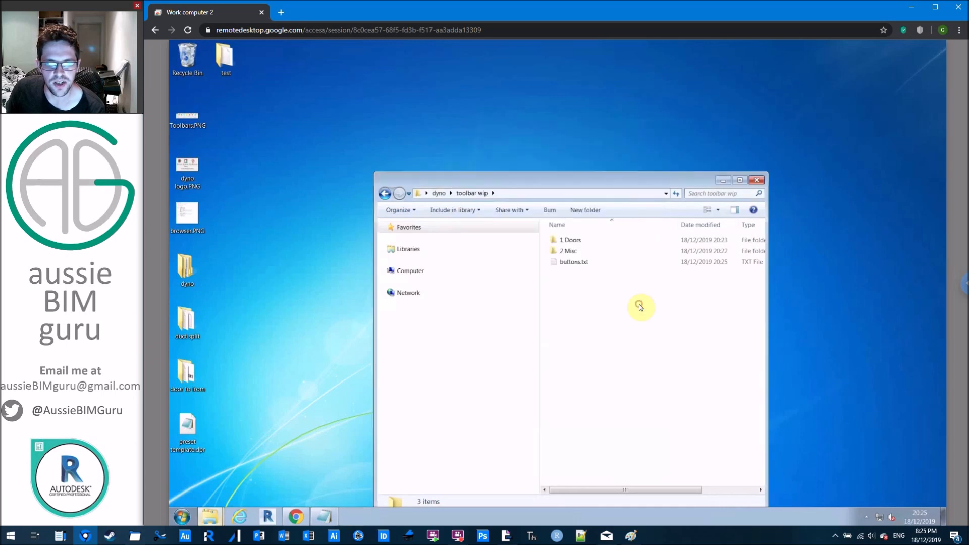
# Switch to Chrome, bring up the Dyno Manual page and relaunch Revit in the background.
pyautogui.click(300, 510)
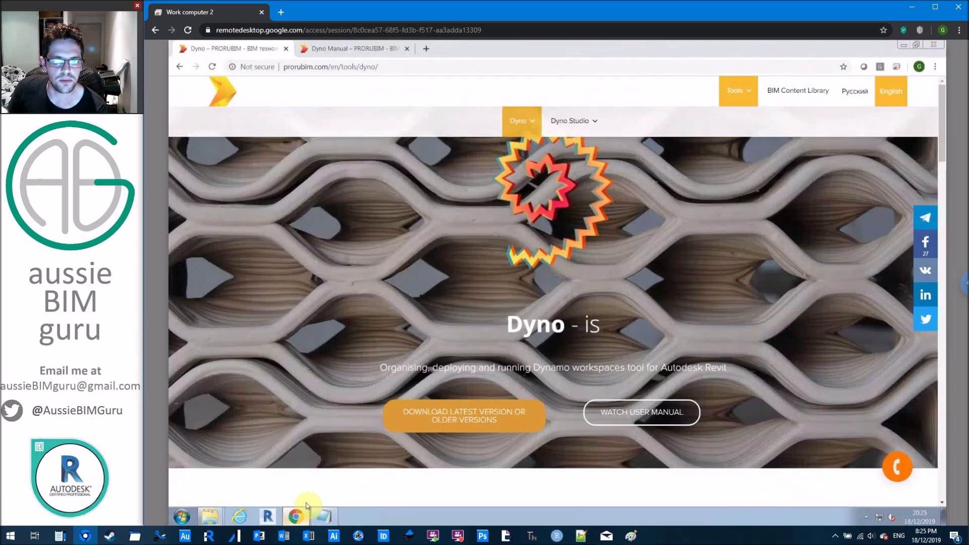
pyautogui.click(356, 48)
pyautogui.moveTo(942, 101); pyautogui.dragTo(934, 400)
pyautogui.scroll(-4, 449, 460)
pyautogui.click(267, 516)
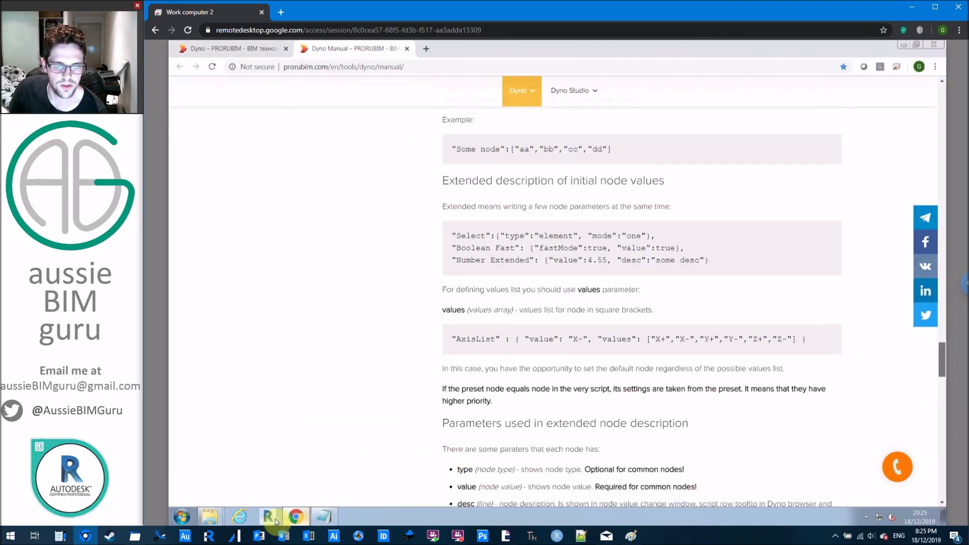
# Copy the example button configuration syntax from the Ribbon buttons section of the Dyno manual.
pyautogui.scroll(-7, 400, 363)
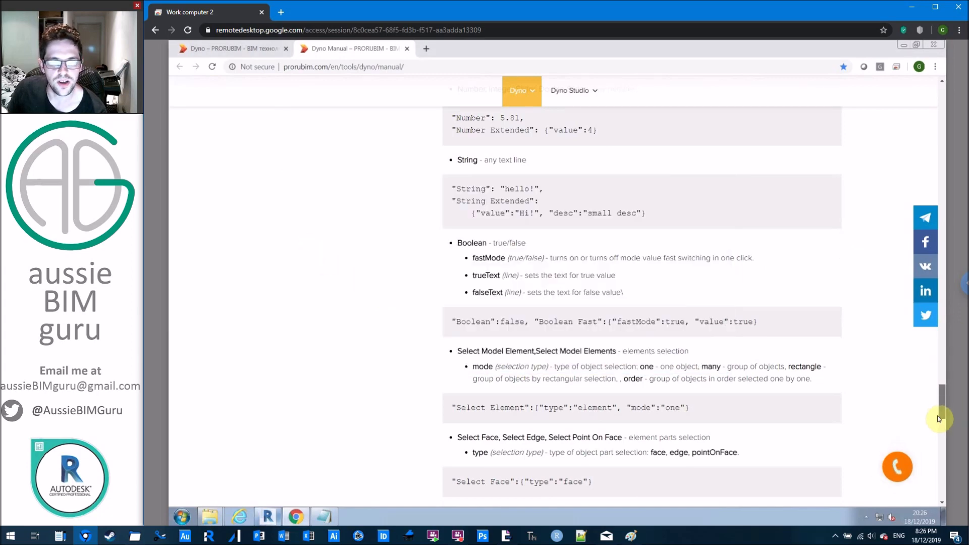
pyautogui.scroll(-3, 936, 421)
pyautogui.scroll(-3, 935, 424)
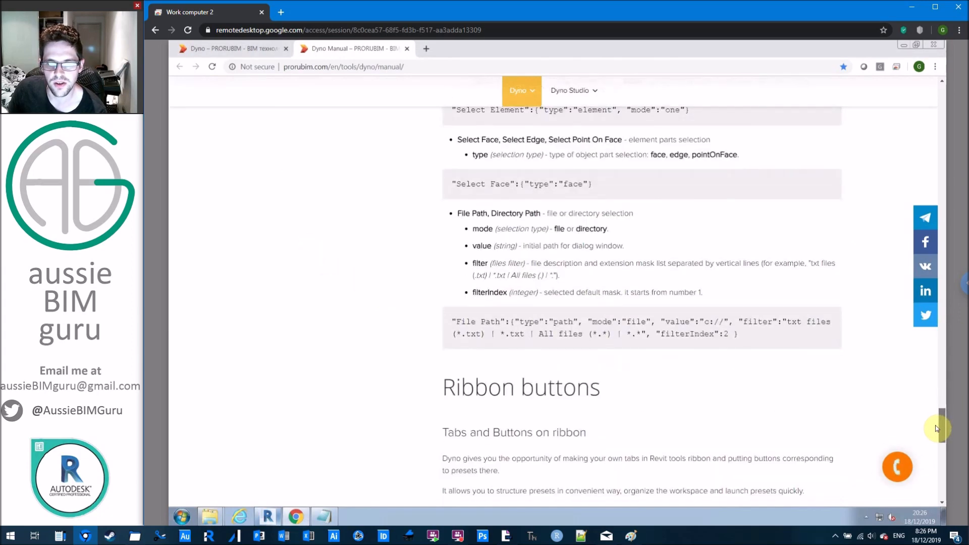
pyautogui.scroll(-1, 936, 433)
pyautogui.scroll(-3, 936, 441)
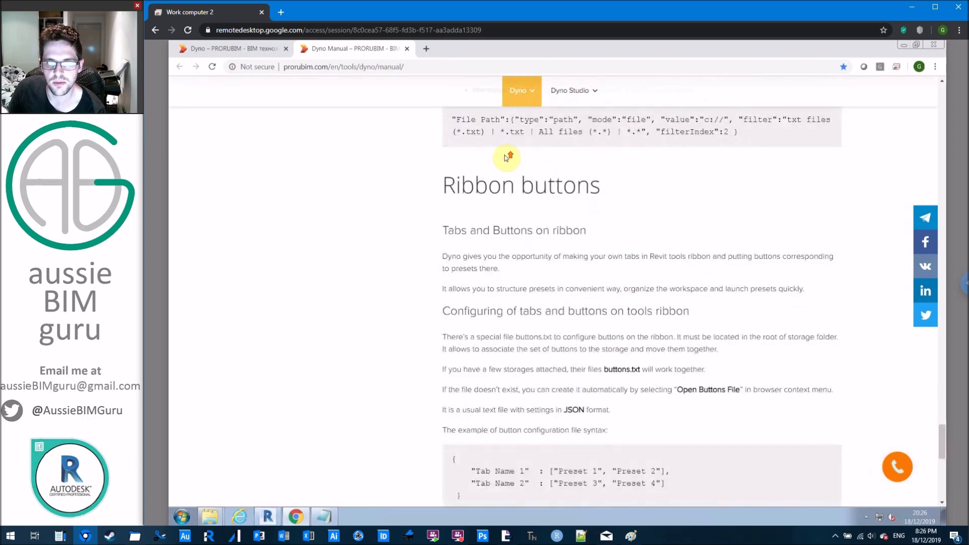
pyautogui.scroll(1, 507, 158)
pyautogui.scroll(-3, 507, 157)
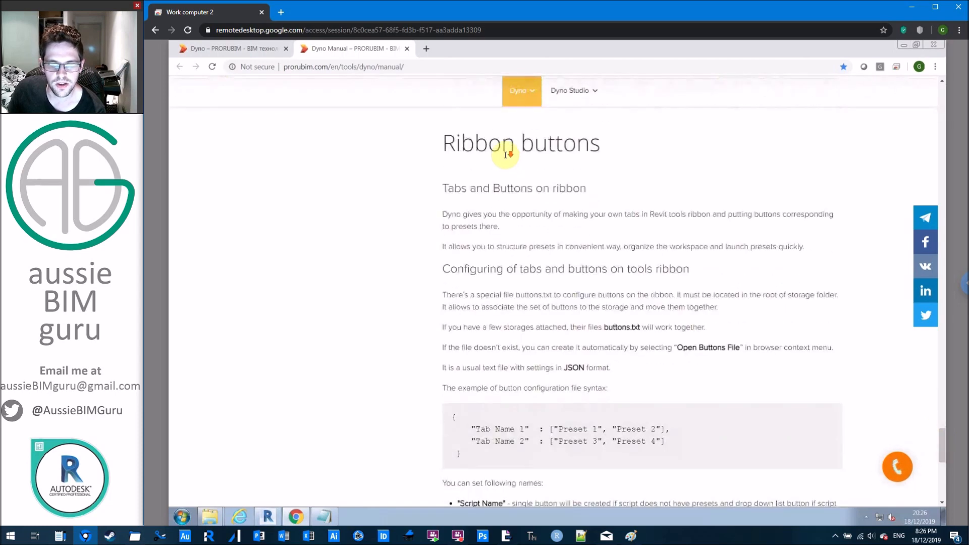
pyautogui.moveTo(464, 372); pyautogui.dragTo(452, 334)
pyautogui.hotkey('ctrl', 'c')
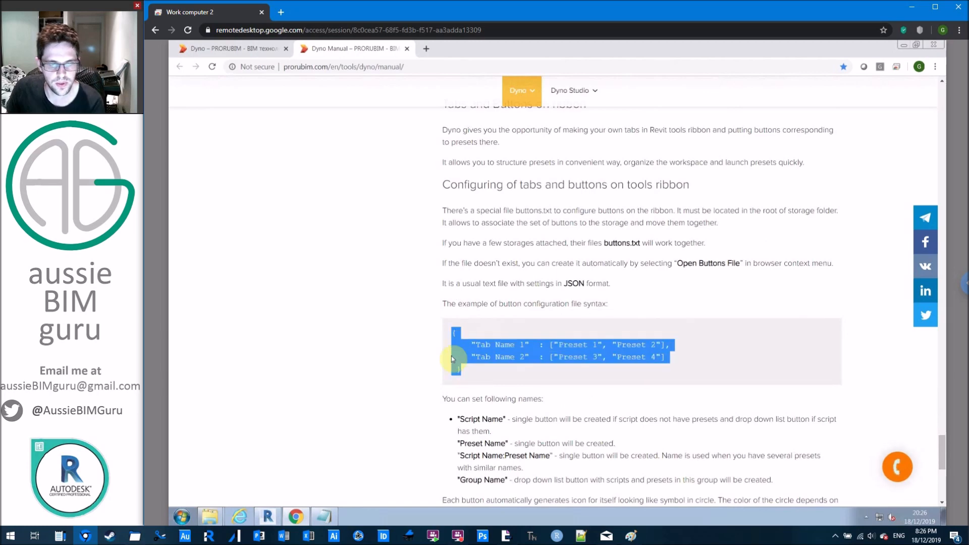
# Bring up the preset template.dpr file and close it.
pyautogui.click(323, 516)
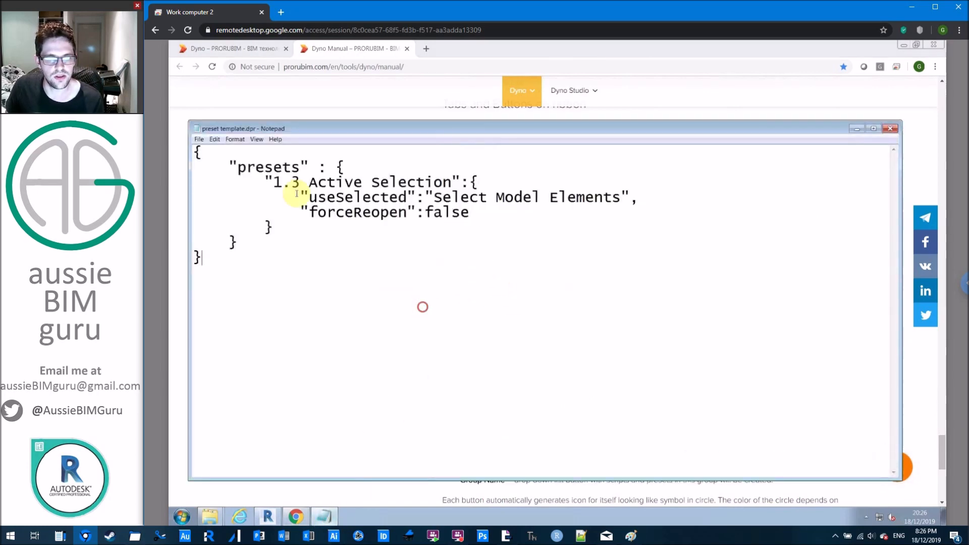
pyautogui.hotkey('ctrl', 'a')
pyautogui.click(390, 362)
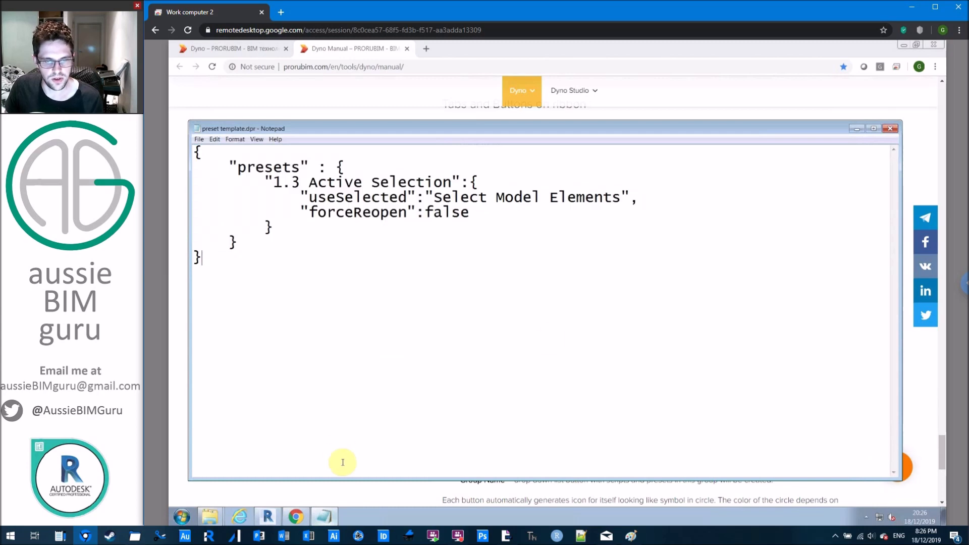
pyautogui.click(890, 128)
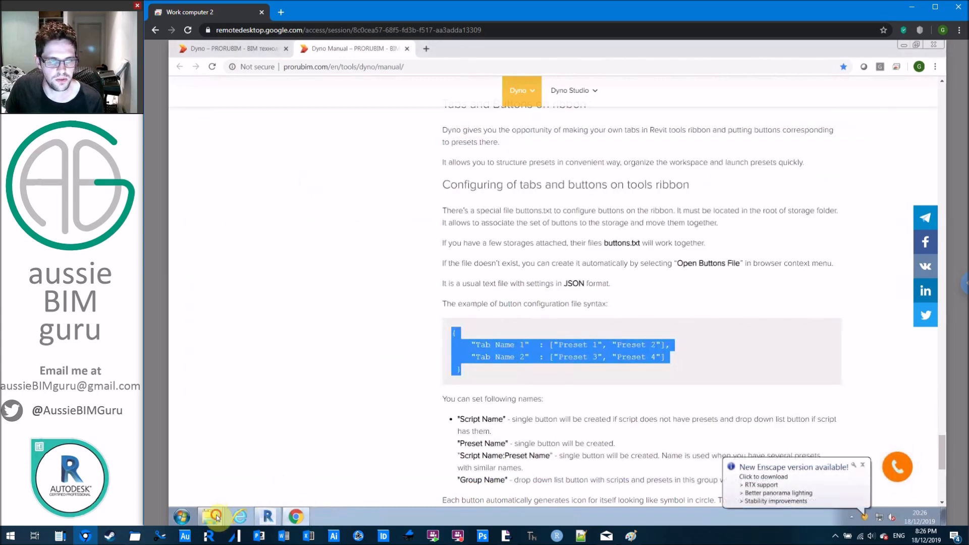
# Open buttons.txt from the toolbar wip folder and paste the copied example syntax into it.
pyautogui.click(210, 515)
pyautogui.click(222, 492)
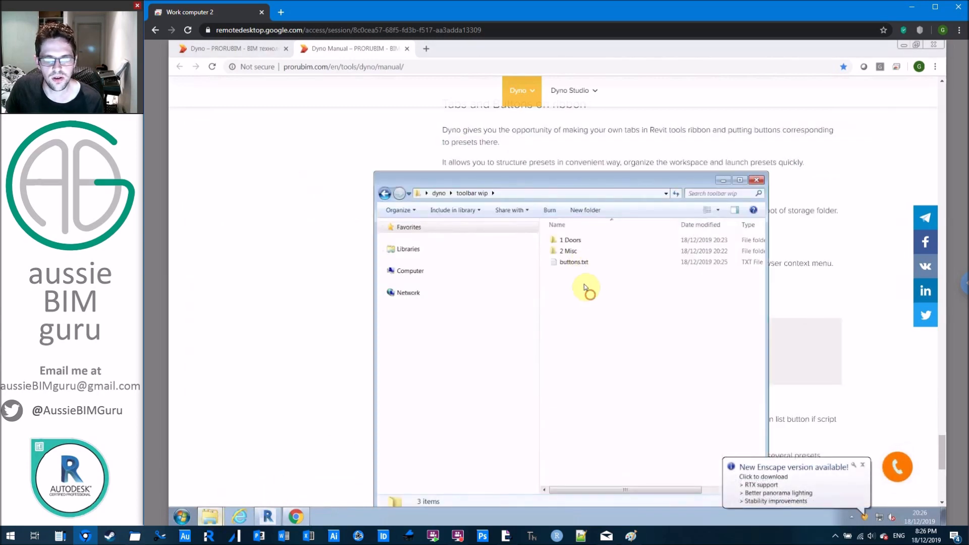
pyautogui.doubleClick(577, 261)
pyautogui.doubleClick(590, 219)
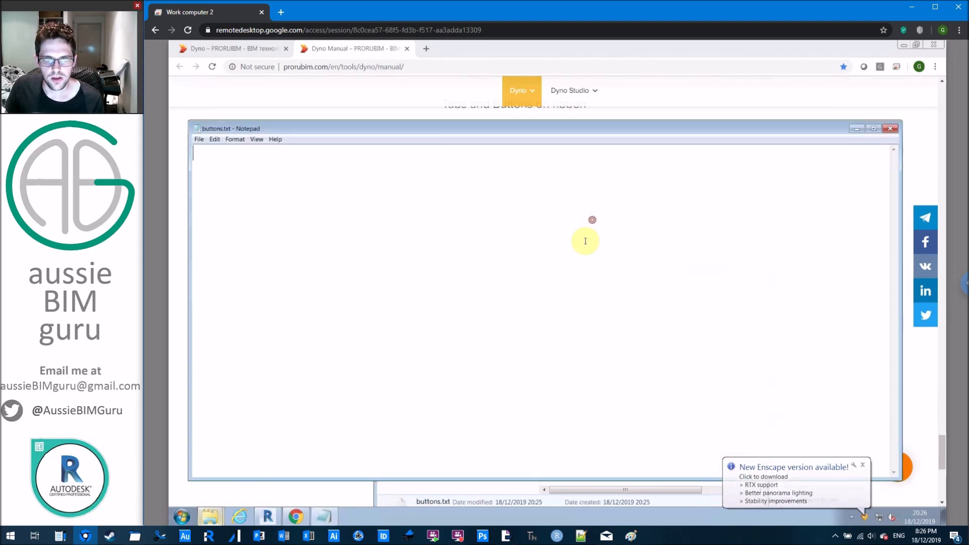
pyautogui.hotkey('ctrl', 'v')
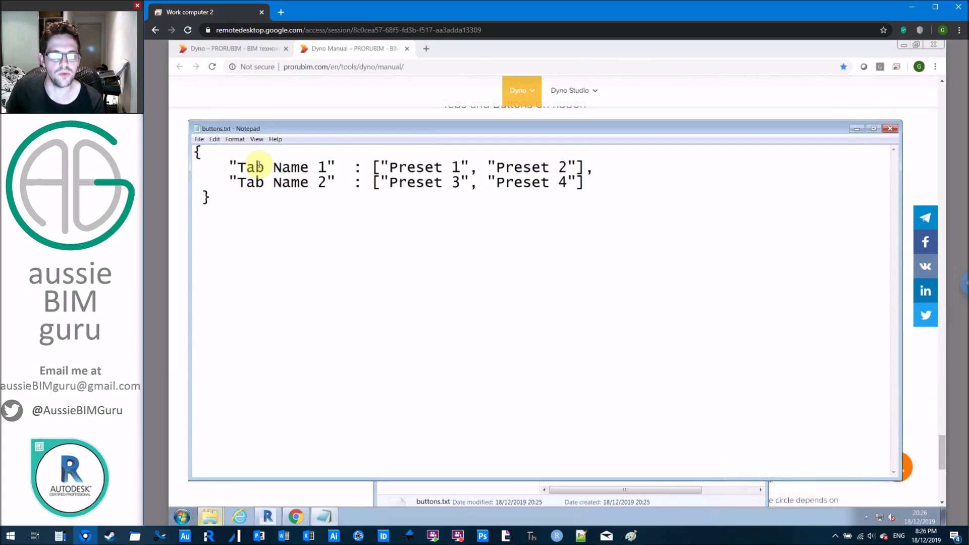
# Rename the first tab entry in buttons.txt from the Tab Name 1 placeholder to ABG Tools.
pyautogui.moveTo(326, 167); pyautogui.dragTo(244, 166)
pyautogui.press('capslock')
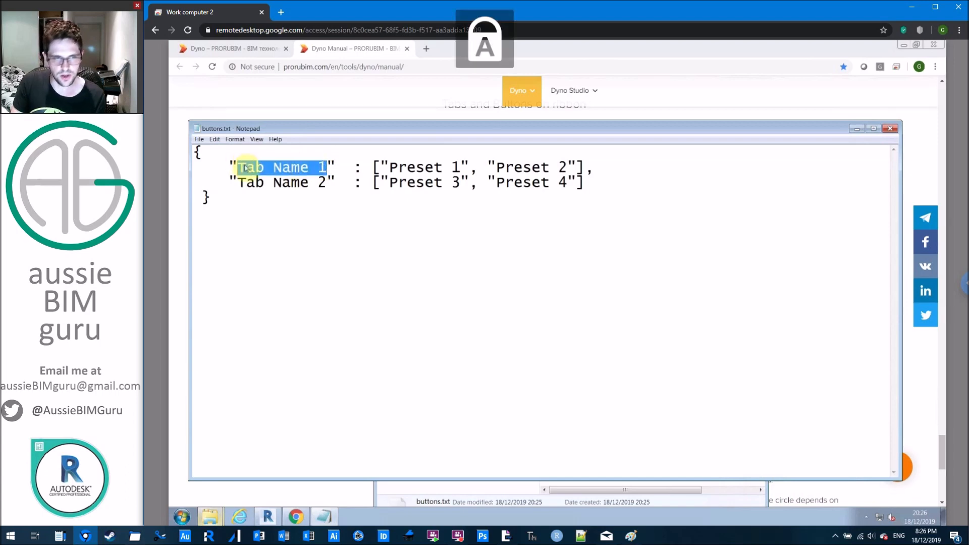
pyautogui.write('ABG')
pyautogui.press('capslock')
pyautogui.write('T')
pyautogui.press('BackSpace')
pyautogui.press('BackSpace')
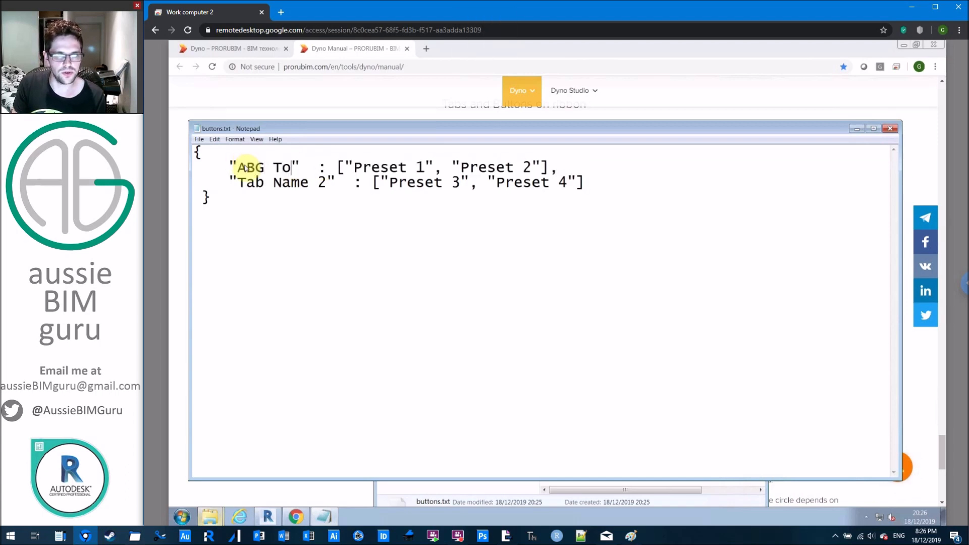
pyautogui.write('ols')
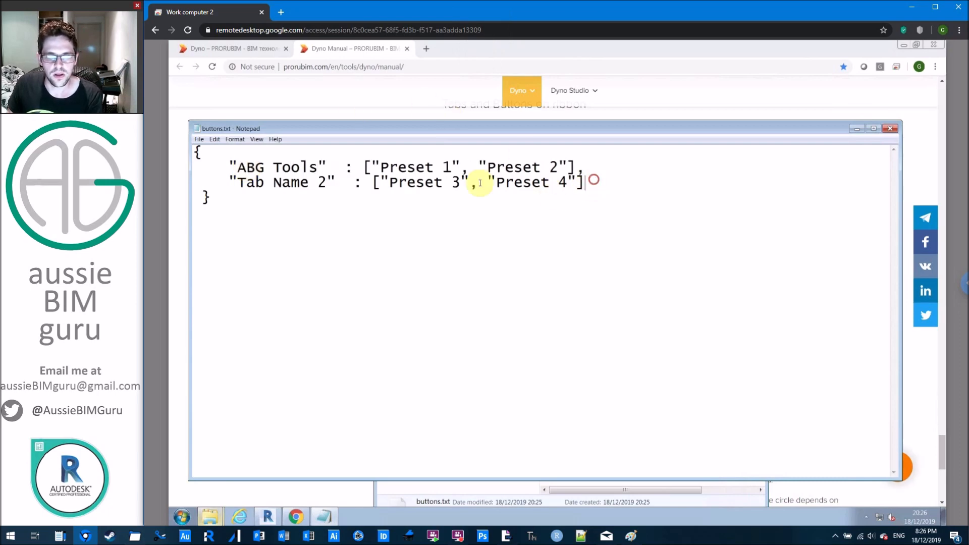
# Delete the Tab Name 2 line and the trailing comma after the ABG Tools entry.
pyautogui.moveTo(586, 182); pyautogui.dragTo(171, 186)
pyautogui.press('BackSpace')
pyautogui.press('BackSpace')
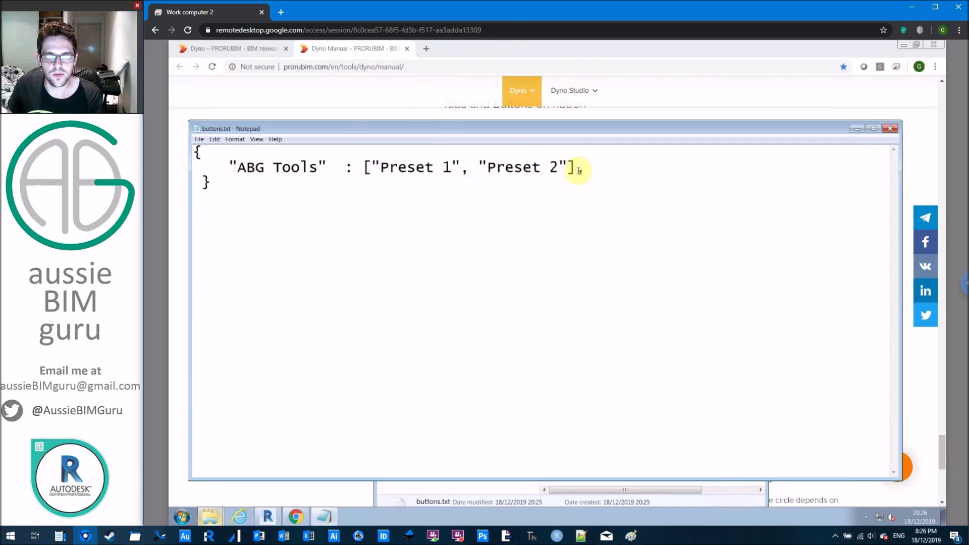
pyautogui.click(619, 173)
pyautogui.press('BackSpace')
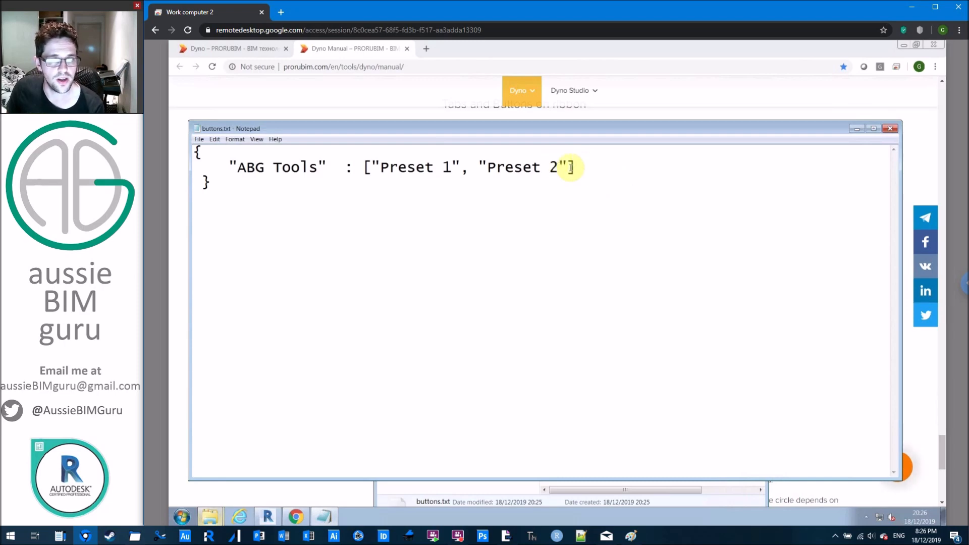
# Look up the first script in the 1 Doors folder and replace the Preset 1 placeholder with 1.1 Select.
pyautogui.click(210, 515)
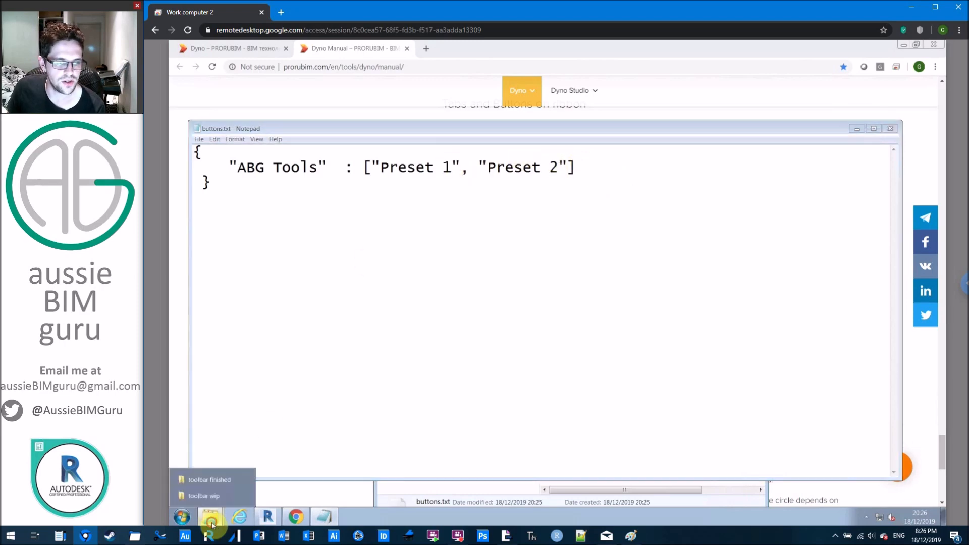
pyautogui.click(212, 495)
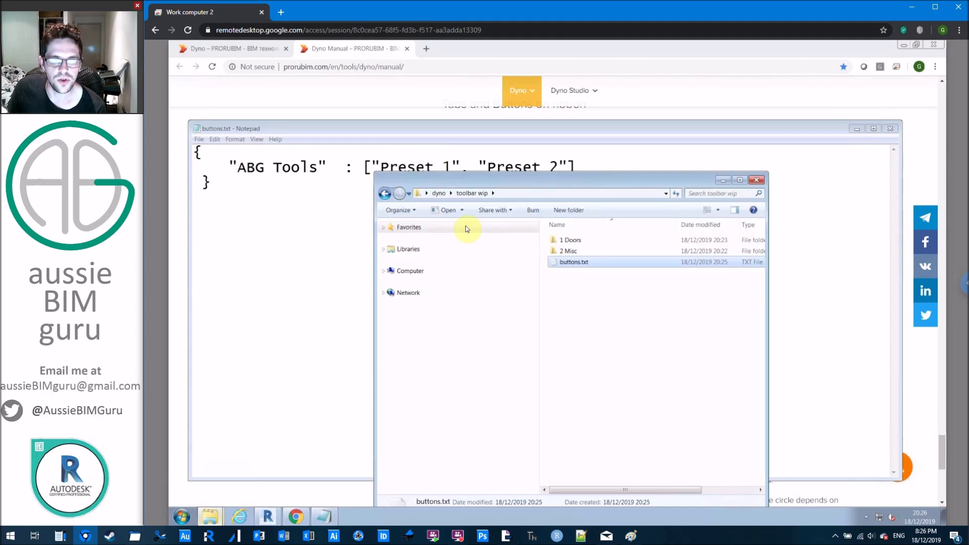
pyautogui.doubleClick(575, 241)
pyautogui.click(578, 241)
pyautogui.click(318, 167)
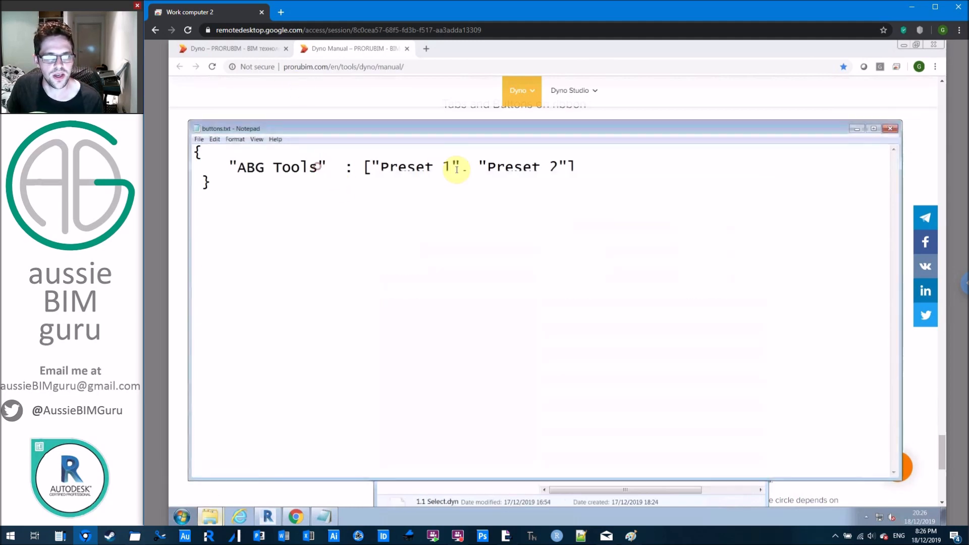
pyautogui.moveTo(451, 167); pyautogui.dragTo(377, 169)
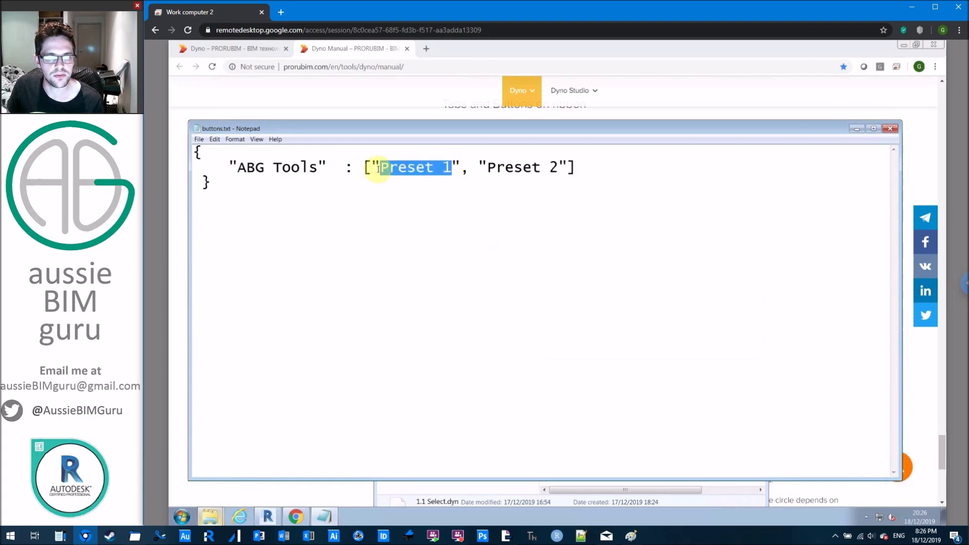
pyautogui.write('1.1 Select')
# Copy the 1.2 Populate script name from the 1 Doors folder and paste it over the Preset 2 placeholder.
pyautogui.click(552, 489)
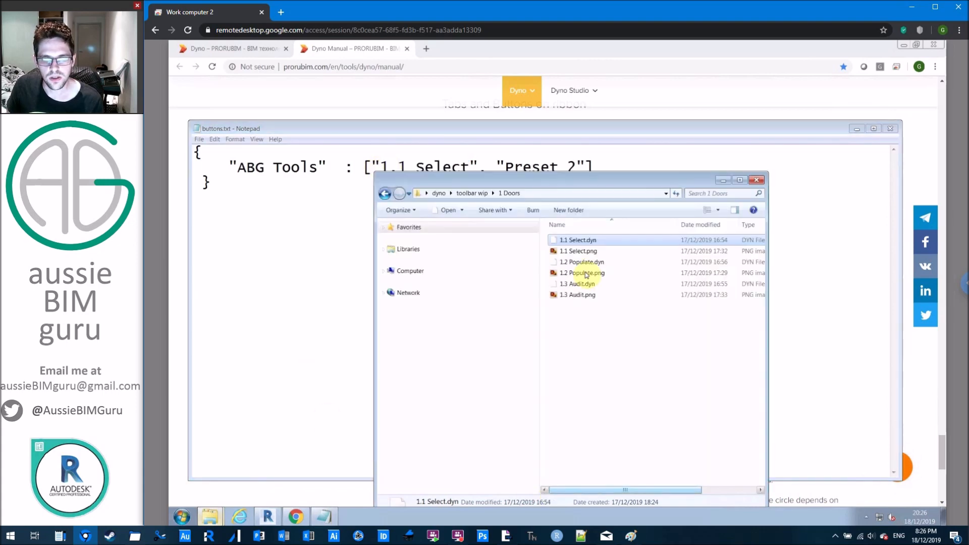
pyautogui.click(585, 262)
pyautogui.press('F2')
pyautogui.hotkey('ctrl', 'c')
pyautogui.click(574, 166)
pyautogui.moveTo(575, 166); pyautogui.dragTo(511, 167)
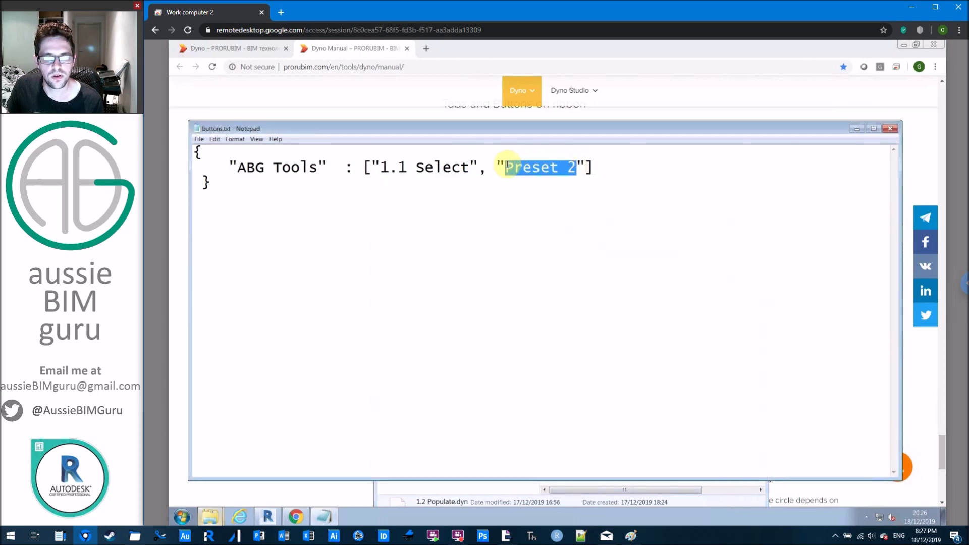
pyautogui.hotkey('ctrl', 'v')
# Add "1.3 Audit" as a third comma-separated entry in the ABG Tools list, copying the script's file name.
pyautogui.click(620, 168)
pyautogui.write(',')
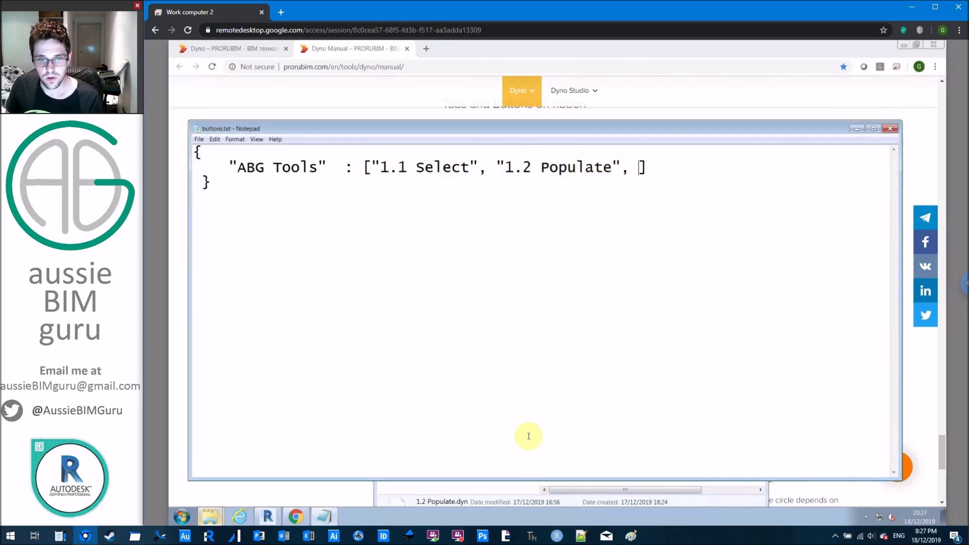
pyautogui.click(568, 490)
pyautogui.click(578, 284)
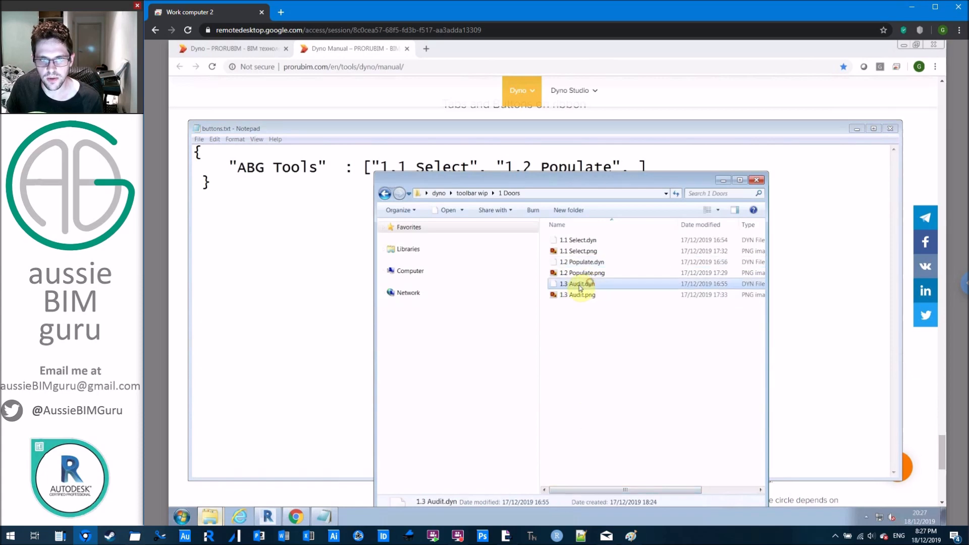
pyautogui.press('F2')
pyautogui.hotkey('ctrl', 'c')
pyautogui.click(618, 168)
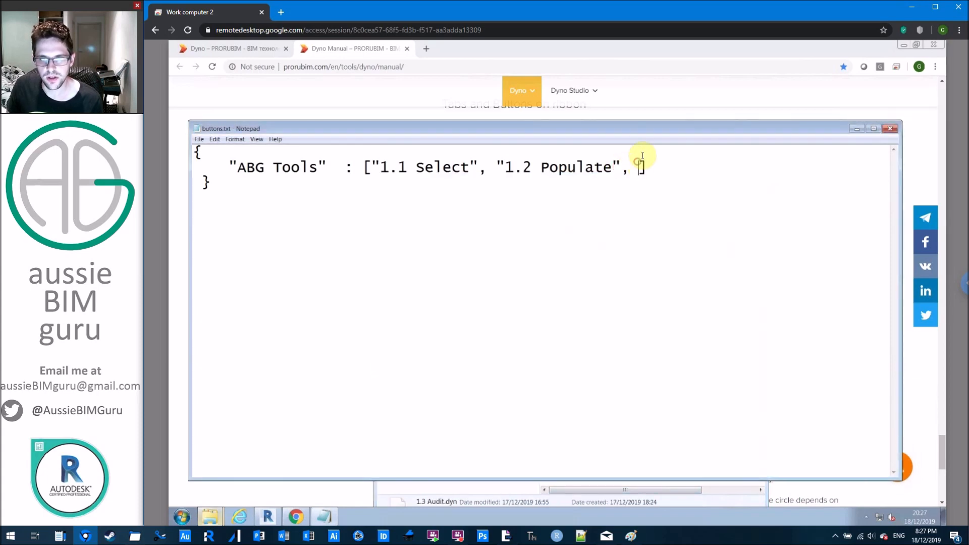
pyautogui.write('"')
pyautogui.hotkey('ctrl', 'v')
pyautogui.write('"')
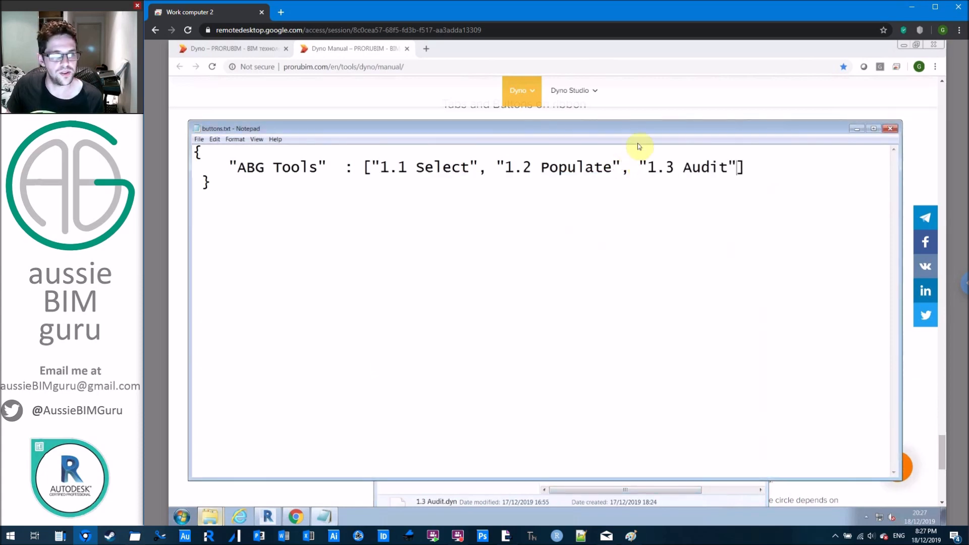
# Check the script names in the 2 Misc folder and append "2.1 Addition" to the ABG Tools list.
pyautogui.click(630, 490)
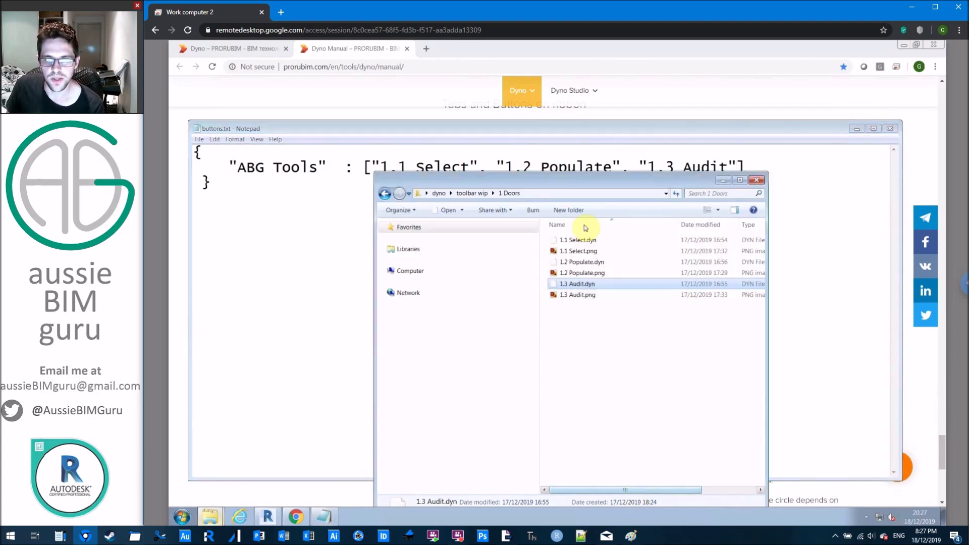
pyautogui.click(472, 193)
pyautogui.doubleClick(570, 250)
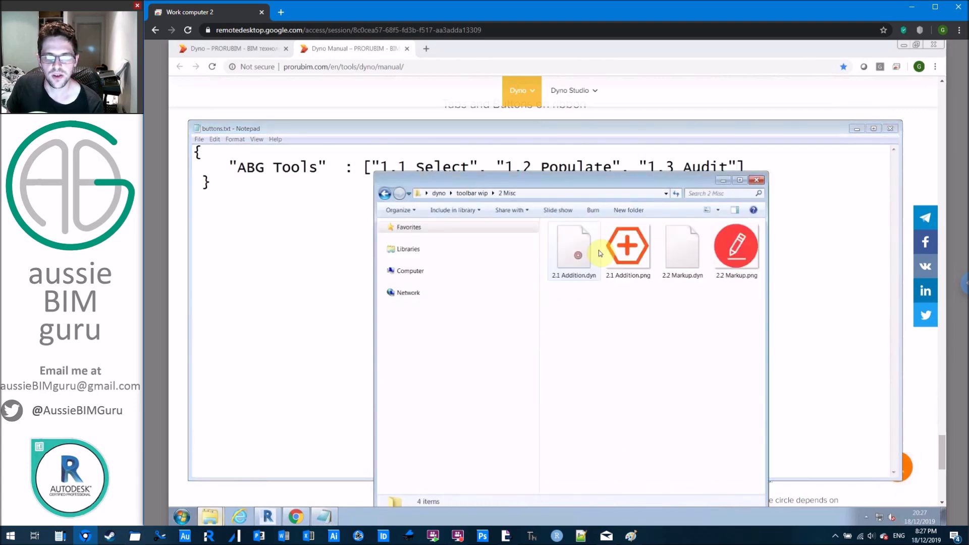
pyautogui.click(582, 262)
pyautogui.click(780, 166)
pyautogui.press('Left')
pyautogui.write(', "2.1 Addition"')
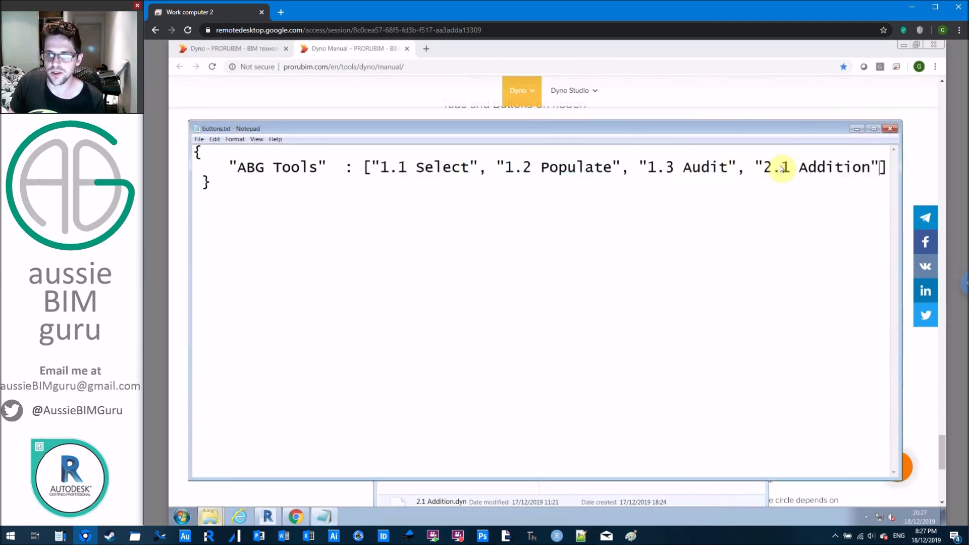
# Append "2.2 Markup" to the ABG Tools list, matching the second script in the 2 Misc folder.
pyautogui.click(665, 493)
pyautogui.click(676, 260)
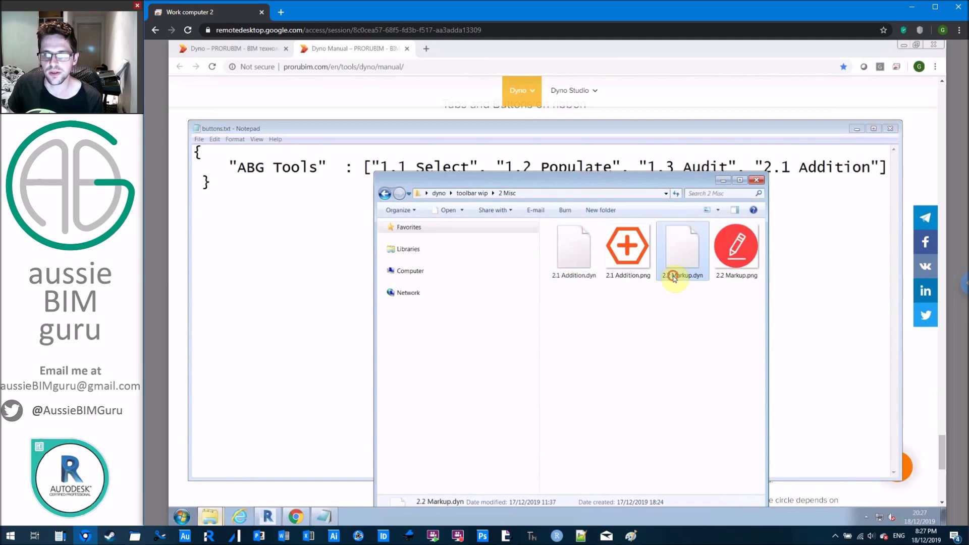
pyautogui.click(837, 167)
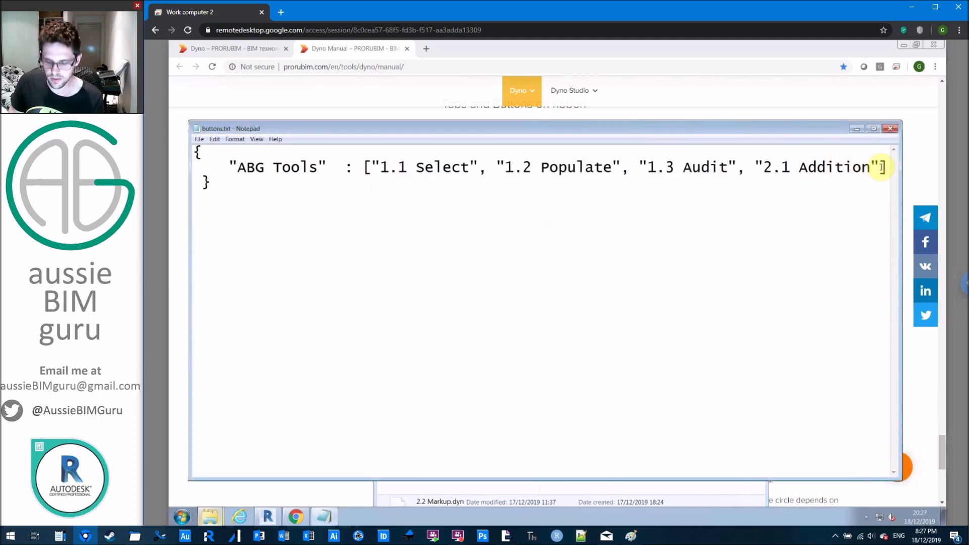
pyautogui.write(', "2.2 Markup')
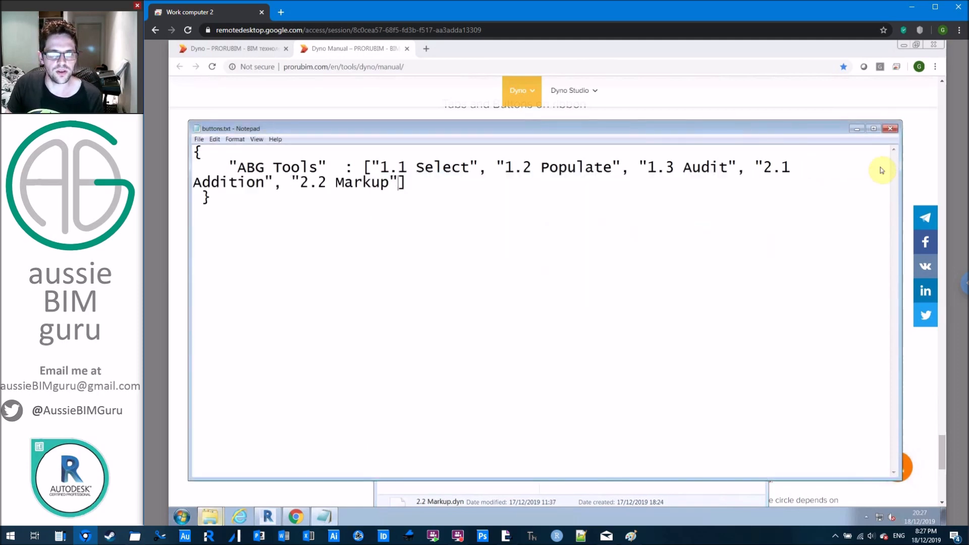
# Check the 2 Misc folder against buttons.txt and close both the text file and the browser showing the Dyno manual.
pyautogui.click(698, 495)
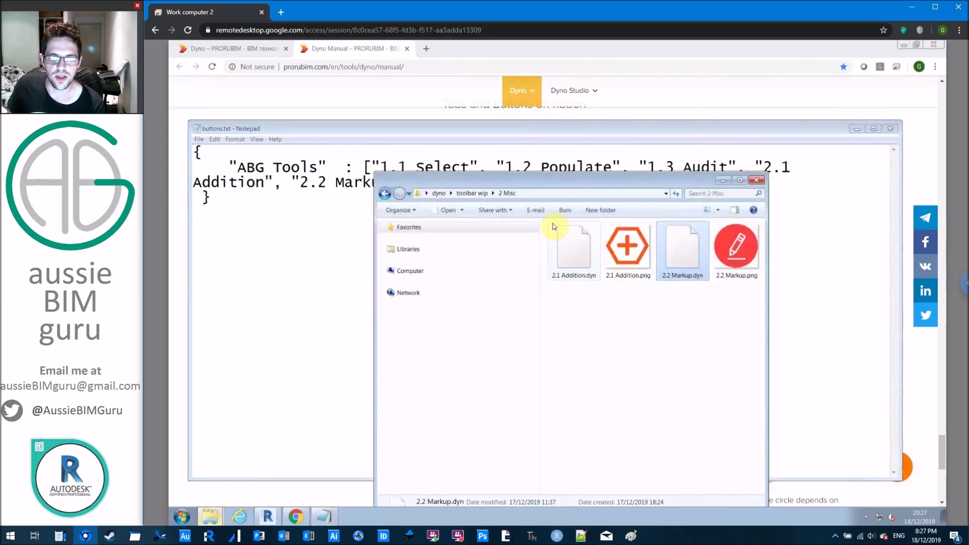
pyautogui.click(807, 168)
pyautogui.click(487, 172)
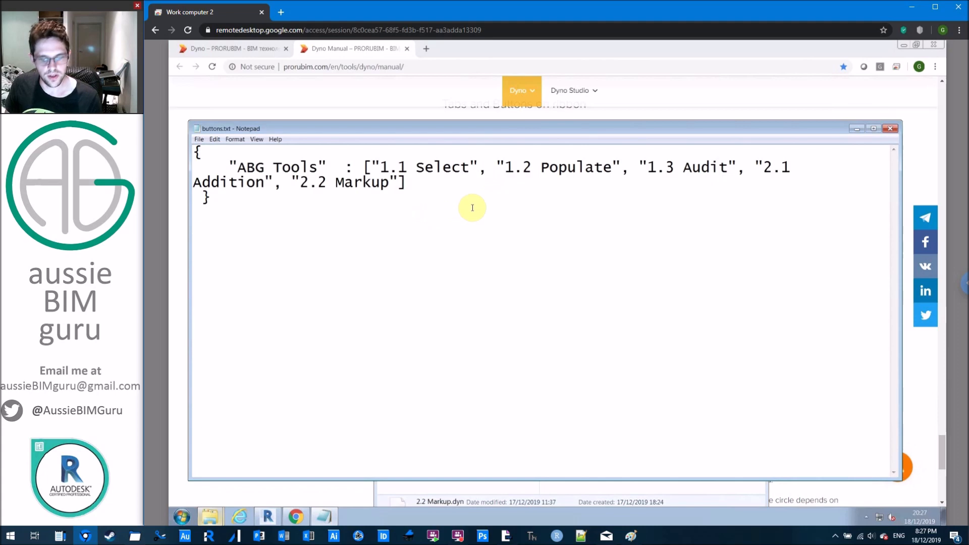
pyautogui.click(889, 129)
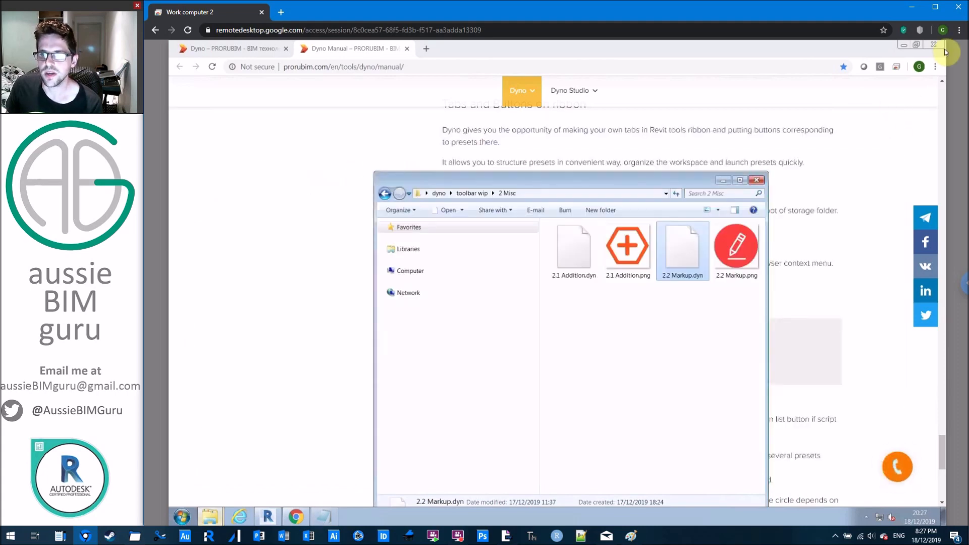
pyautogui.click(933, 44)
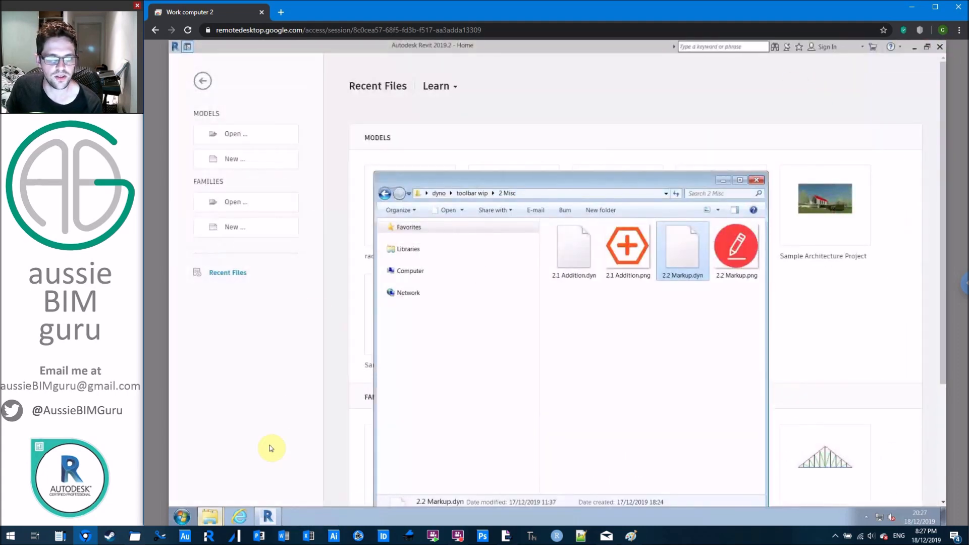
# Restart Revit 2019 and open the recent model rac_advanced_sample_project.
pyautogui.click(939, 46)
pyautogui.click(270, 515)
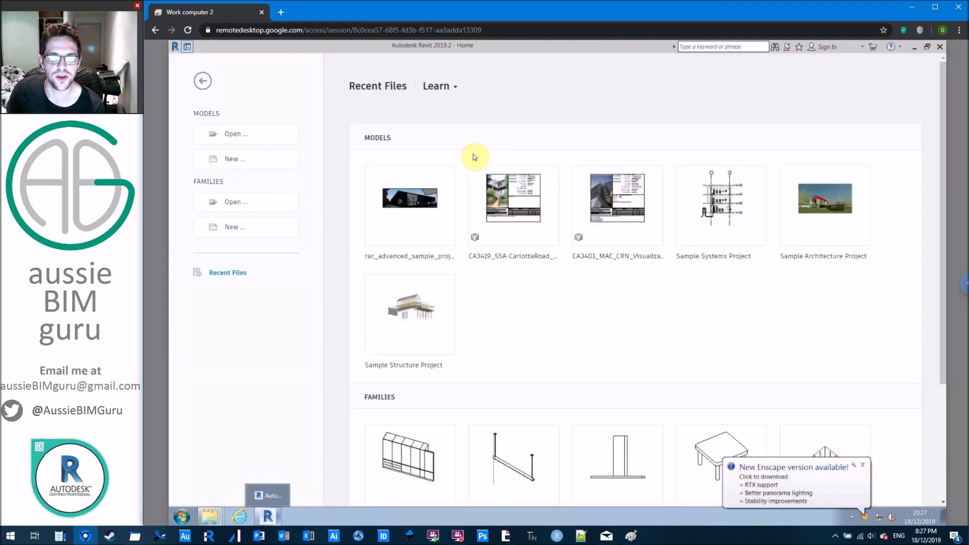
pyautogui.click(187, 48)
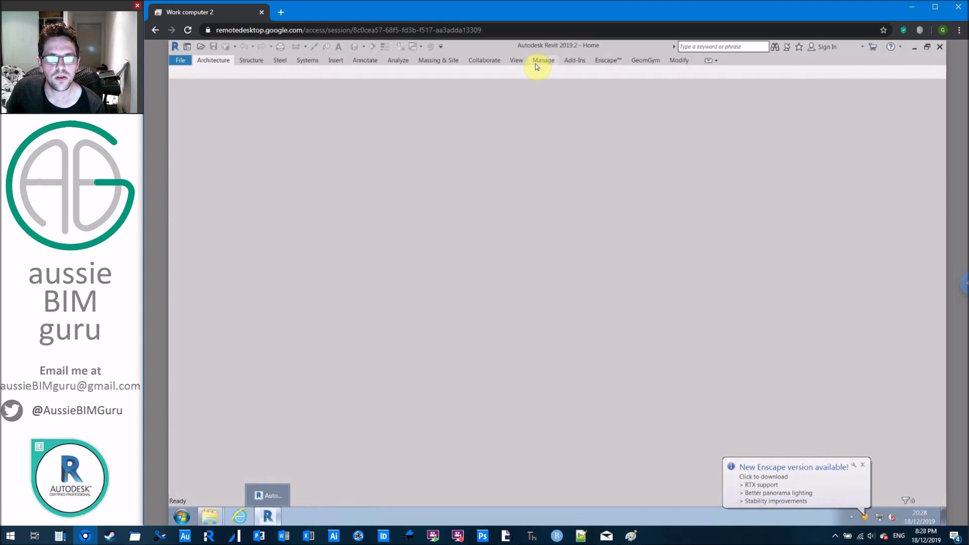
pyautogui.click(179, 62)
pyautogui.moveTo(196, 91)
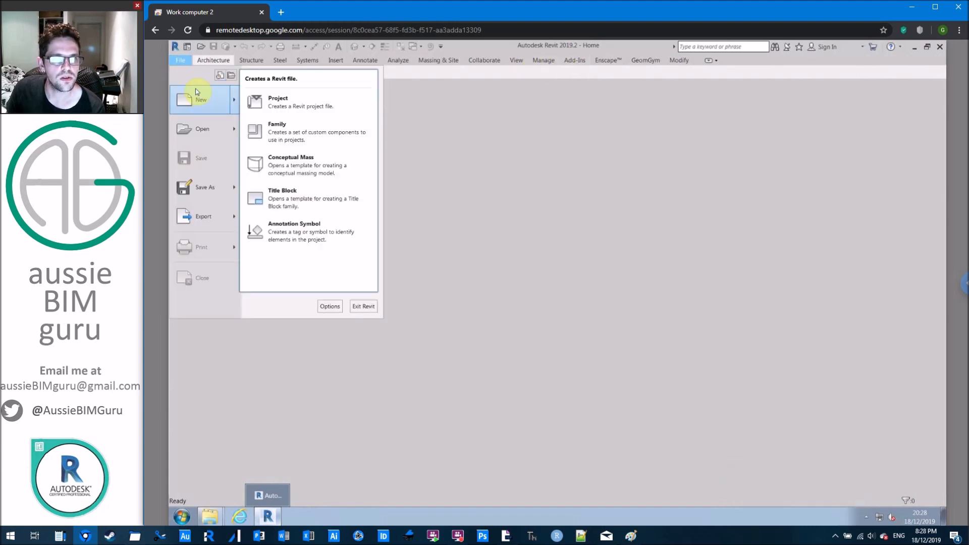
pyautogui.click(457, 126)
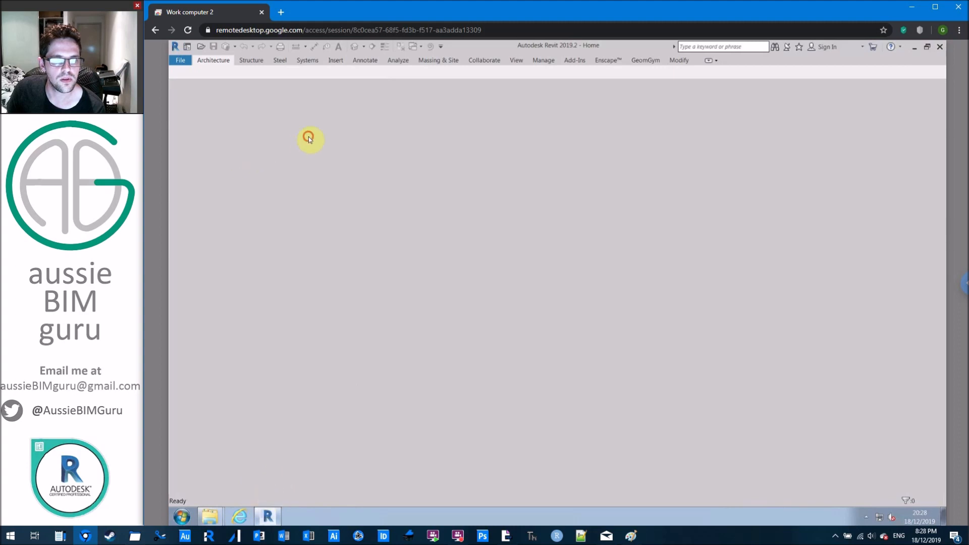
pyautogui.click(178, 60)
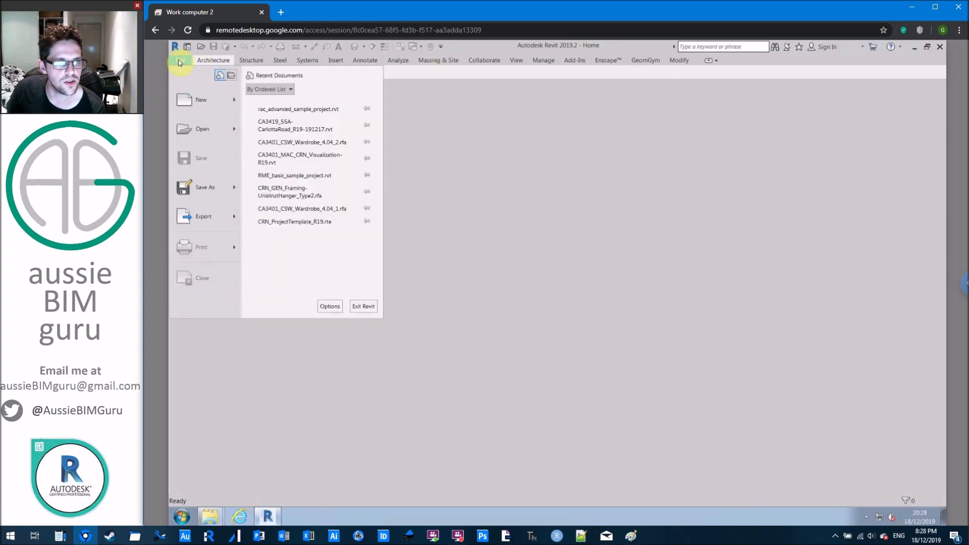
pyautogui.click(187, 47)
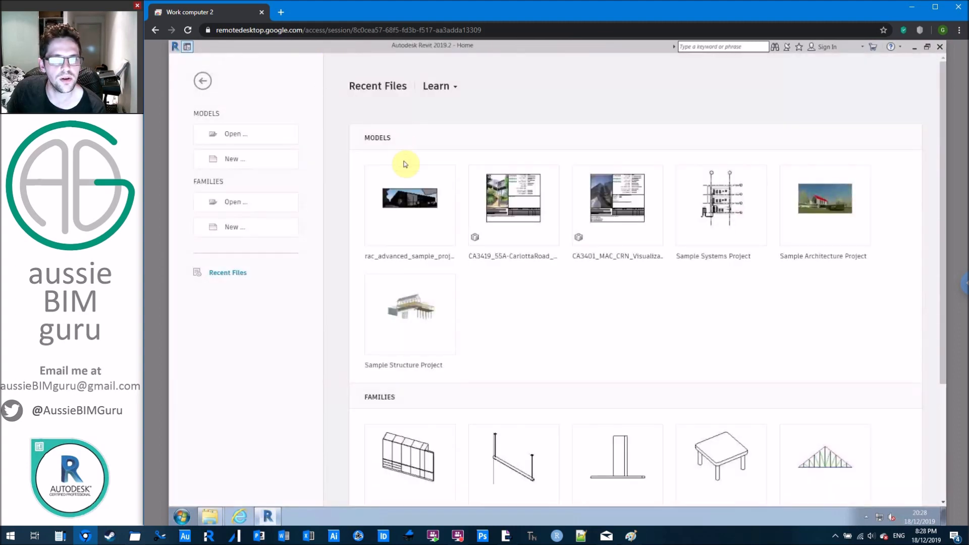
pyautogui.click(426, 197)
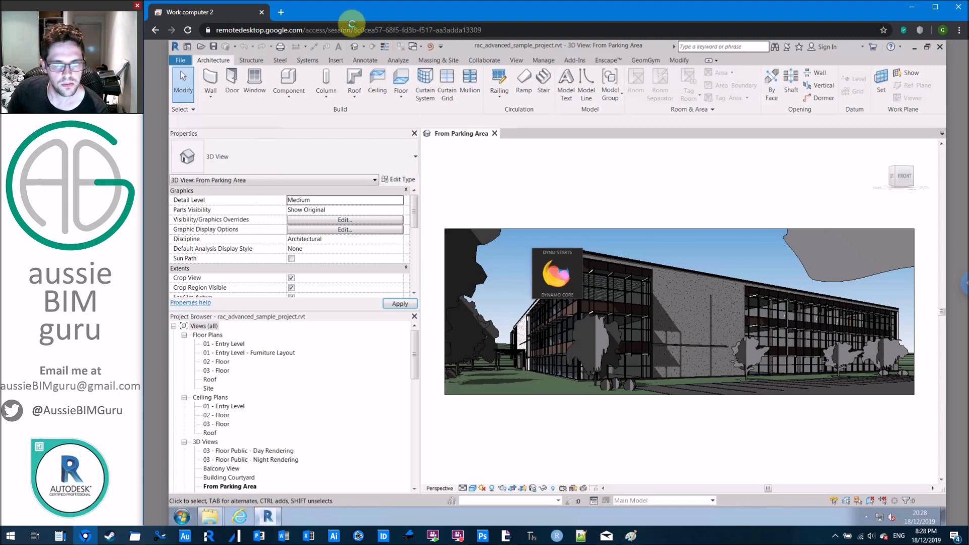
# Switch to File Explorer and open buttons.txt from the toolbar wip folder inside dyno, using Notepad.
pyautogui.click(210, 515)
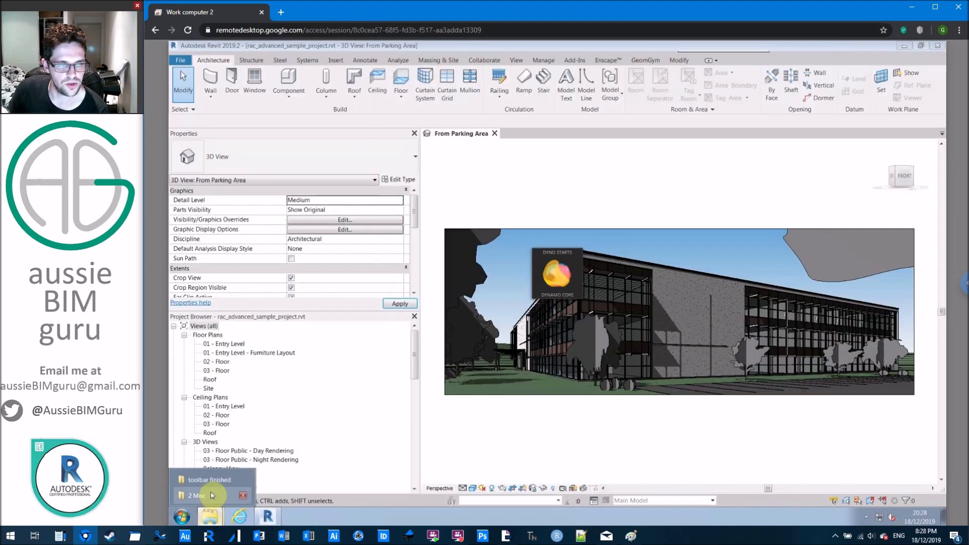
pyautogui.click(204, 494)
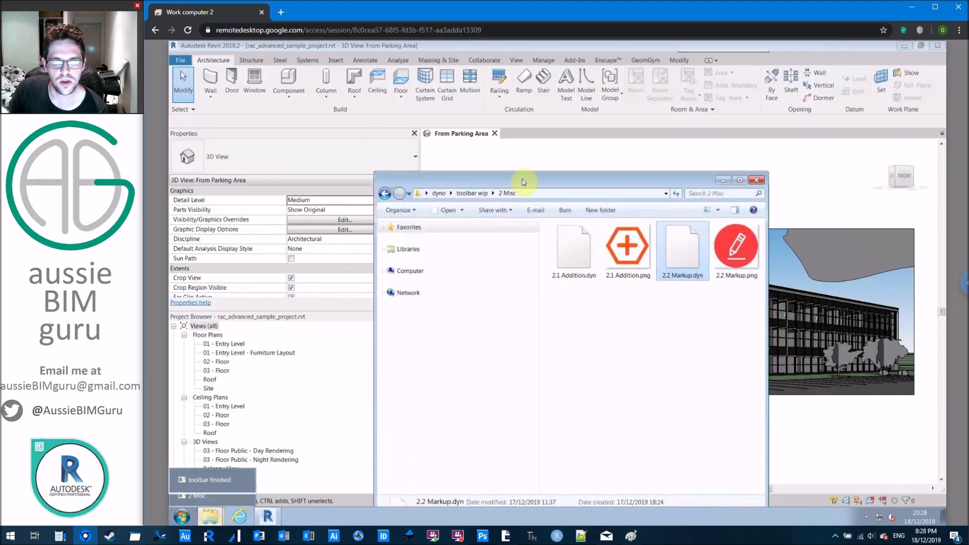
pyautogui.click(471, 192)
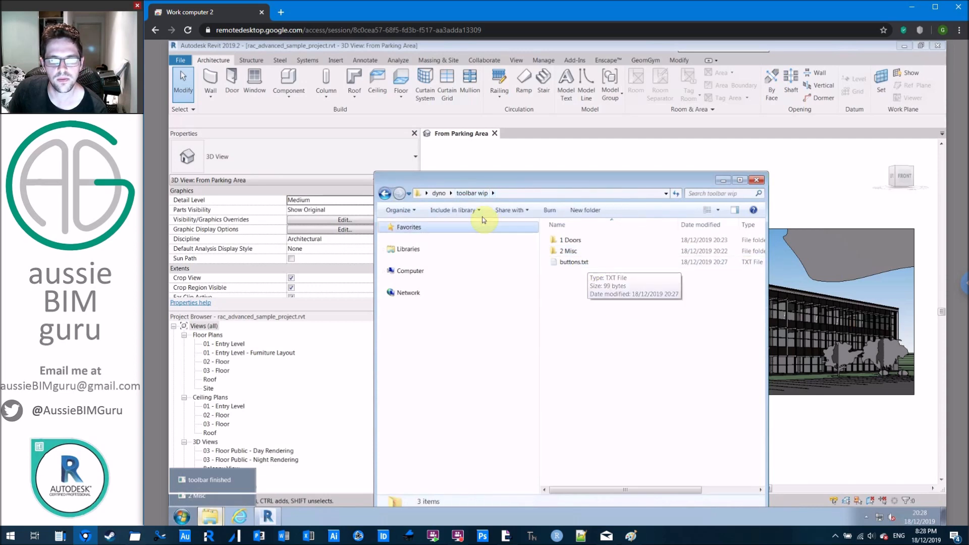
pyautogui.click(439, 193)
pyautogui.doubleClick(595, 272)
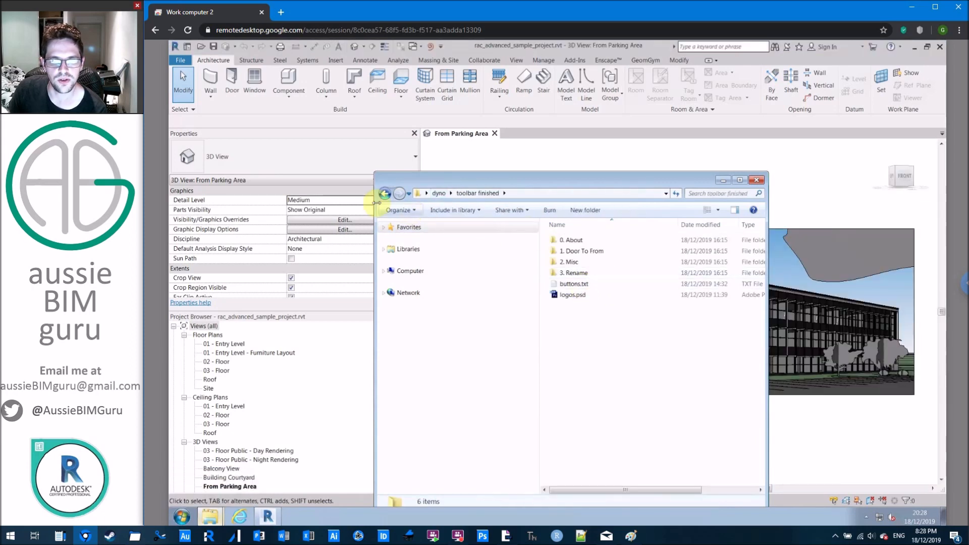
pyautogui.click(384, 194)
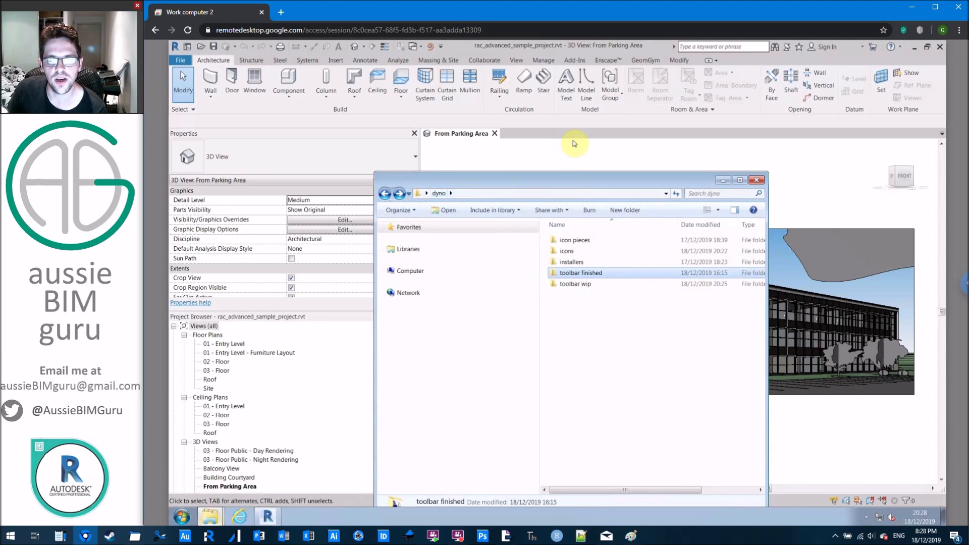
pyautogui.doubleClick(602, 285)
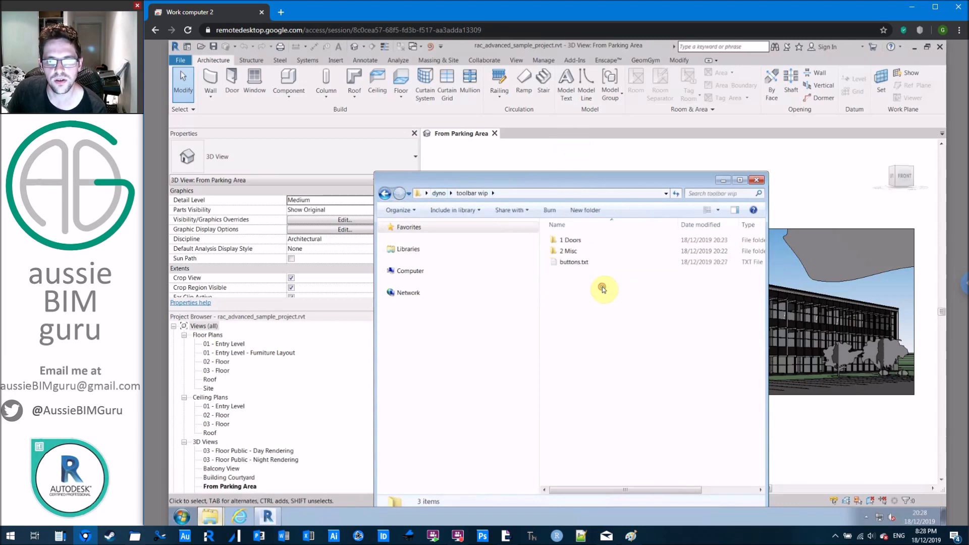
pyautogui.doubleClick(585, 262)
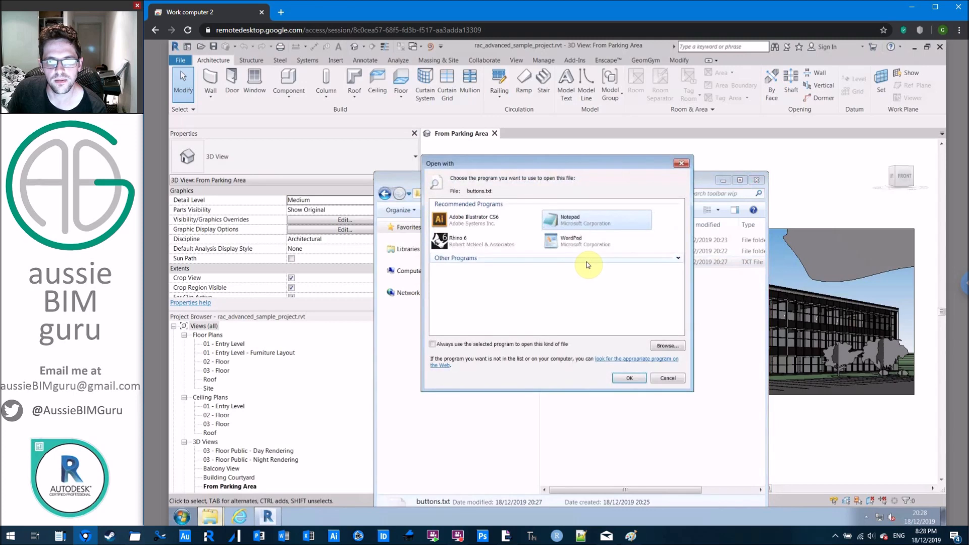
pyautogui.doubleClick(580, 218)
# Save buttons.txt over the existing file with the All Files type and UTF-8 encoding, and close it.
pyautogui.click(198, 140)
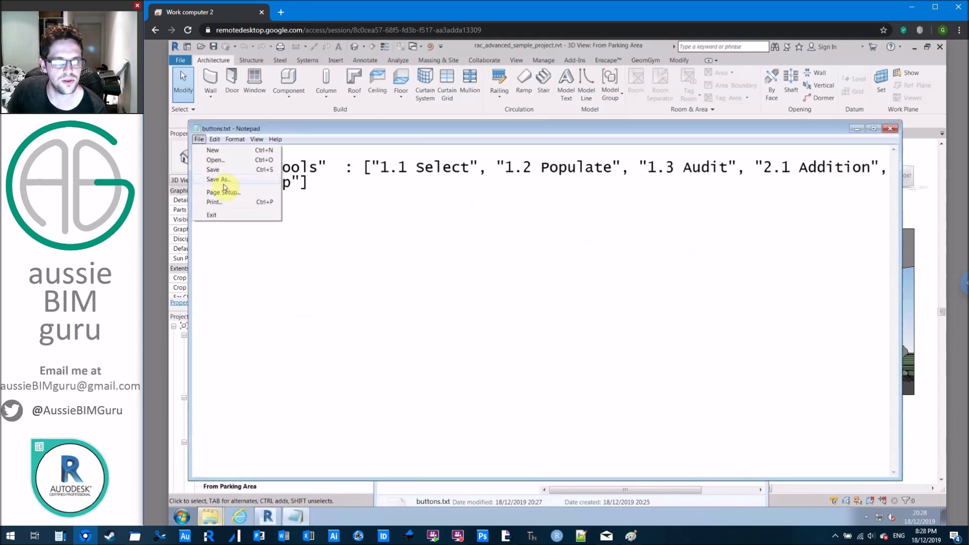
pyautogui.click(222, 181)
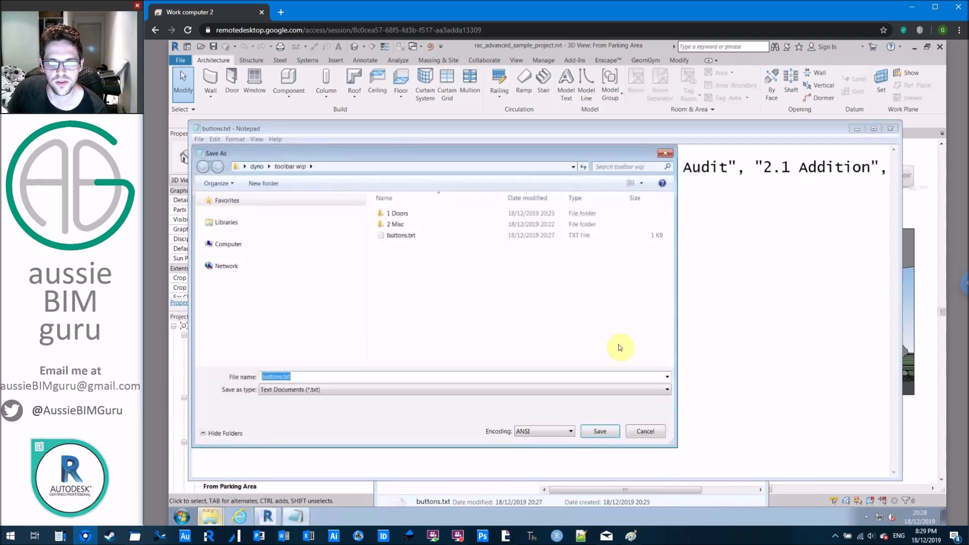
pyautogui.click(529, 389)
pyautogui.click(530, 390)
pyautogui.click(499, 392)
pyautogui.click(502, 408)
pyautogui.click(535, 432)
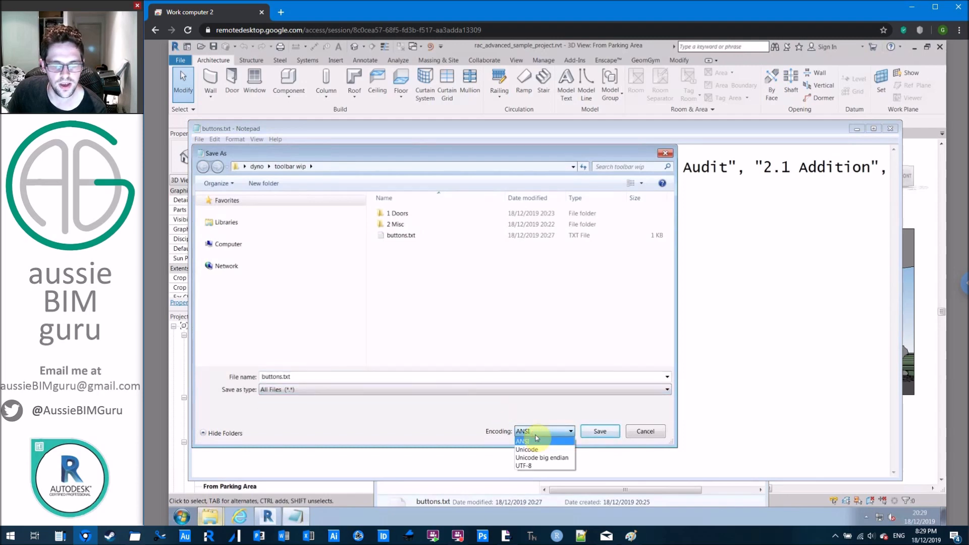
pyautogui.click(541, 468)
pyautogui.click(415, 237)
pyautogui.click(593, 432)
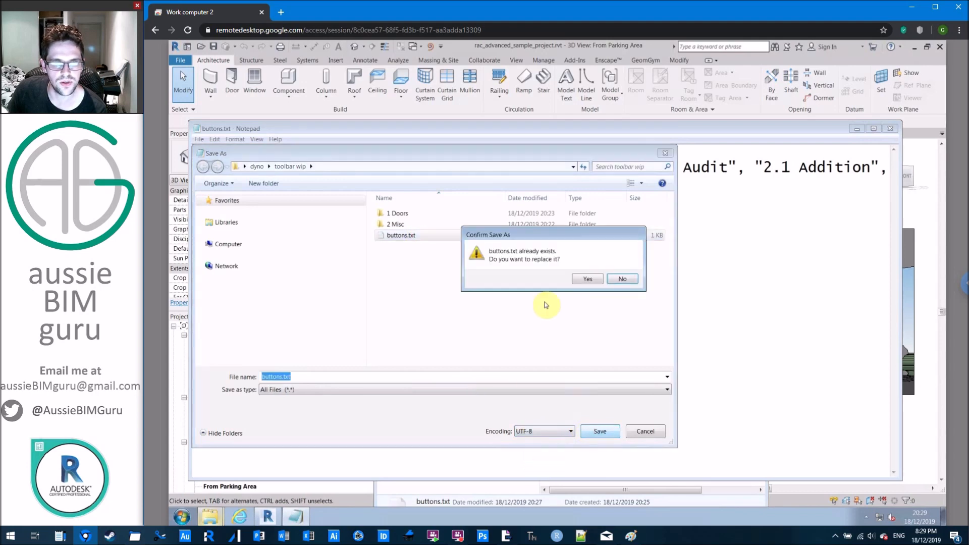
pyautogui.click(589, 283)
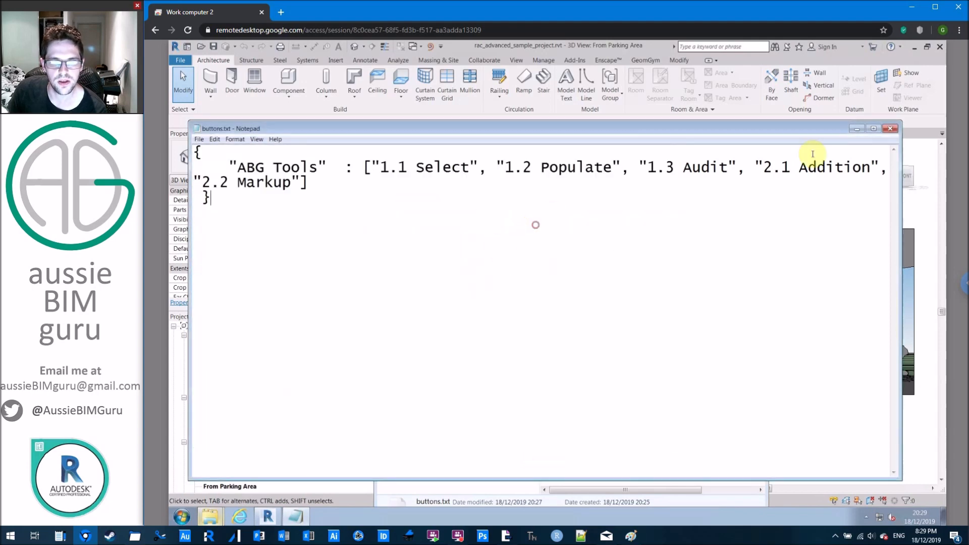
pyautogui.click(889, 128)
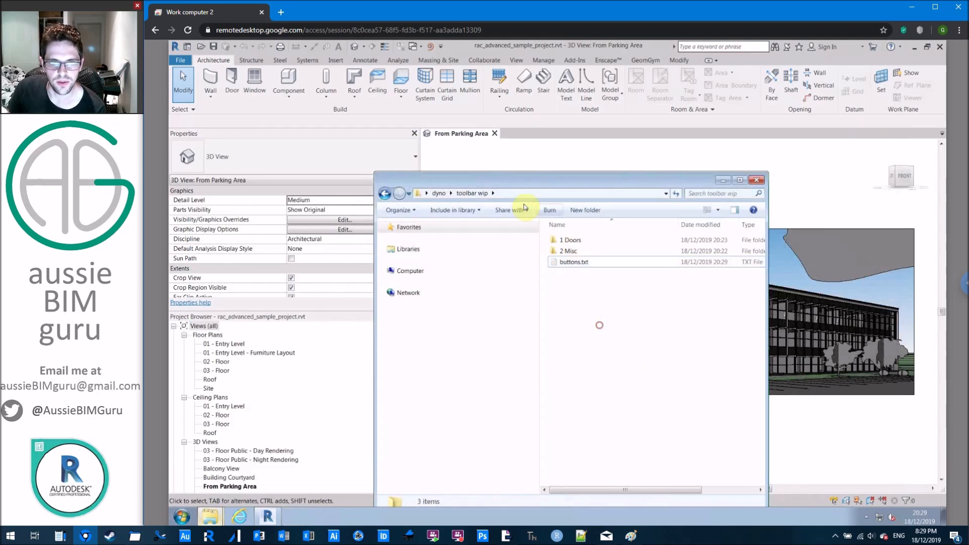
# Examine the tab and button list in the toolbar finished folder's buttons.txt using Notepad, and close the file.
pyautogui.click(433, 193)
pyautogui.doubleClick(589, 274)
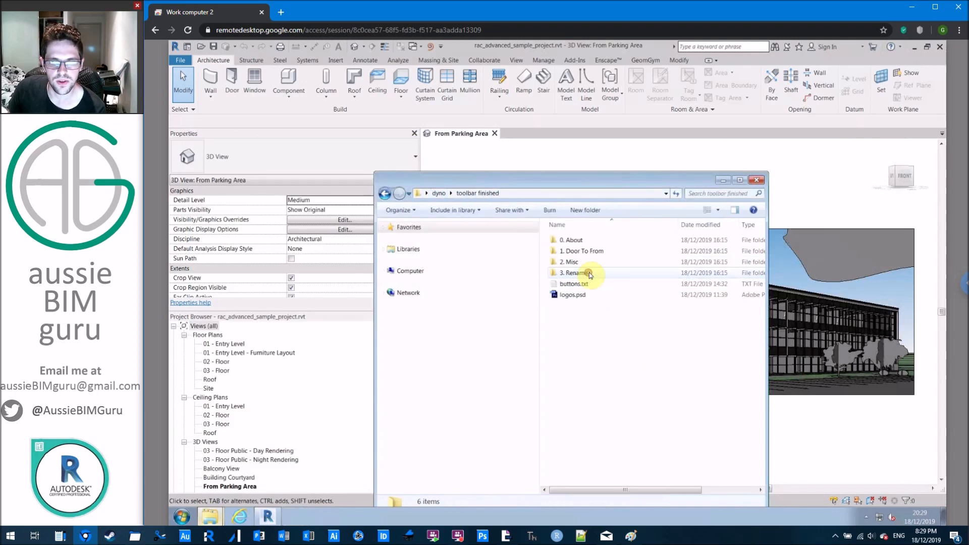
pyautogui.doubleClick(580, 284)
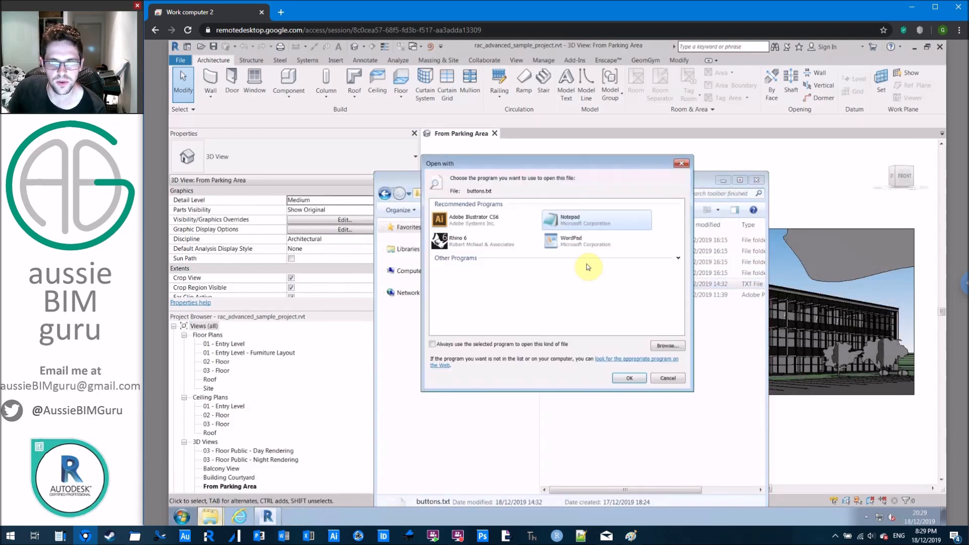
pyautogui.doubleClick(590, 220)
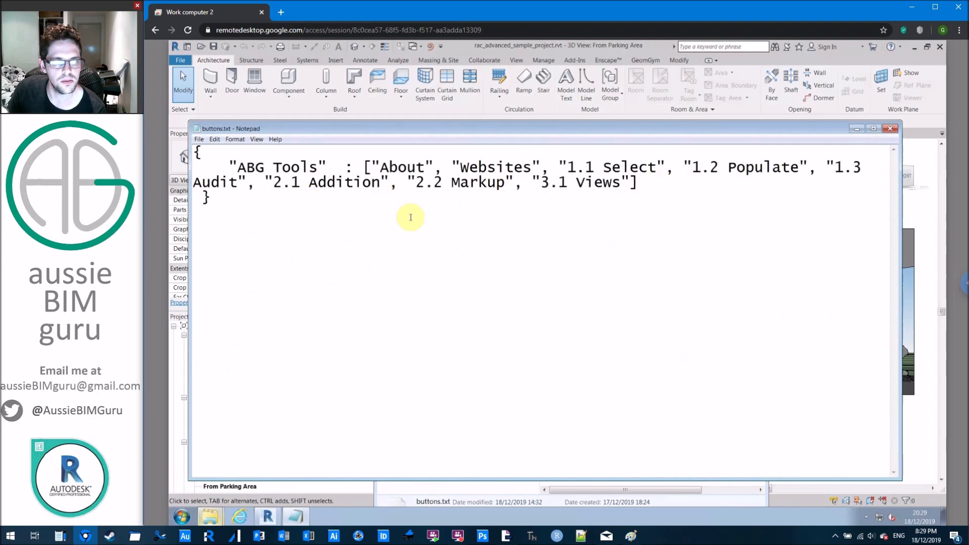
pyautogui.click(873, 128)
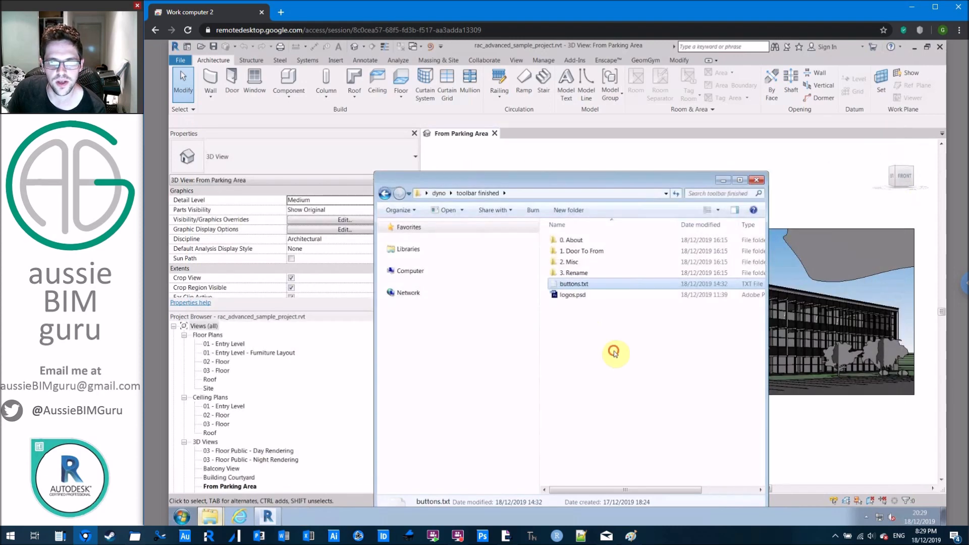
# Examine the button list in the toolbar wip folder's buttons.txt using Notepad for comparison, and close the file.
pyautogui.click(438, 193)
pyautogui.doubleClick(605, 285)
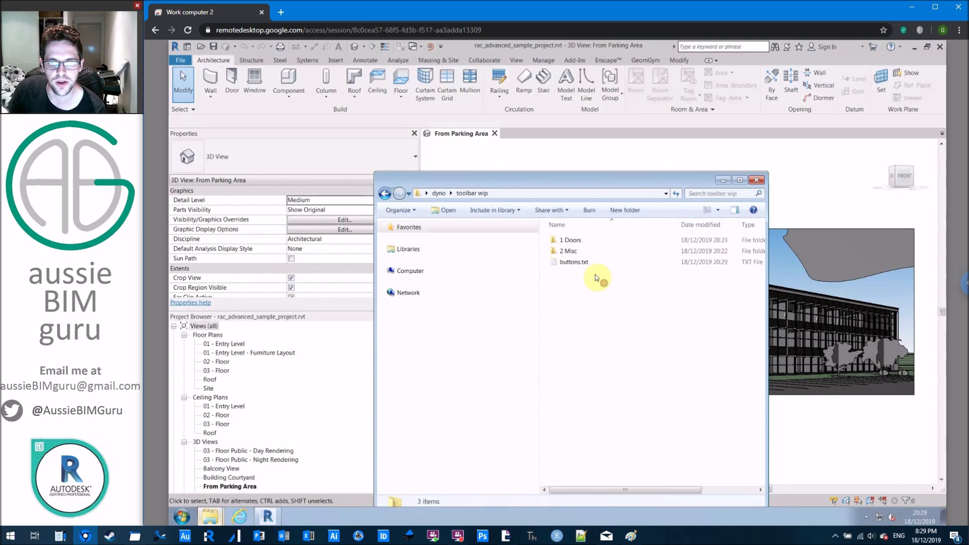
pyautogui.doubleClick(589, 264)
pyautogui.doubleClick(570, 225)
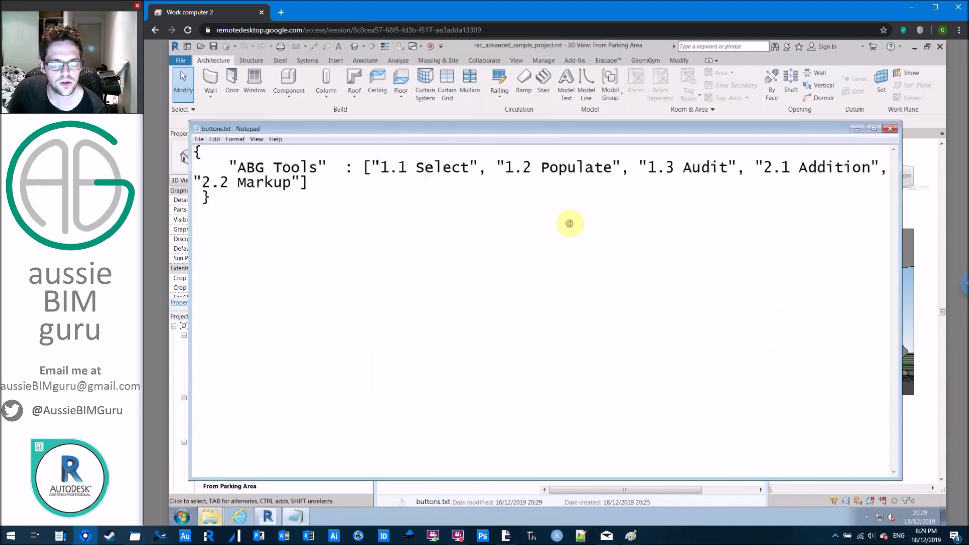
pyautogui.click(891, 134)
# Close and relaunch Revit to reload the Dyno add-in, and reopen rac_advanced_sample_project.
pyautogui.click(801, 185)
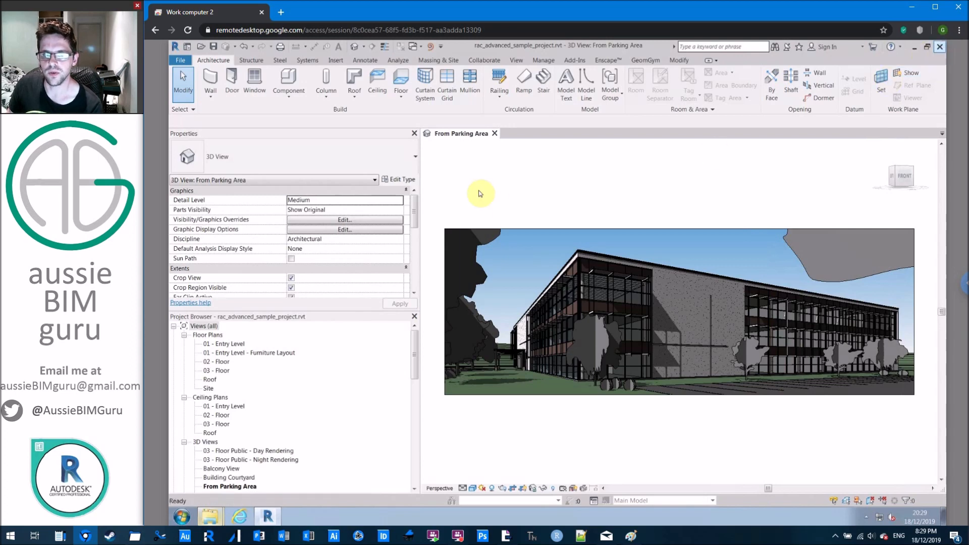
pyautogui.click(588, 283)
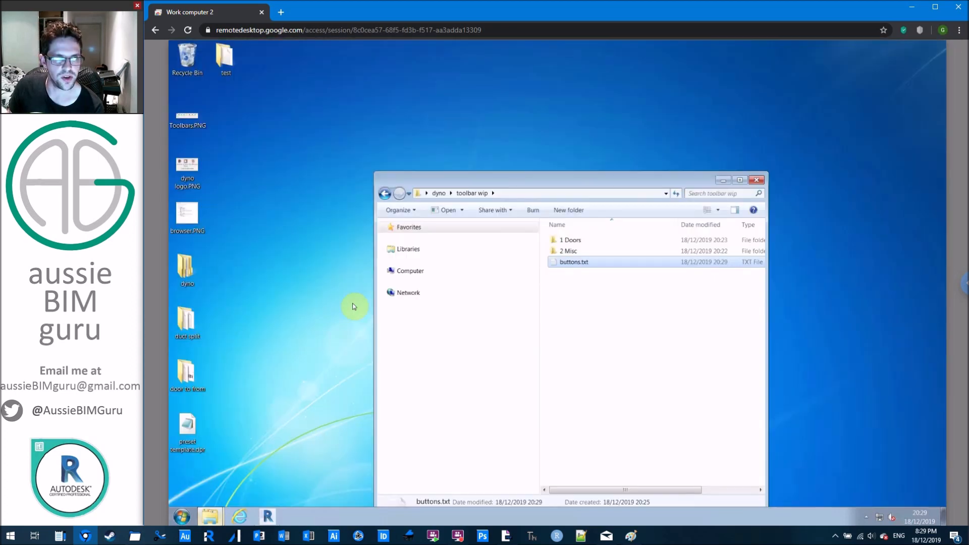
pyautogui.click(267, 515)
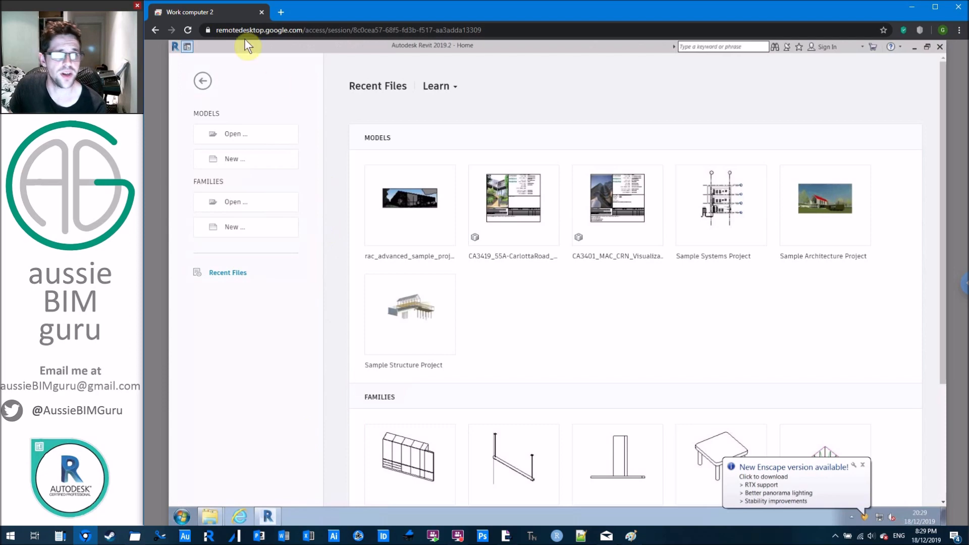
pyautogui.click(411, 190)
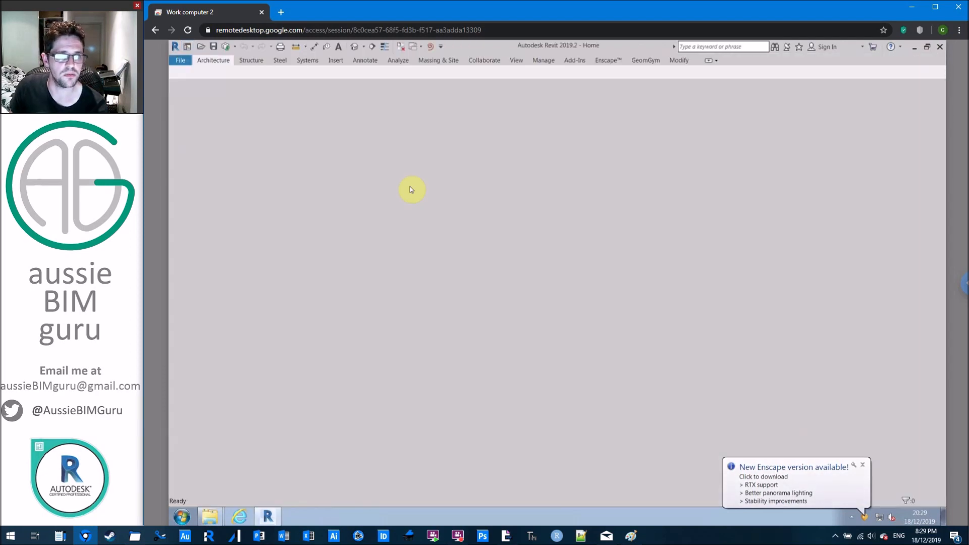
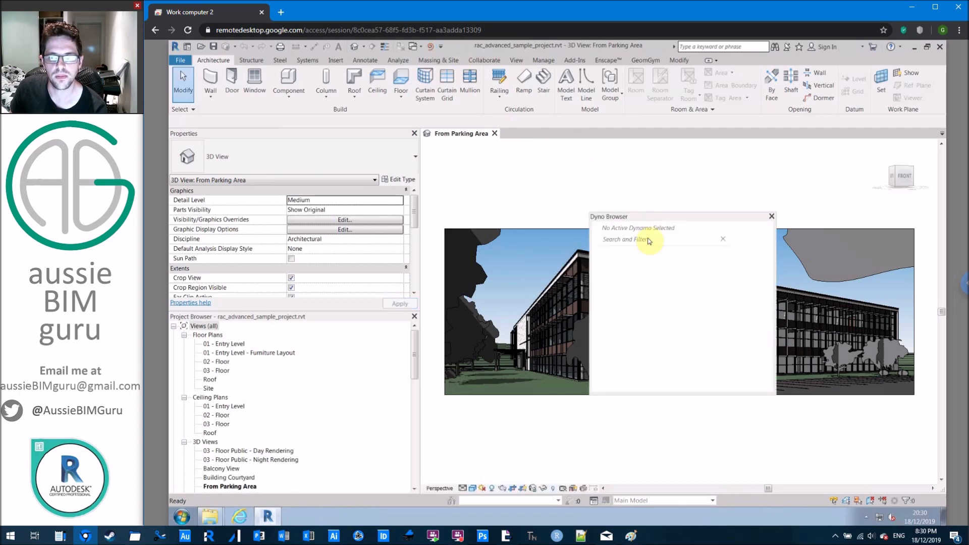
# Add the toolbar wip folder inside the desktop's dyno folder as a storage folder in the Dyno settings.
pyautogui.rightClick(654, 275)
pyautogui.click(698, 322)
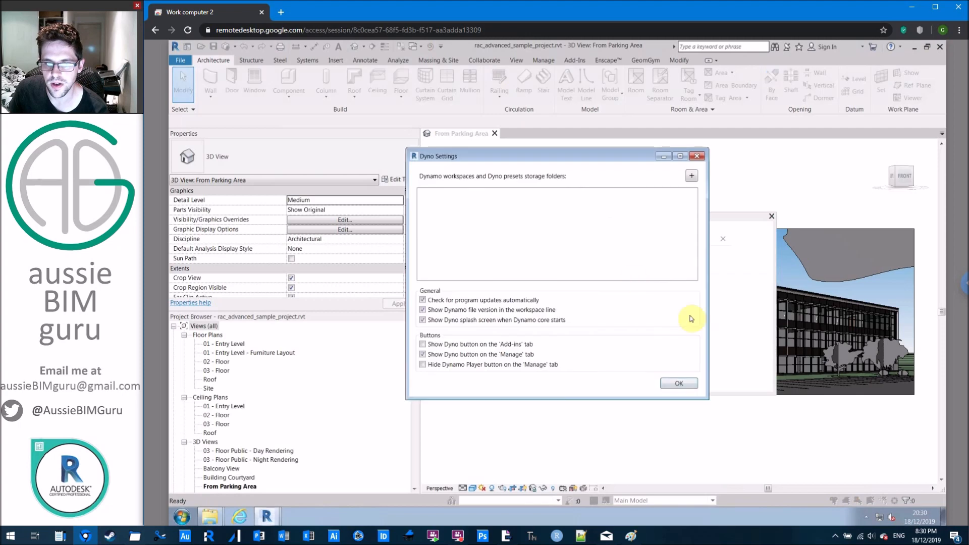
pyautogui.click(691, 176)
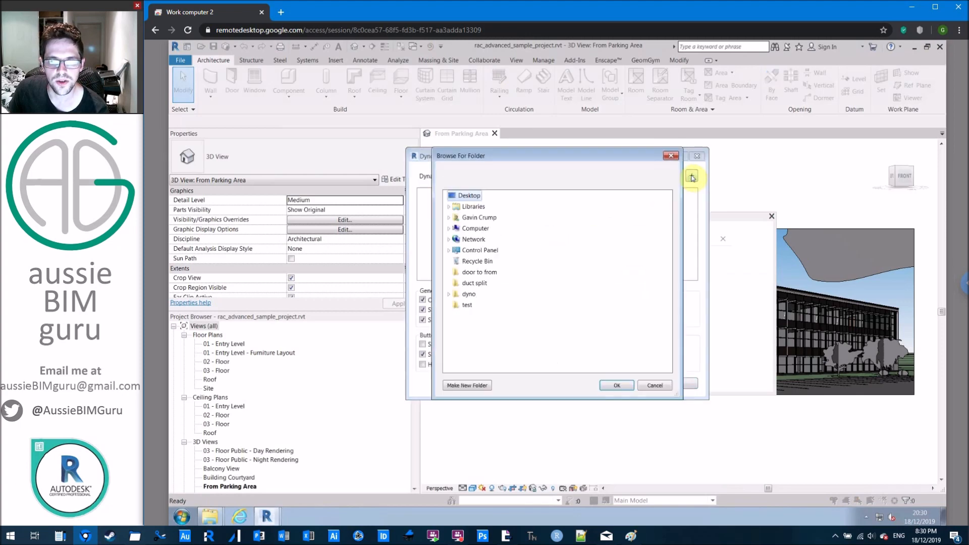
pyautogui.click(448, 295)
pyautogui.click(480, 349)
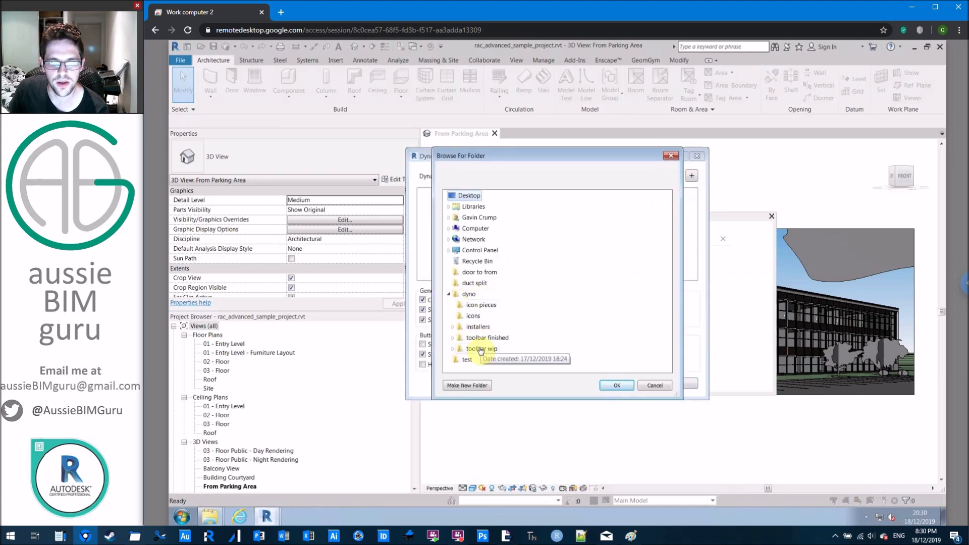
pyautogui.click(616, 385)
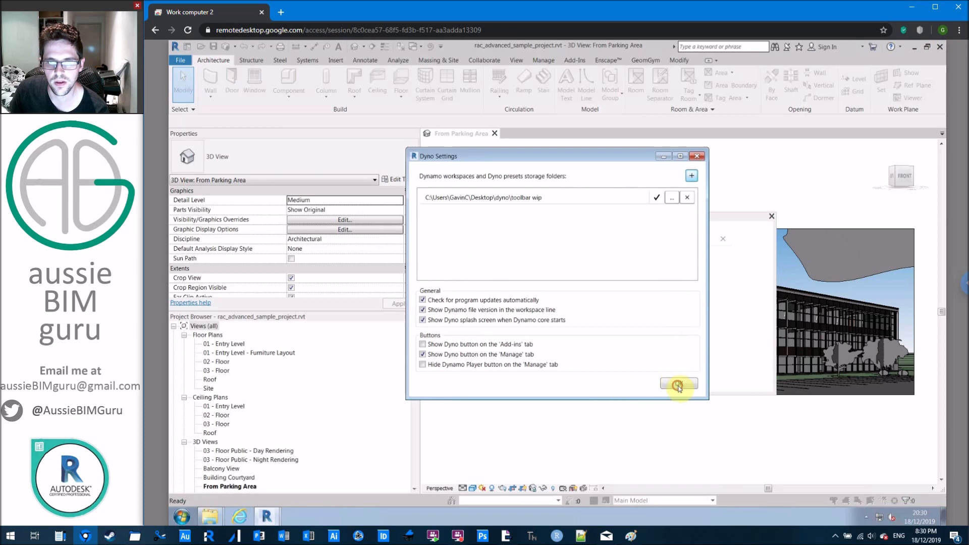
pyautogui.click(676, 383)
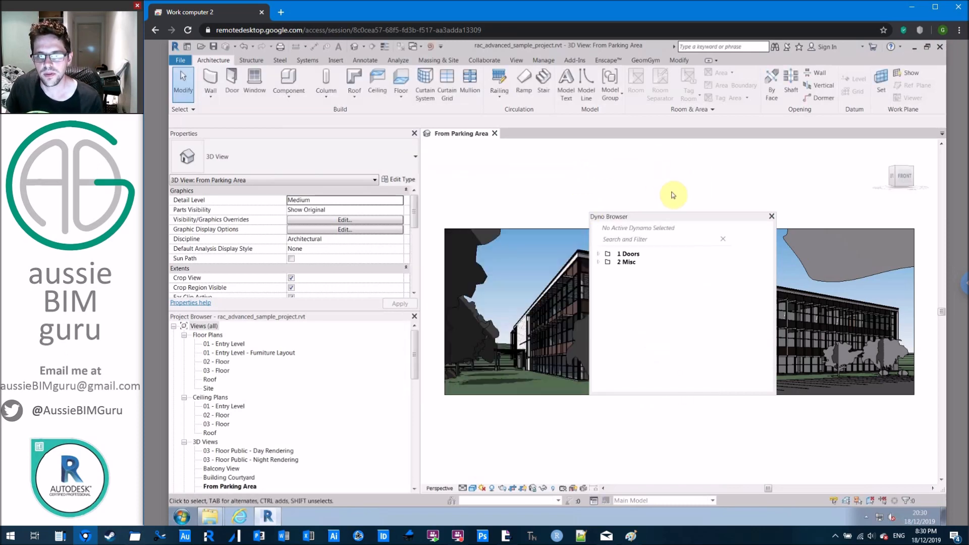
# Try to save the project over rac_advanced_sample_project.rvt in the Samples folder.
pyautogui.hotkey('ctrl', 's')
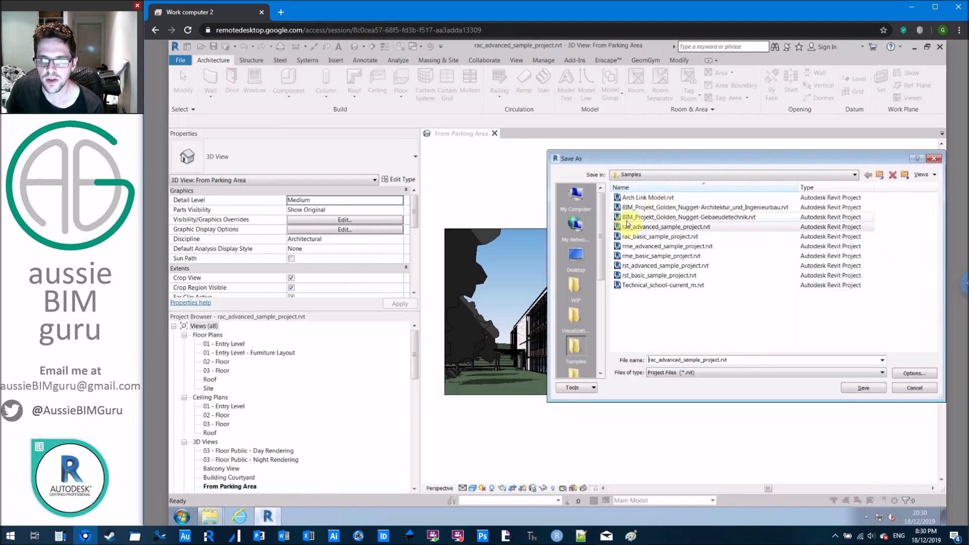
pyautogui.click(862, 388)
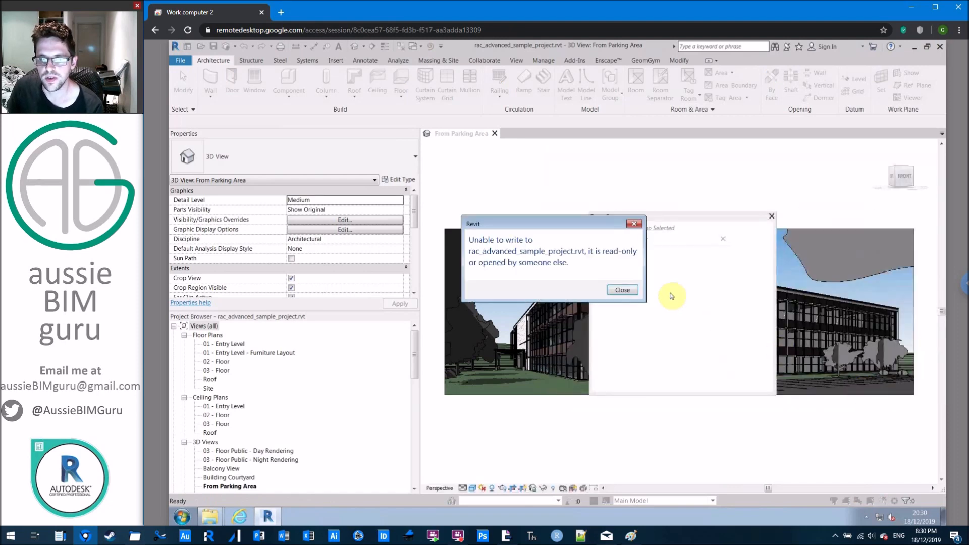
pyautogui.click(622, 291)
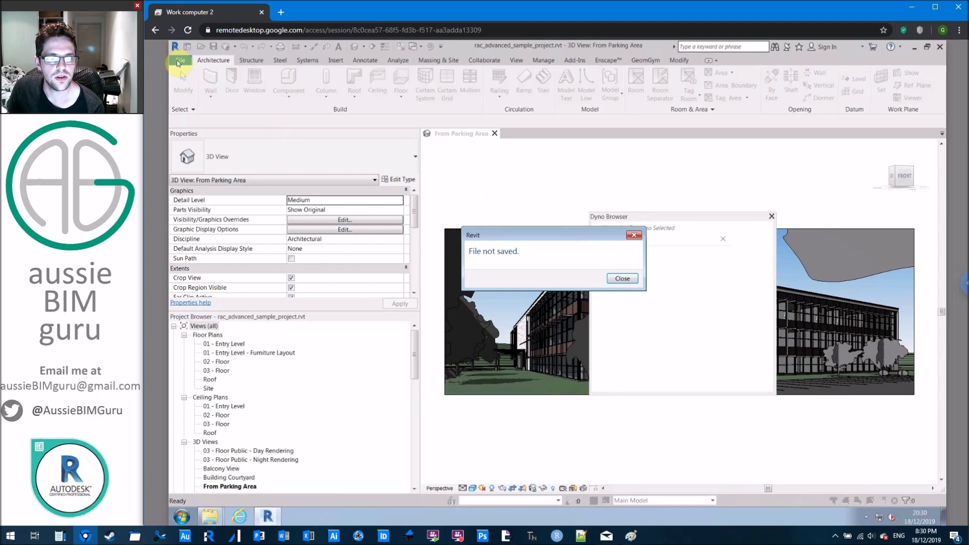
pyautogui.click(622, 278)
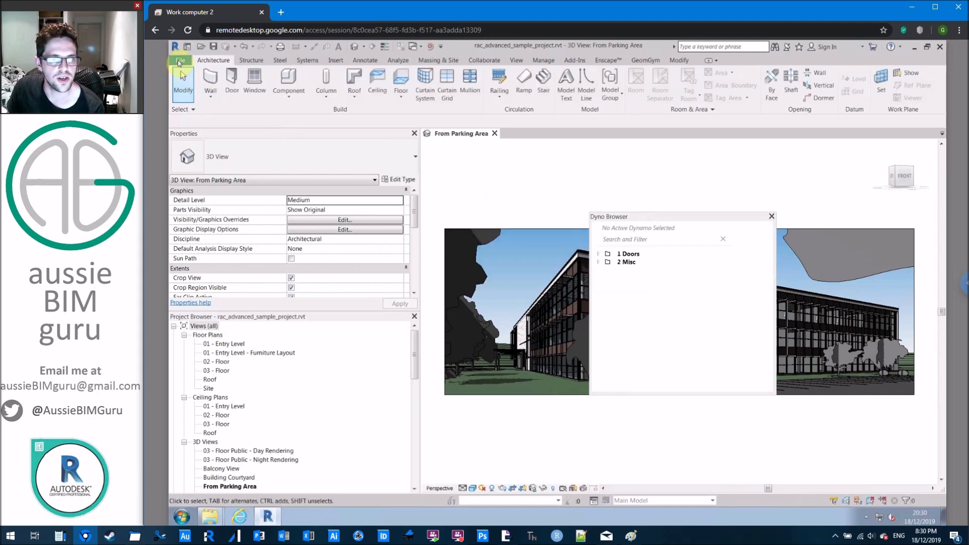
# Save a copy of the project to the Desktop as rac_advanced_sample_project.rvt.
pyautogui.click(180, 60)
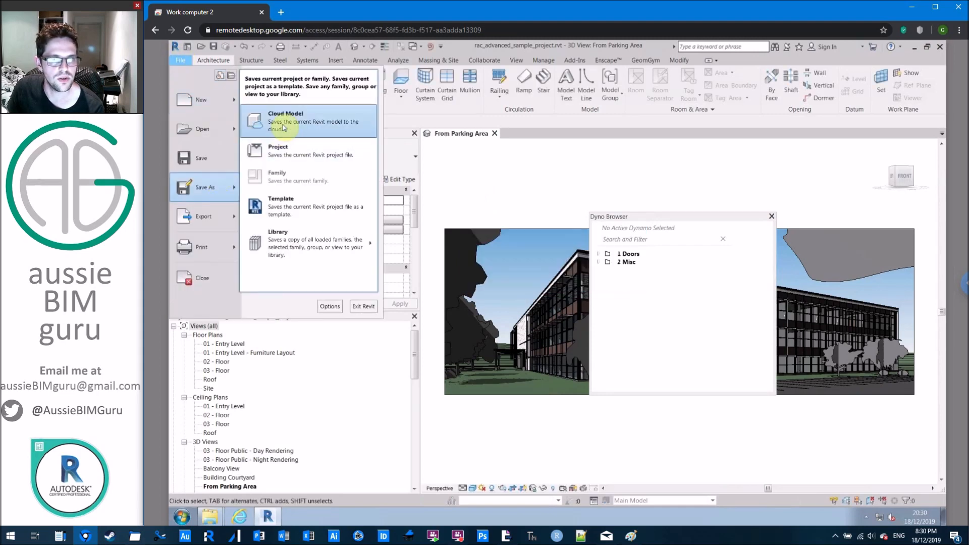
pyautogui.click(493, 186)
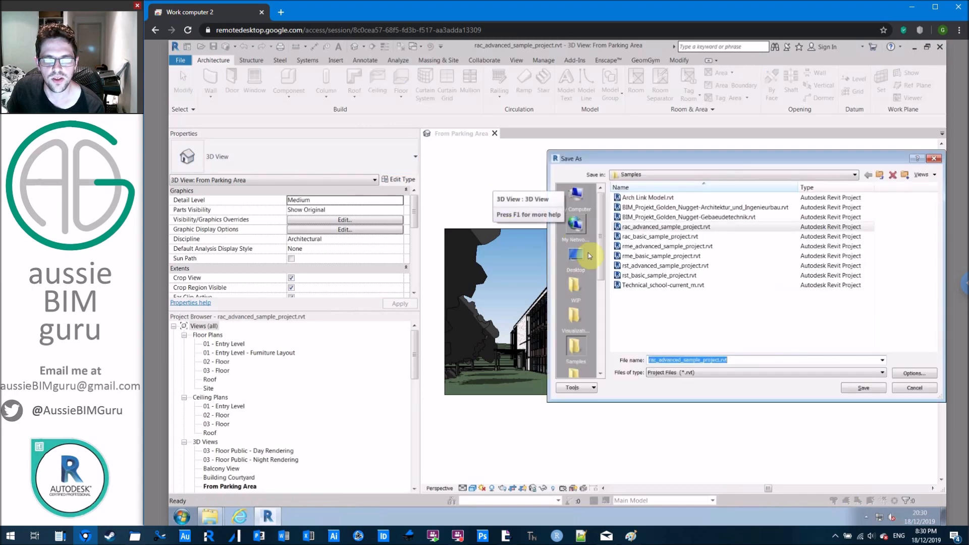
pyautogui.click(576, 255)
pyautogui.click(864, 387)
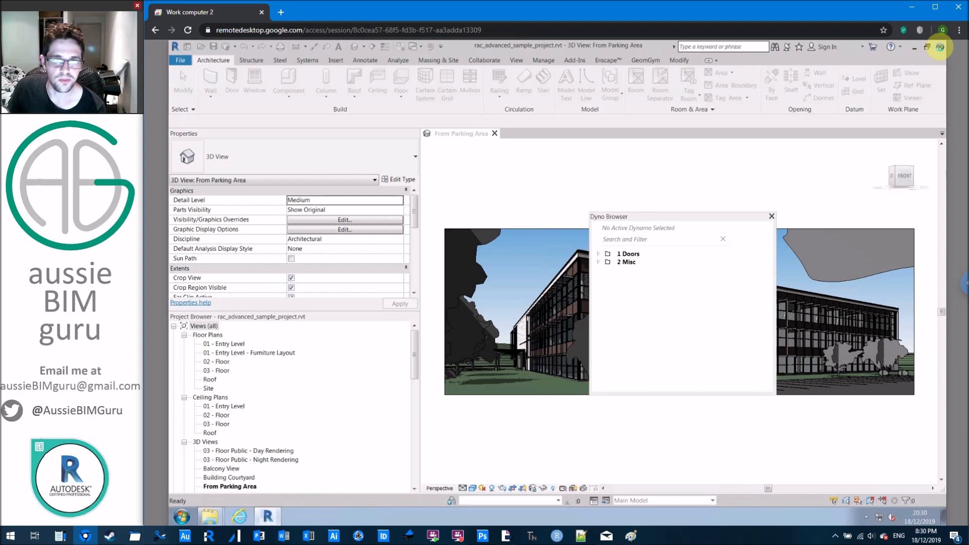
# Close and relaunch Revit, and show the ABG Tools ribbon tab to check its Doors and Misc script buttons.
pyautogui.click(939, 48)
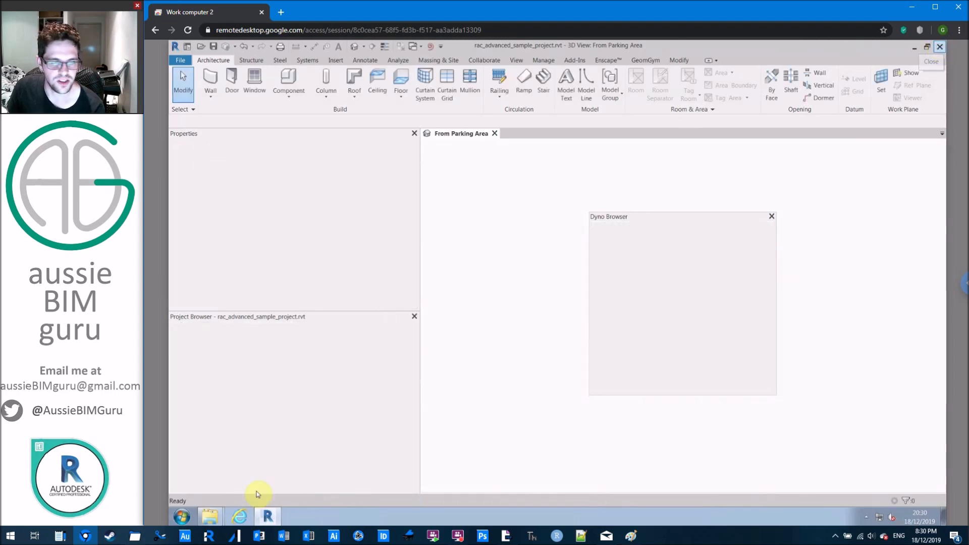
pyautogui.click(268, 516)
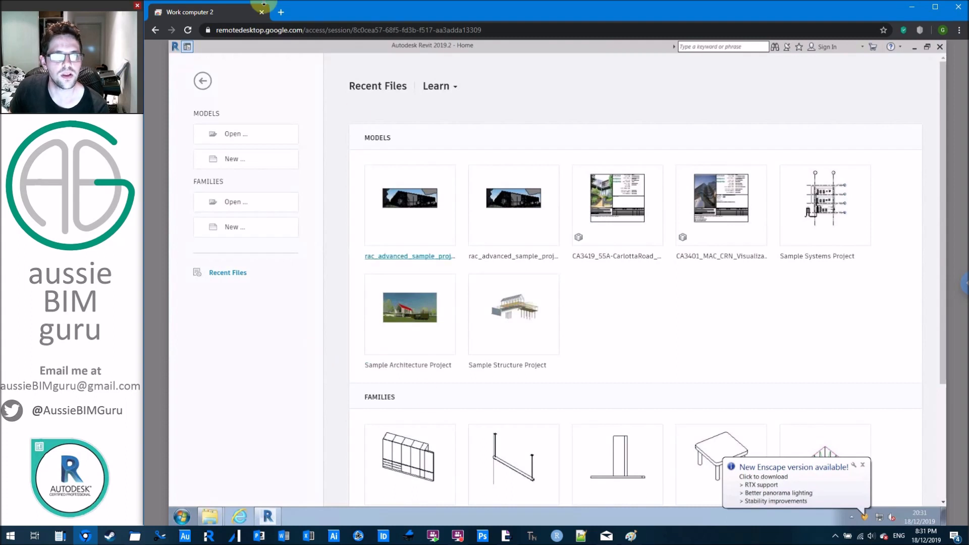
pyautogui.click(188, 46)
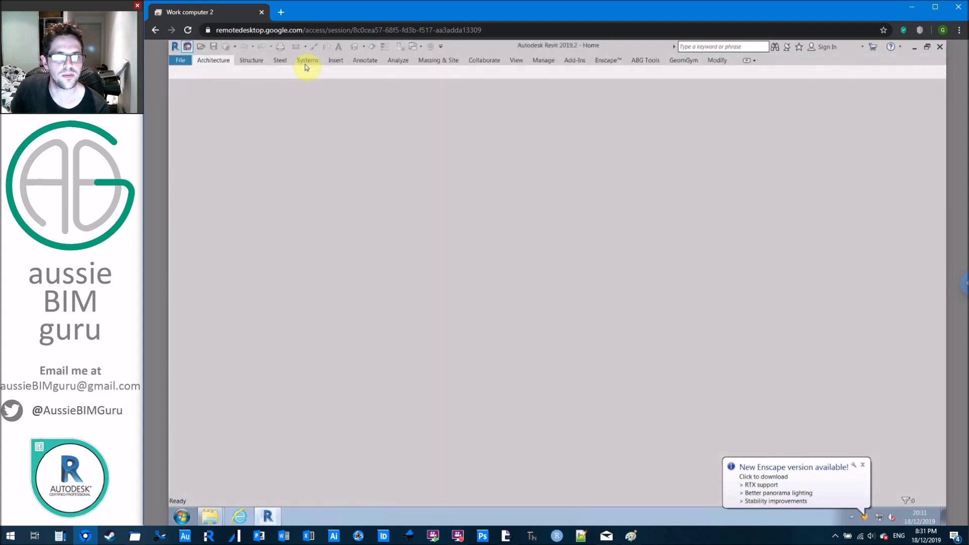
pyautogui.click(638, 62)
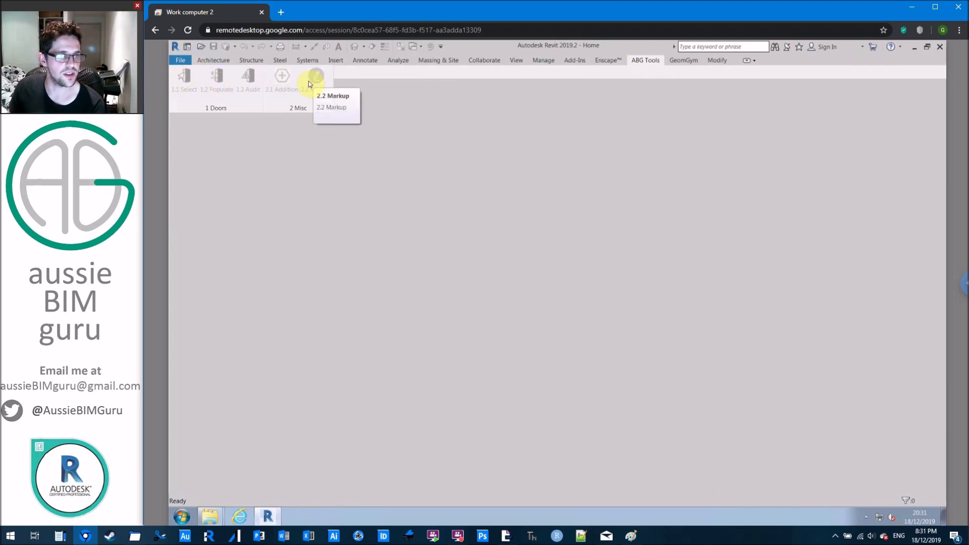
# Reopen rac_advanced_sample_project and dock the Dyno Browser below the Project Browser.
pyautogui.click(182, 61)
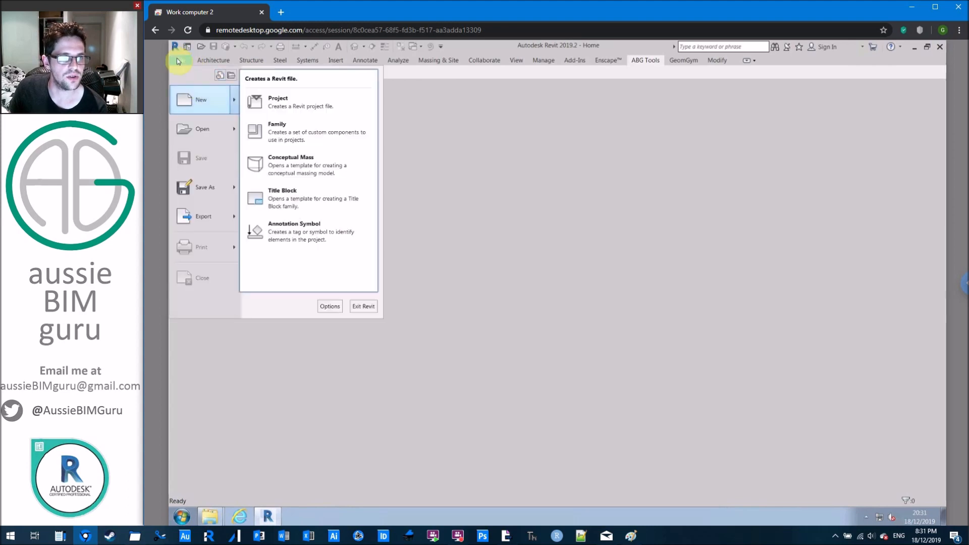
pyautogui.click(302, 110)
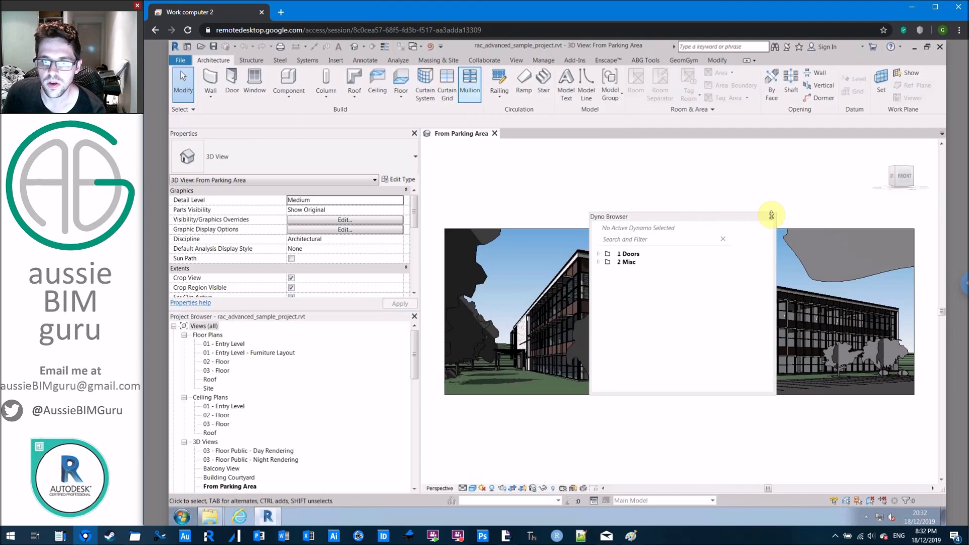
pyautogui.click(747, 221)
pyautogui.moveTo(748, 221); pyautogui.dragTo(305, 488)
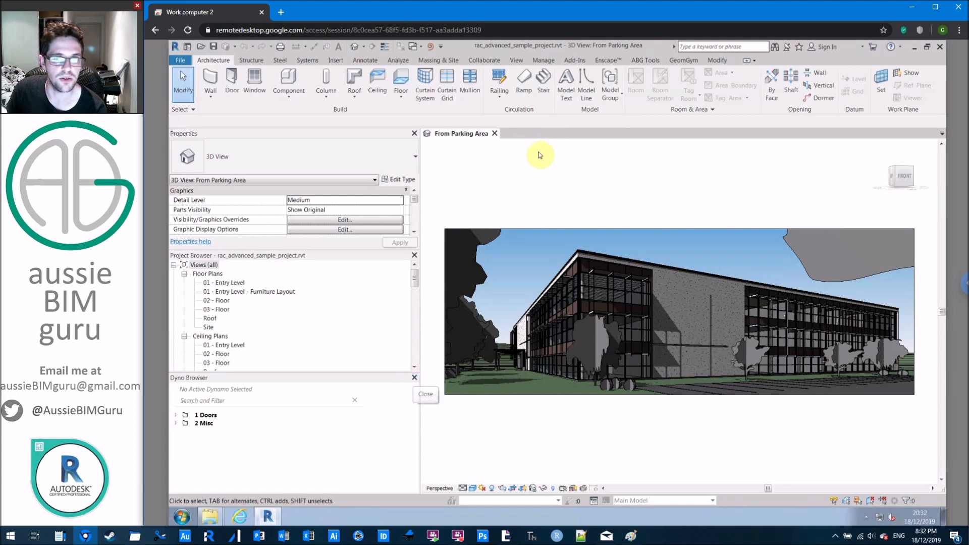
# Open the 01 - Entry Level floor plan with ABG Tools active and close the inactive 3D view.
pyautogui.click(644, 60)
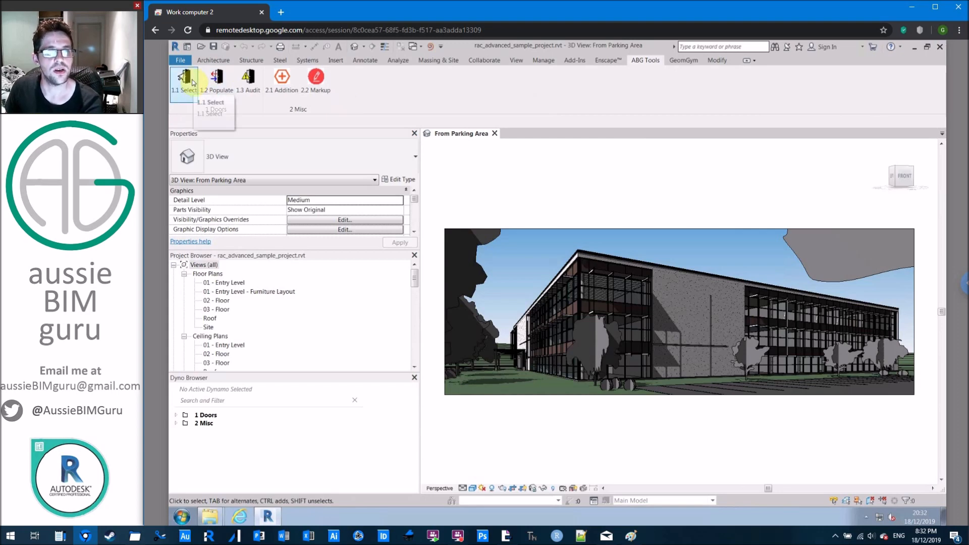
pyautogui.click(224, 282)
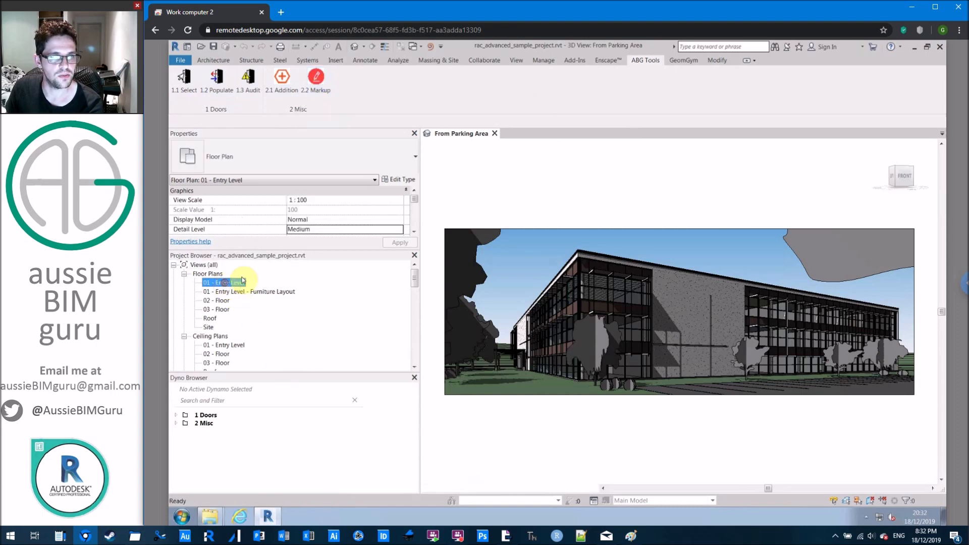
pyautogui.click(400, 47)
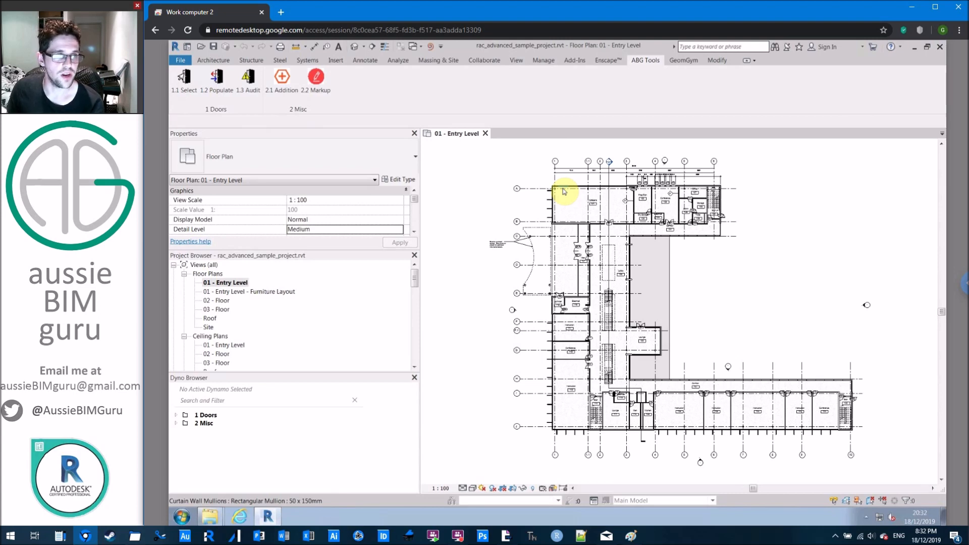
# Select grids A and B in the Entry Level plan and run the 2.2 Markup script on them.
pyautogui.scroll(5, 530, 191)
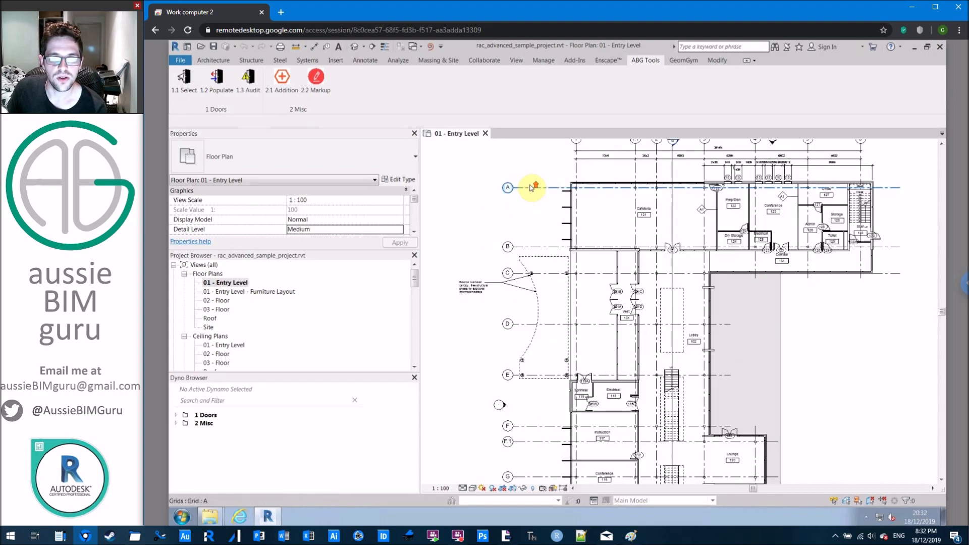
pyautogui.moveTo(560, 234); pyautogui.dragTo(587, 285, button='middle')
pyautogui.moveTo(569, 325); pyautogui.dragTo(534, 232)
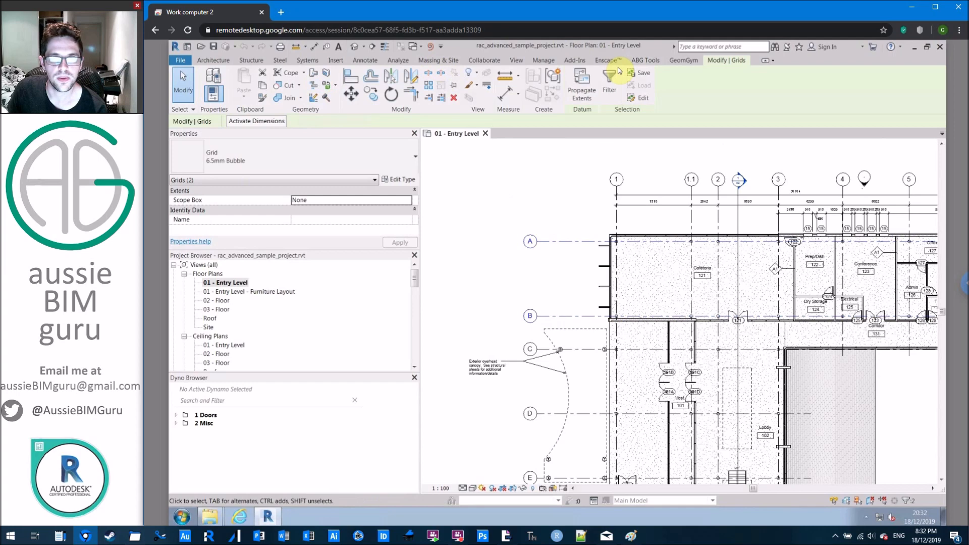
pyautogui.click(644, 60)
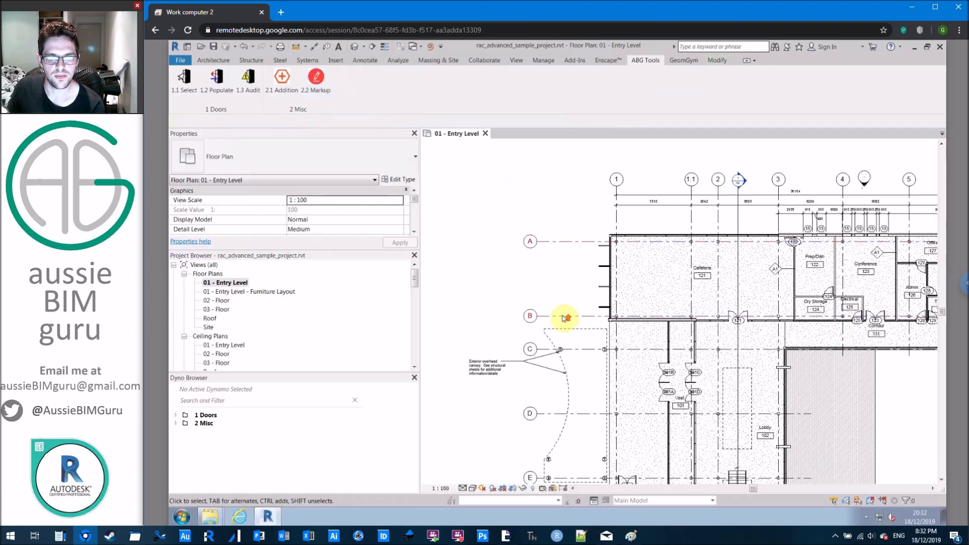
pyautogui.scroll(2, 563, 317)
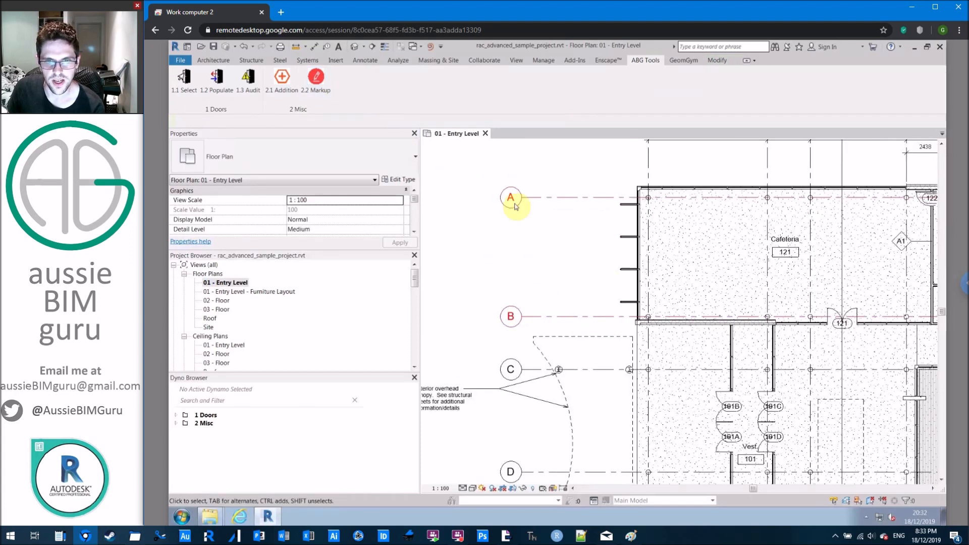
# Select the exterior overhead canopy text note and run the 2.2 Markup script on it.
pyautogui.click(455, 396)
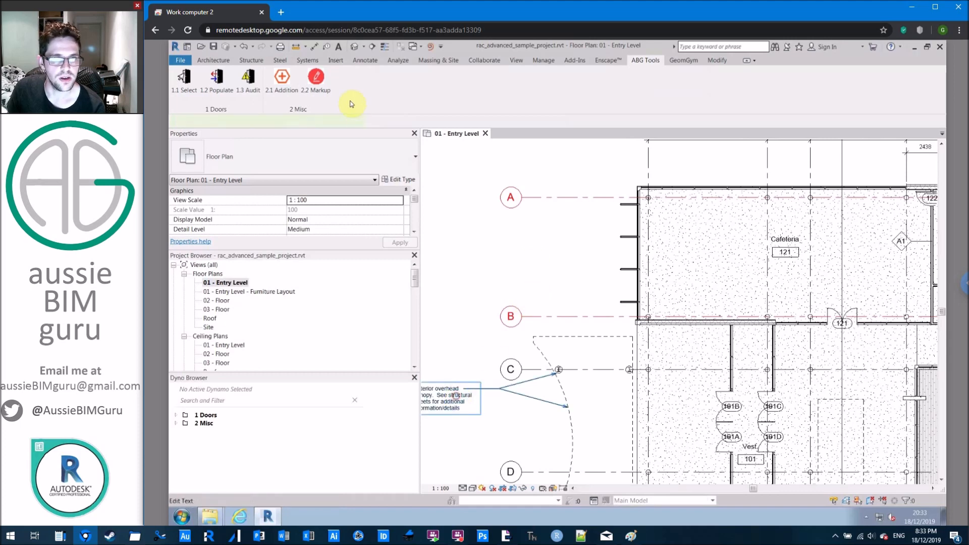
pyautogui.click(653, 61)
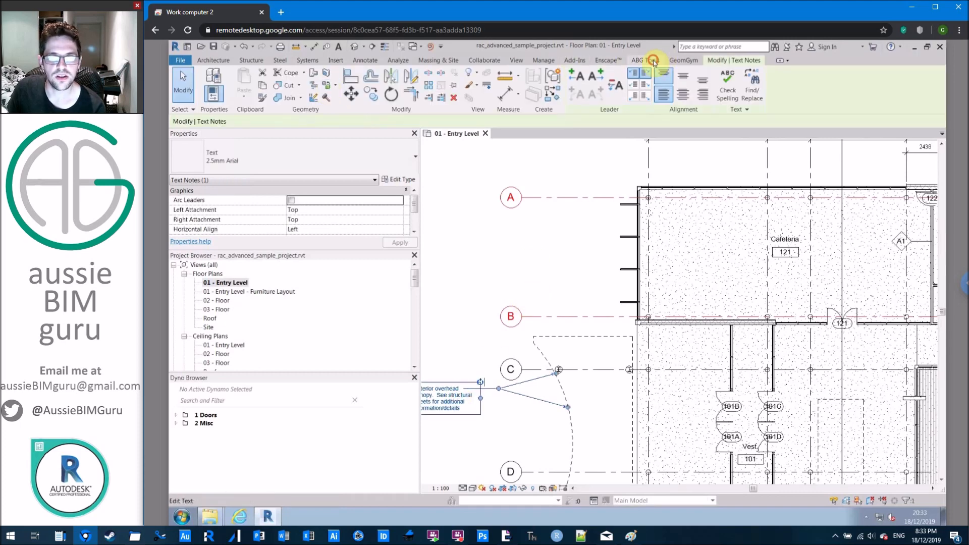
pyautogui.click(504, 235)
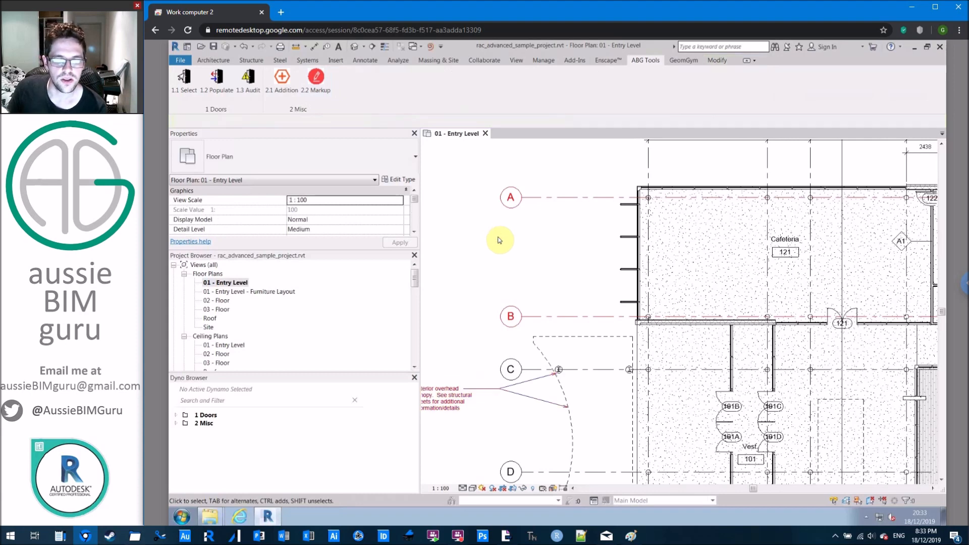
pyautogui.scroll(3, 528, 434)
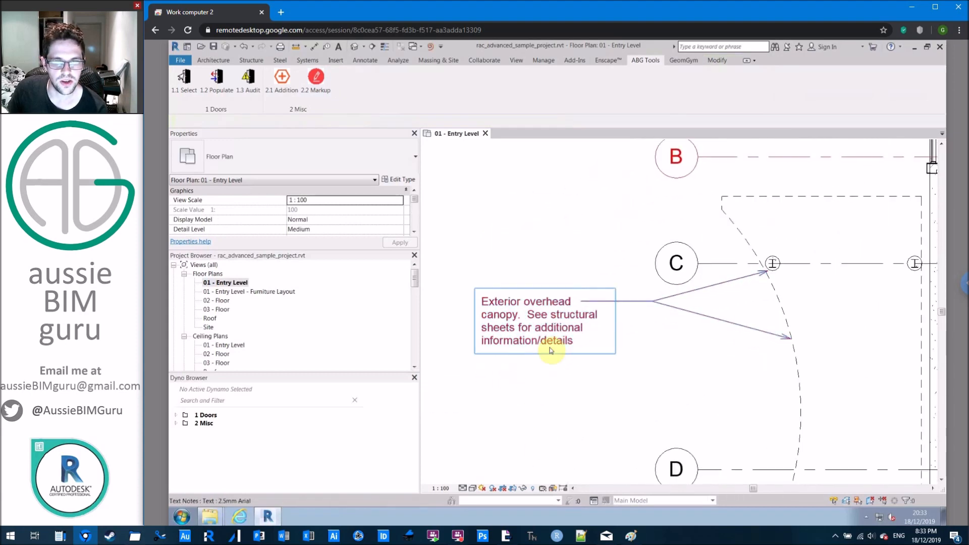
# Select the dimensions and window tags above the Conference and Office rooms, run the 2.2 Markup script on them, and clear the selection.
pyautogui.scroll(-3, 493, 350)
pyautogui.moveTo(484, 352); pyautogui.dragTo(440, 350, button='middle')
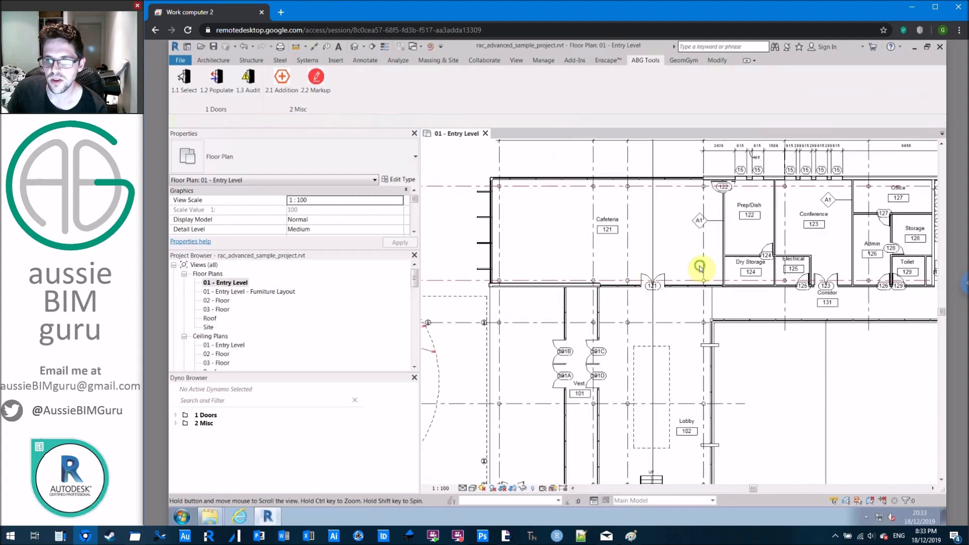
pyautogui.scroll(-3, 658, 209)
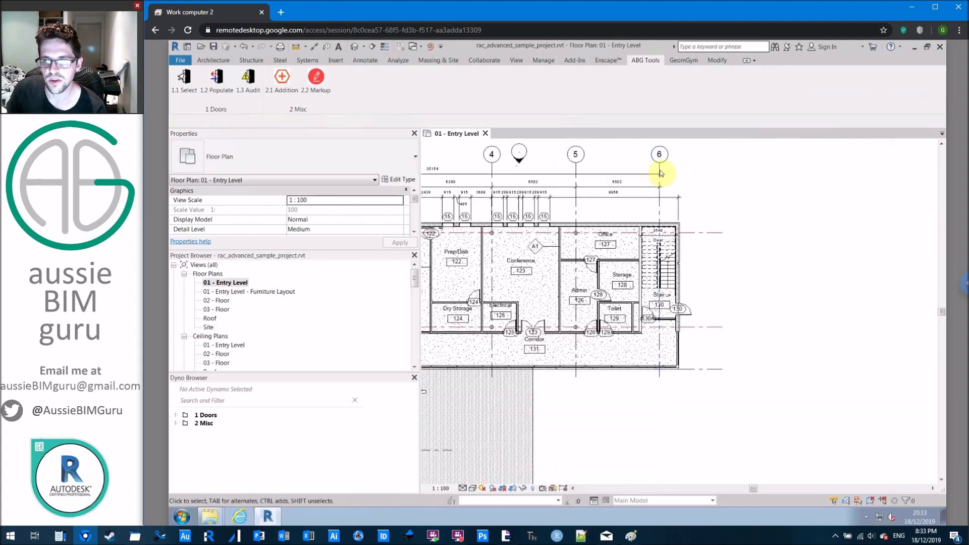
pyautogui.scroll(4, 553, 227)
pyautogui.moveTo(565, 243); pyautogui.dragTo(445, 190)
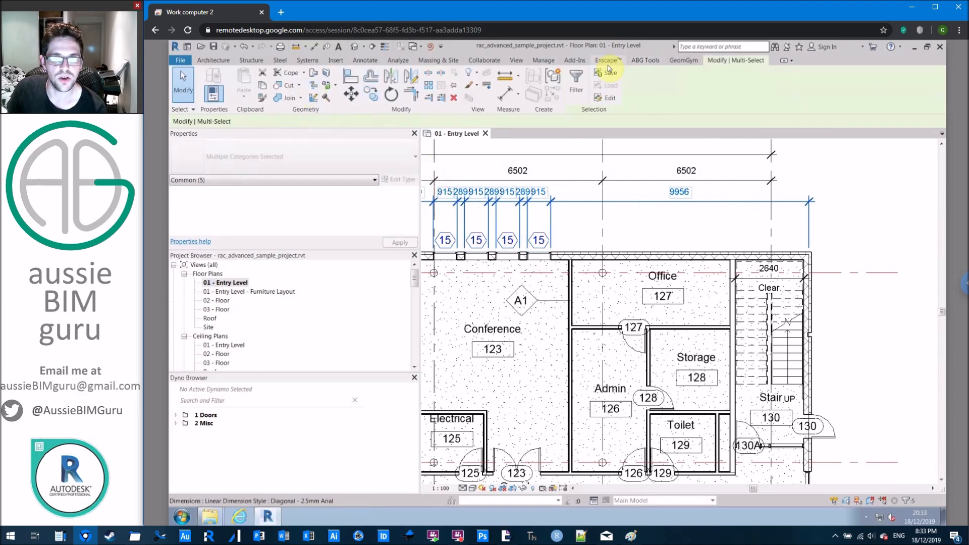
pyautogui.click(645, 60)
pyautogui.click(309, 82)
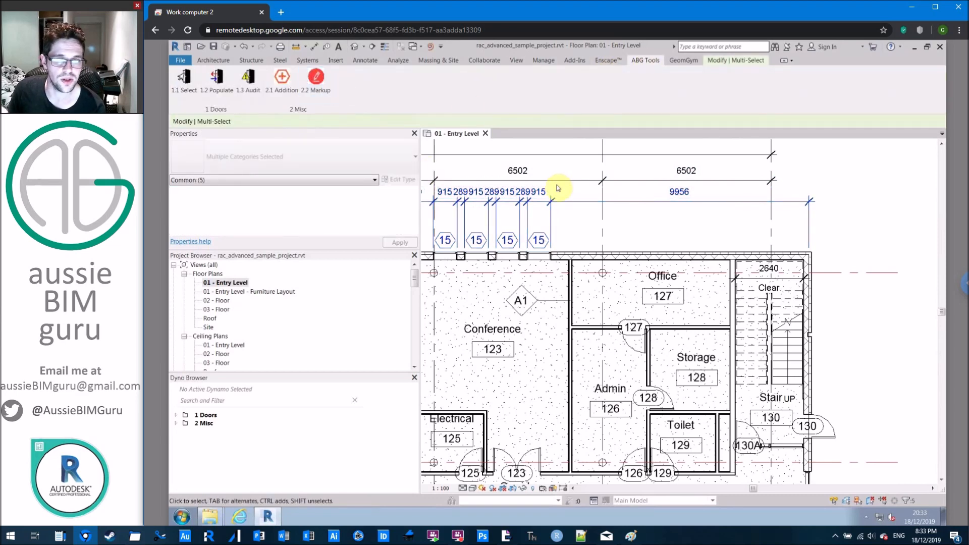
pyautogui.click(595, 226)
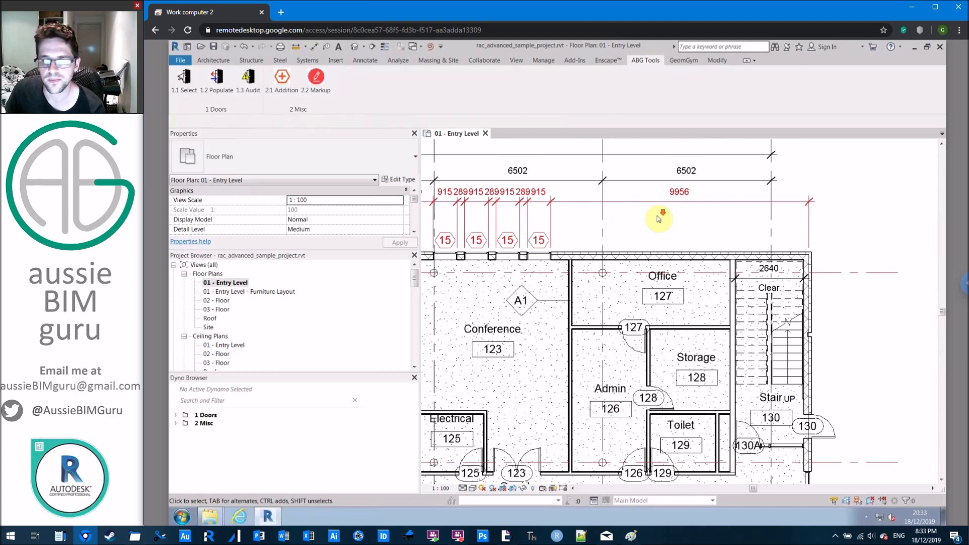
# Run the 1.1 Select script on the Entry Level plan to select the doors, and bring the ABG Tools ribbon back.
pyautogui.scroll(-2, 654, 216)
pyautogui.scroll(-1, 656, 228)
pyautogui.moveTo(661, 228); pyautogui.dragTo(913, 229, button='middle')
pyautogui.scroll(-3, 570, 233)
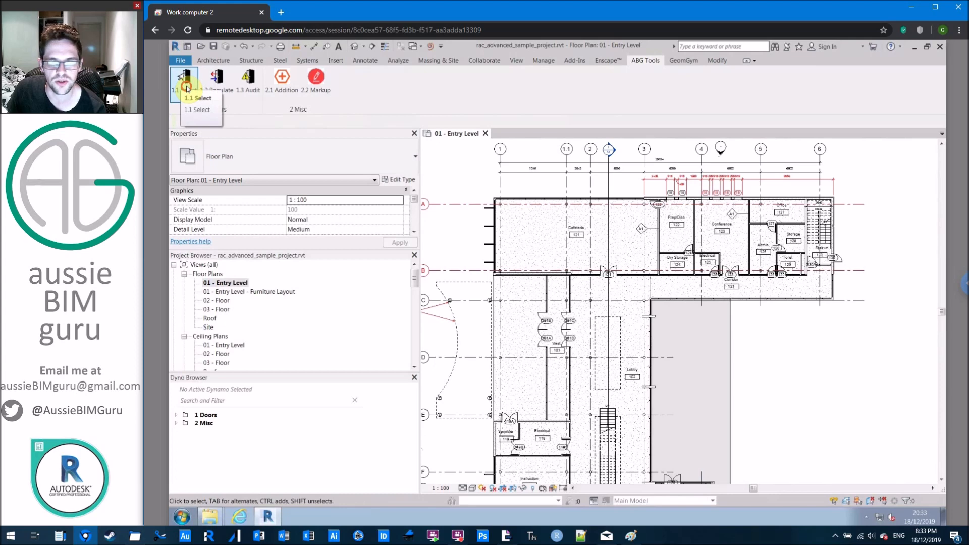
pyautogui.click(276, 91)
pyautogui.moveTo(767, 314); pyautogui.dragTo(742, 214, button='middle')
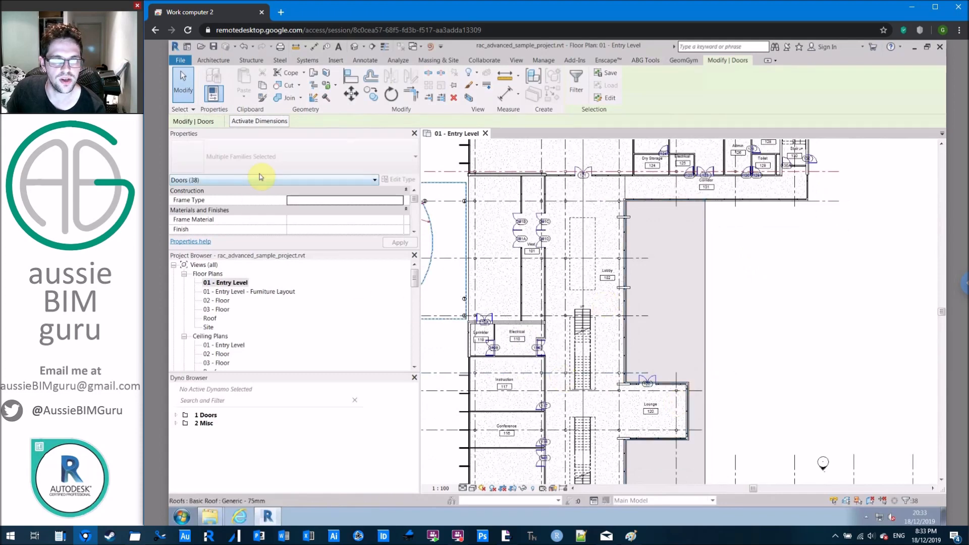
pyautogui.click(645, 61)
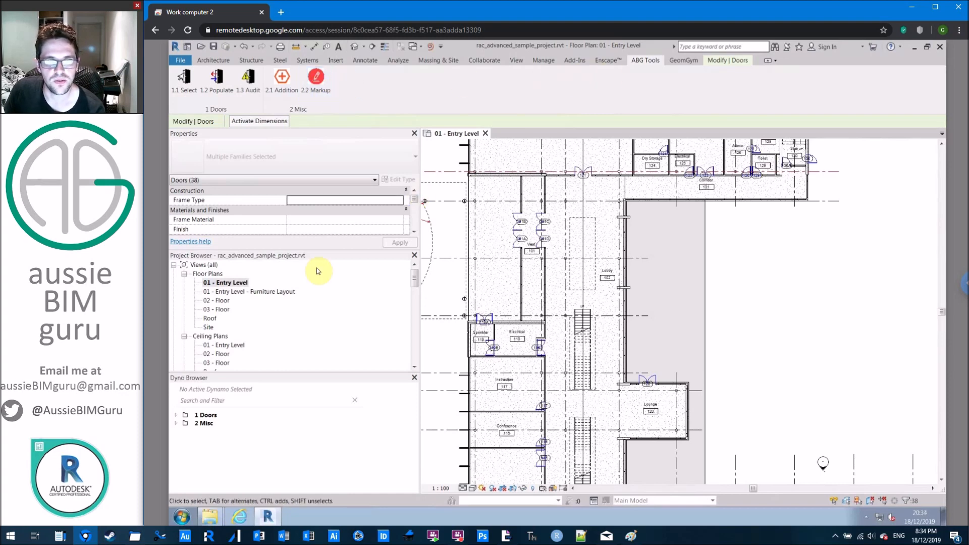
# Open the presets file of the 2.2 Markup script from the 2 Misc group and highlight its forceReopen setting.
pyautogui.click(175, 423)
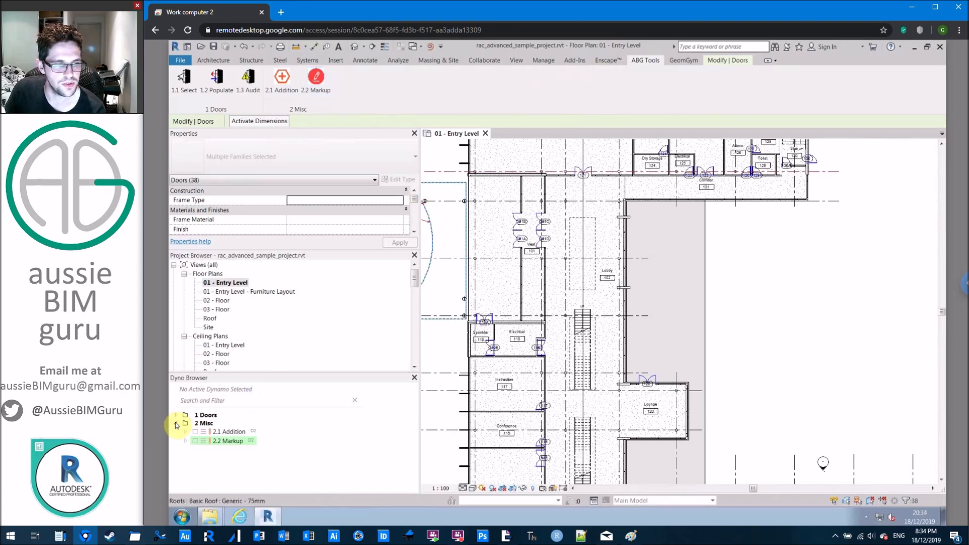
pyautogui.rightClick(229, 443)
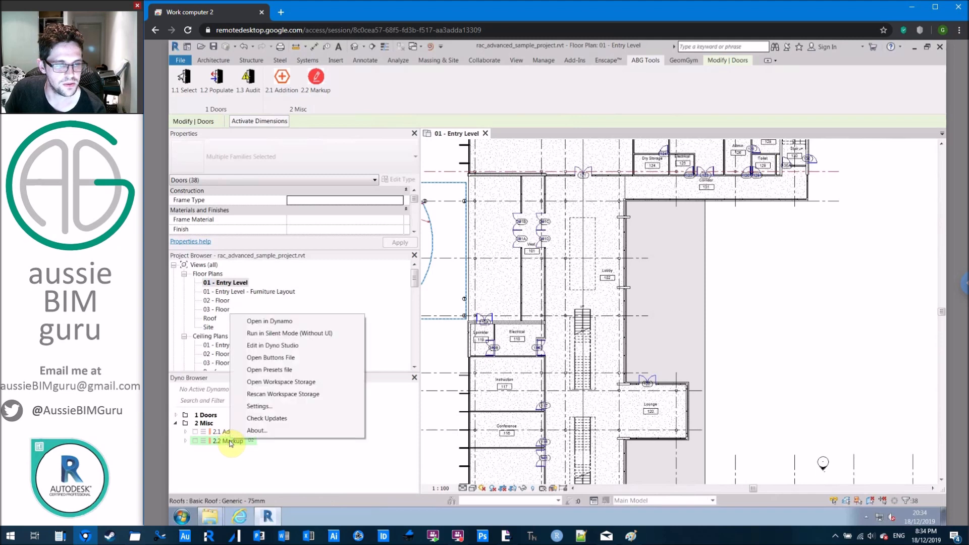
pyautogui.click(300, 373)
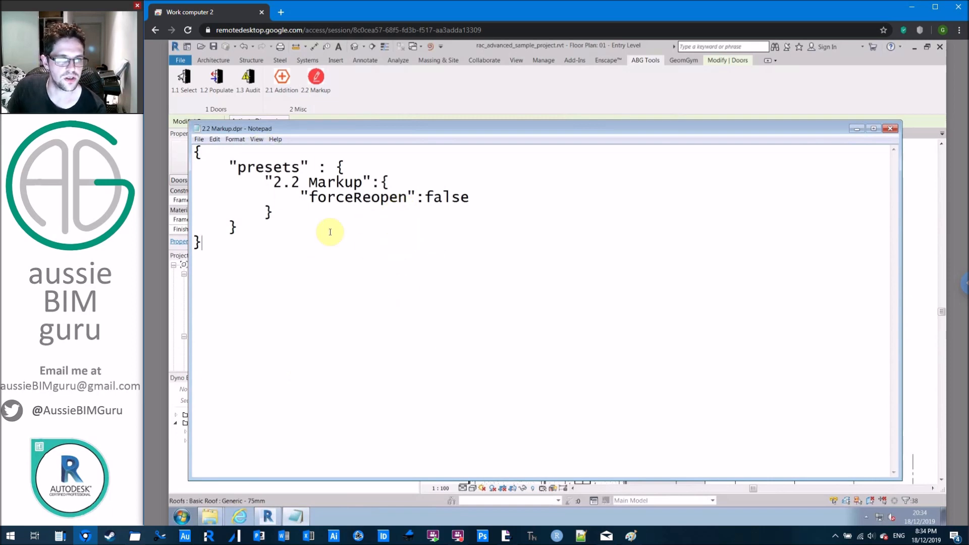
pyautogui.moveTo(470, 197); pyautogui.dragTo(296, 196)
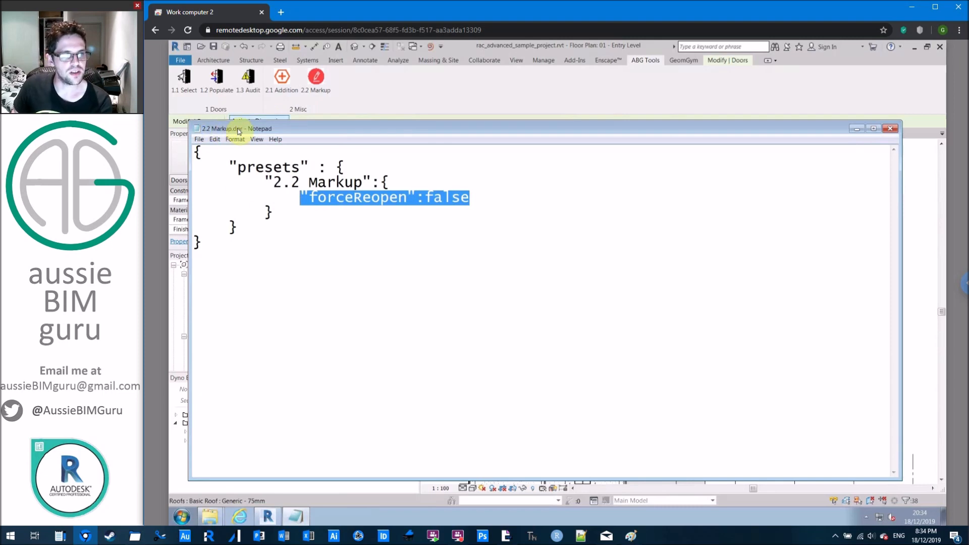
# Locate the 2.2 Markup.dpr preset file in the 2 Misc folder of toolbar wip in File Explorer.
pyautogui.click(210, 517)
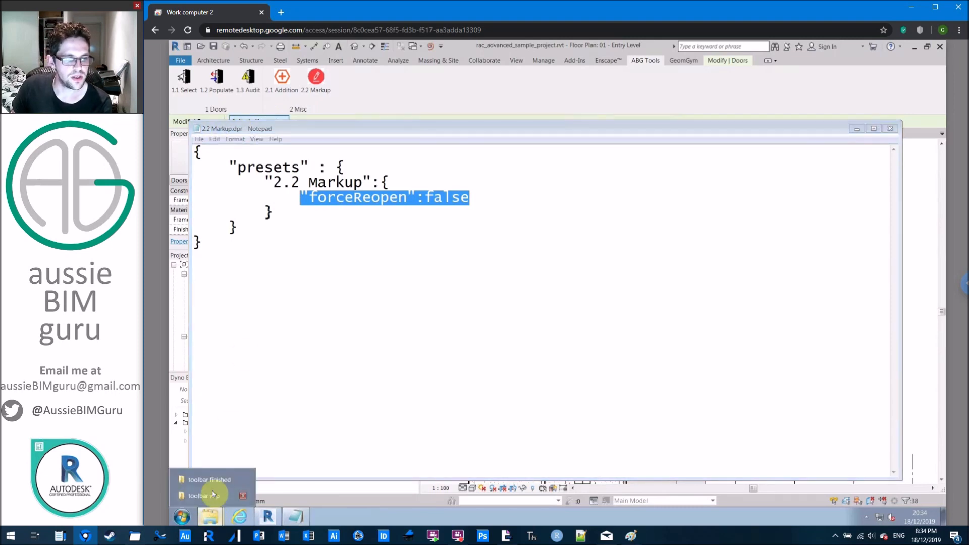
pyautogui.click(208, 496)
pyautogui.doubleClick(575, 241)
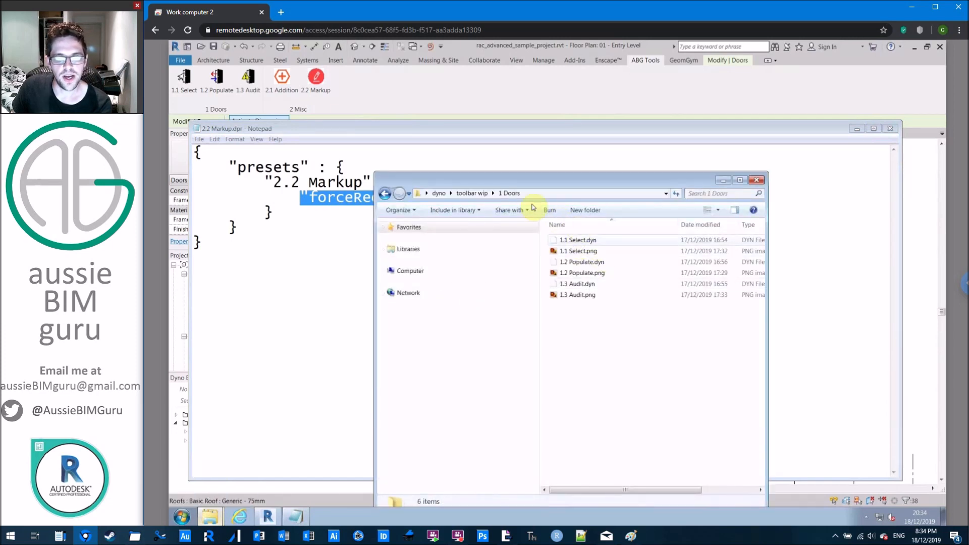
pyautogui.click(474, 192)
pyautogui.click(568, 252)
pyautogui.doubleClick(568, 251)
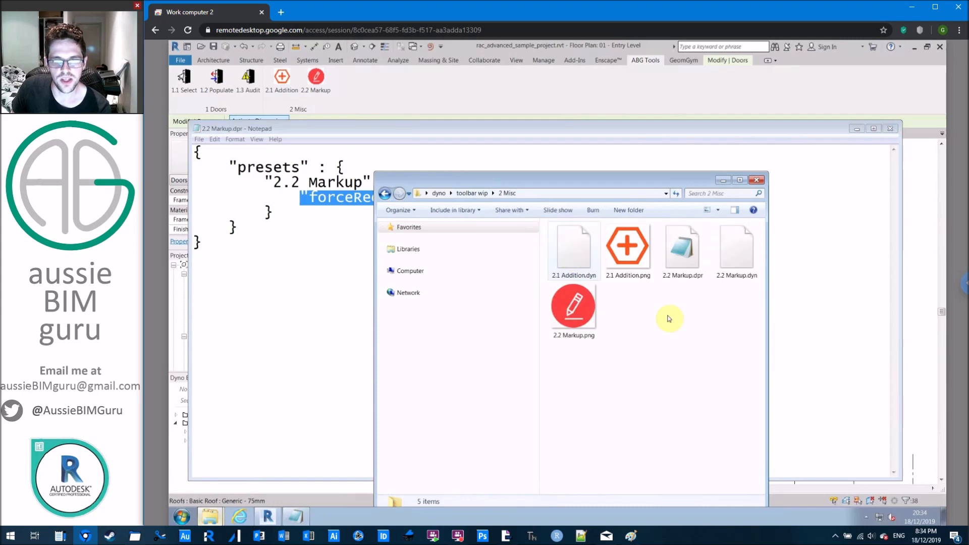
pyautogui.click(677, 273)
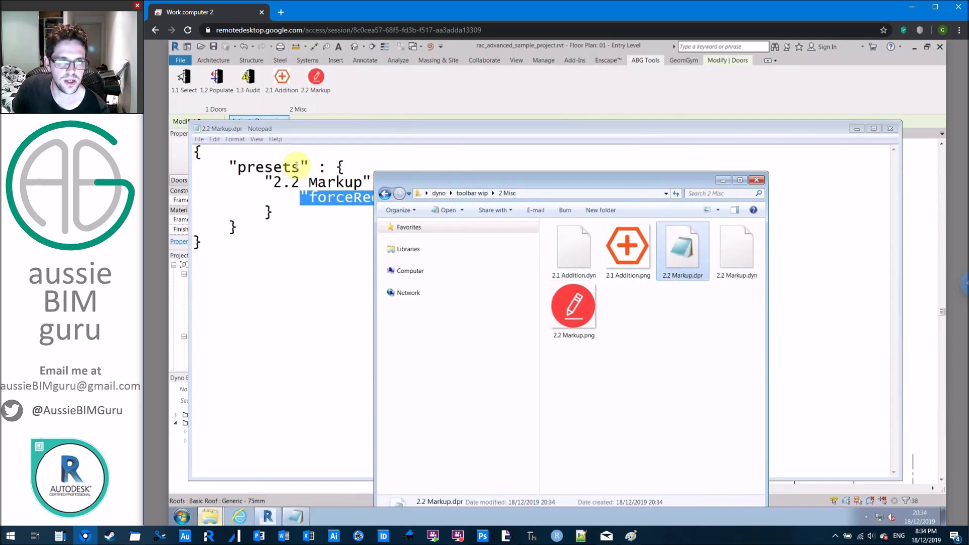
# Rename the "2.2 Markup" preset in the 2.2 Markup.dpr file as "Active selection".
pyautogui.click(297, 165)
pyautogui.moveTo(362, 181); pyautogui.dragTo(273, 183)
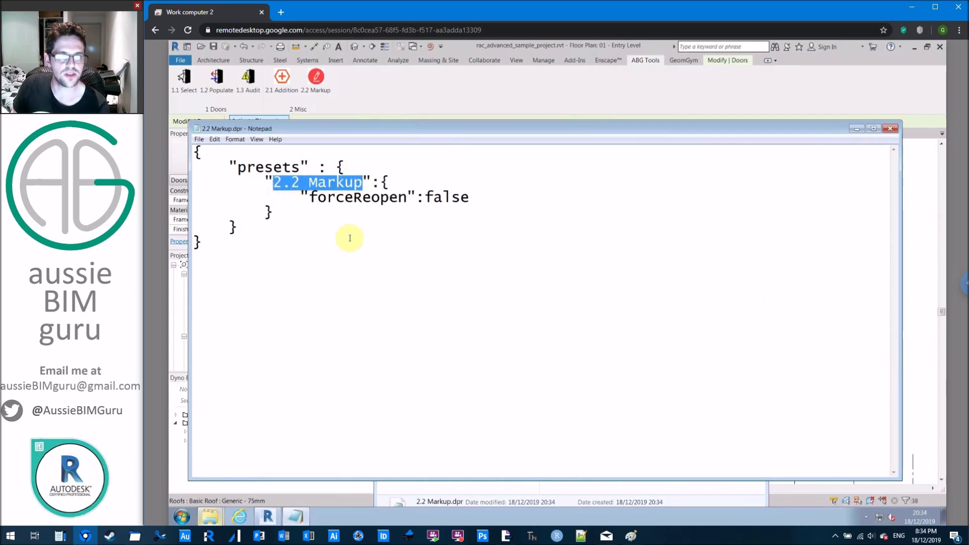
pyautogui.write('Sele')
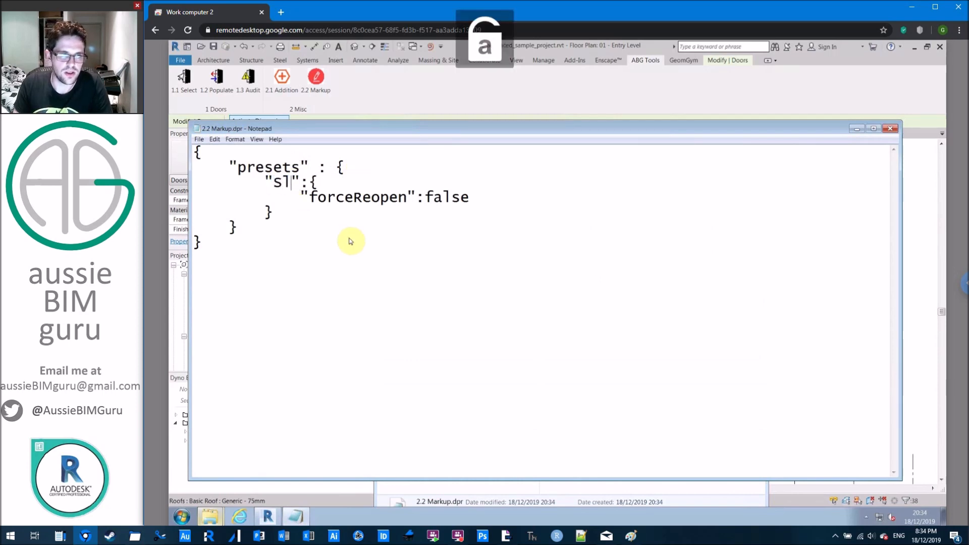
pyautogui.write('ct')
pyautogui.press('BackSpace')
pyautogui.press('BackSpace')
pyautogui.press('BackSpace')
pyautogui.press('BackSpace')
pyautogui.press('BackSpace')
pyautogui.press('capslock')
pyautogui.press('capslock')
pyautogui.press('BackSpace')
pyautogui.write('Active selectio')
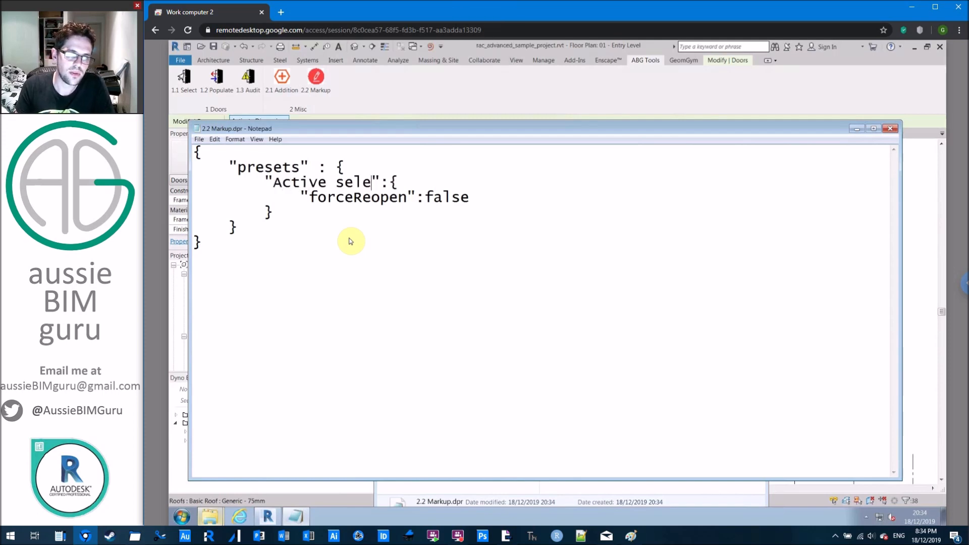
pyautogui.write('n')
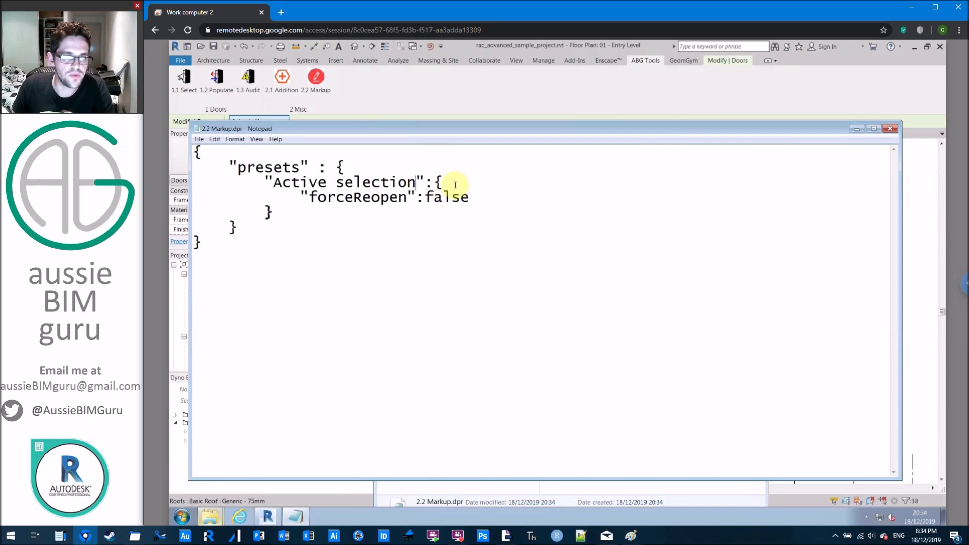
# Duplicate the "forceReopen":false line on a new line directly under the Active selection preset name.
pyautogui.press('Return')
pyautogui.moveTo(479, 212); pyautogui.dragTo(179, 206)
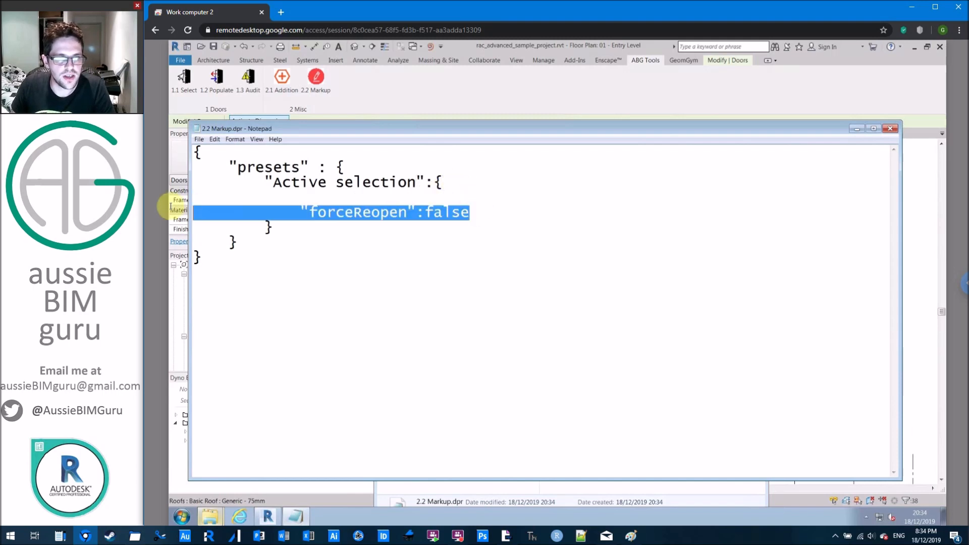
pyautogui.hotkey('ctrl', 'c')
pyautogui.click(197, 197)
pyautogui.hotkey('ctrl', 'v')
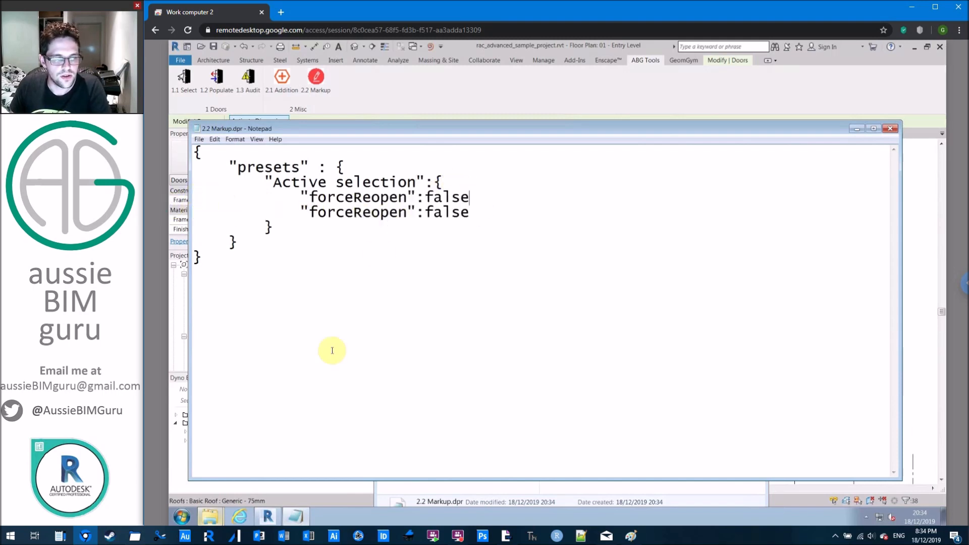
# Search the web for "dyno browser" in a new browser tab and open the Dyno user manual on the PRORUBIM site.
pyautogui.click(280, 11)
pyautogui.write('dyno ')
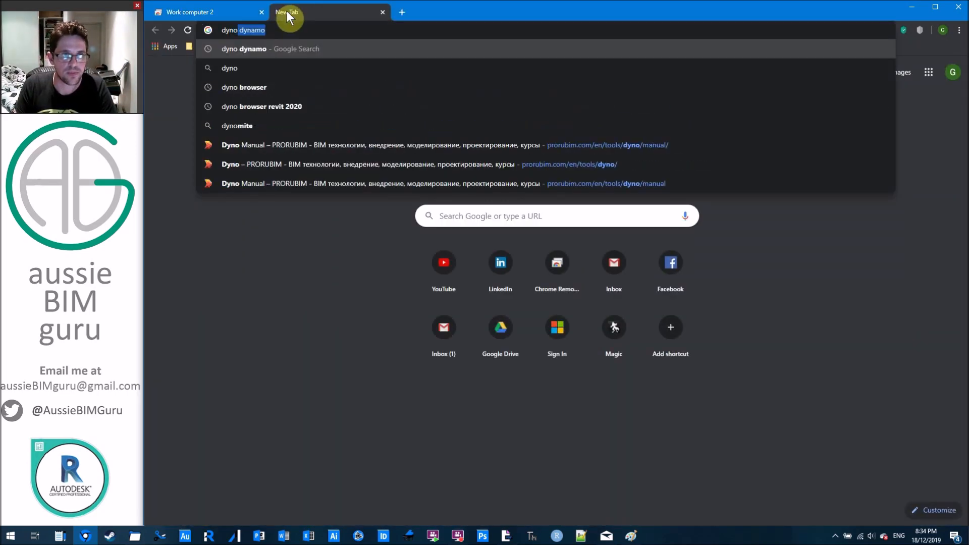
pyautogui.write('browser')
pyautogui.press('Return')
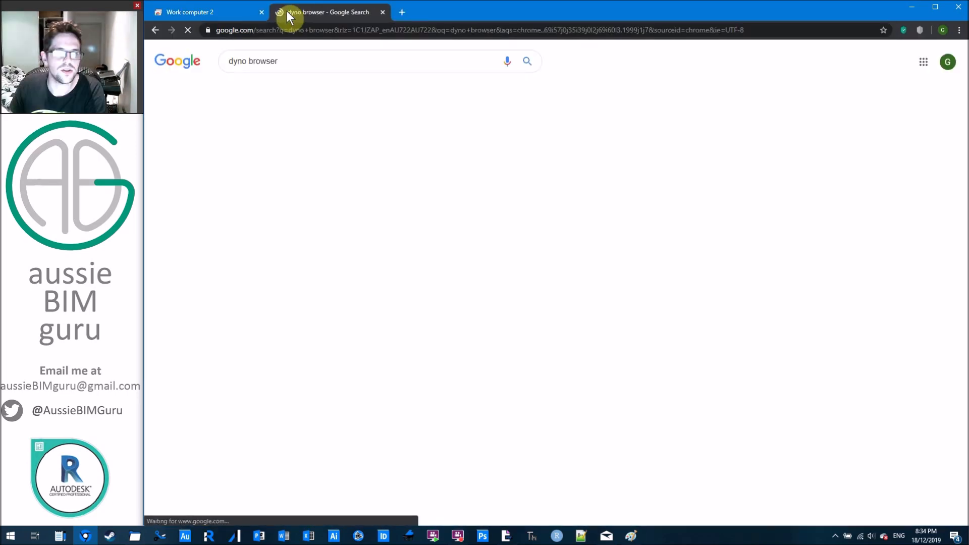
pyautogui.click(303, 323)
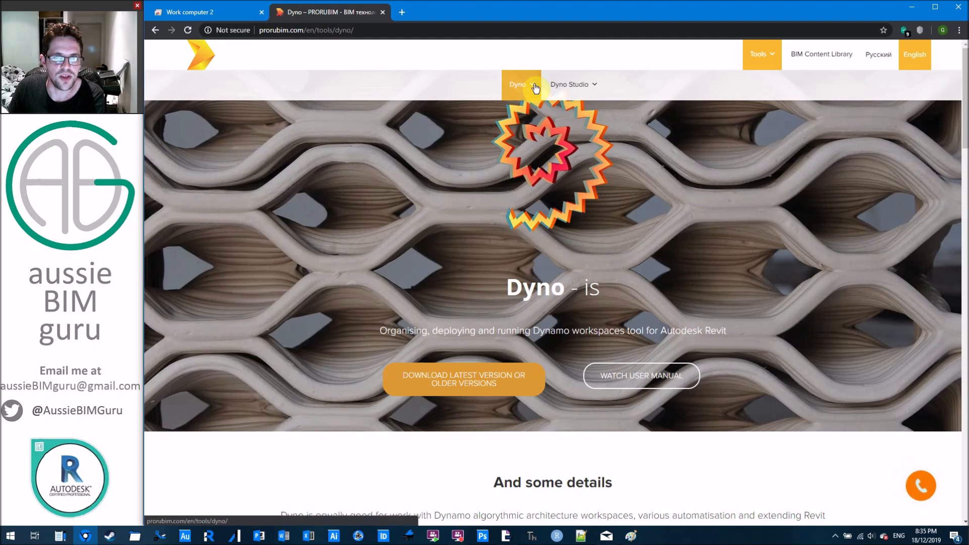
pyautogui.click(631, 381)
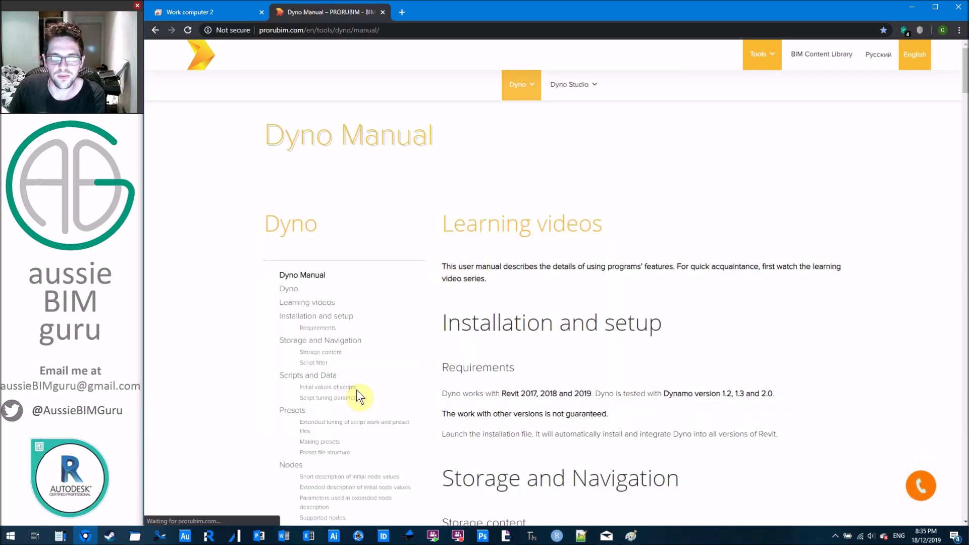
# Examine the manual's preset file structure and node descriptions, and highlight the useSelected parameter in the Making presets example.
pyautogui.click(329, 303)
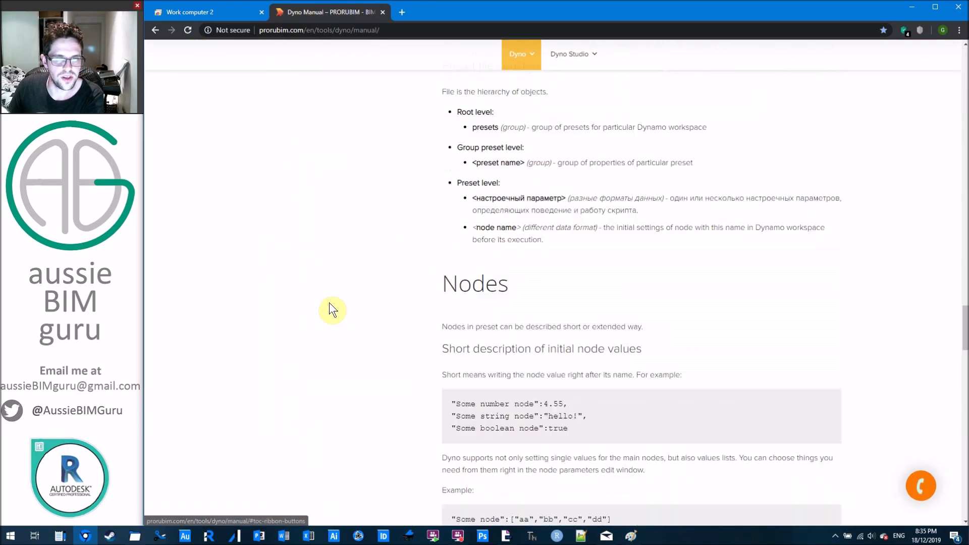
pyautogui.scroll(-12, 378, 343)
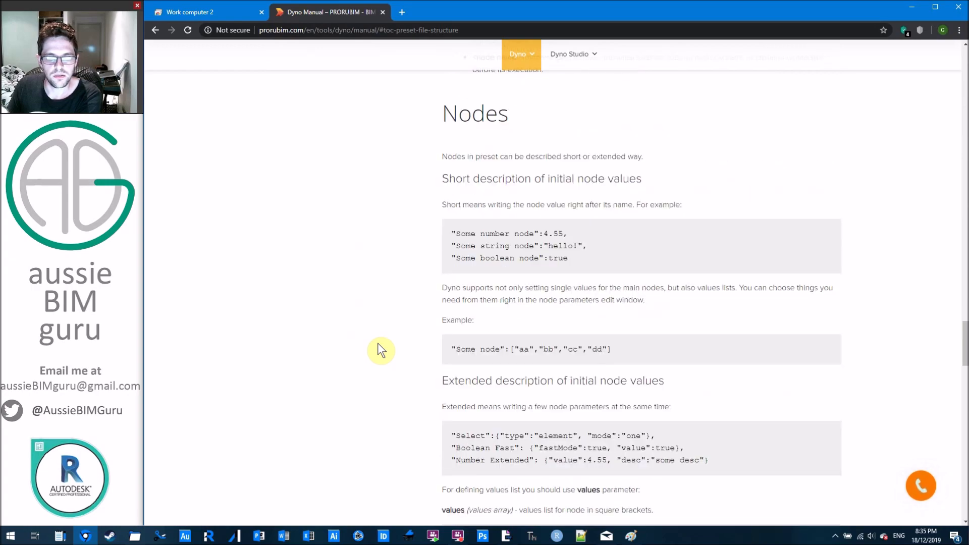
pyautogui.scroll(-8, 377, 343)
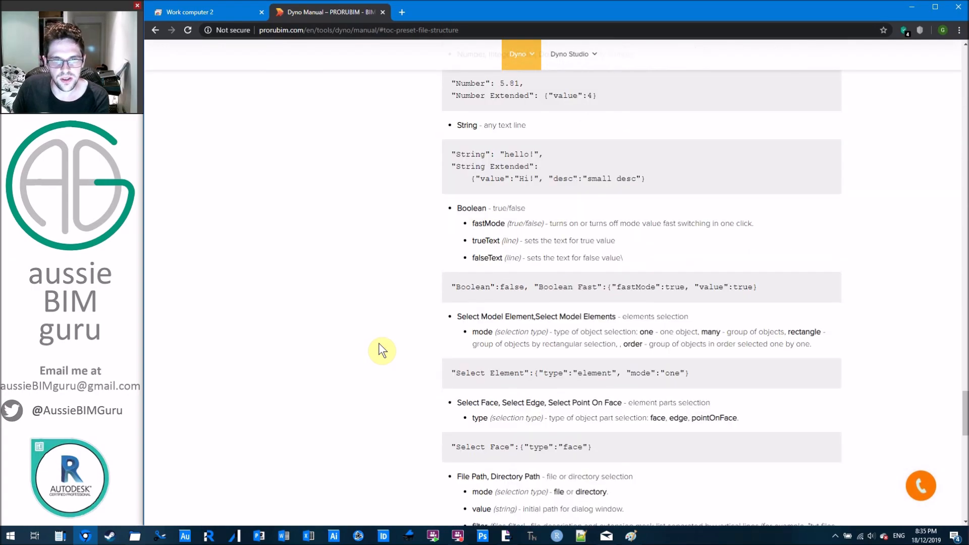
pyautogui.scroll(-5, 380, 342)
pyautogui.scroll(-7, 380, 341)
pyautogui.scroll(8, 380, 341)
pyautogui.scroll(-13, 383, 333)
pyautogui.scroll(15, 386, 332)
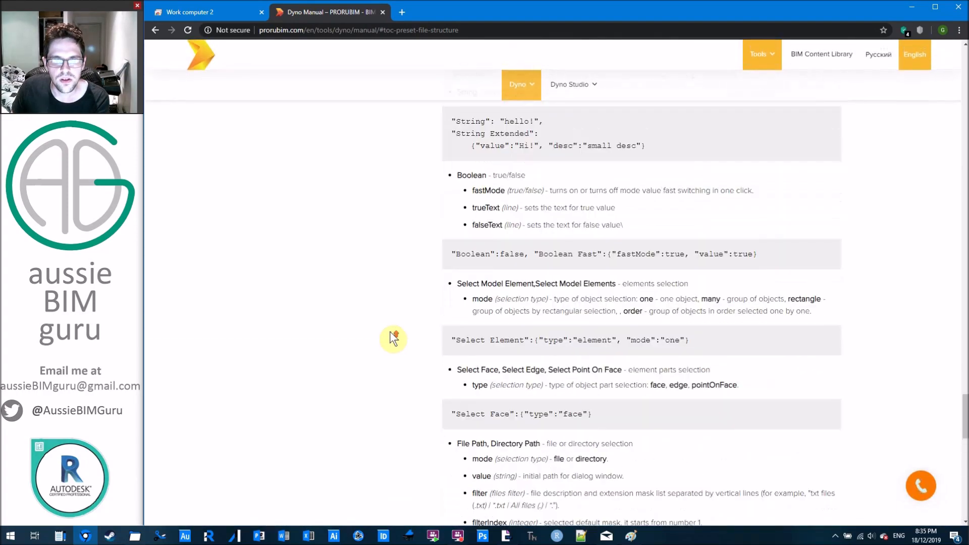
pyautogui.scroll(9, 390, 332)
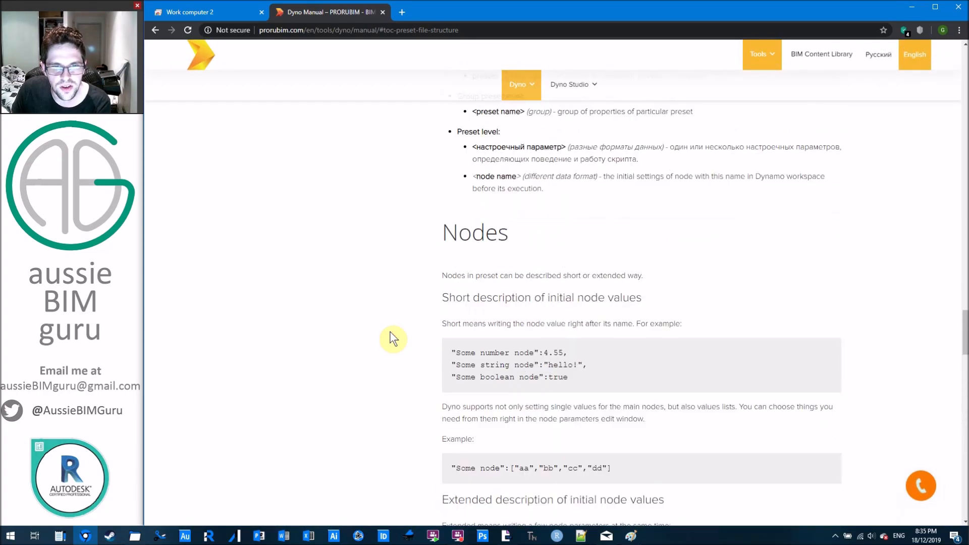
pyautogui.scroll(5, 390, 332)
pyautogui.scroll(1, 394, 338)
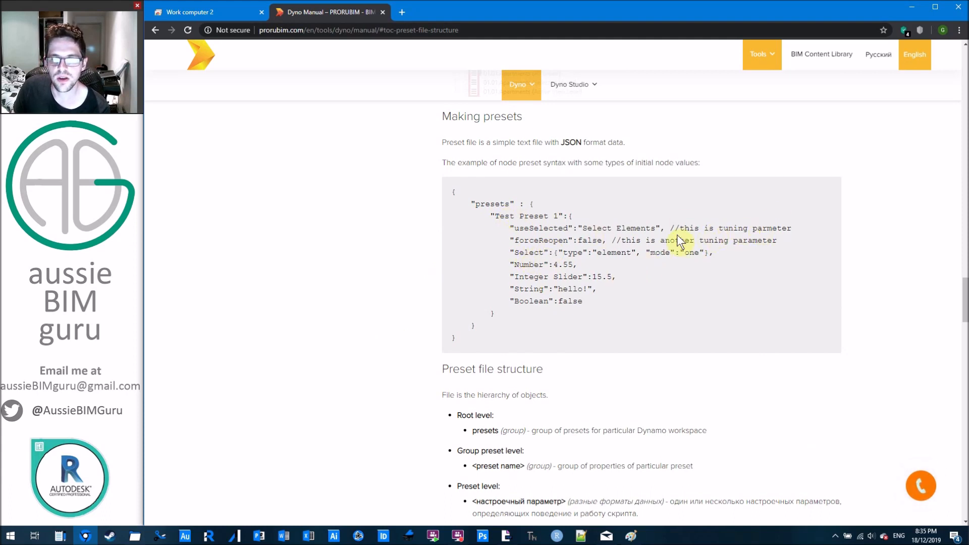
pyautogui.moveTo(661, 228); pyautogui.dragTo(510, 230)
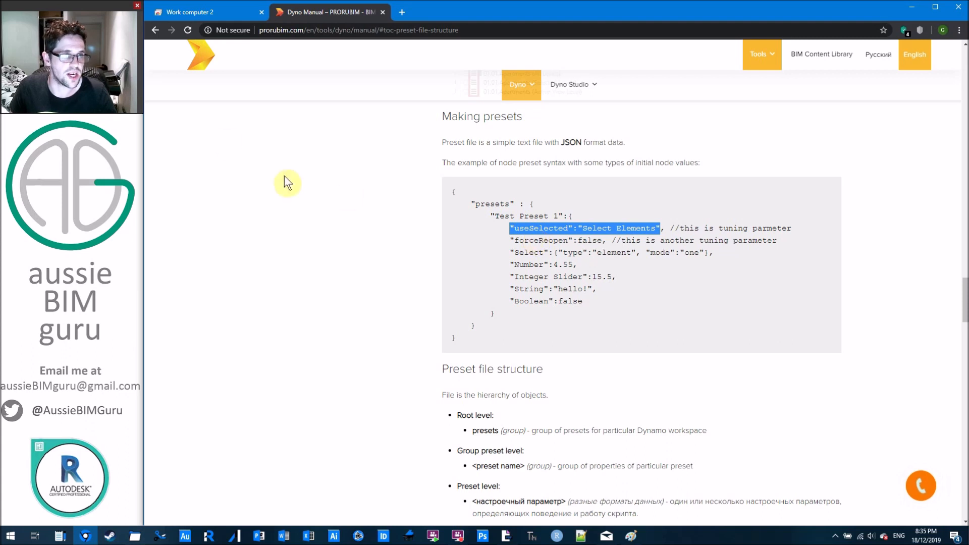
# Copy the "useSelected":"Select Model Elements", line from the recent preset template.dpr file in Notepad and close that file.
pyautogui.click(196, 14)
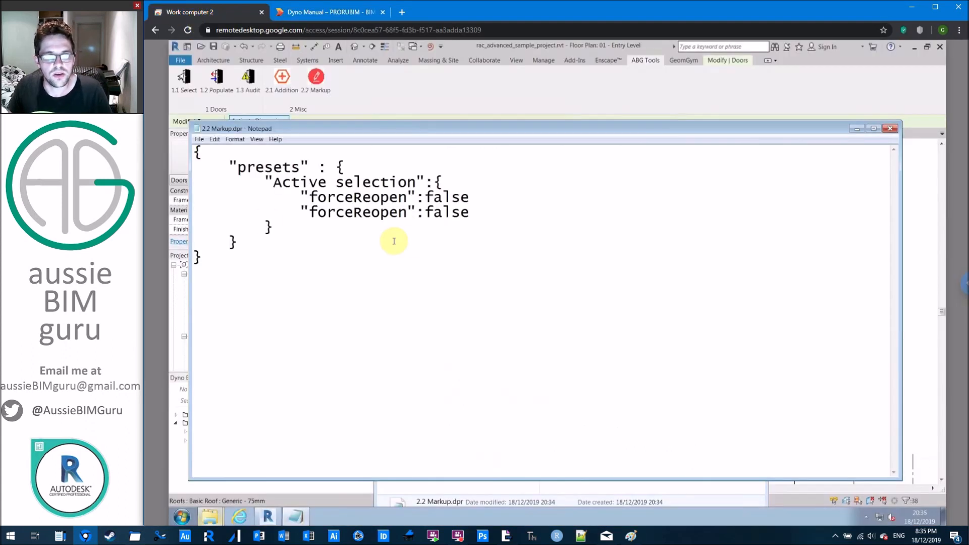
pyautogui.moveTo(475, 198); pyautogui.dragTo(194, 198)
pyautogui.press('Right')
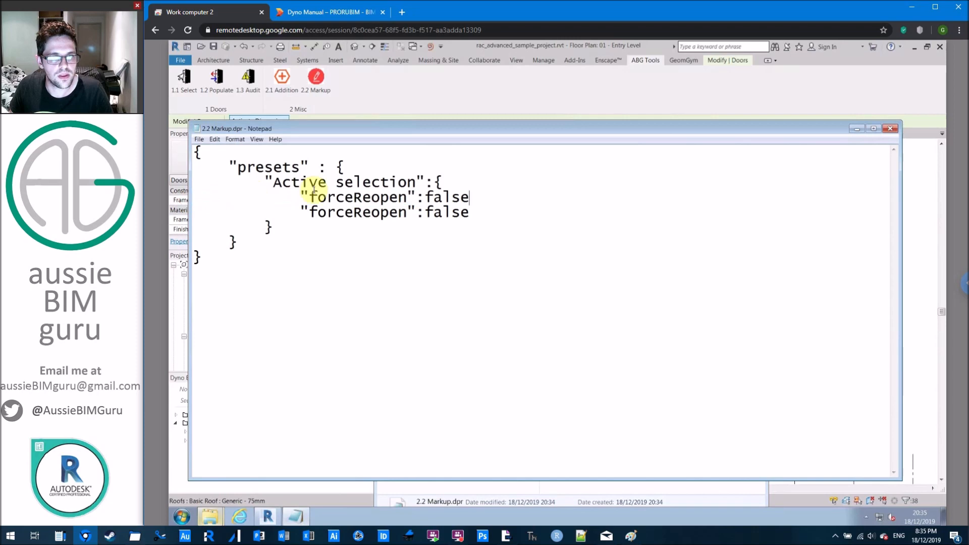
pyautogui.rightClick(267, 517)
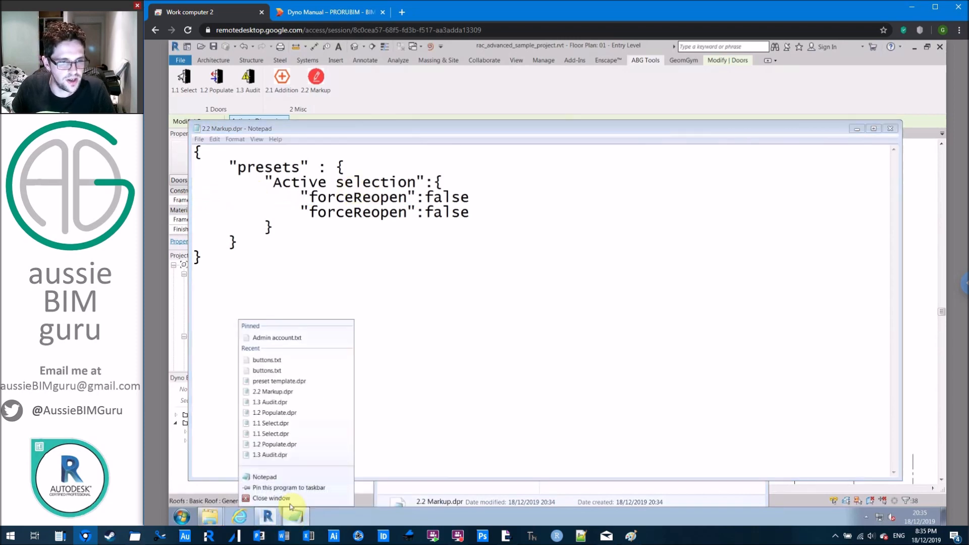
pyautogui.click(290, 381)
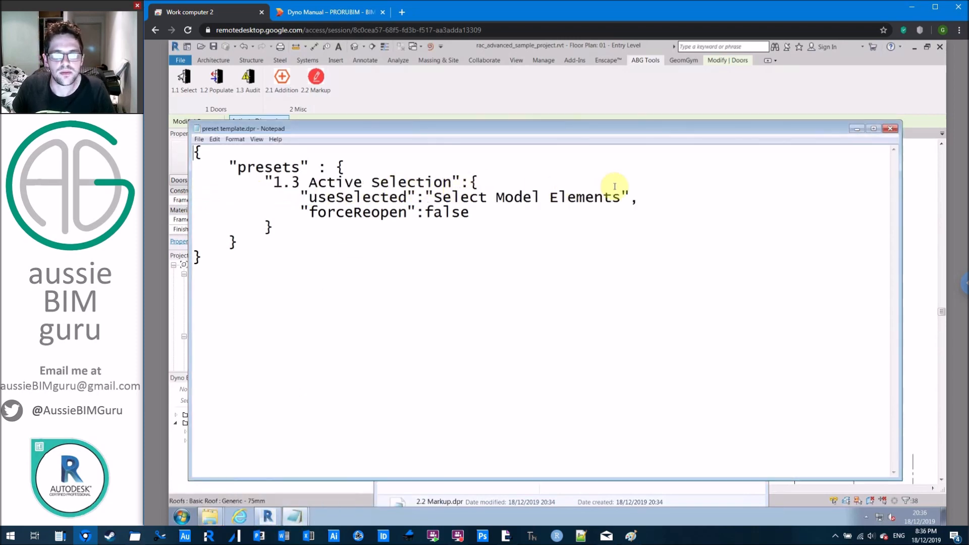
pyautogui.moveTo(638, 197); pyautogui.dragTo(151, 196)
pyautogui.hotkey('ctrl', 'c')
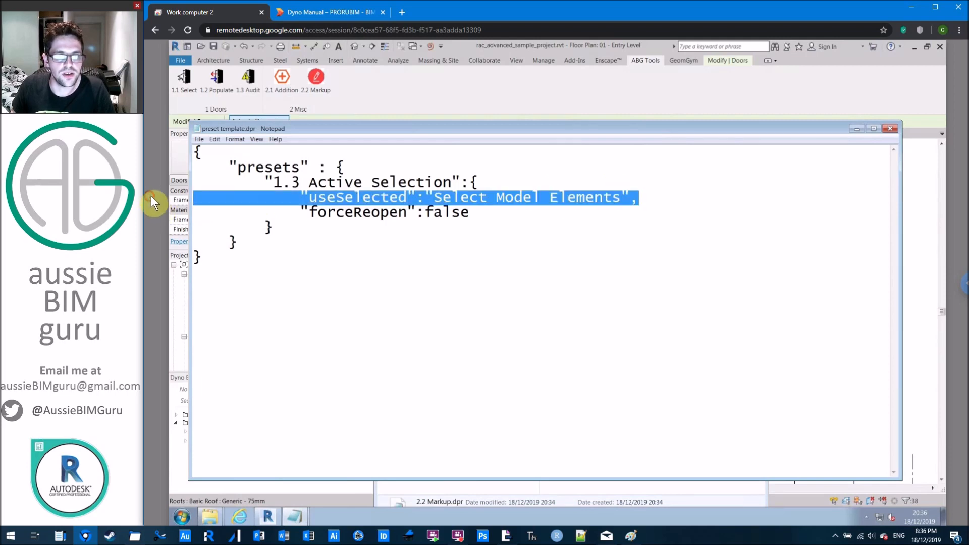
pyautogui.click(890, 128)
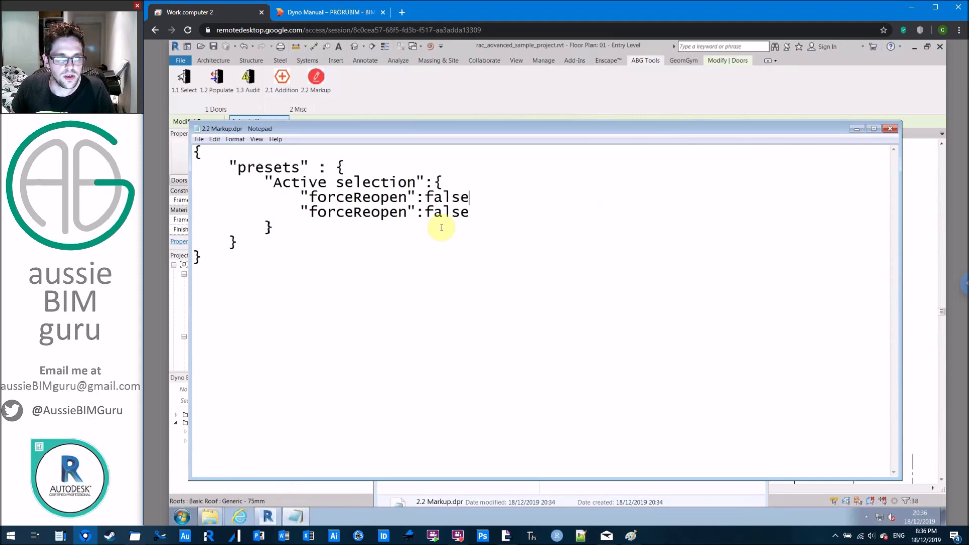
# Replace the first forceReopen line of the Active selection preset with "useSelected":"Select Model Elements", in 2.2 Markup.dpr.
pyautogui.moveTo(470, 197); pyautogui.dragTo(198, 197)
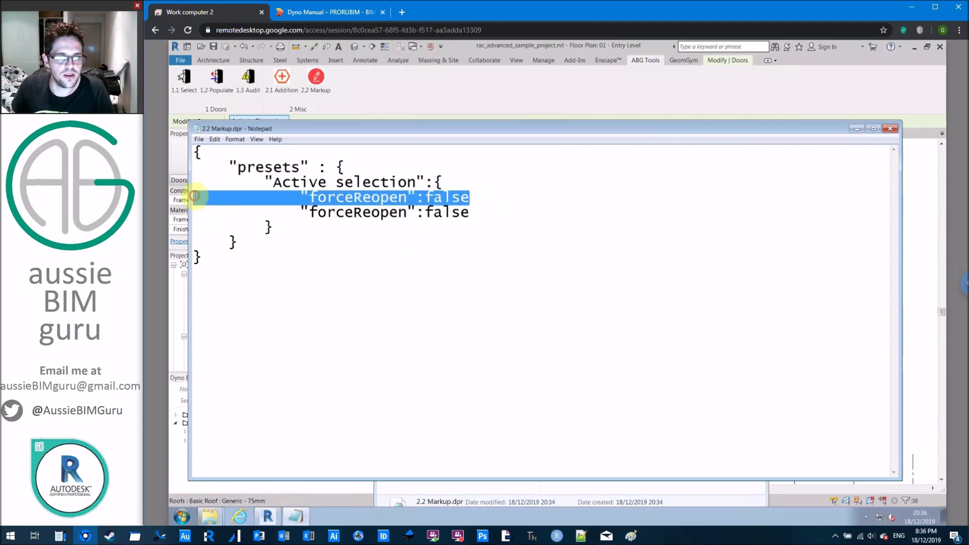
pyautogui.hotkey('ctrl', 'v')
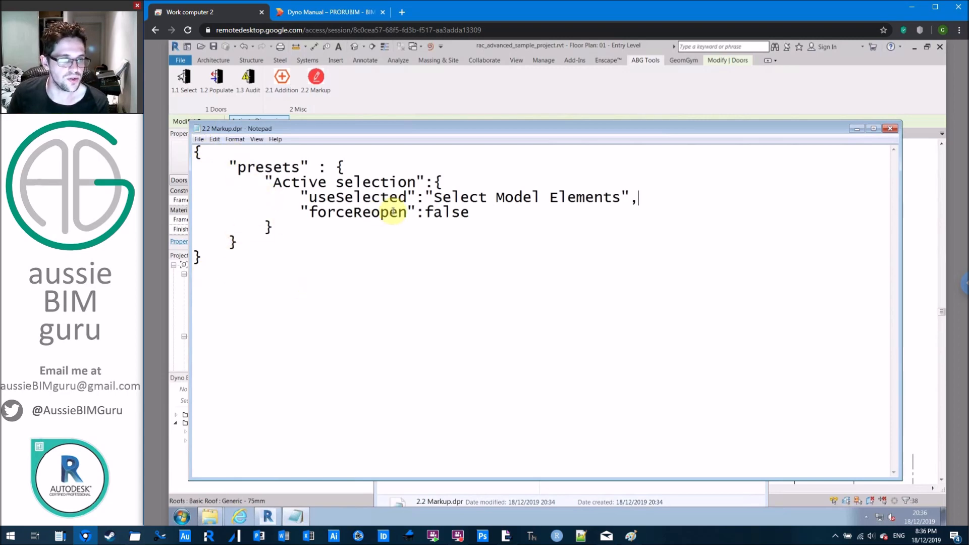
# Examine the Dyno manual's sections on short and extended node descriptions, node types and their preset parameters.
pyautogui.click(340, 13)
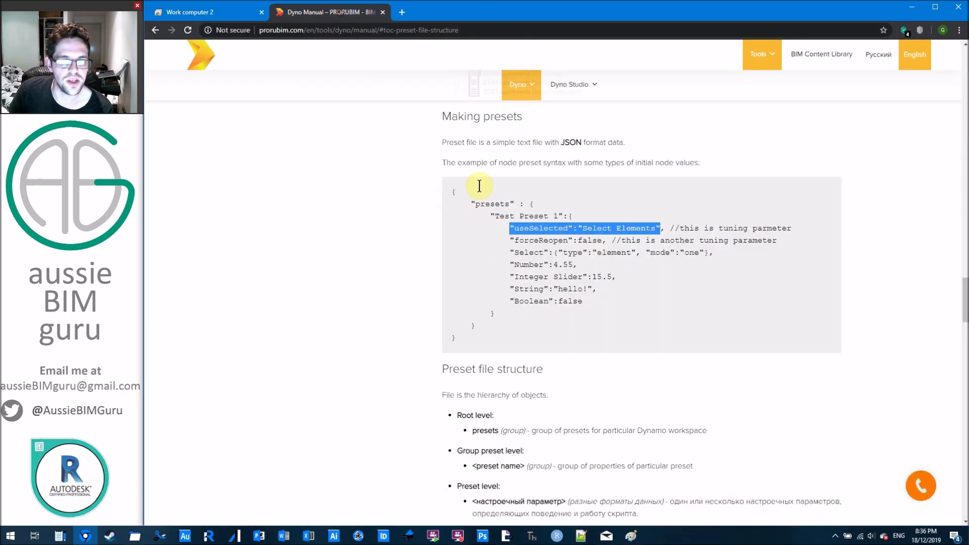
pyautogui.click(374, 257)
pyautogui.scroll(-10, 375, 255)
pyautogui.scroll(-3, 375, 256)
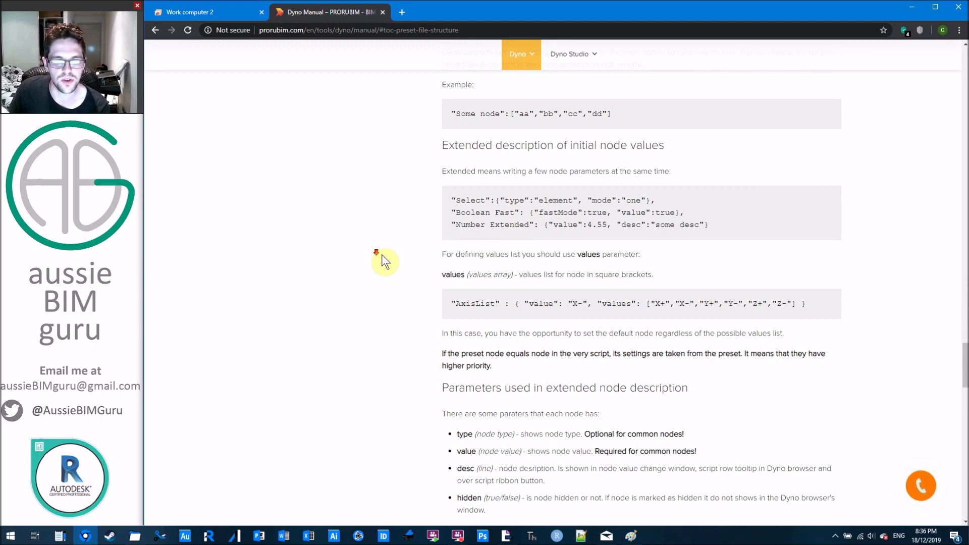
pyautogui.scroll(-8, 382, 255)
pyautogui.scroll(-6, 381, 254)
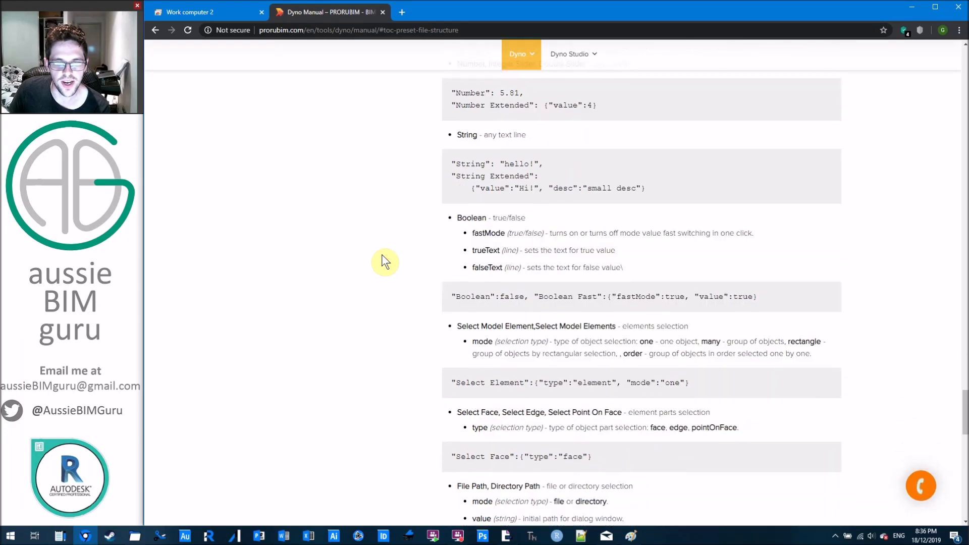
pyautogui.scroll(-2, 381, 254)
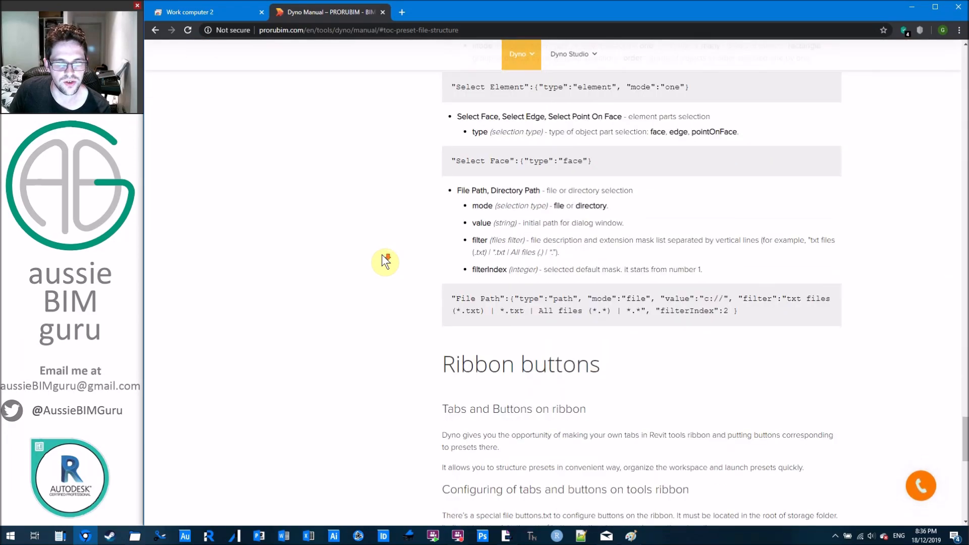
pyautogui.scroll(15, 382, 253)
pyautogui.scroll(4, 382, 253)
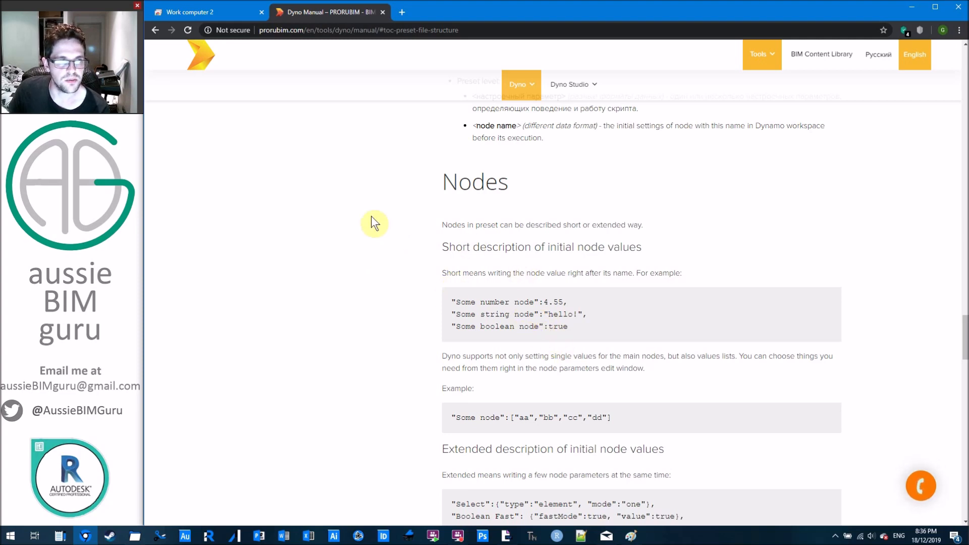
# Return to the remote desktop, save and close 2.2 Markup.dpr, and bring the Revit floor plan to the front.
pyautogui.click(207, 11)
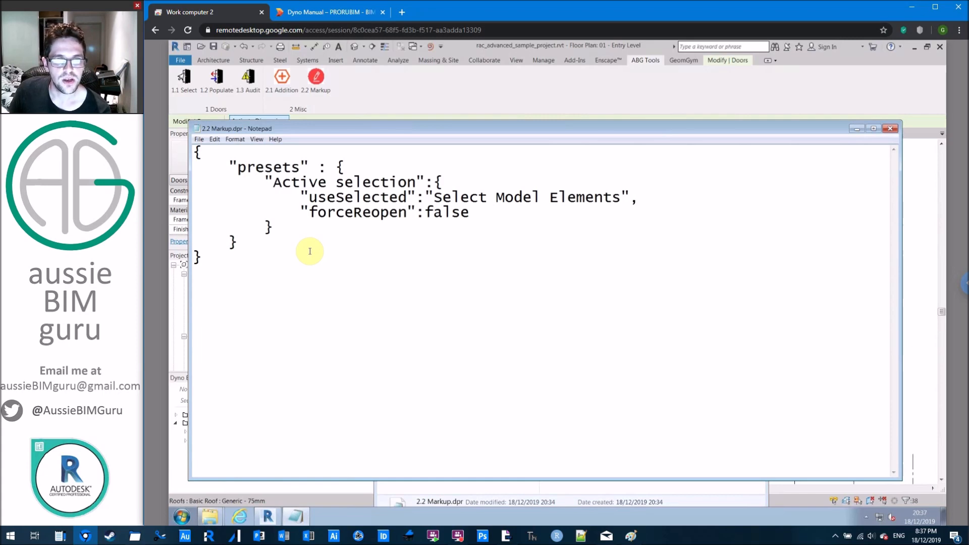
pyautogui.click(563, 202)
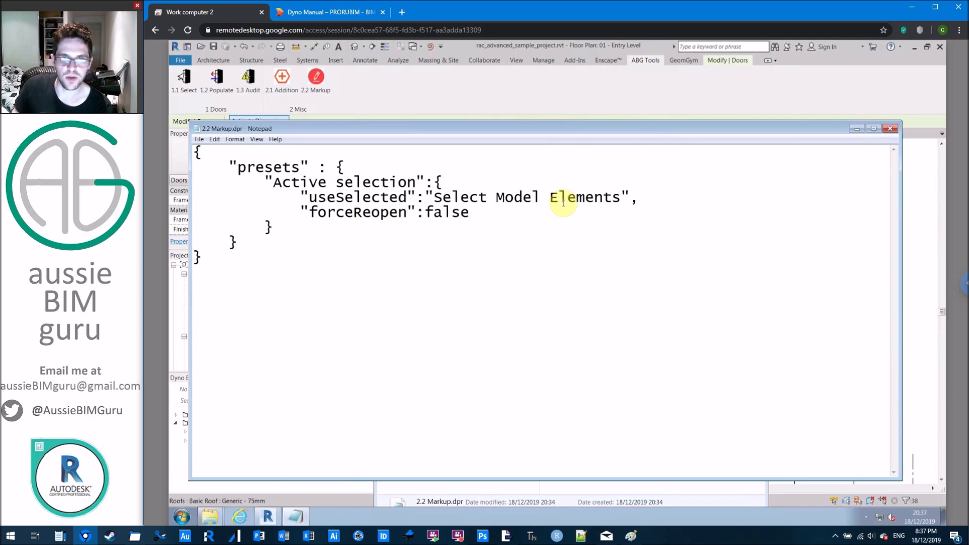
pyautogui.click(889, 128)
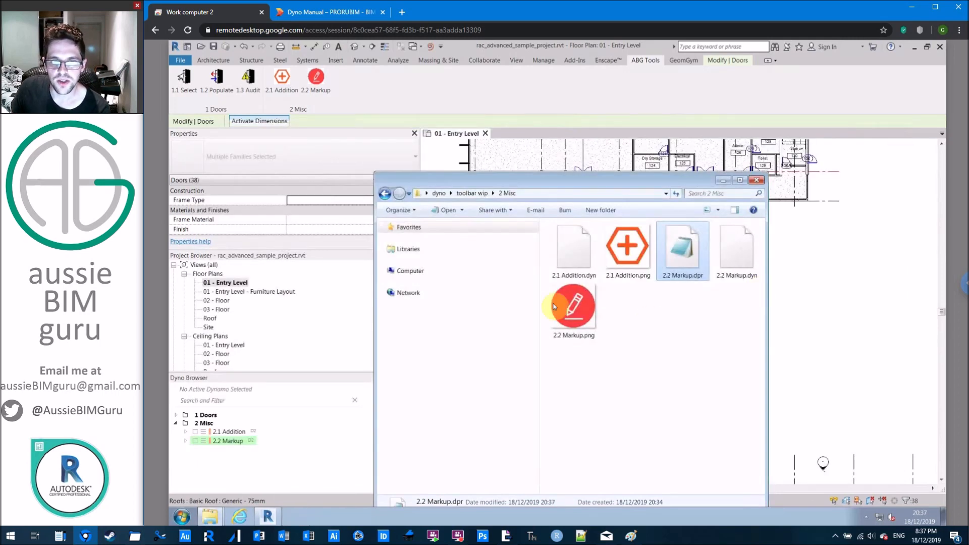
pyautogui.click(847, 263)
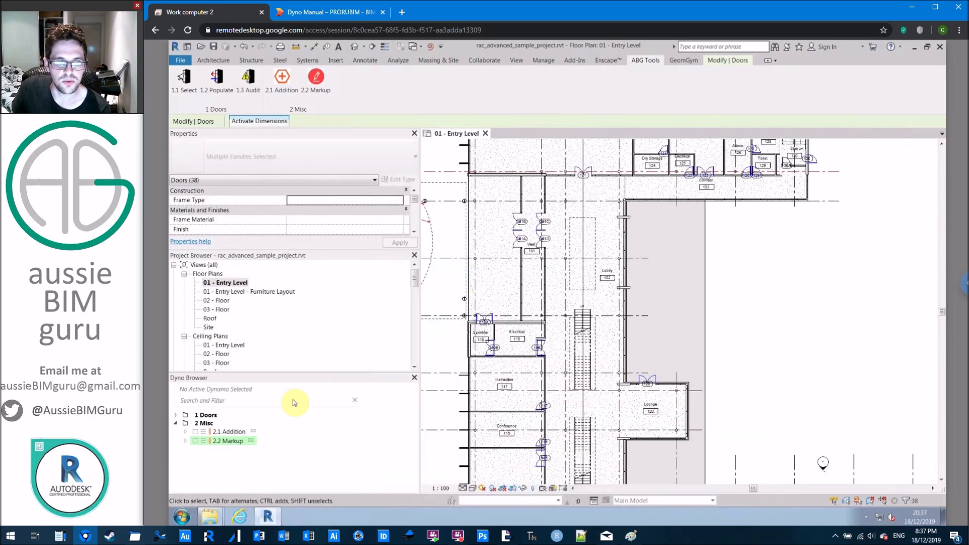
# Open the 2.2 Markup script in Dynamo and add a Select Model Elements node near Collect.CurrentSelection.
pyautogui.rightClick(225, 441)
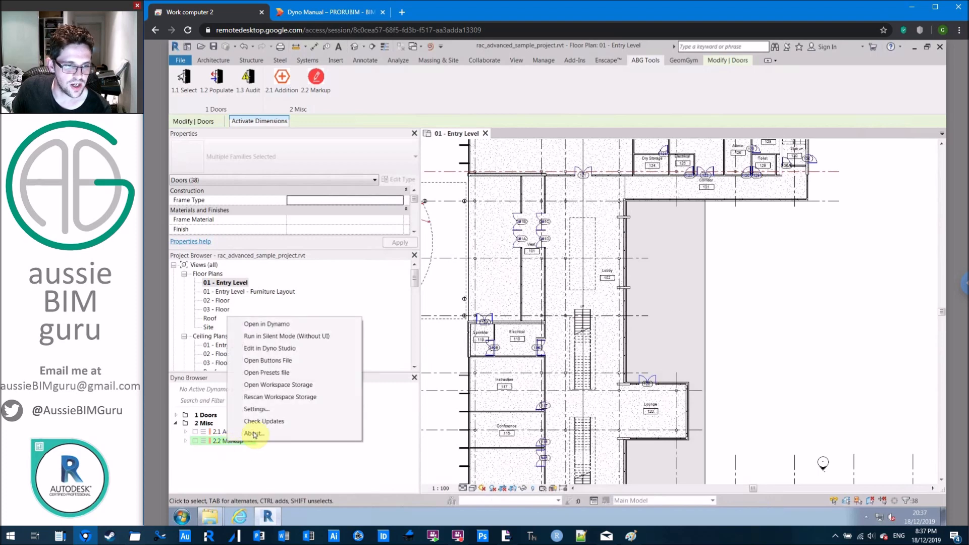
pyautogui.click(264, 325)
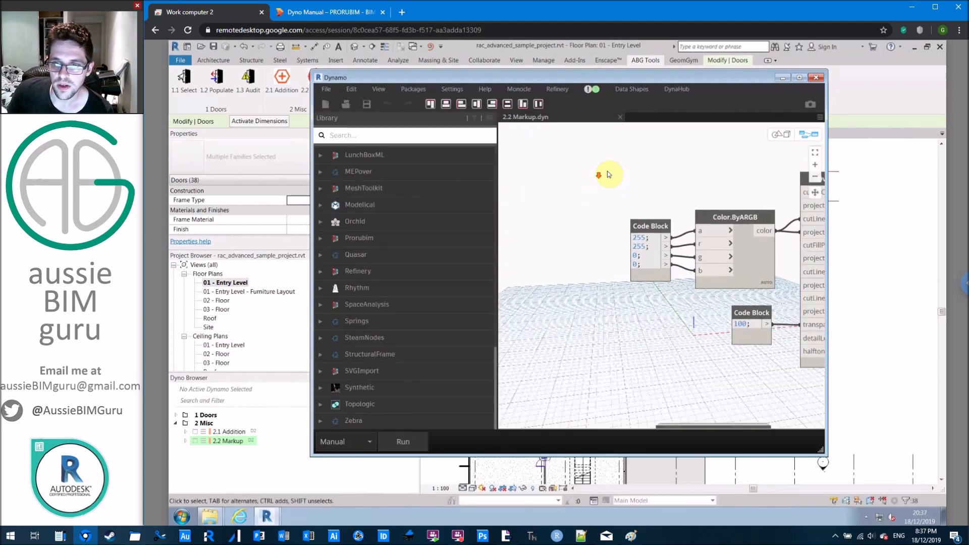
pyautogui.scroll(-5, 612, 183)
pyautogui.scroll(5, 631, 274)
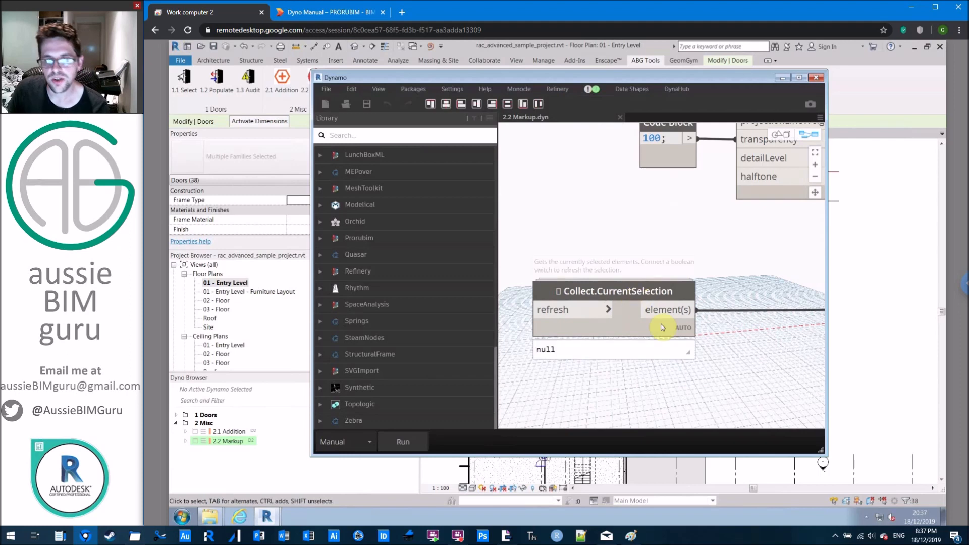
pyautogui.rightClick(642, 253)
pyautogui.write('select m')
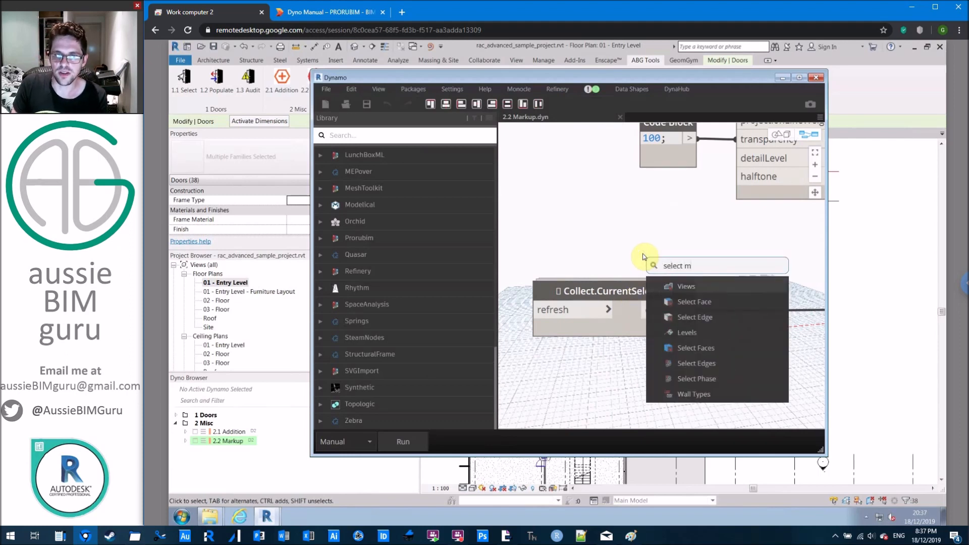
pyautogui.write('odel element')
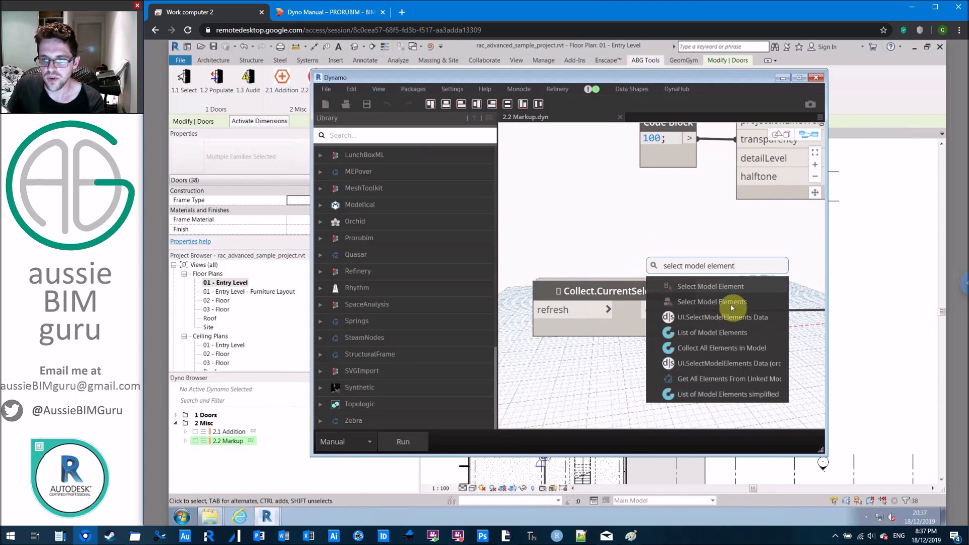
pyautogui.click(728, 306)
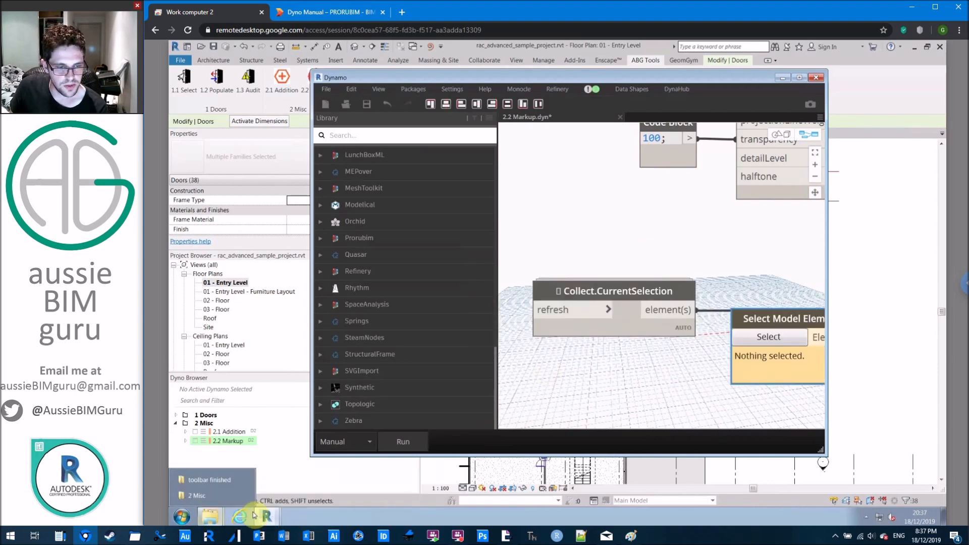
# Open the recent preset template.dpr from Notepad for reference and close both Notepad windows.
pyautogui.click(182, 516)
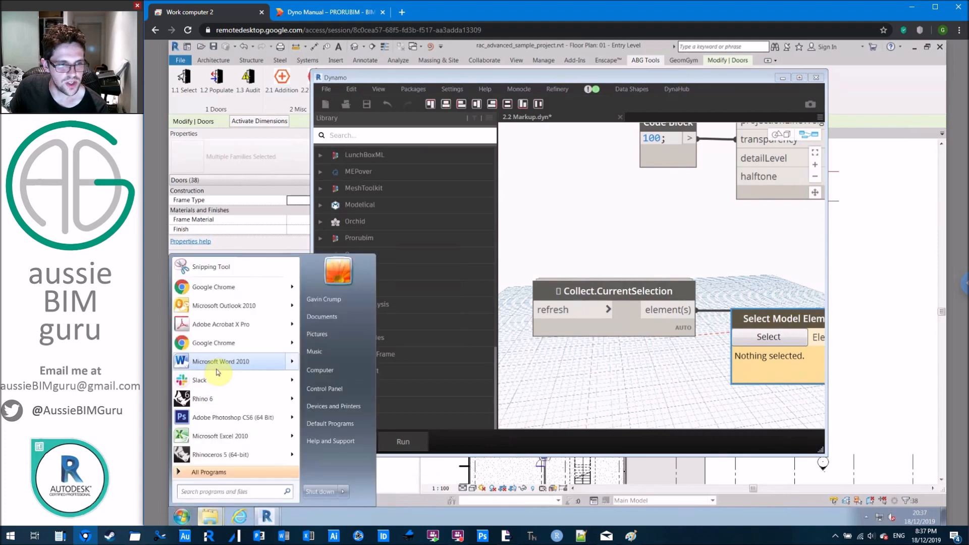
pyautogui.write('notepad')
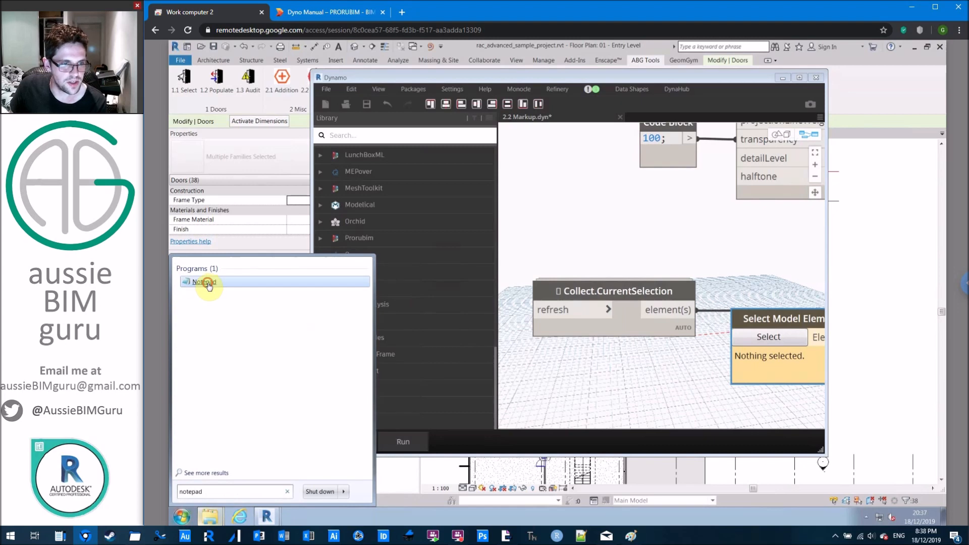
pyautogui.click(207, 283)
pyautogui.click(198, 139)
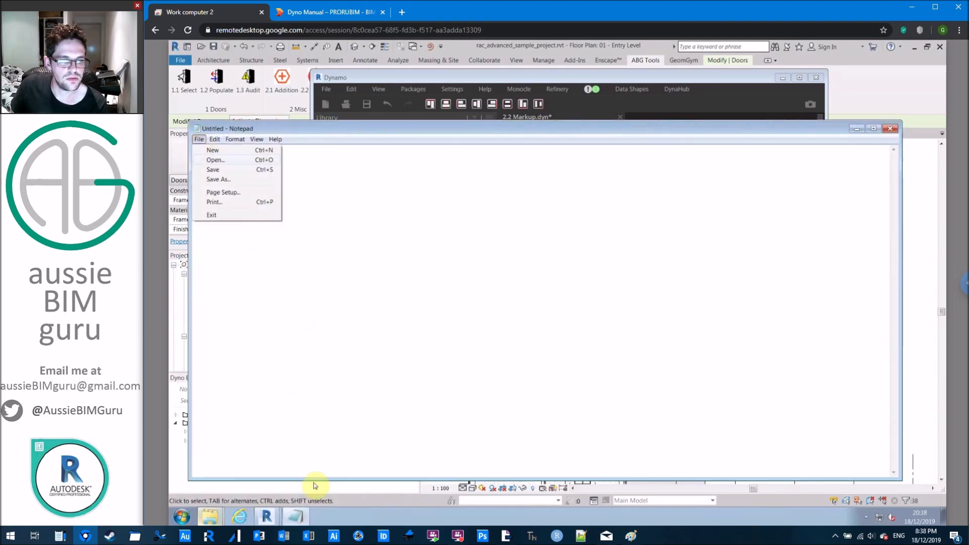
pyautogui.rightClick(298, 514)
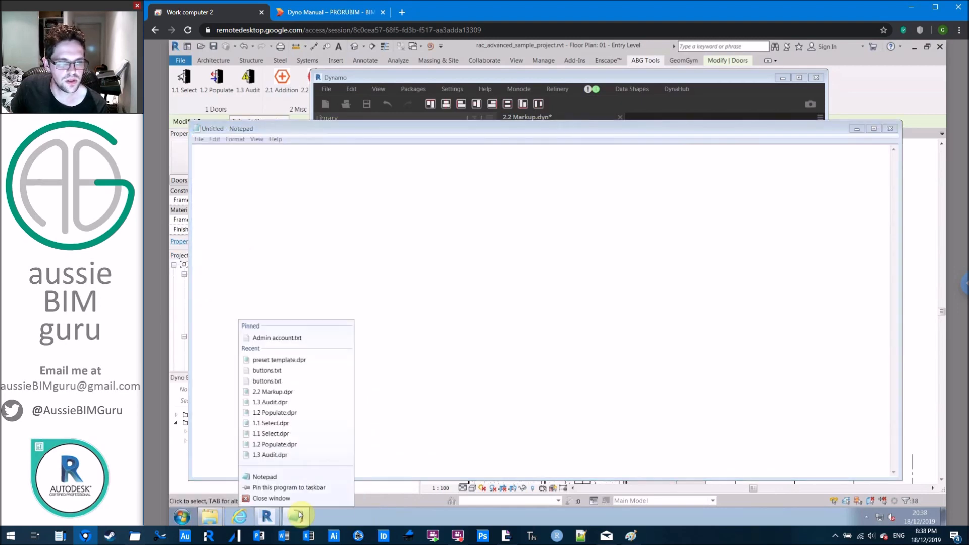
pyautogui.click(296, 362)
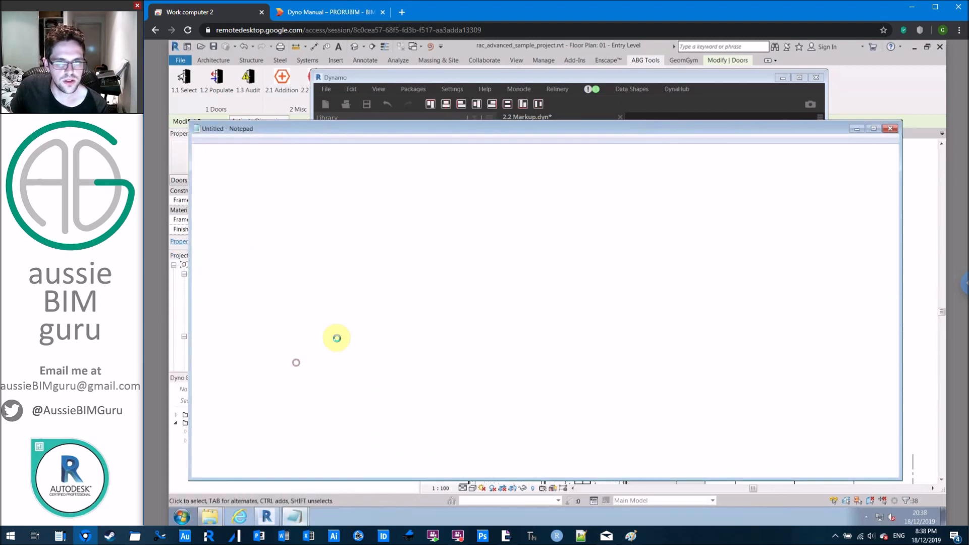
pyautogui.click(890, 130)
pyautogui.click(889, 130)
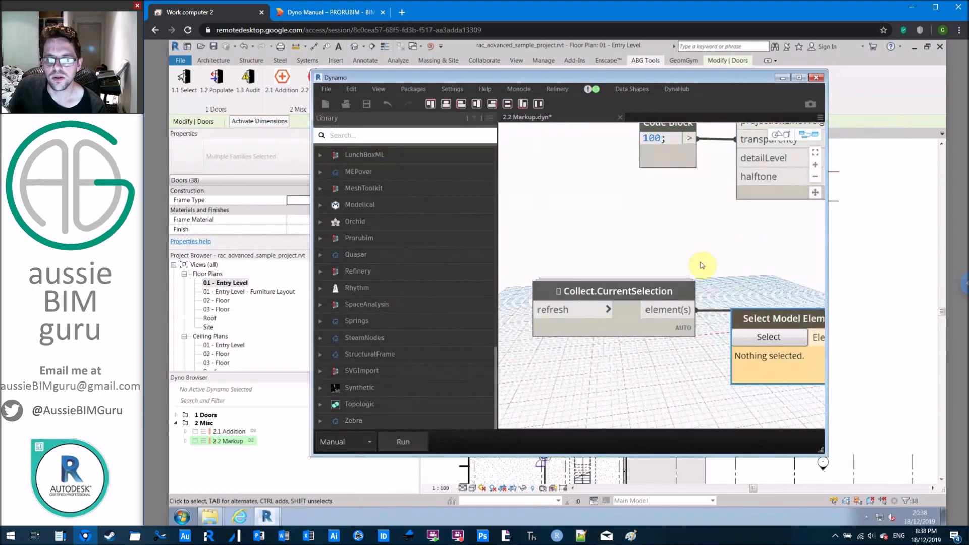
# Replace the Collect.CurrentSelection node with Select Model Elements, feeding its Elements output into the existing connection, and close Dynamo.
pyautogui.moveTo(764, 318); pyautogui.dragTo(578, 353)
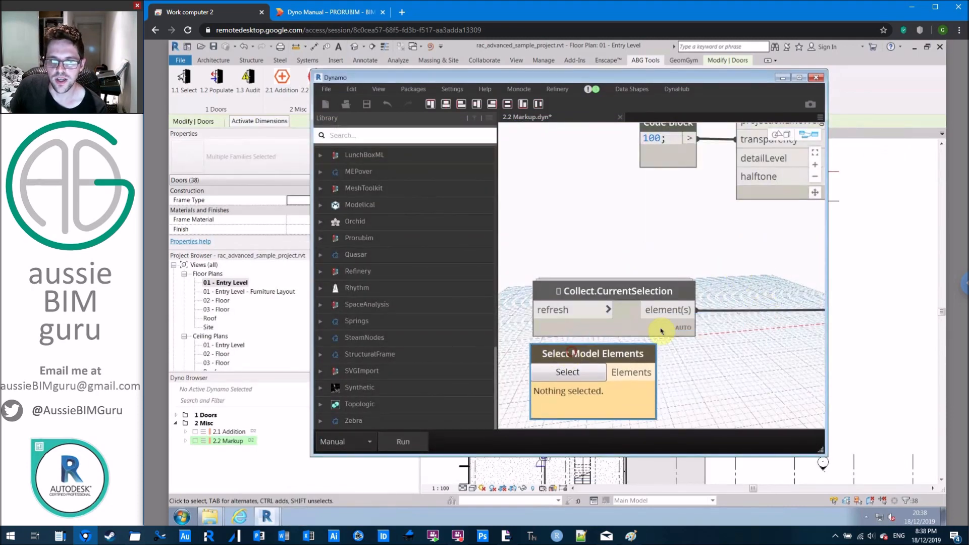
pyautogui.moveTo(681, 309); pyautogui.dragTo(644, 290)
pyautogui.click(656, 289)
pyautogui.press('Delete')
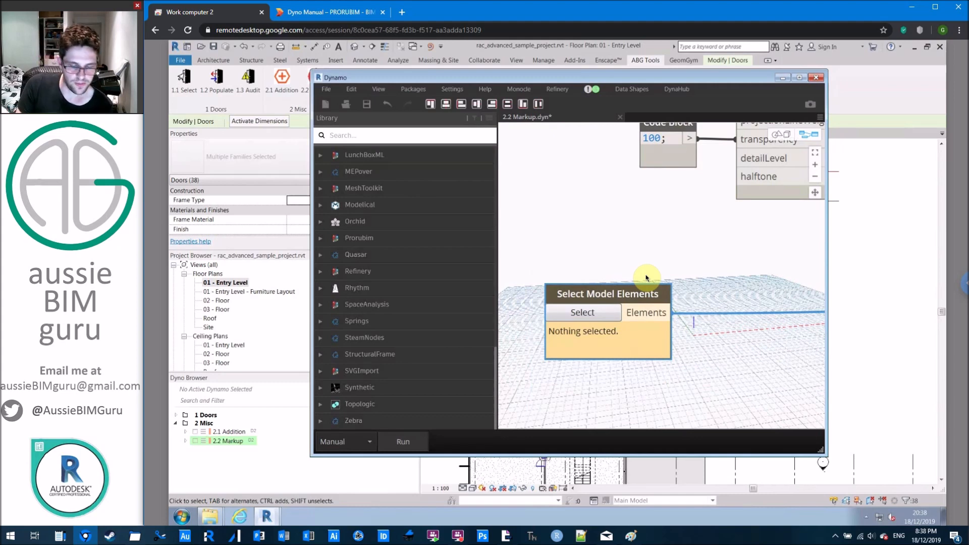
pyautogui.click(816, 77)
# Minimize the 2 Misc folder window and rescan the Dyno workspace storage to load the Active selection preset.
pyautogui.click(722, 180)
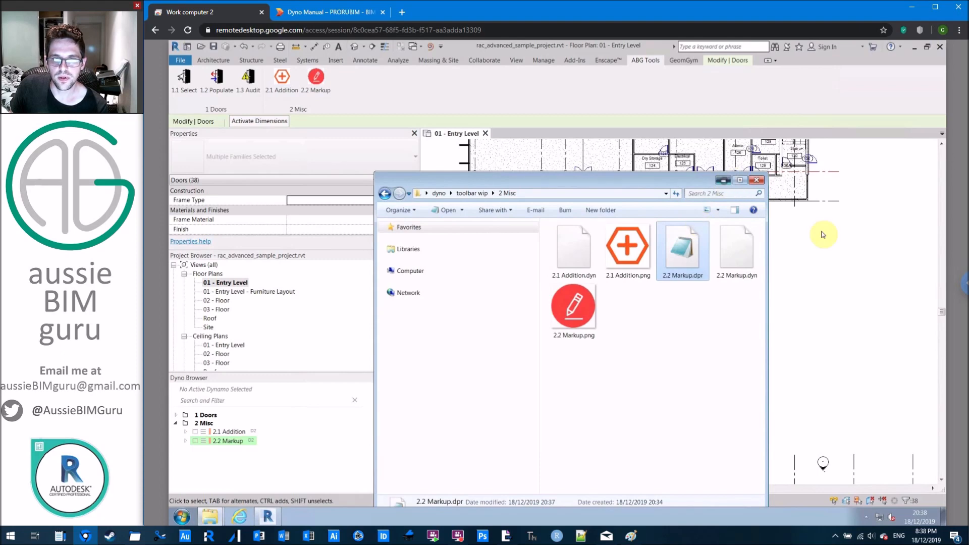
pyautogui.rightClick(301, 431)
pyautogui.click(343, 377)
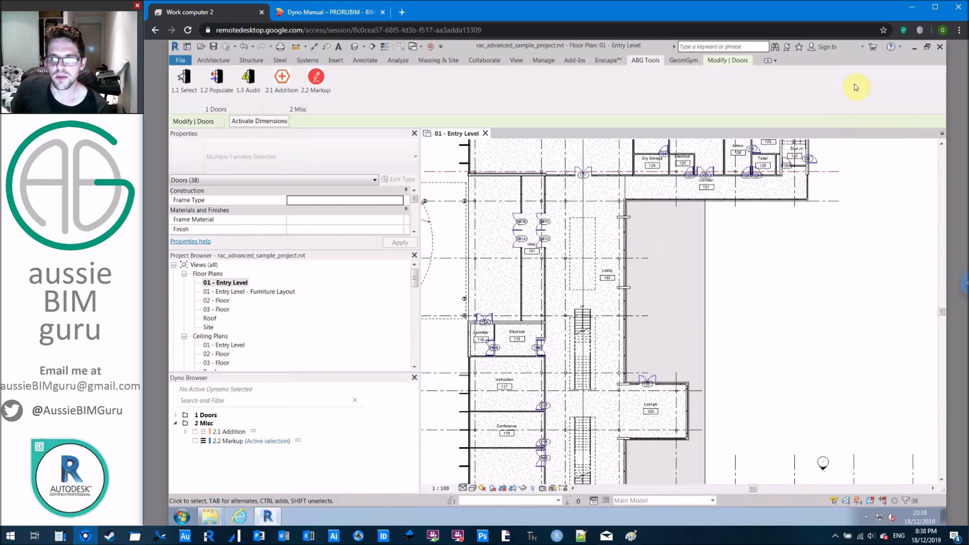
# Restart Revit without saving the project changes and reopen the recent rac_advanced_sample_project model.
pyautogui.click(939, 47)
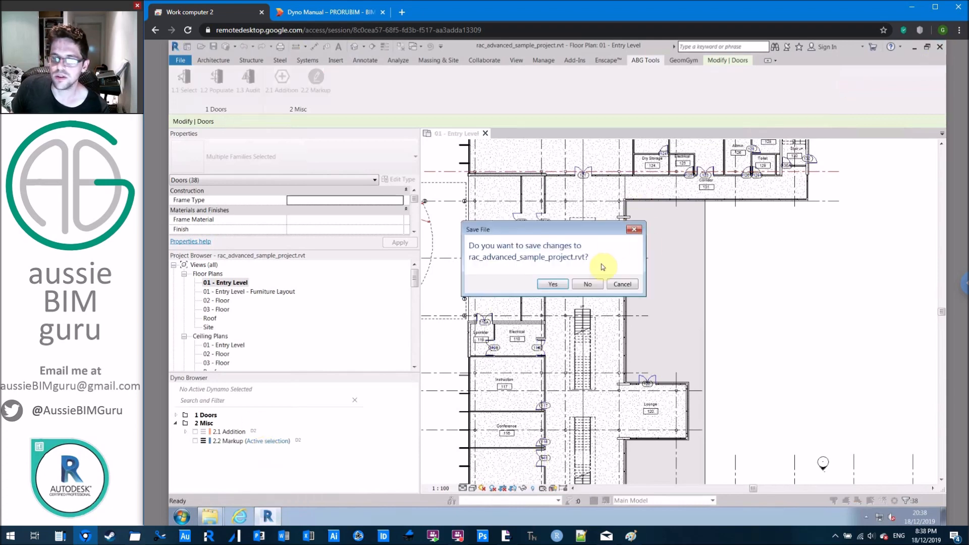
pyautogui.click(588, 284)
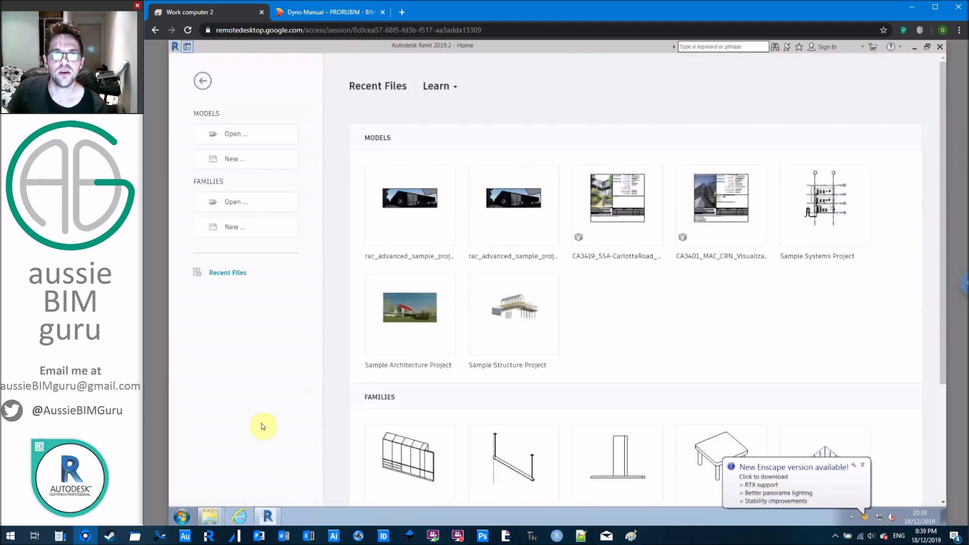
pyautogui.click(247, 158)
pyautogui.click(409, 212)
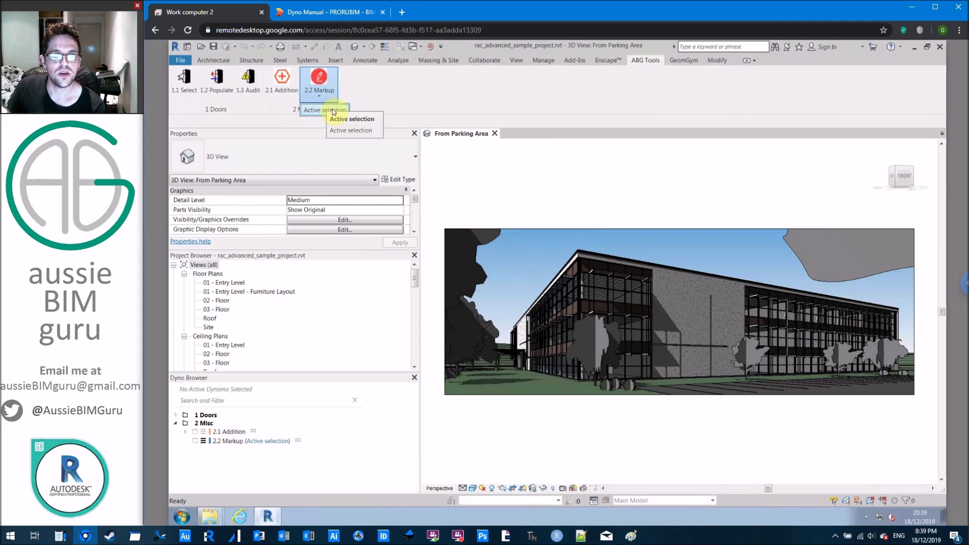
# Open the 01 - Entry Level floor plan and select grid A.
pyautogui.click(310, 421)
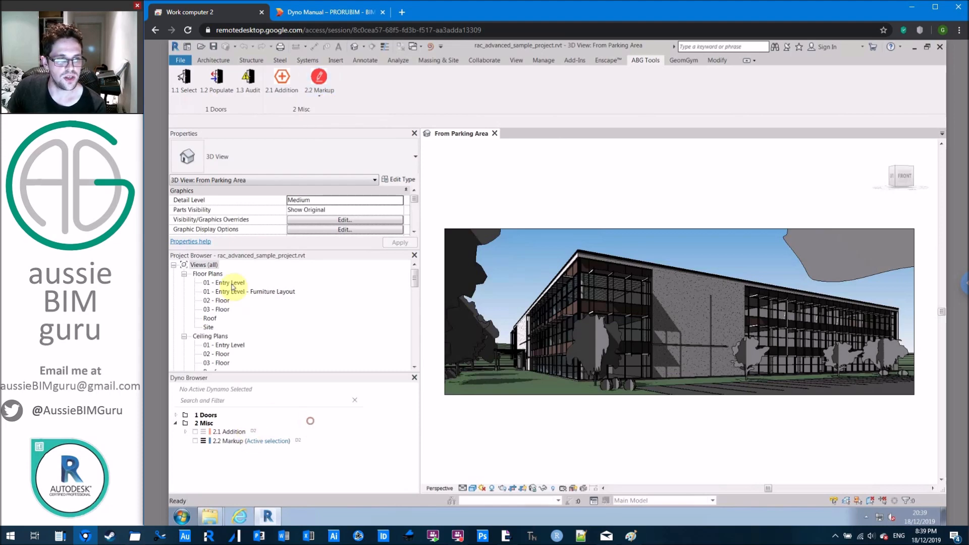
pyautogui.doubleClick(232, 283)
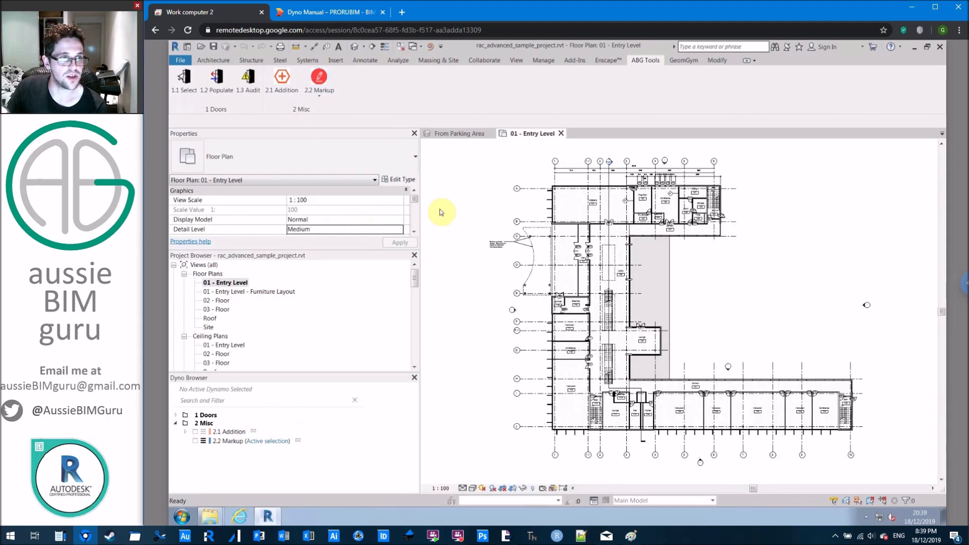
pyautogui.scroll(5, 536, 190)
pyautogui.moveTo(537, 184); pyautogui.dragTo(580, 242, button='middle')
pyautogui.scroll(2, 574, 234)
pyautogui.moveTo(554, 275); pyautogui.dragTo(499, 200)
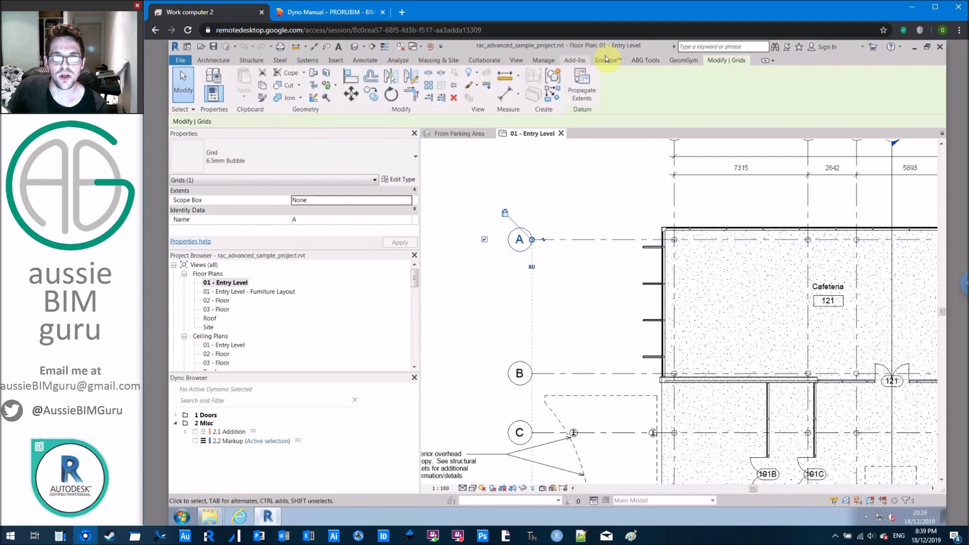
# Run the 2.2 Markup script's Active selection preset from ABG Tools on the selected grid and clear the selection.
pyautogui.click(645, 60)
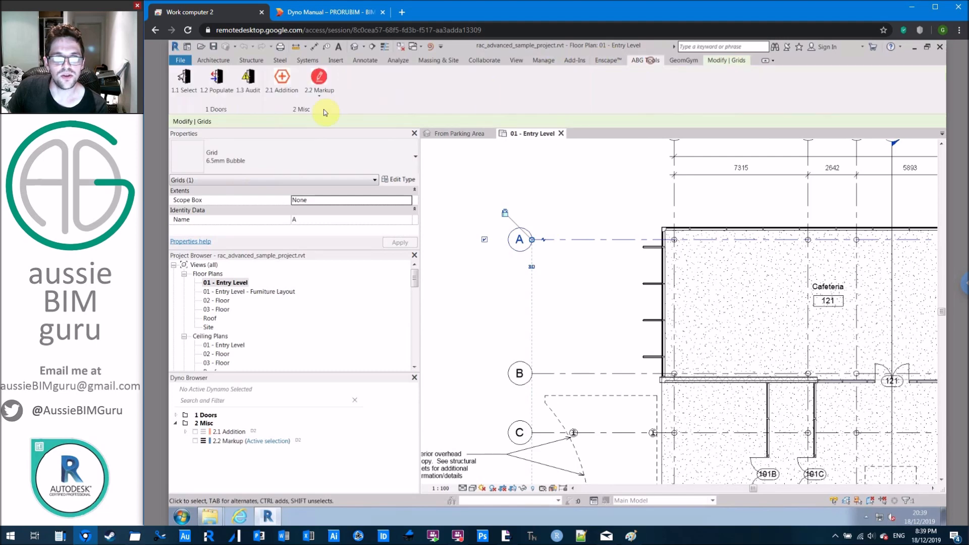
pyautogui.click(324, 93)
pyautogui.click(333, 110)
pyautogui.click(554, 190)
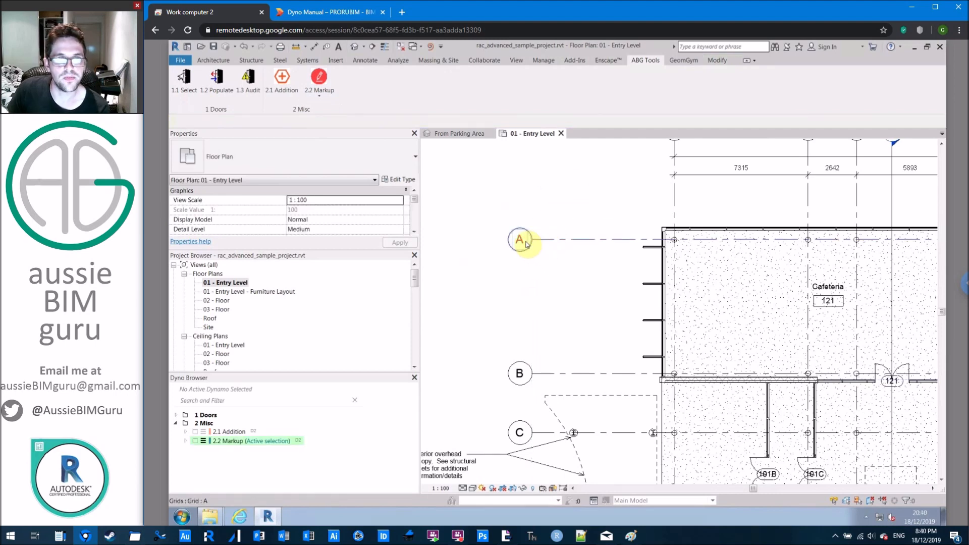
# Select grid B and assign the keyboard shortcut MU to the 2.2 Markup Active selection command.
pyautogui.click(551, 388)
pyautogui.moveTo(543, 377); pyautogui.dragTo(497, 335)
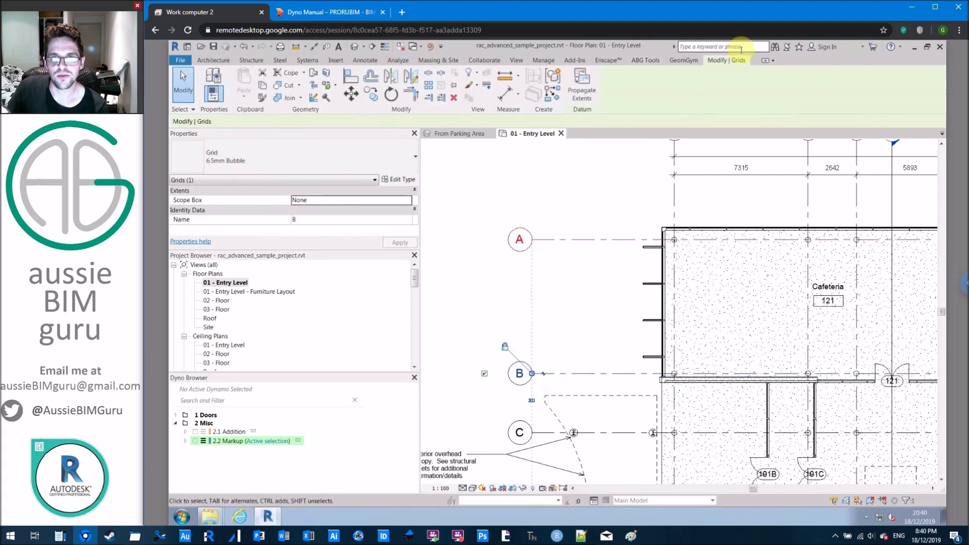
pyautogui.click(518, 61)
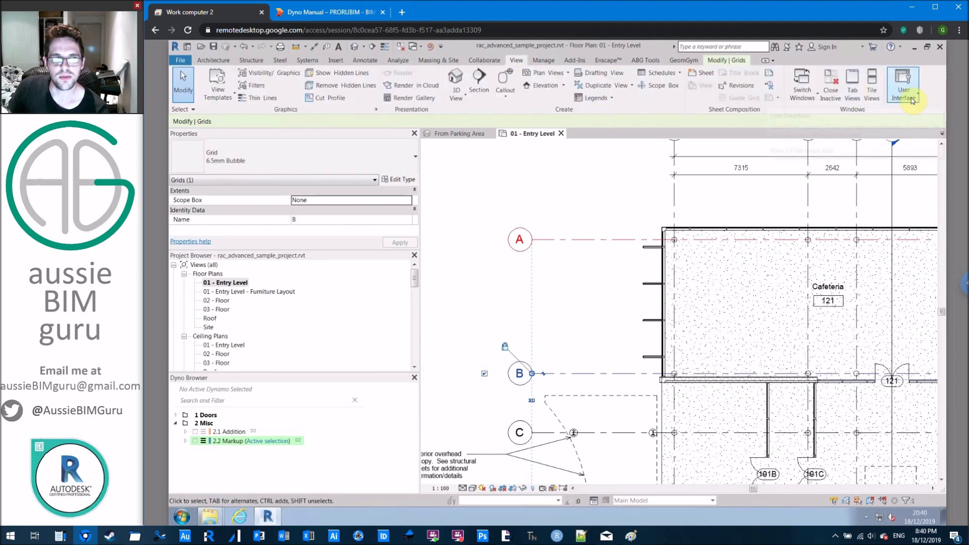
pyautogui.click(912, 99)
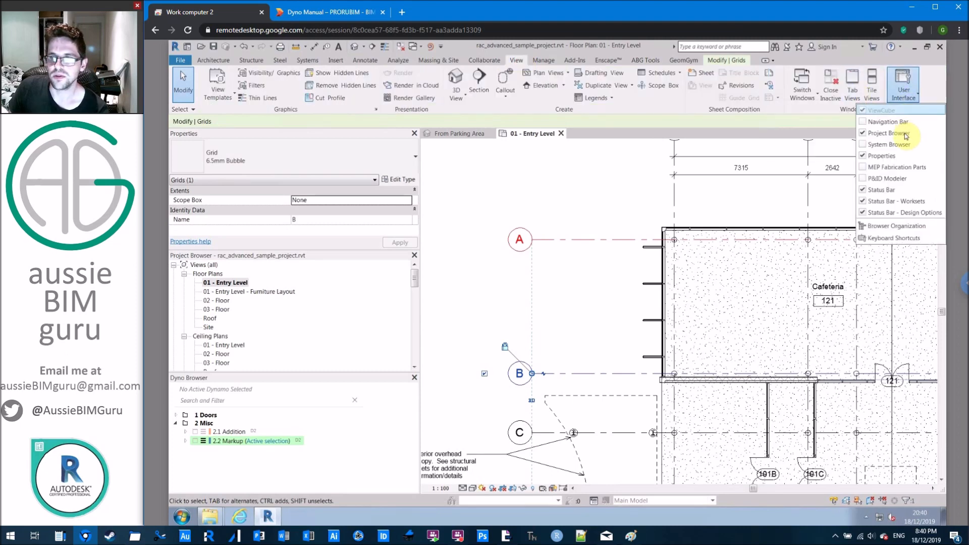
pyautogui.click(909, 240)
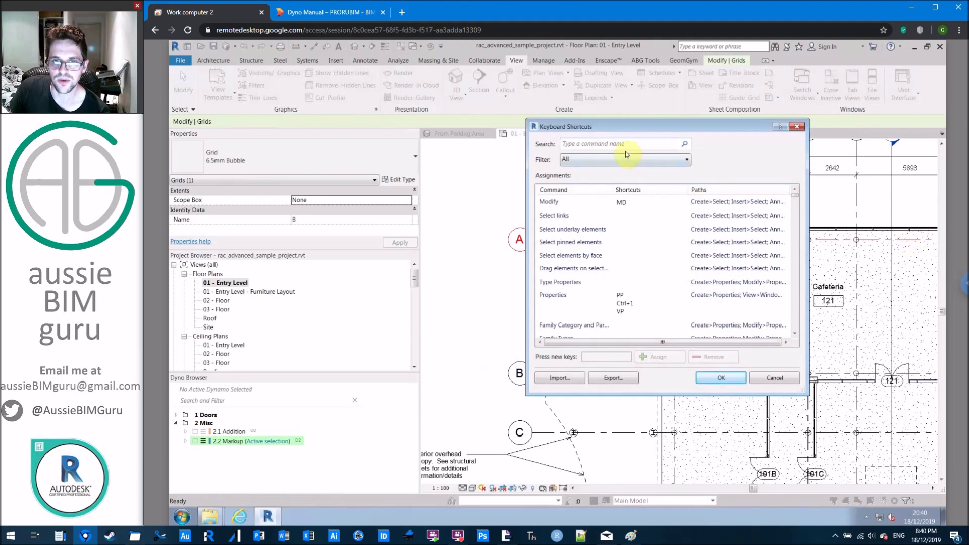
pyautogui.write('markup')
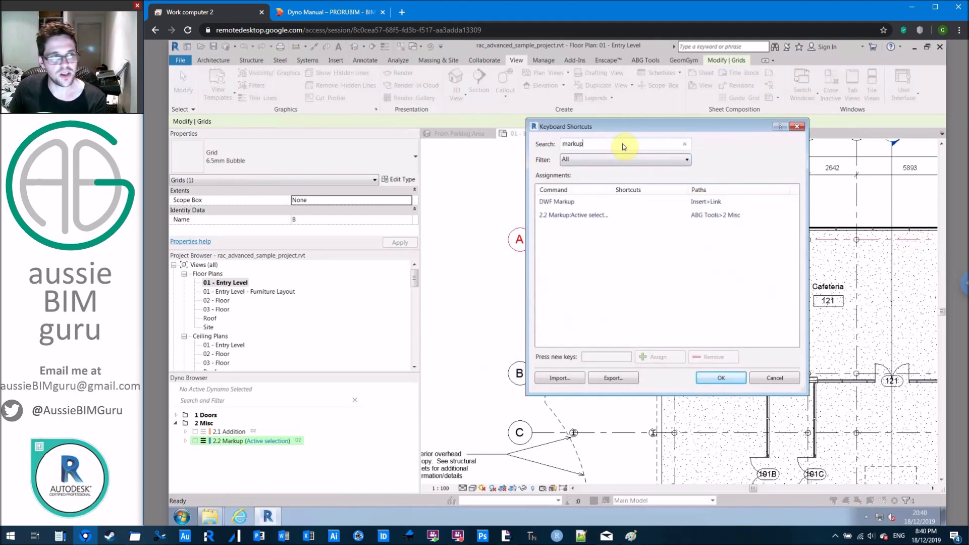
pyautogui.click(616, 215)
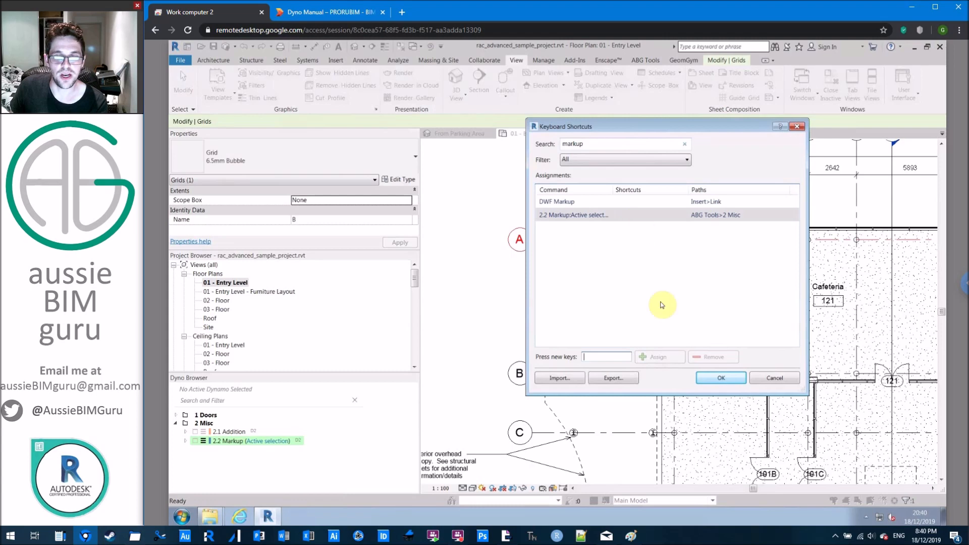
pyautogui.write('MU')
pyautogui.click(656, 357)
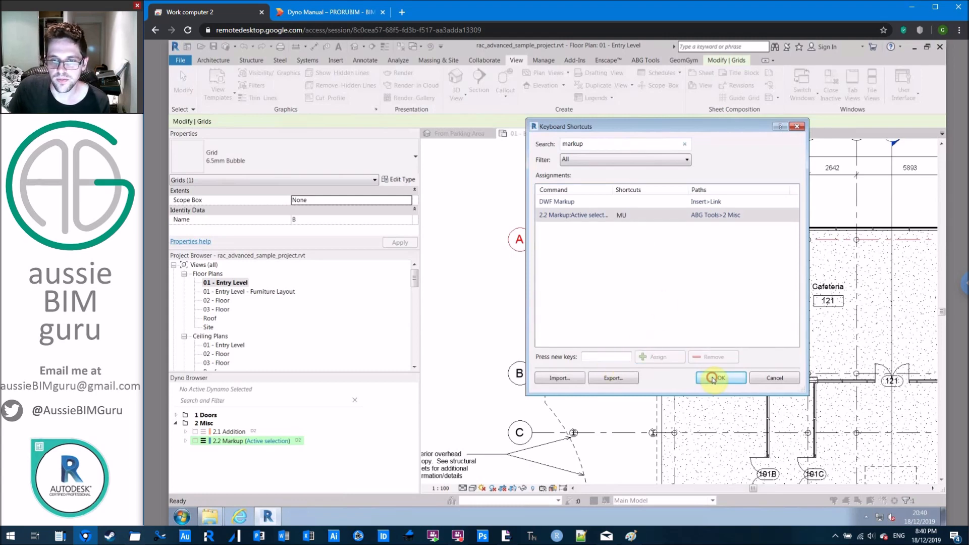
pyautogui.click(712, 378)
# Clear the selection, select grids 1.1 and 2, and run the 2.2 Markup Active selection preset on them.
pyautogui.click(614, 300)
pyautogui.moveTo(667, 282); pyautogui.dragTo(567, 302, button='middle')
pyautogui.moveTo(764, 223); pyautogui.dragTo(689, 223)
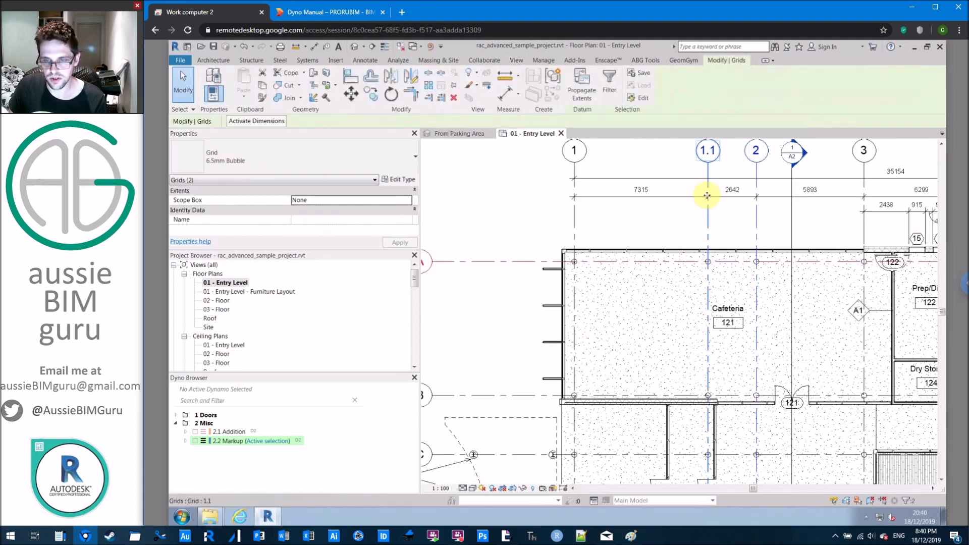
pyautogui.click(685, 219)
pyautogui.moveTo(683, 218); pyautogui.dragTo(614, 253, button='middle')
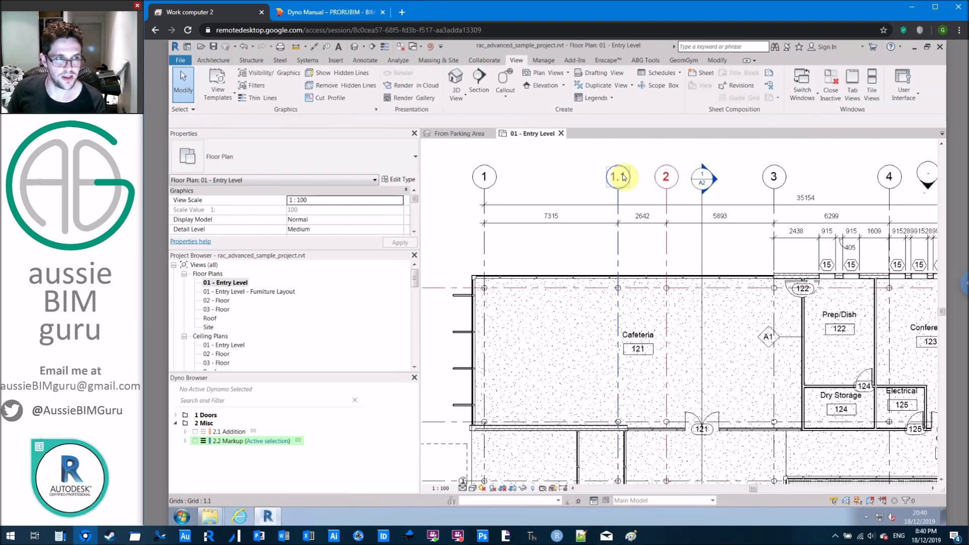
# Enlarge the Dyno Browser and remove the toolbar wip folder from the storage folders in the Dyno settings.
pyautogui.click(644, 60)
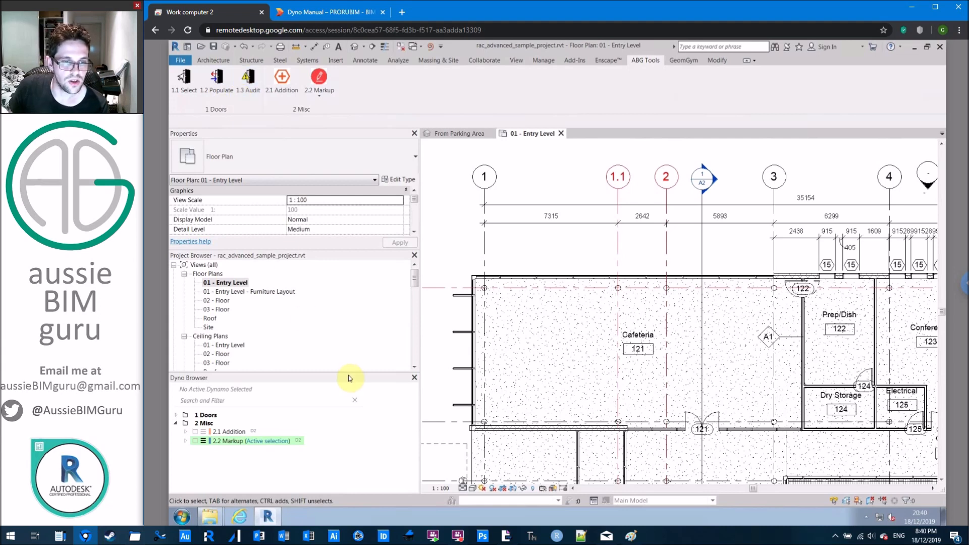
pyautogui.moveTo(352, 376); pyautogui.dragTo(346, 309)
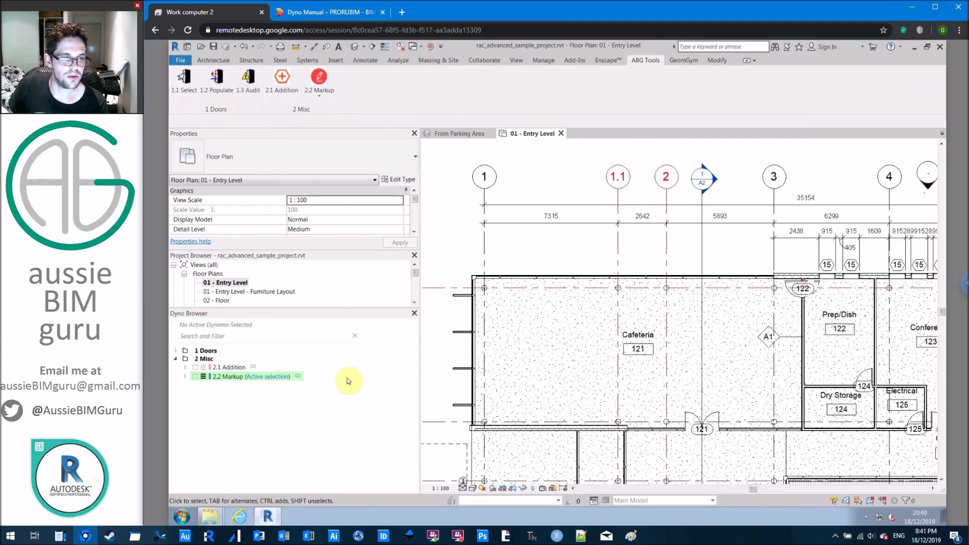
pyautogui.rightClick(351, 391)
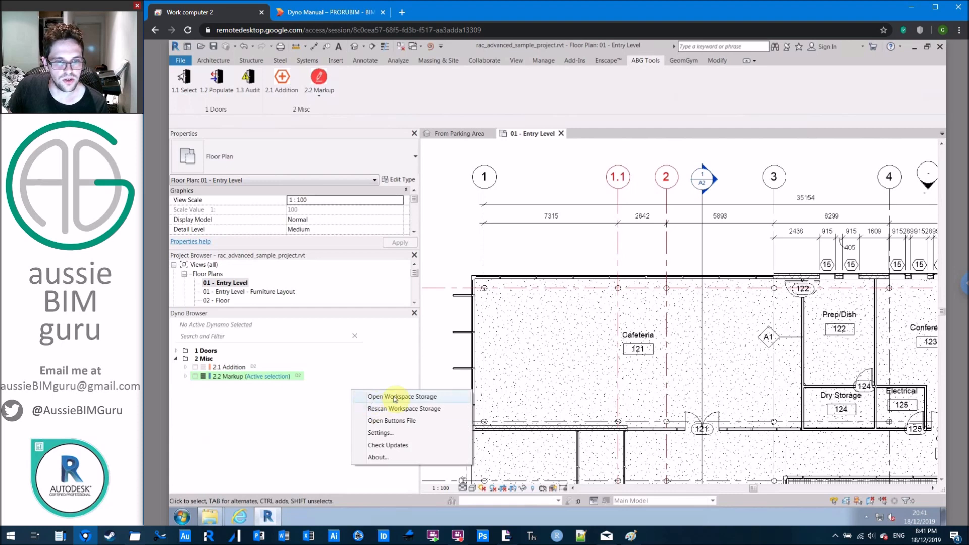
pyautogui.click(400, 432)
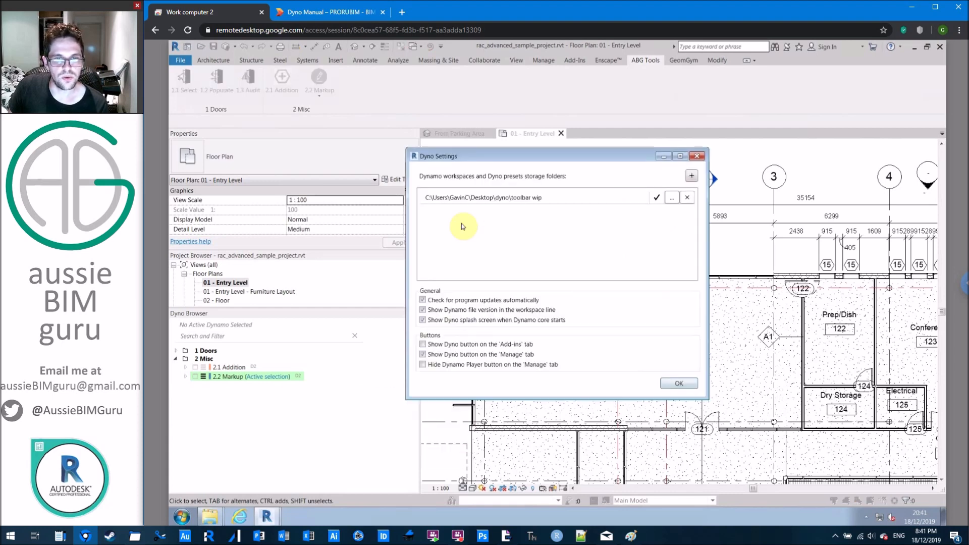
pyautogui.click(687, 197)
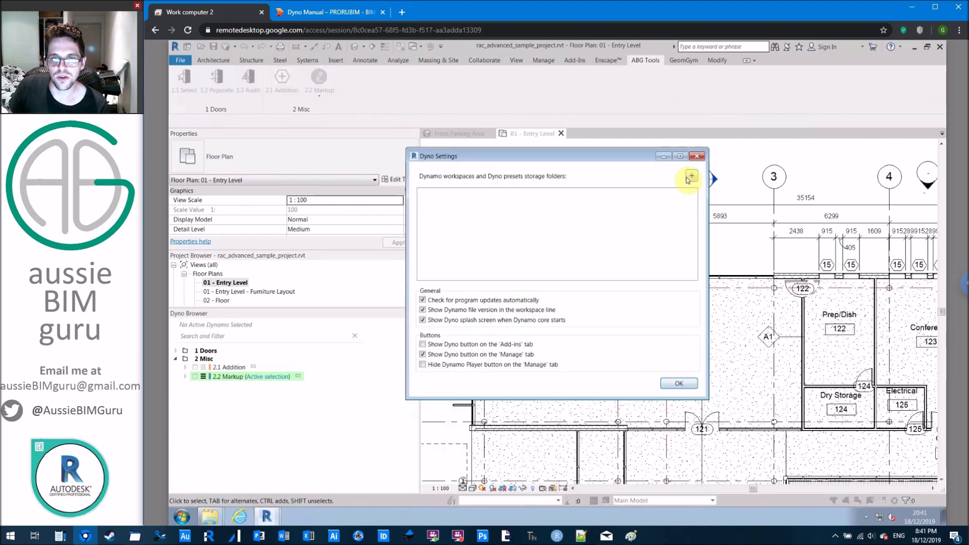
# Add the toolbar finished folder inside the desktop's dyno folder as the Dyno storage folder and accept the settings.
pyautogui.click(688, 176)
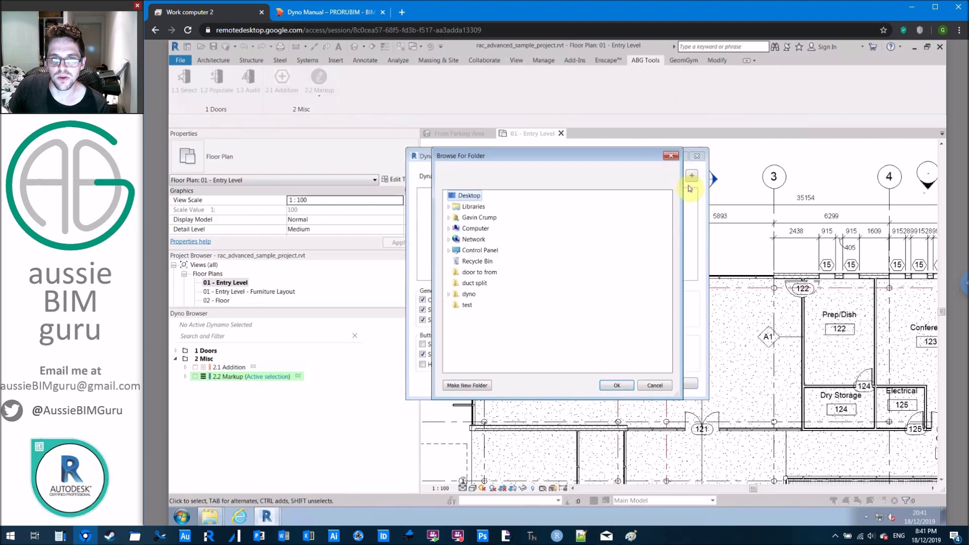
pyautogui.click(448, 293)
pyautogui.doubleClick(487, 337)
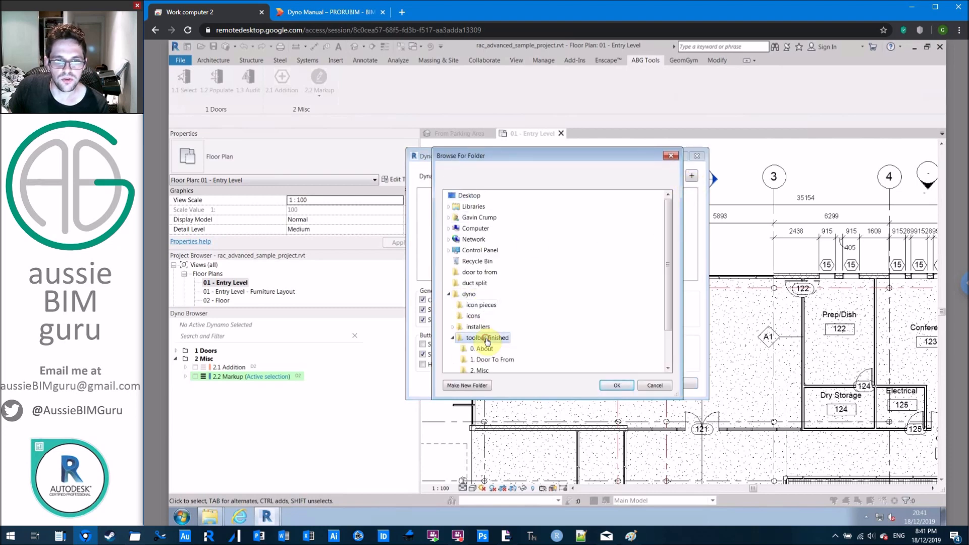
pyautogui.scroll(-1, 607, 316)
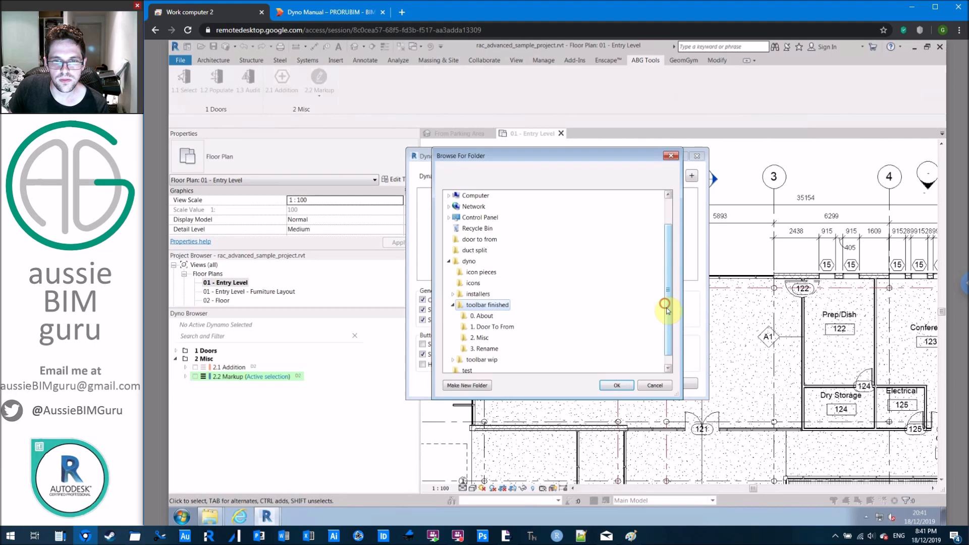
pyautogui.moveTo(664, 302); pyautogui.dragTo(671, 345)
pyautogui.click(617, 385)
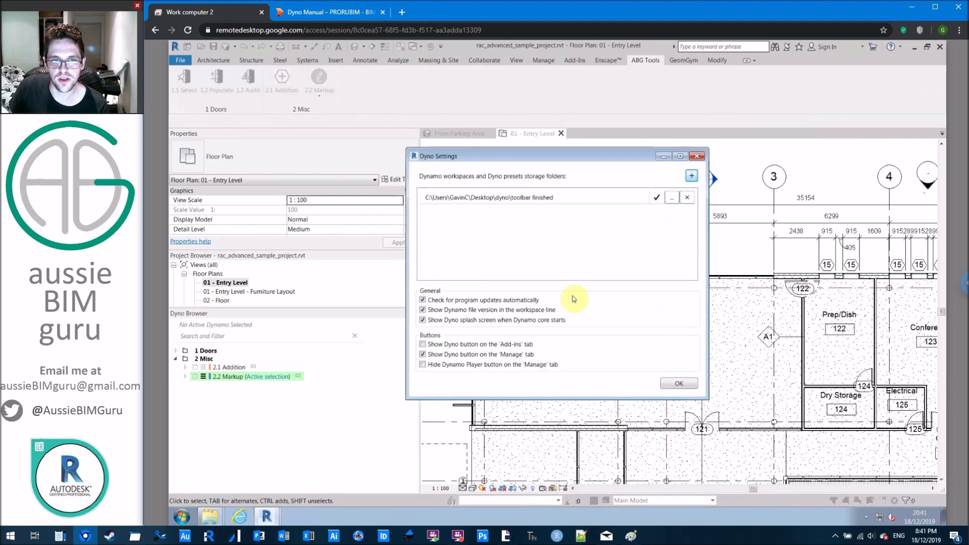
pyautogui.click(676, 386)
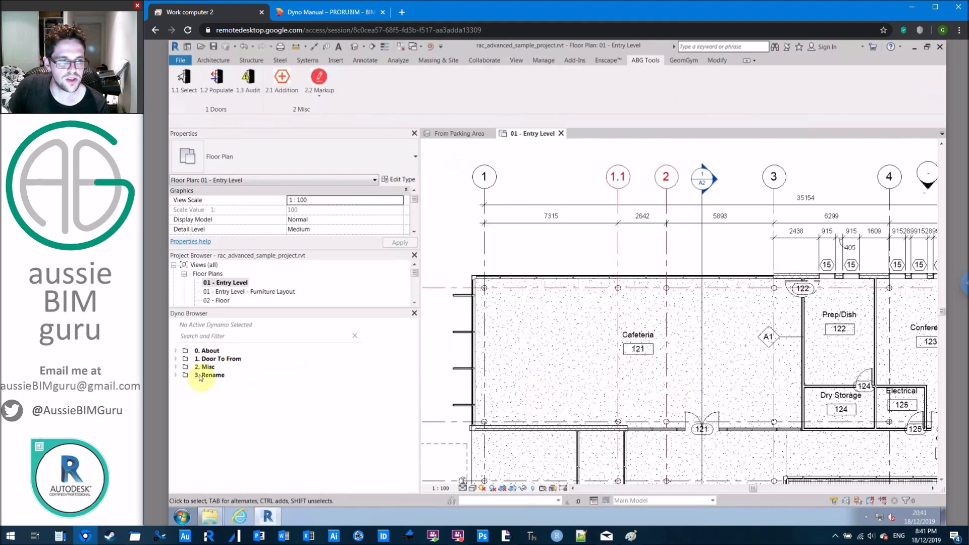
# Expand the 0. About, 1. Door To From, 2. Misc and 3. Rename folders in the Dyno Browser to review their scripts.
pyautogui.click(176, 350)
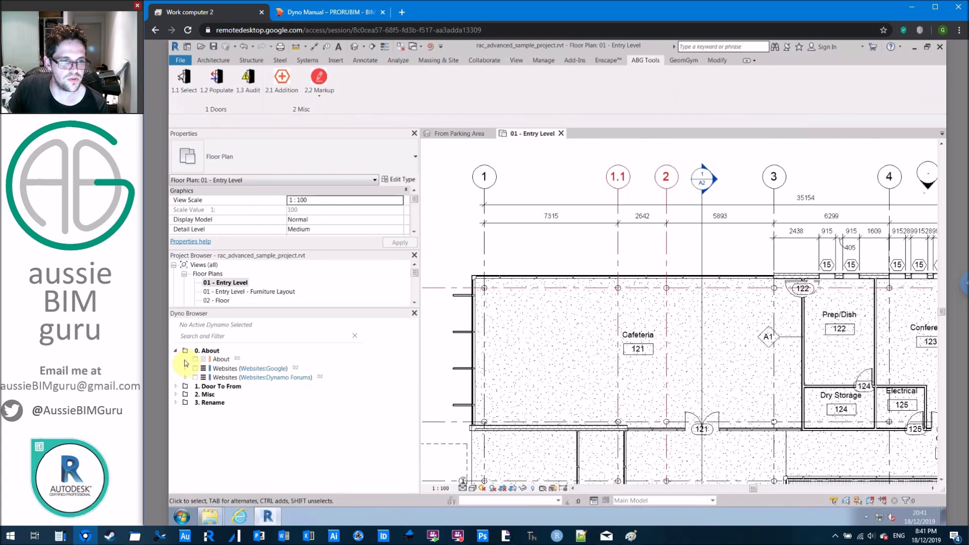
pyautogui.click(177, 385)
pyautogui.click(176, 421)
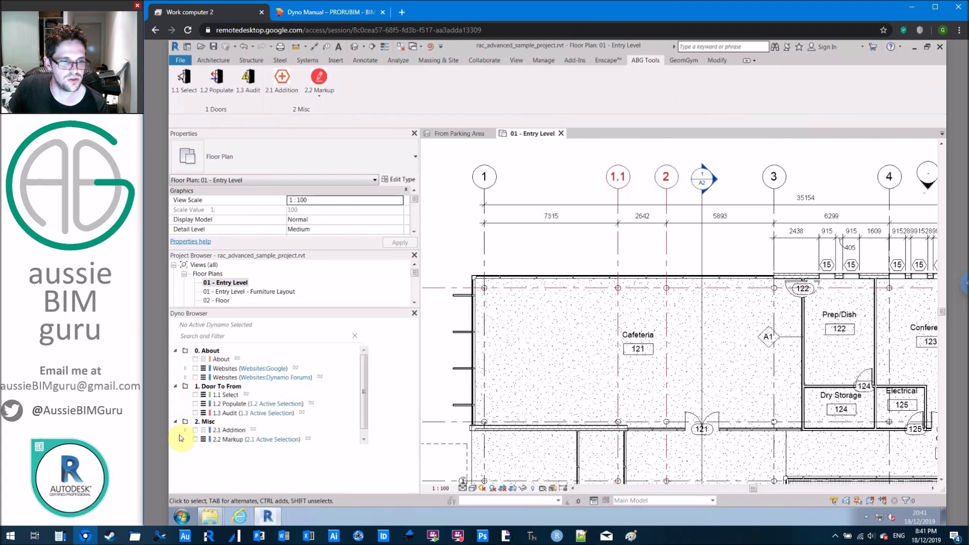
pyautogui.click(364, 438)
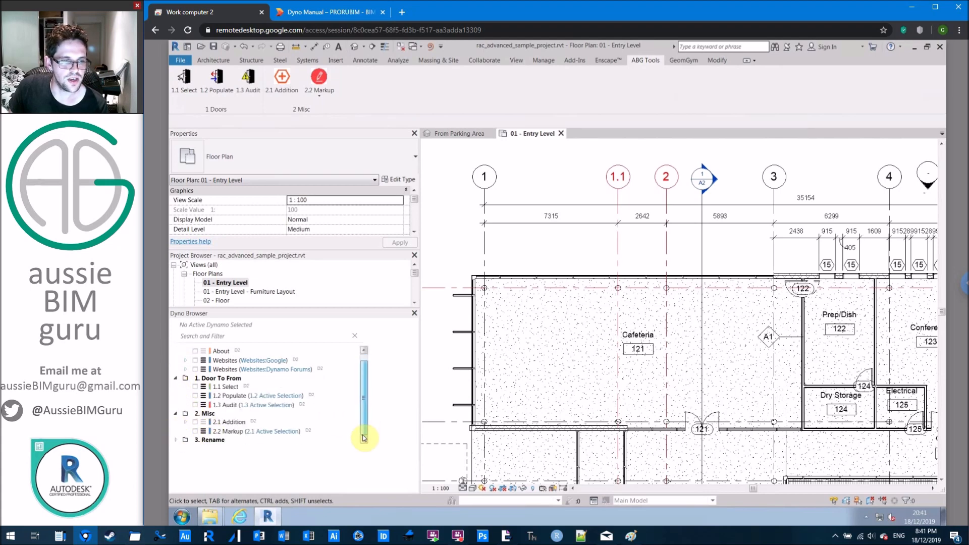
pyautogui.click(176, 439)
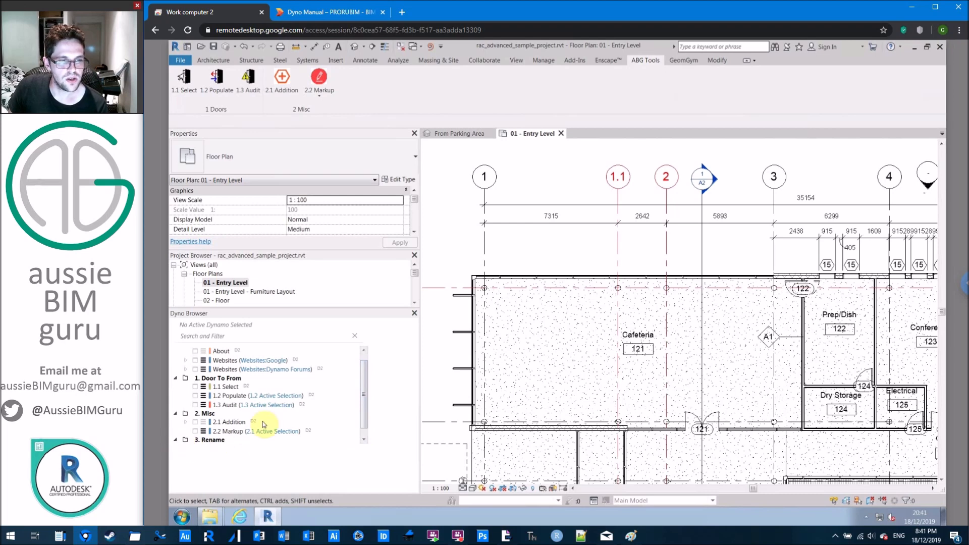
pyautogui.moveTo(363, 389); pyautogui.dragTo(363, 422)
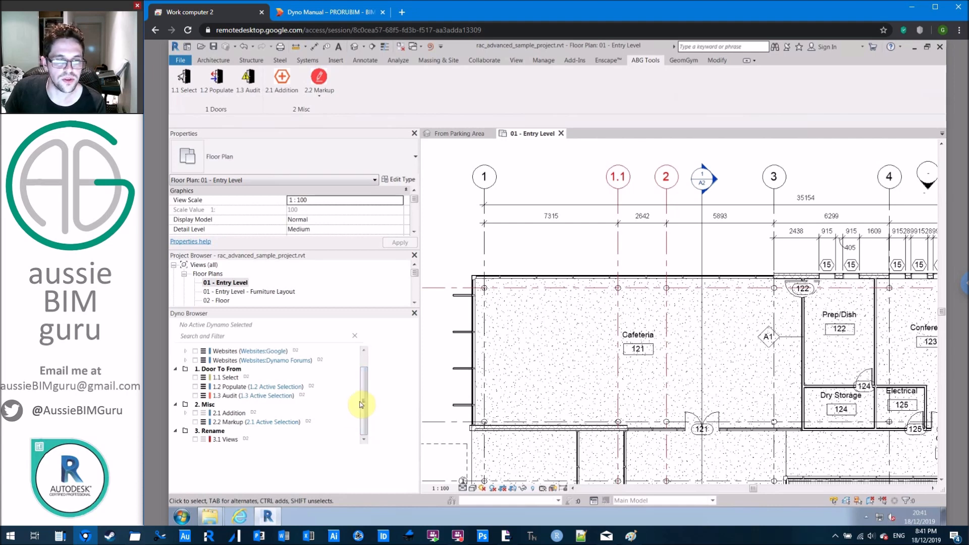
pyautogui.moveTo(364, 381); pyautogui.dragTo(363, 367)
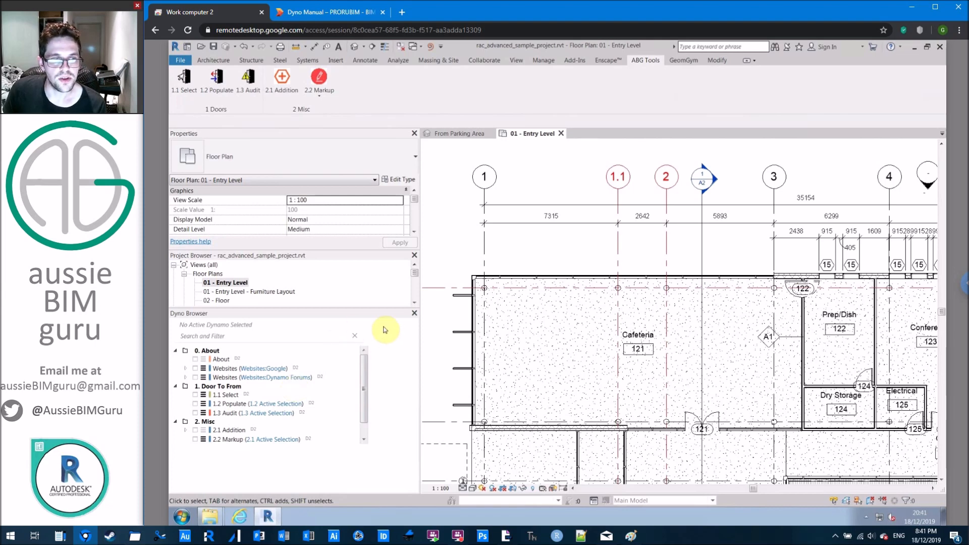
# Restart Revit without saving the project and reopen the recent rac_advanced_sample_project model to load the finished toolbar.
pyautogui.click(939, 48)
pyautogui.click(555, 284)
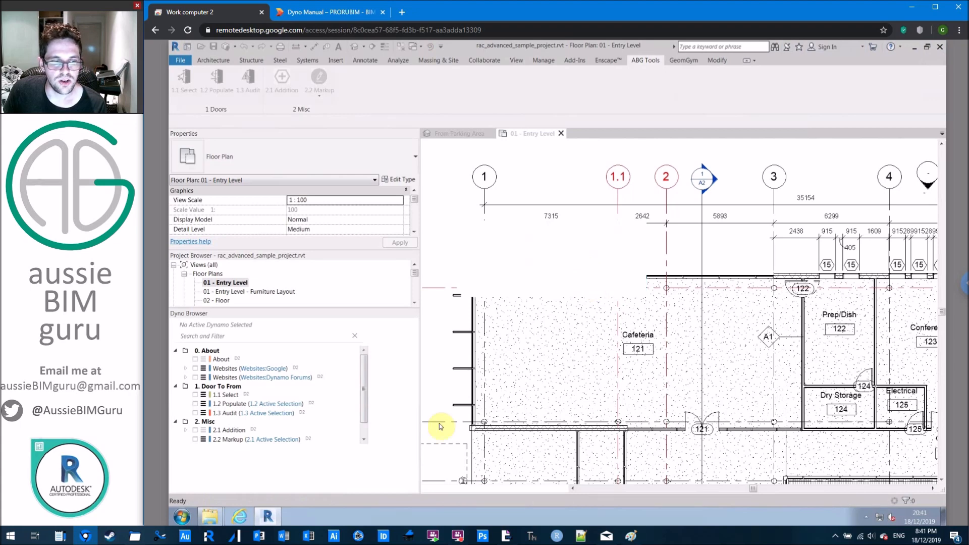
pyautogui.click(267, 516)
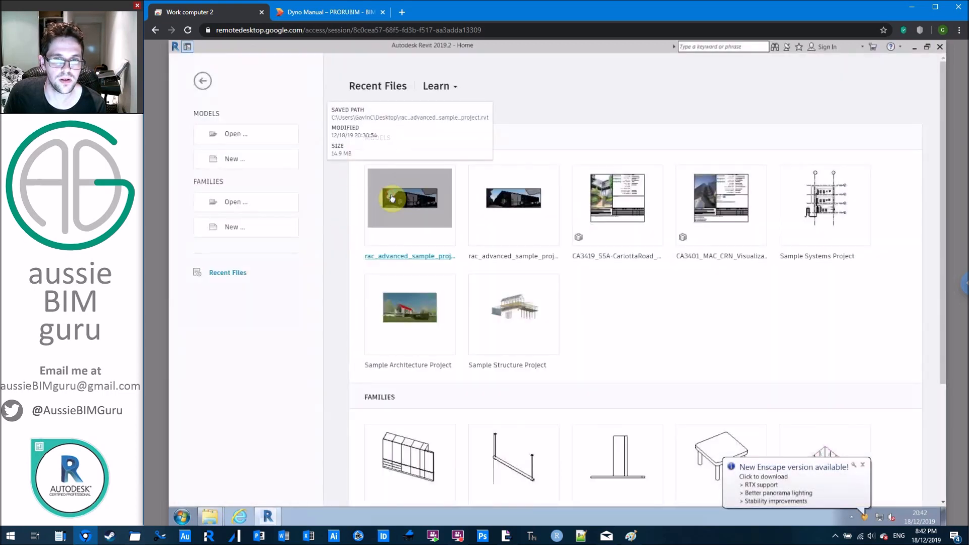
pyautogui.click(391, 198)
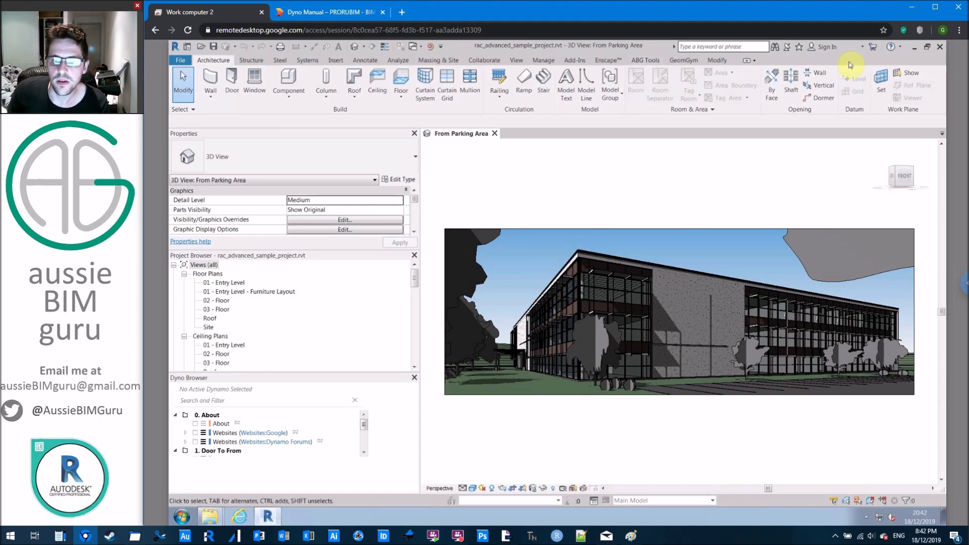
# Run the About script from the ABG Tools ribbon and close its toolbar information message.
pyautogui.click(646, 60)
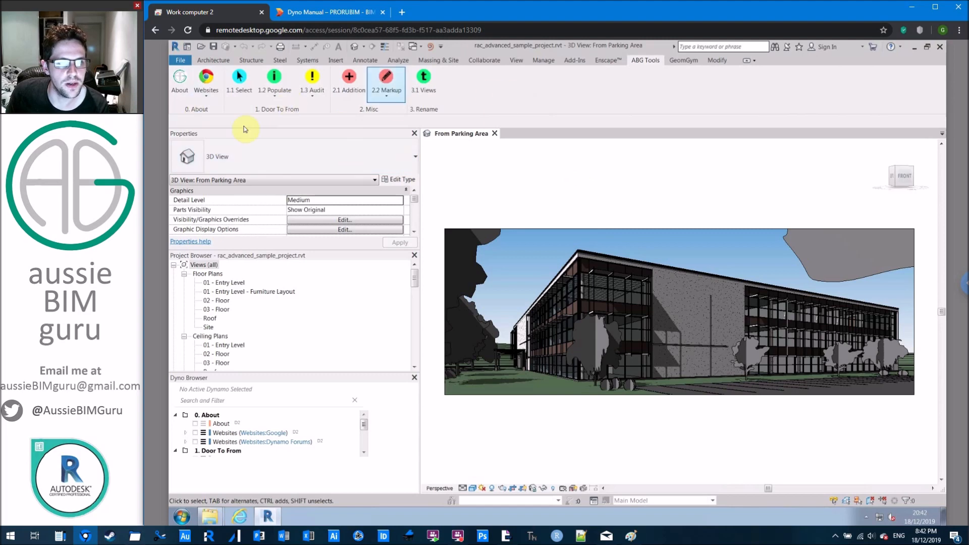
pyautogui.click(180, 81)
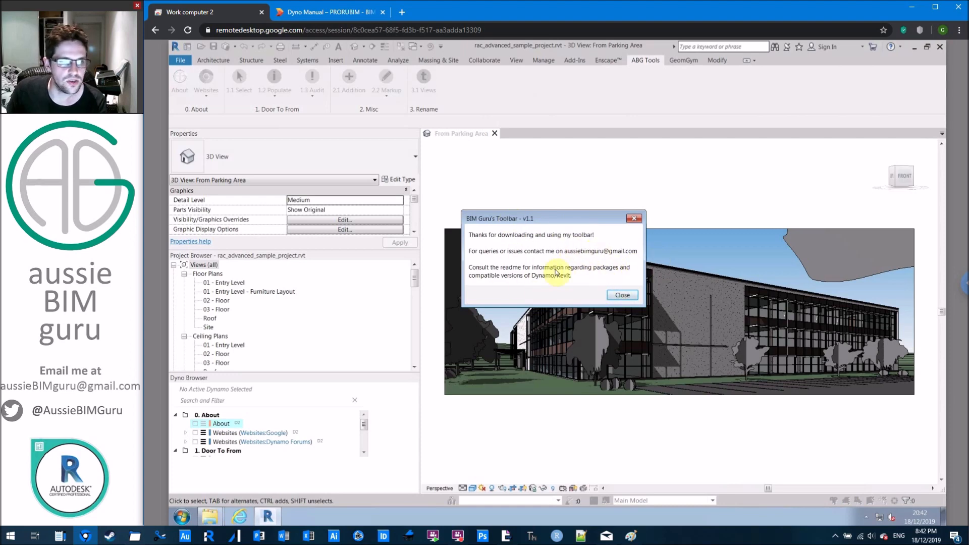
pyautogui.click(619, 295)
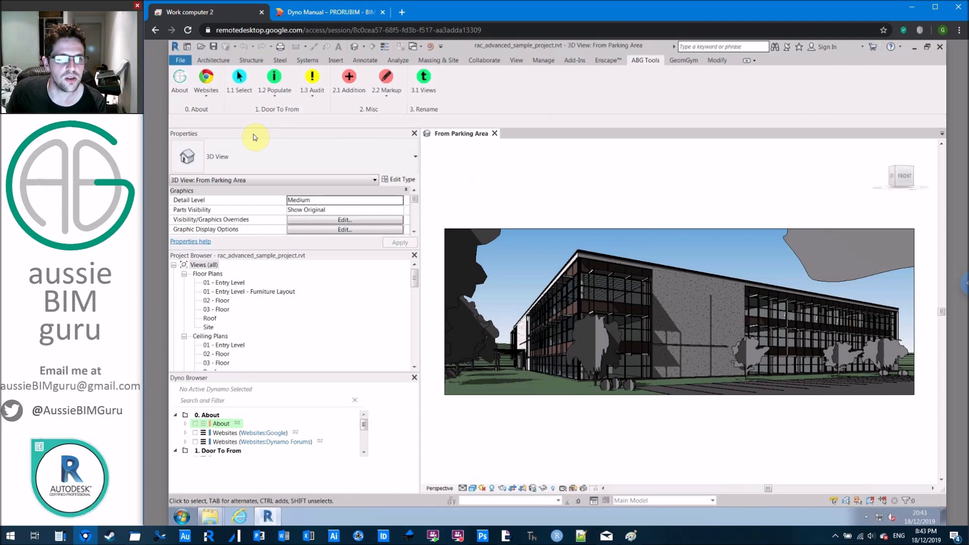
# Open the Dynamo Forums website through the ABG Tools Websites presets and close the browser window.
pyautogui.click(210, 100)
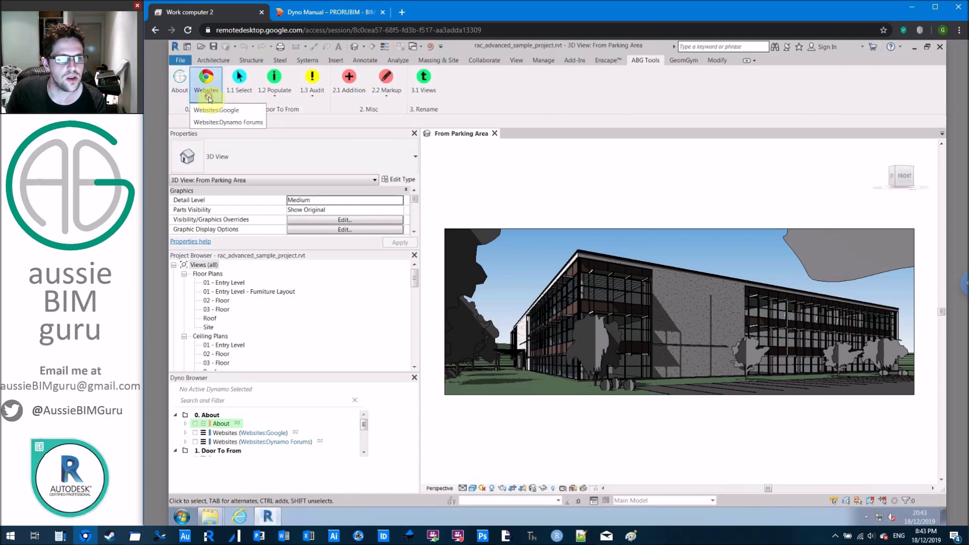
pyautogui.click(242, 123)
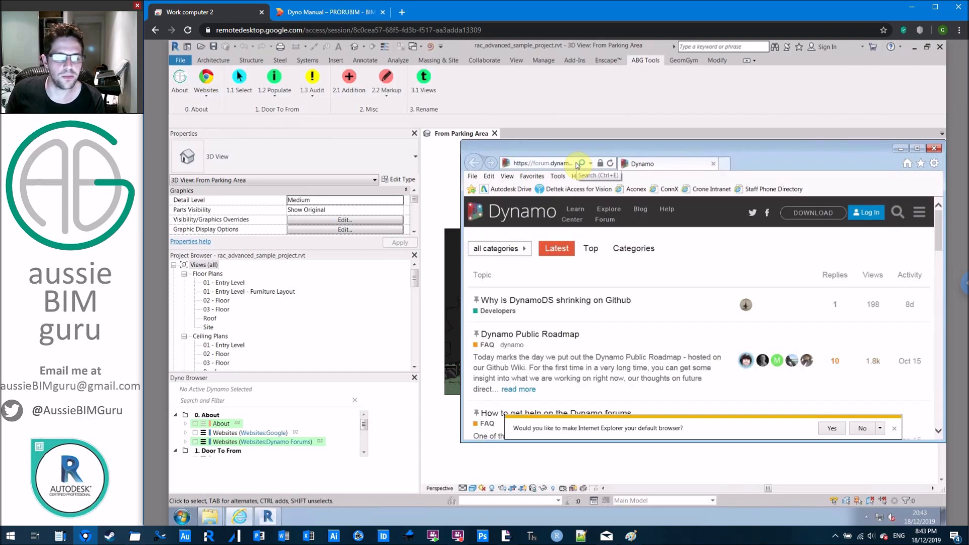
pyautogui.click(934, 148)
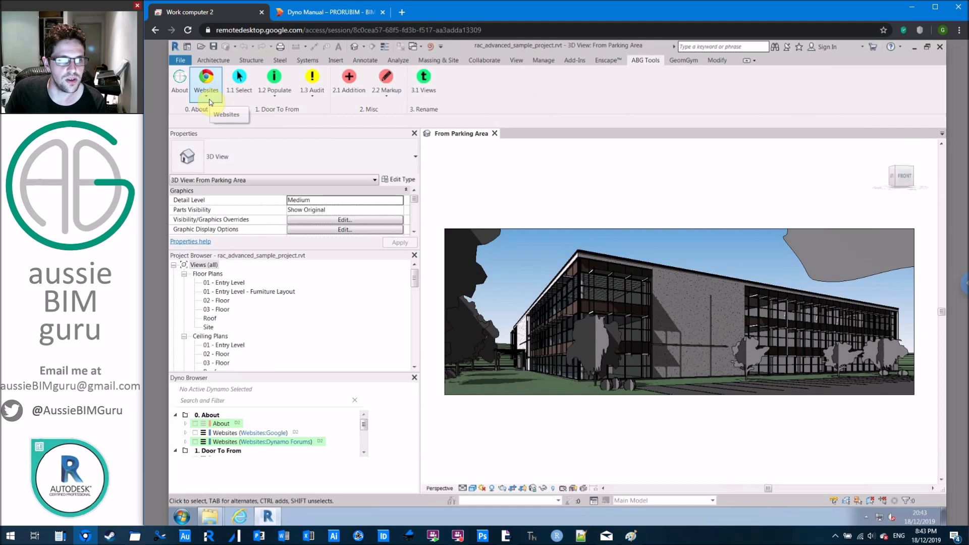
# Review the Websites.dpr presets file in the finished toolbar's 0. About folder, and put the file and folder windows away.
pyautogui.moveTo(215, 512)
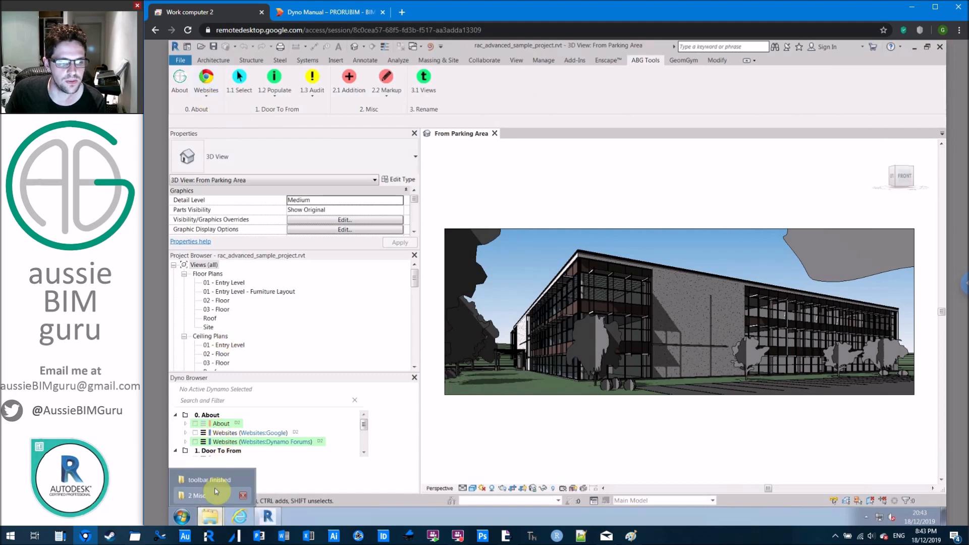
pyautogui.click(214, 489)
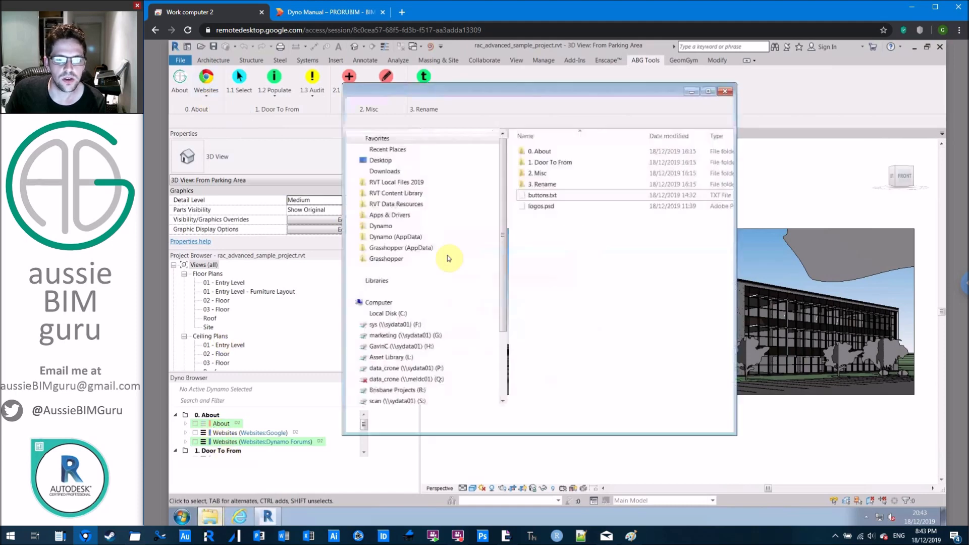
pyautogui.doubleClick(552, 153)
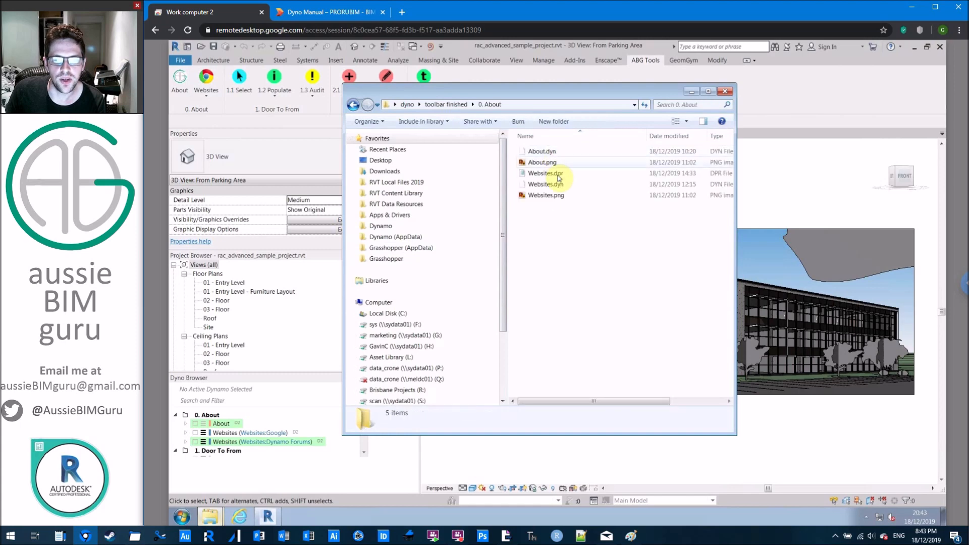
pyautogui.doubleClick(550, 174)
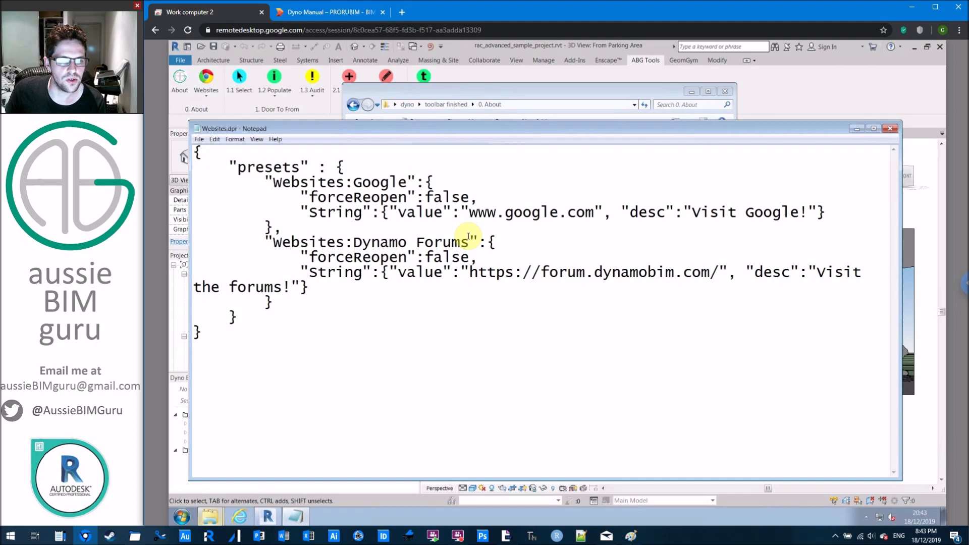
pyautogui.click(890, 128)
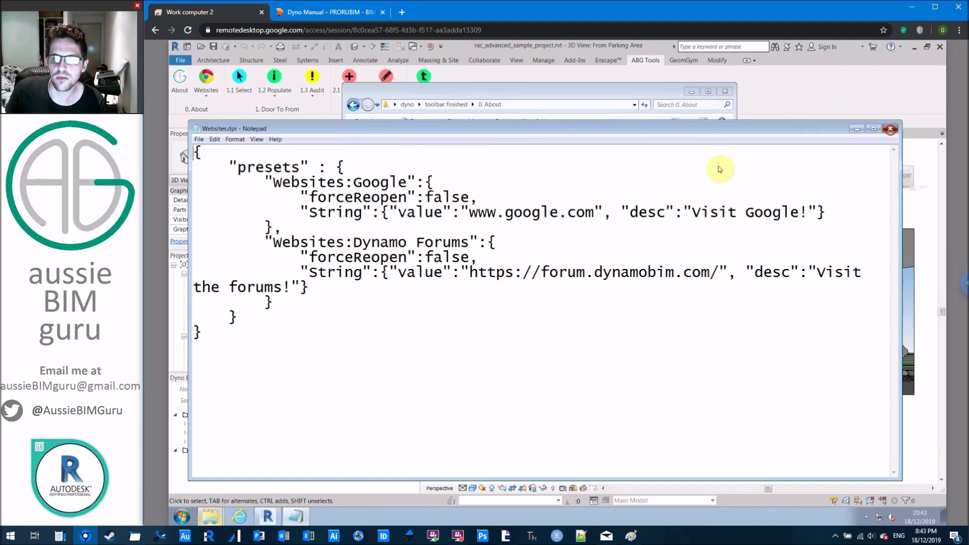
pyautogui.click(693, 93)
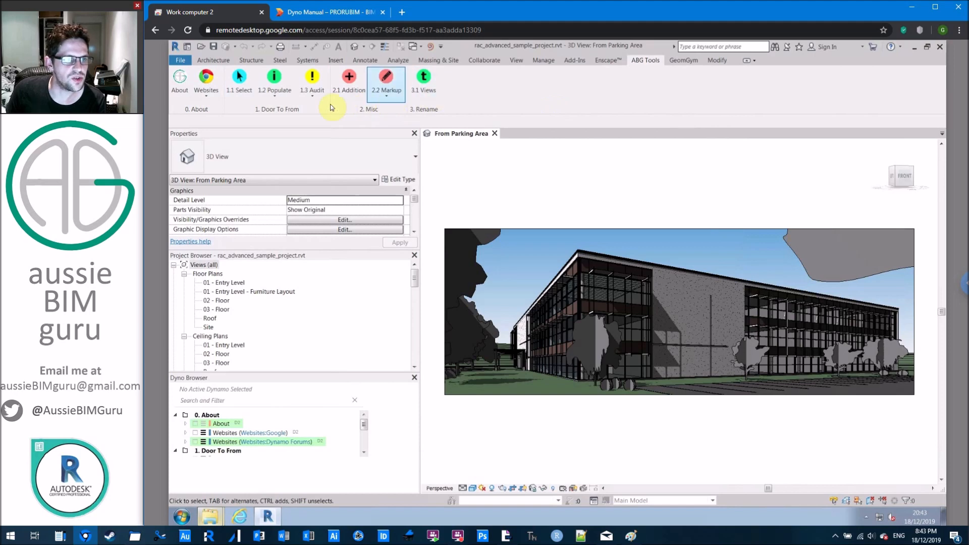
# Open the 01 - Entry Level floor plan and select its doors with the 1.1 Select script.
pyautogui.click(304, 312)
pyautogui.doubleClick(225, 283)
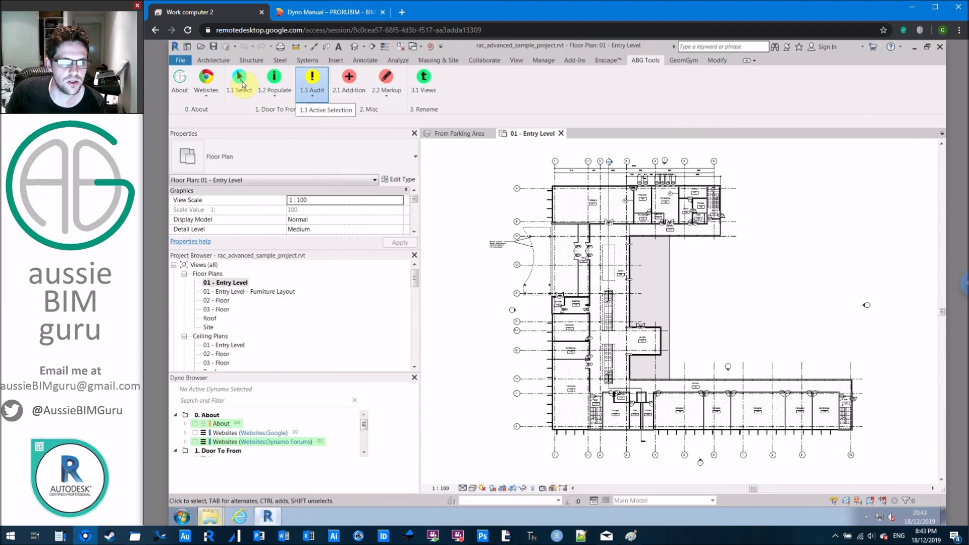
pyautogui.click(246, 84)
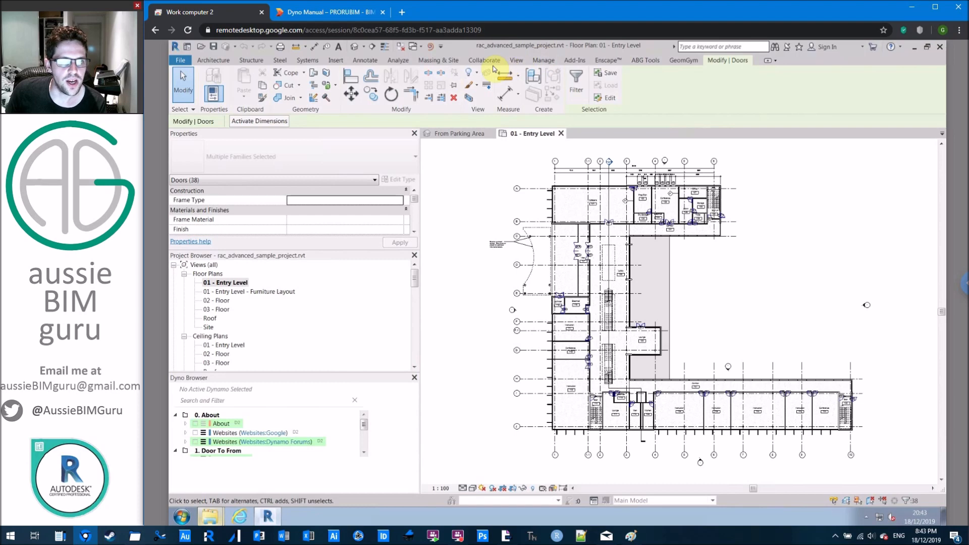
# Run the 1.3 Audit script on the selected doors, close its results, and inspect the flagged doors in the plan.
pyautogui.click(645, 60)
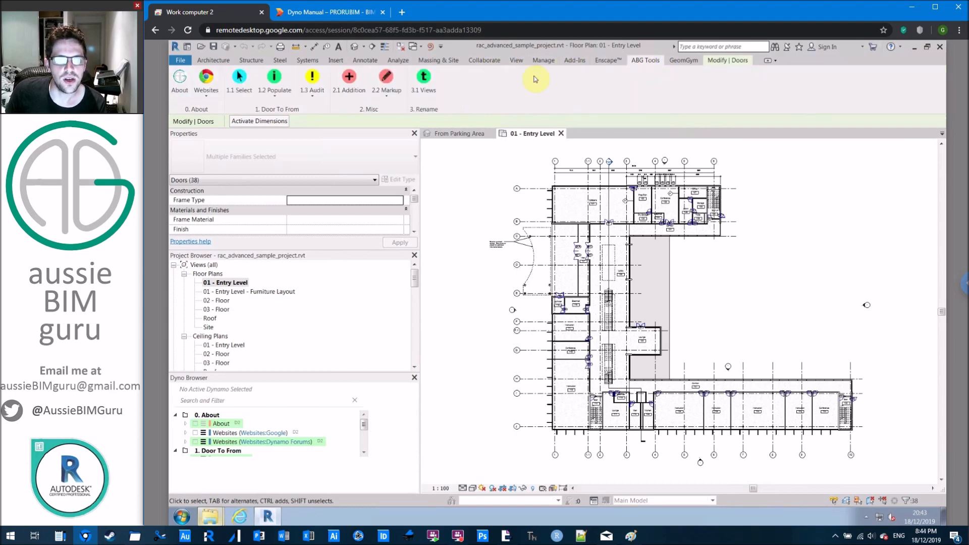
pyautogui.click(315, 95)
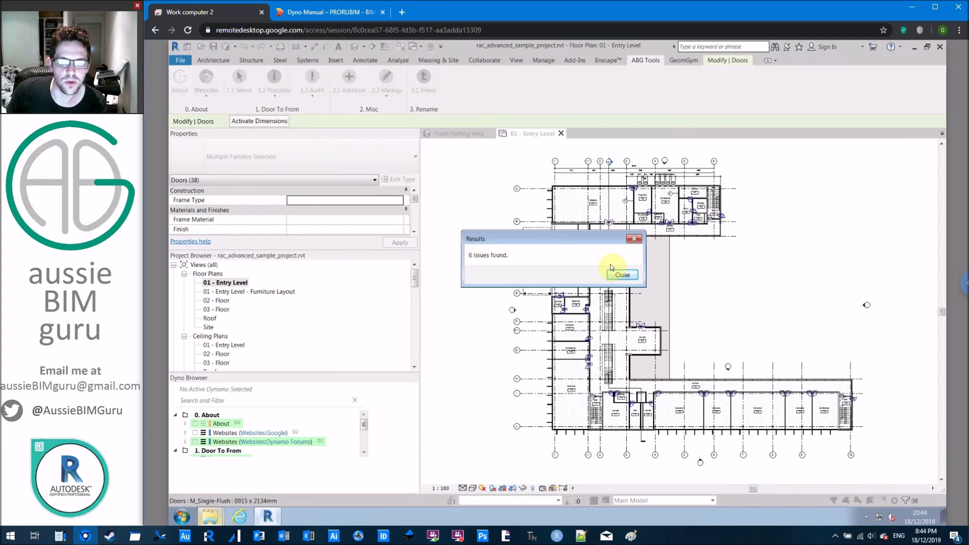
pyautogui.click(621, 274)
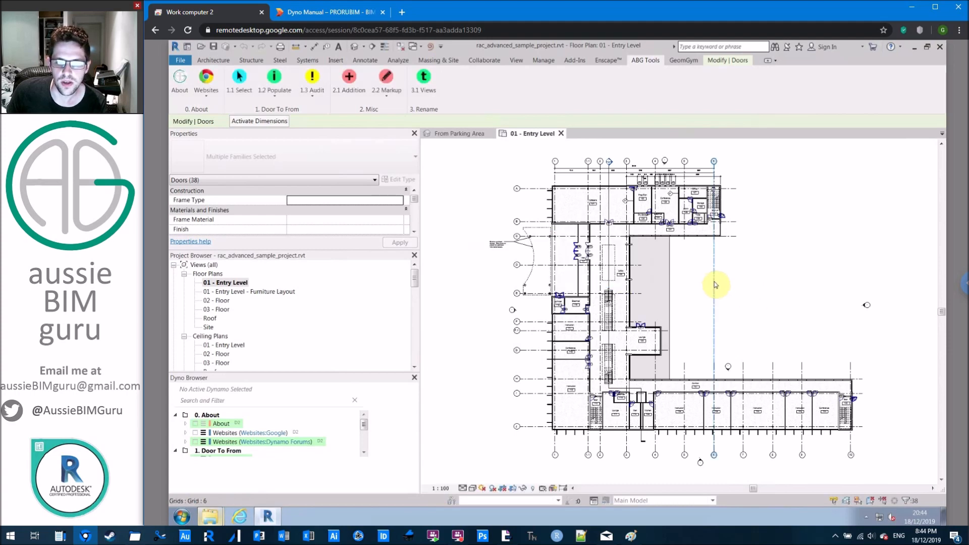
pyautogui.click(690, 298)
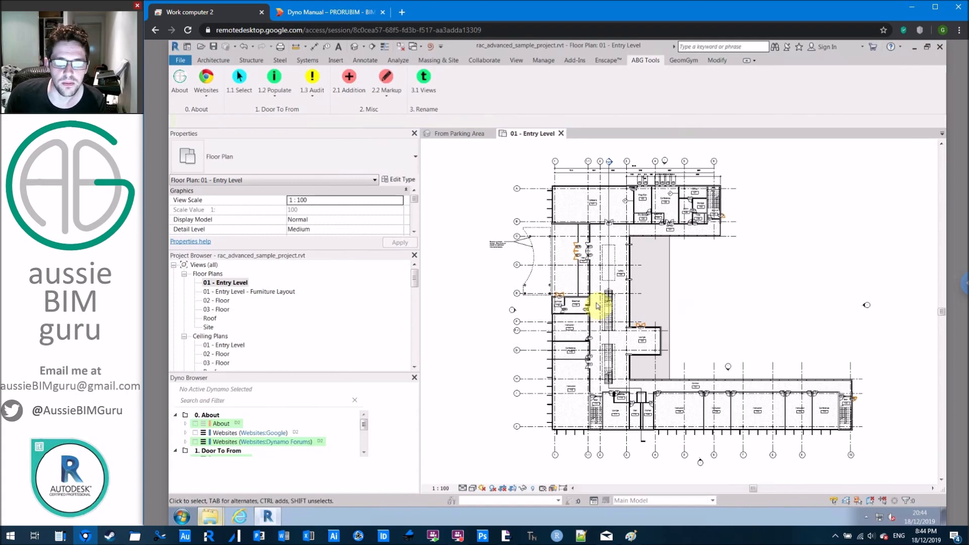
pyautogui.scroll(2, 590, 334)
pyautogui.scroll(2, 605, 323)
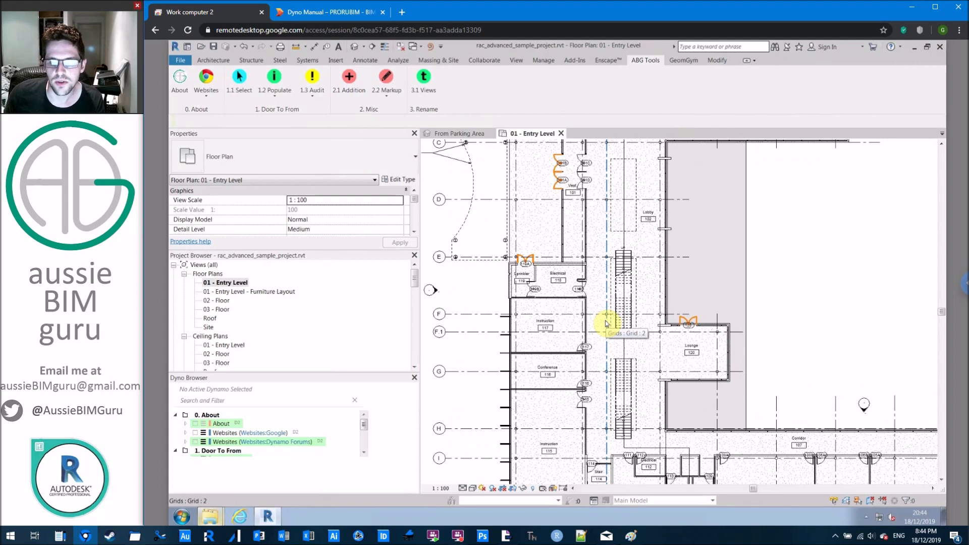
pyautogui.scroll(1, 690, 325)
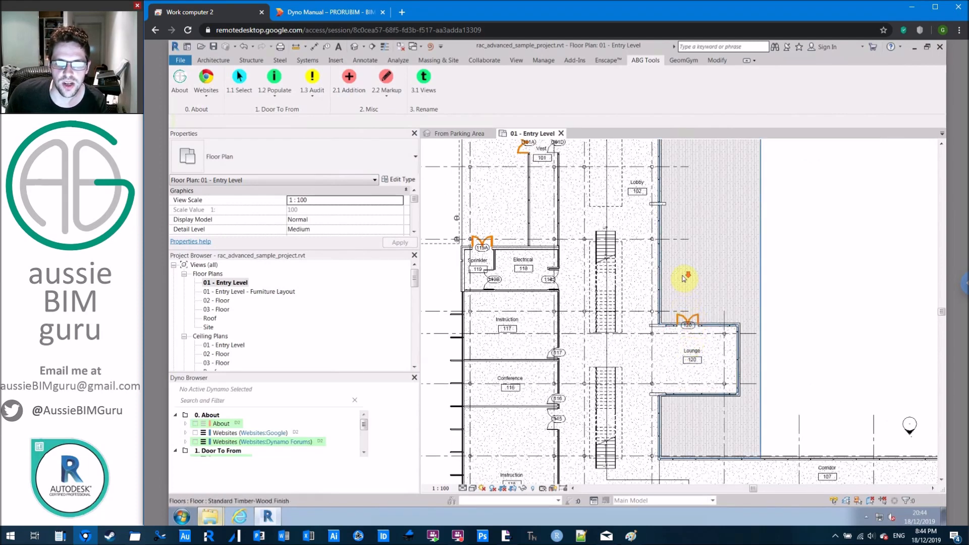
pyautogui.scroll(-3, 684, 278)
pyautogui.scroll(-2, 612, 319)
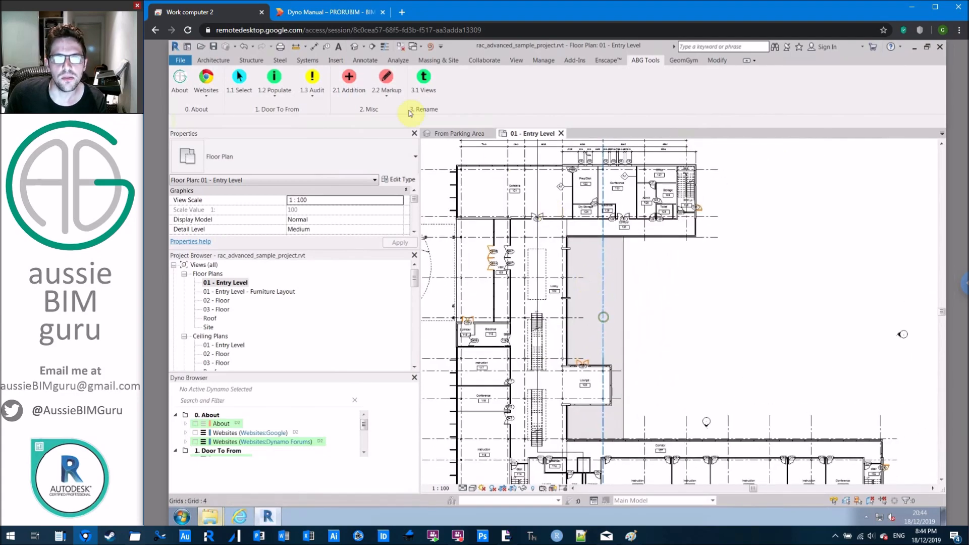
# Run the 2.1 Addition script, close its output, and open the 2.2 Markup script's presets.
pyautogui.click(347, 86)
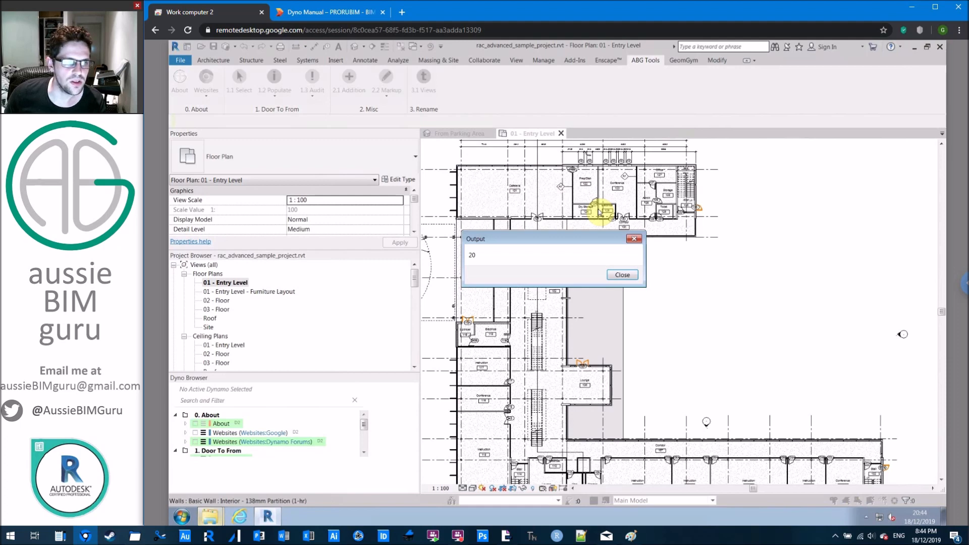
pyautogui.click(623, 275)
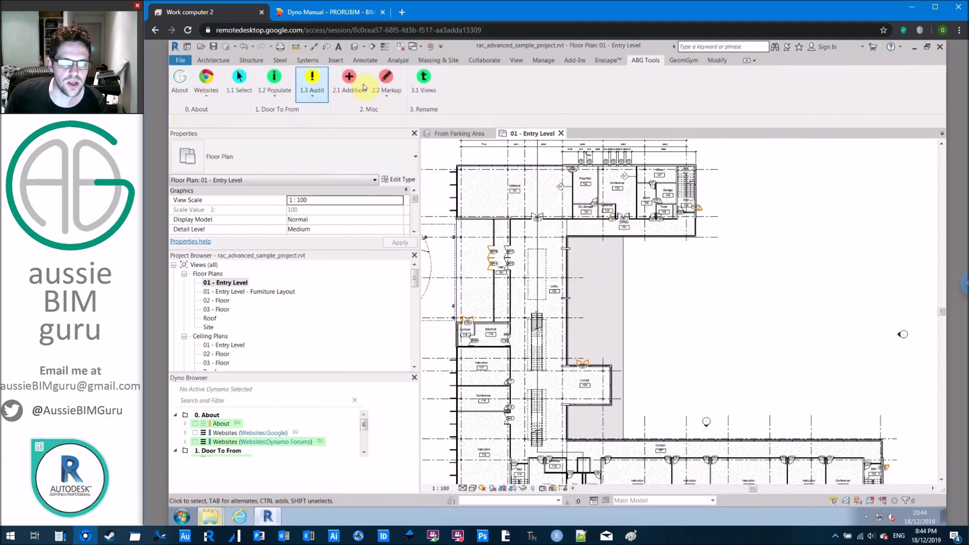
pyautogui.click(386, 87)
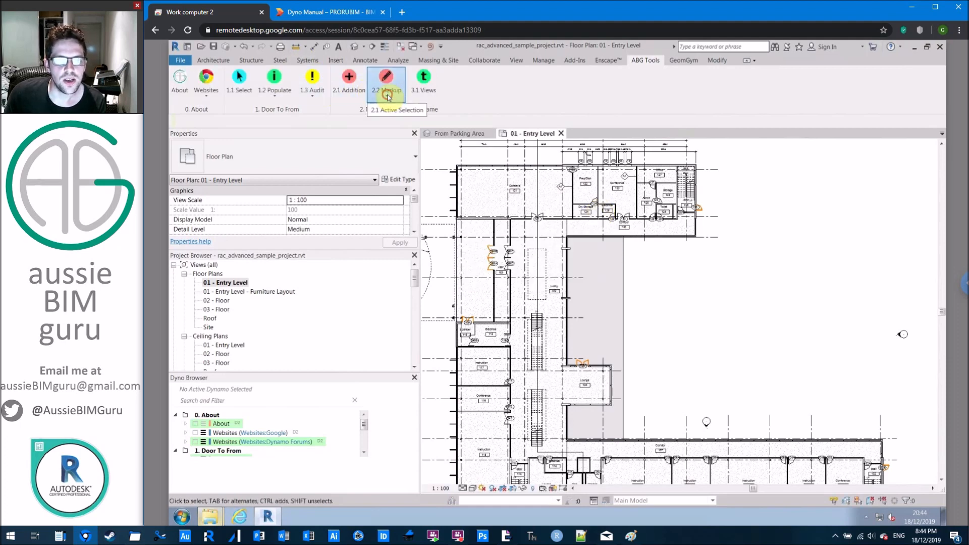
pyautogui.click(411, 119)
pyautogui.moveTo(805, 270); pyautogui.dragTo(765, 247, button='middle')
pyautogui.scroll(-2, 735, 288)
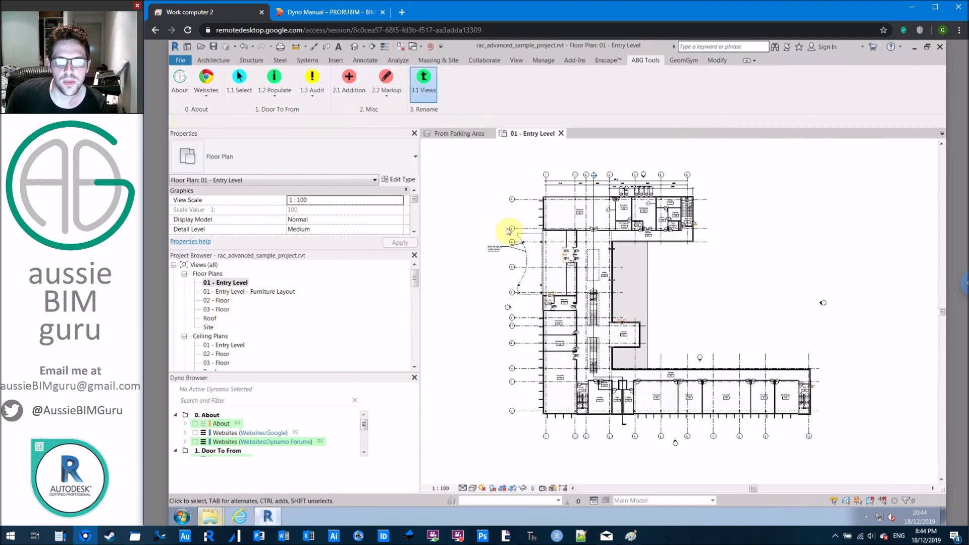
# Run the 3.1 Views script on all views to replace "Floor" with "Level" in their names, and close the results.
pyautogui.click(420, 89)
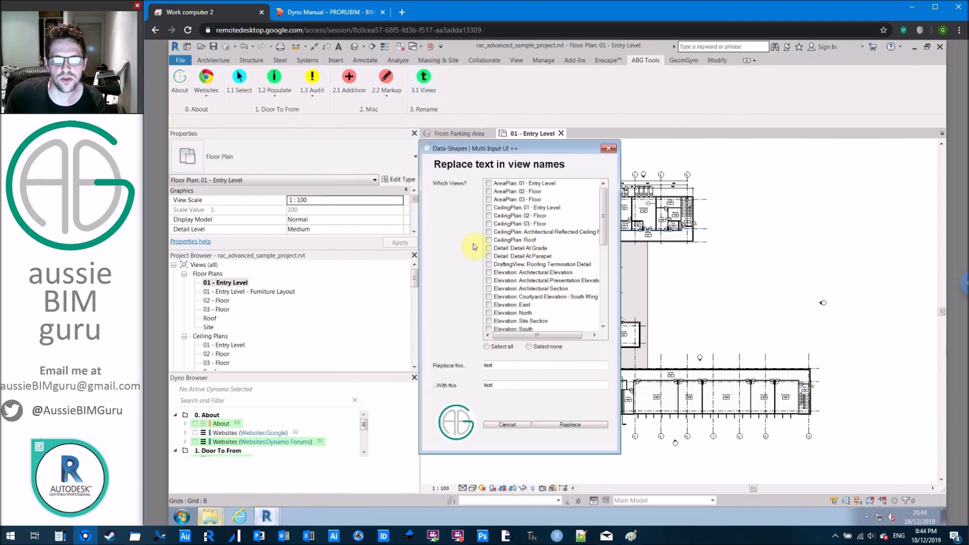
pyautogui.click(487, 347)
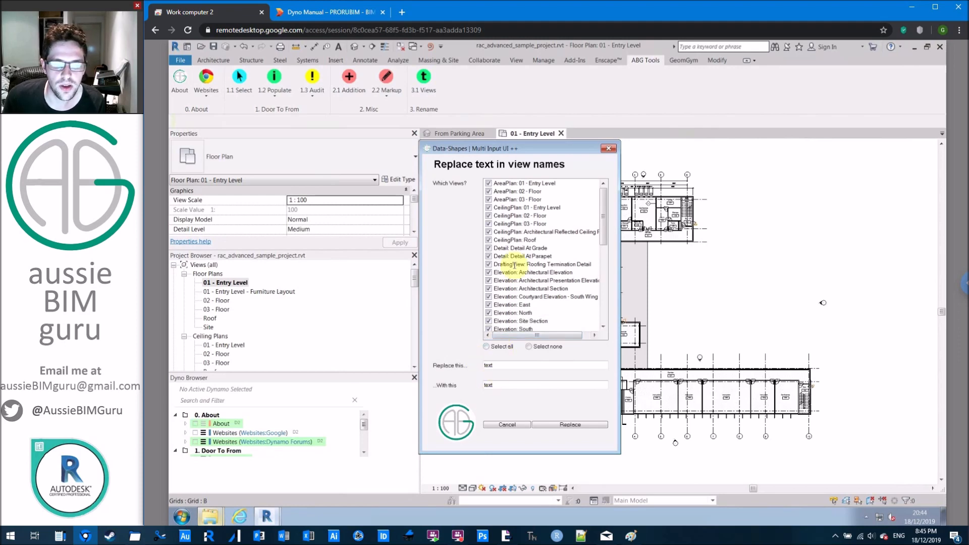
pyautogui.click(503, 363)
pyautogui.moveTo(503, 363); pyautogui.dragTo(397, 363)
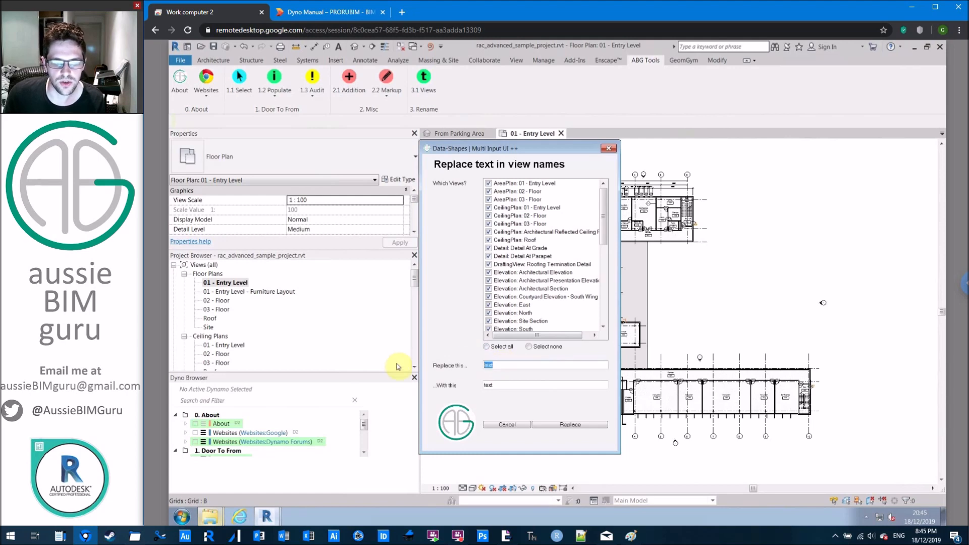
pyautogui.write('Floor')
pyautogui.press('Tab')
pyautogui.write('Level')
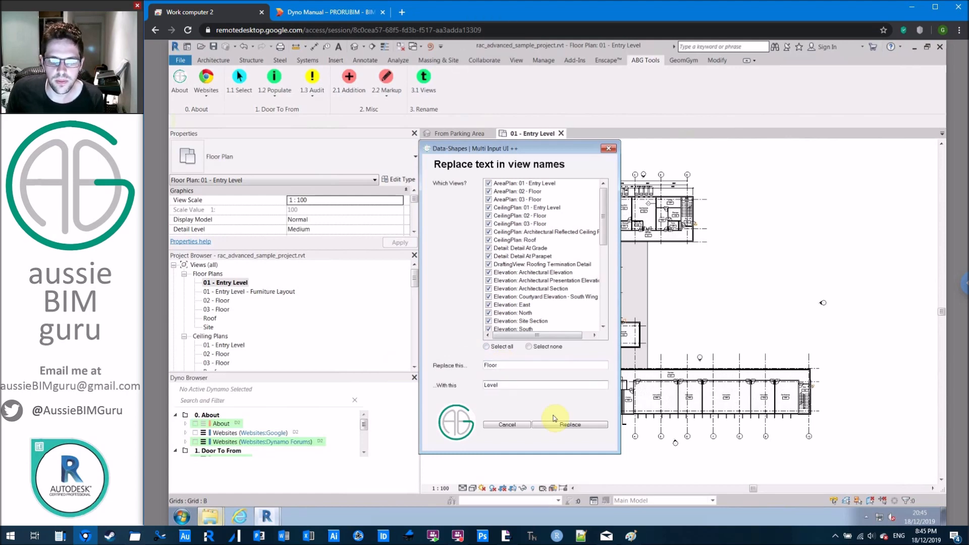
pyautogui.click(572, 425)
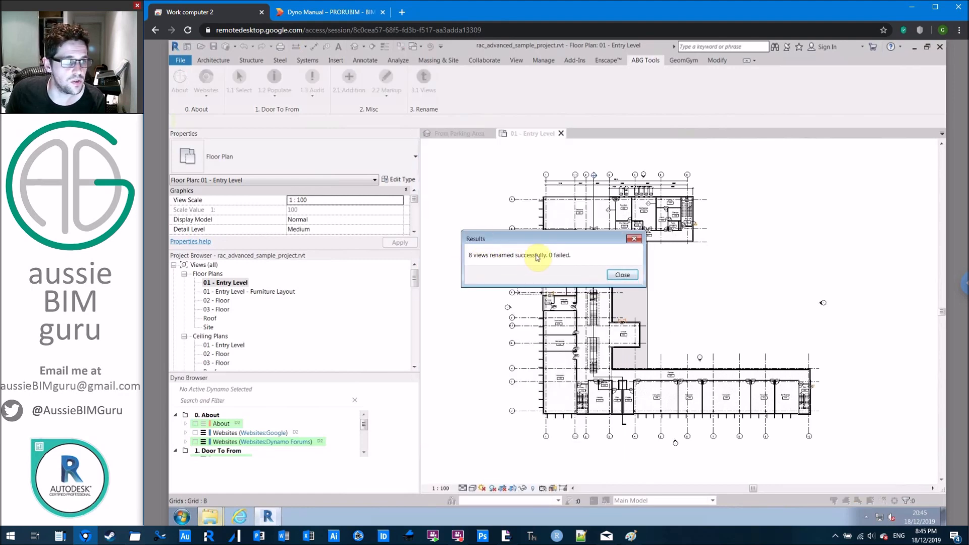
pyautogui.click(623, 275)
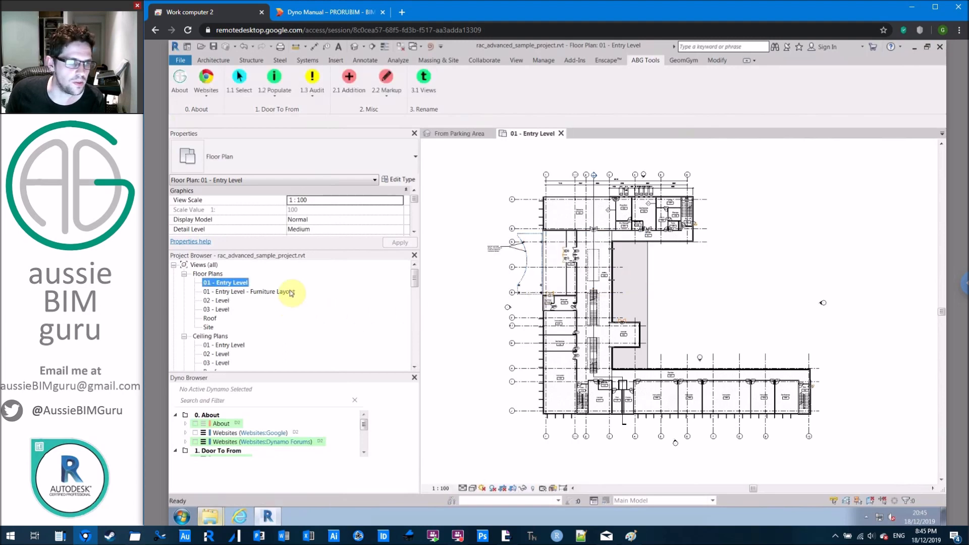
pyautogui.click(221, 309)
pyautogui.scroll(-2, 272, 298)
pyautogui.scroll(-1, 273, 297)
pyautogui.scroll(-1, 273, 298)
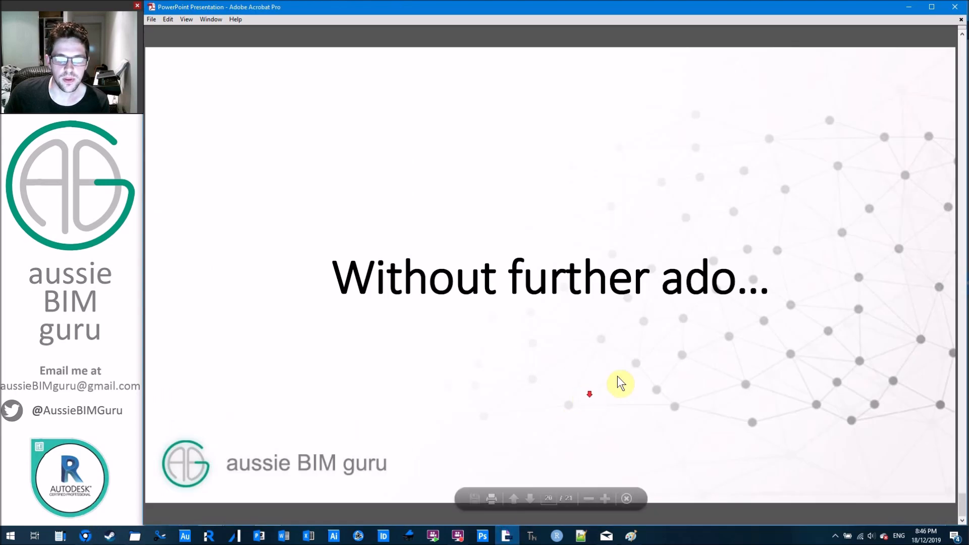
pyautogui.scroll(-1, 616, 377)
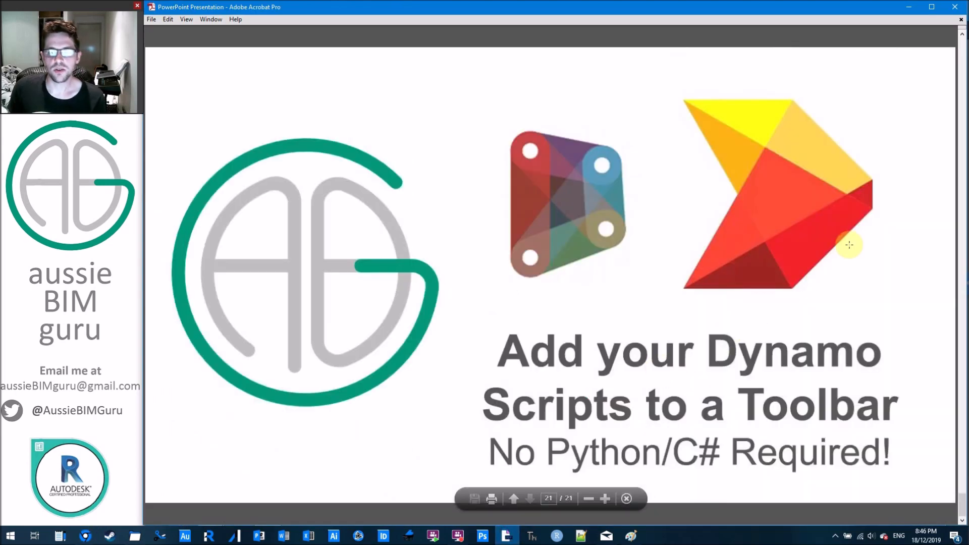